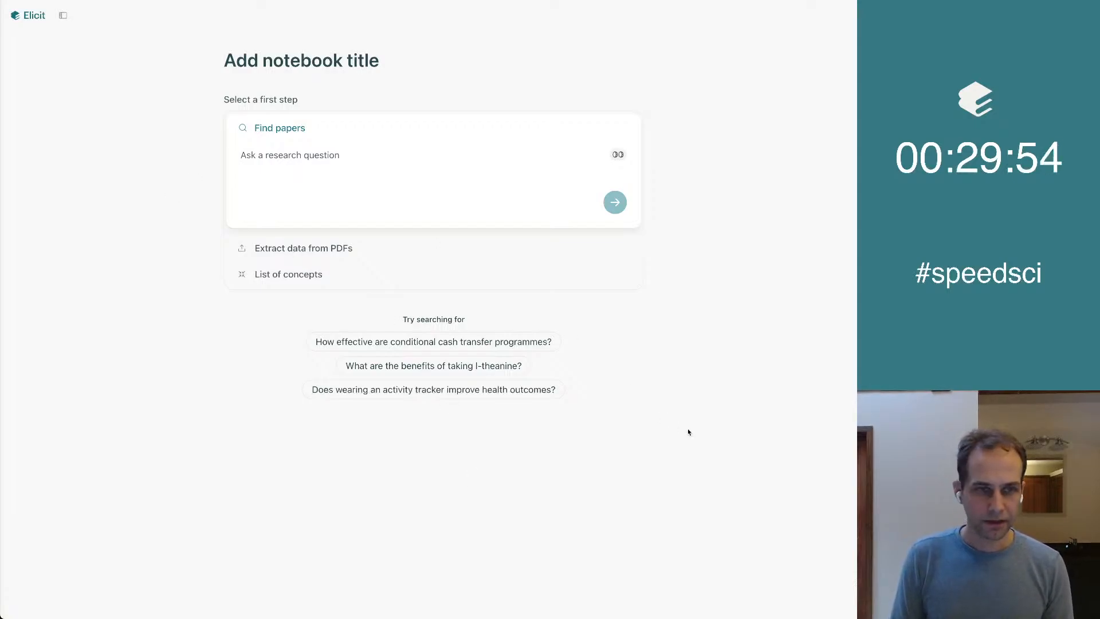
# Find papers for the research question "What is the evidence for prenatal vitamins?".
pyautogui.write('What is the evid')
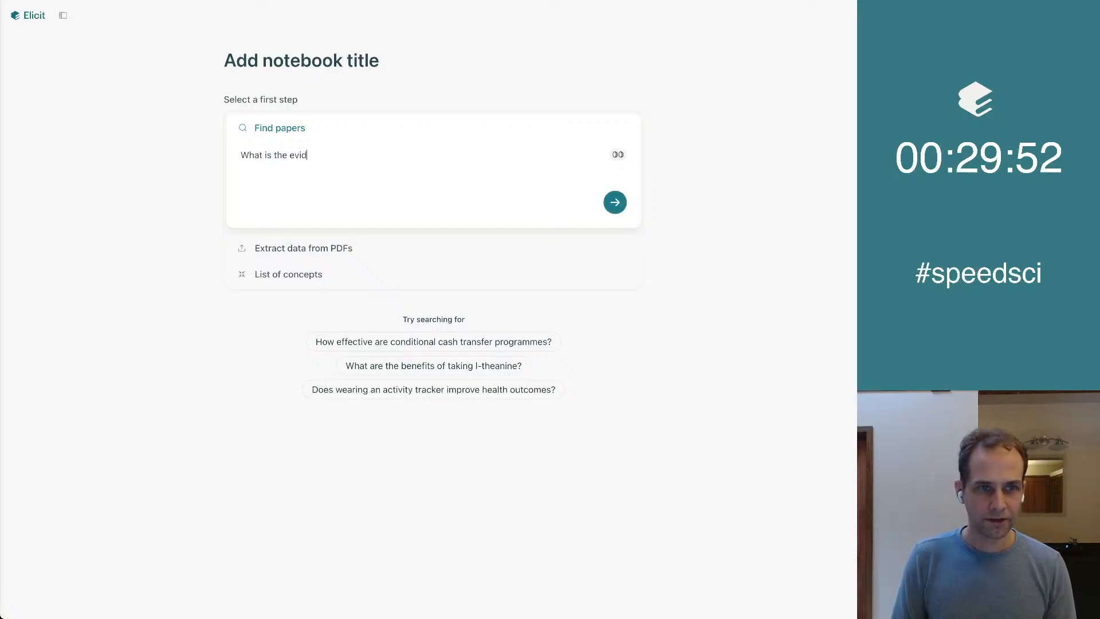
pyautogui.write('ence for prenatal')
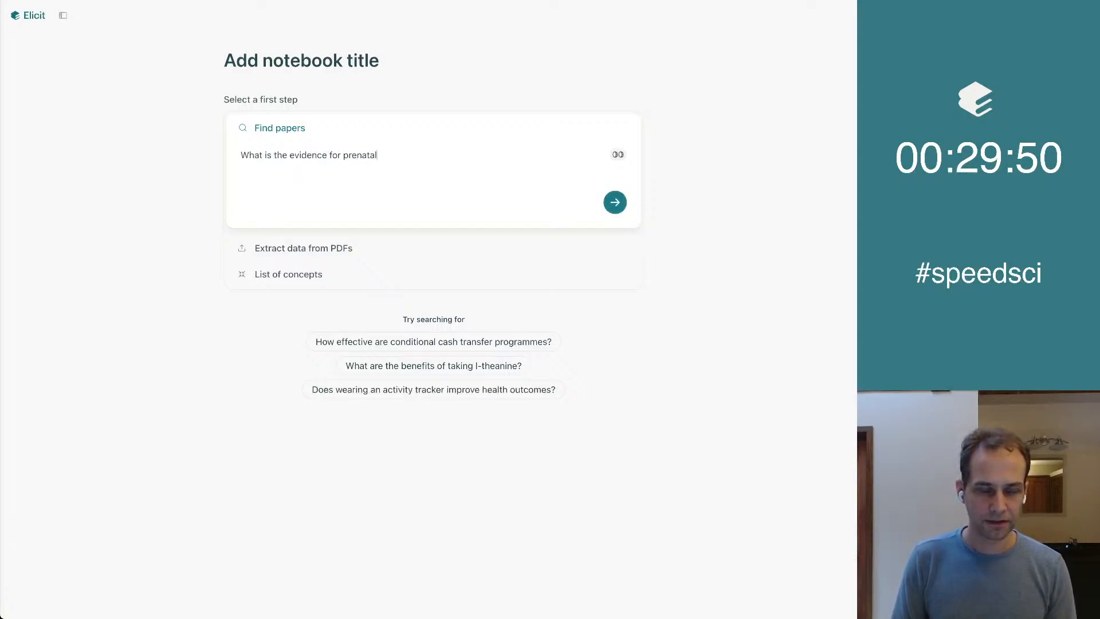
pyautogui.write(' vitamins?')
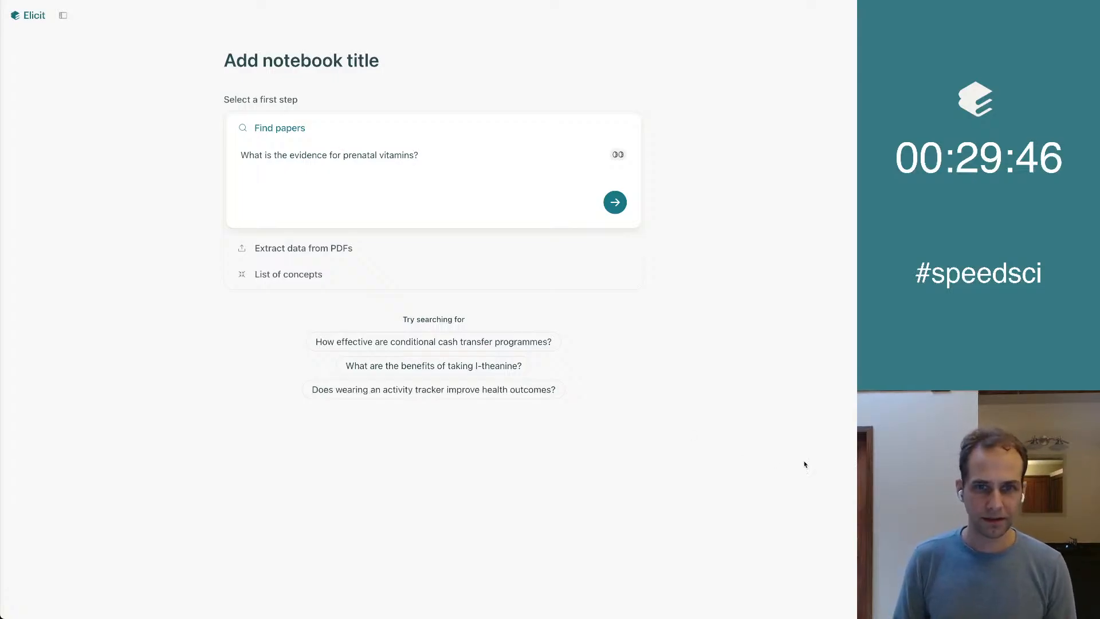
pyautogui.click(616, 210)
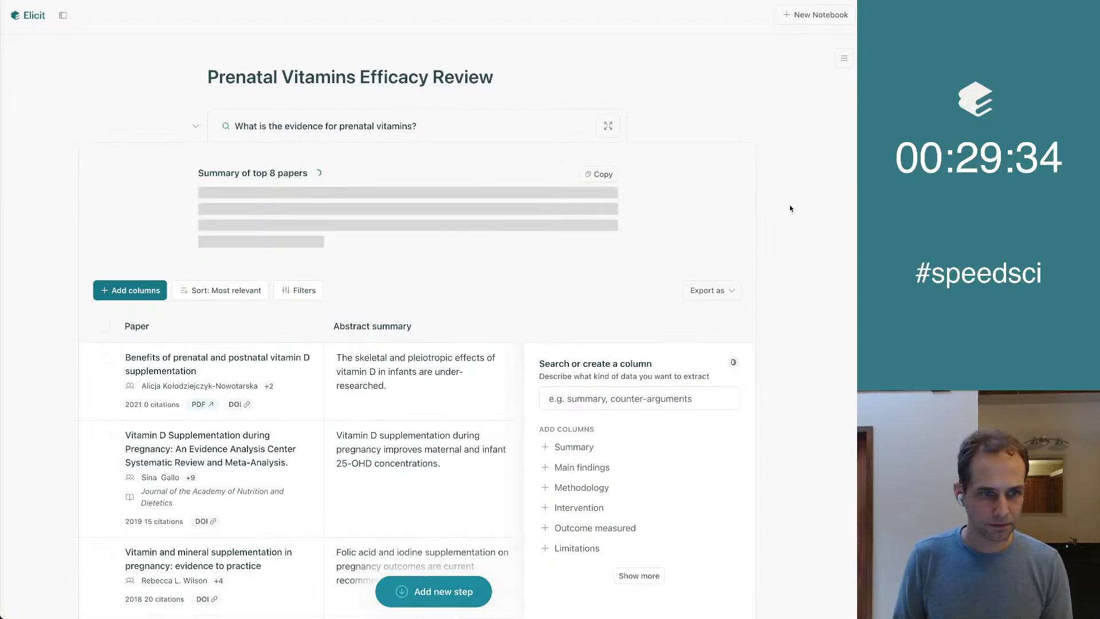
# Read the summary of the top papers on prenatal vitamins and look over the paper table below it.
pyautogui.scroll(-2, 790, 208)
pyautogui.scroll(2, 790, 208)
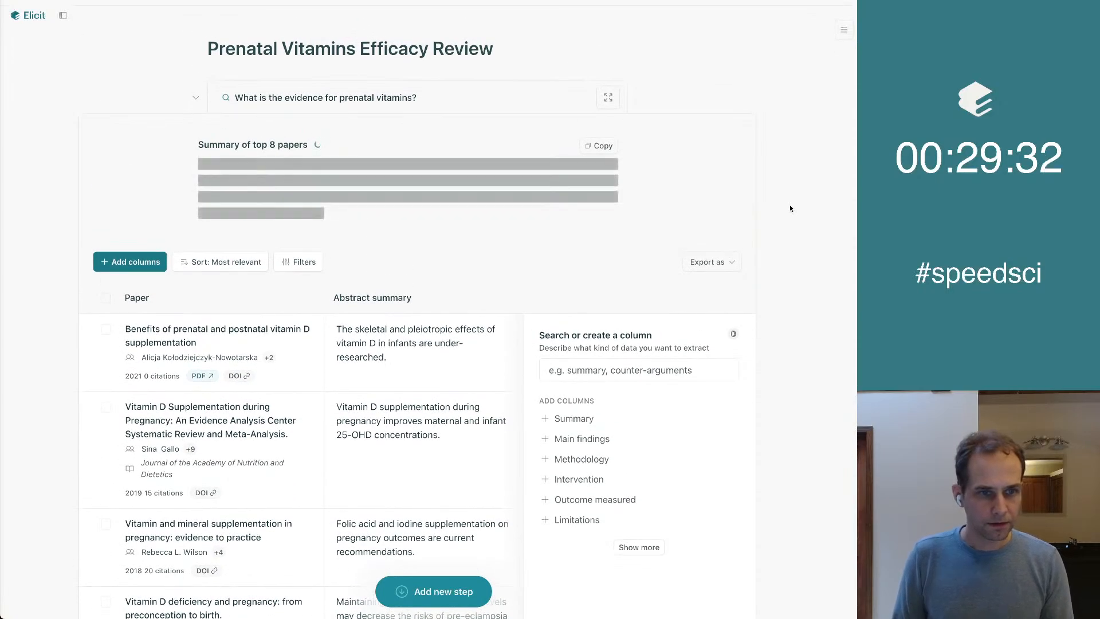
pyautogui.scroll(1, 789, 208)
pyautogui.scroll(-3, 137, 183)
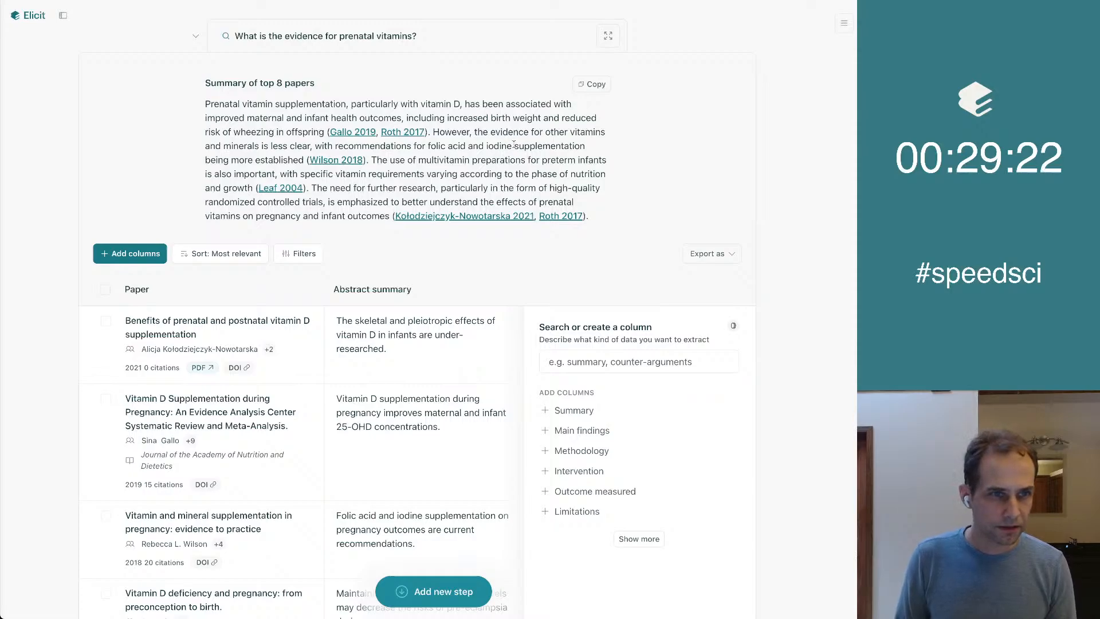
pyautogui.scroll(-1, 550, 148)
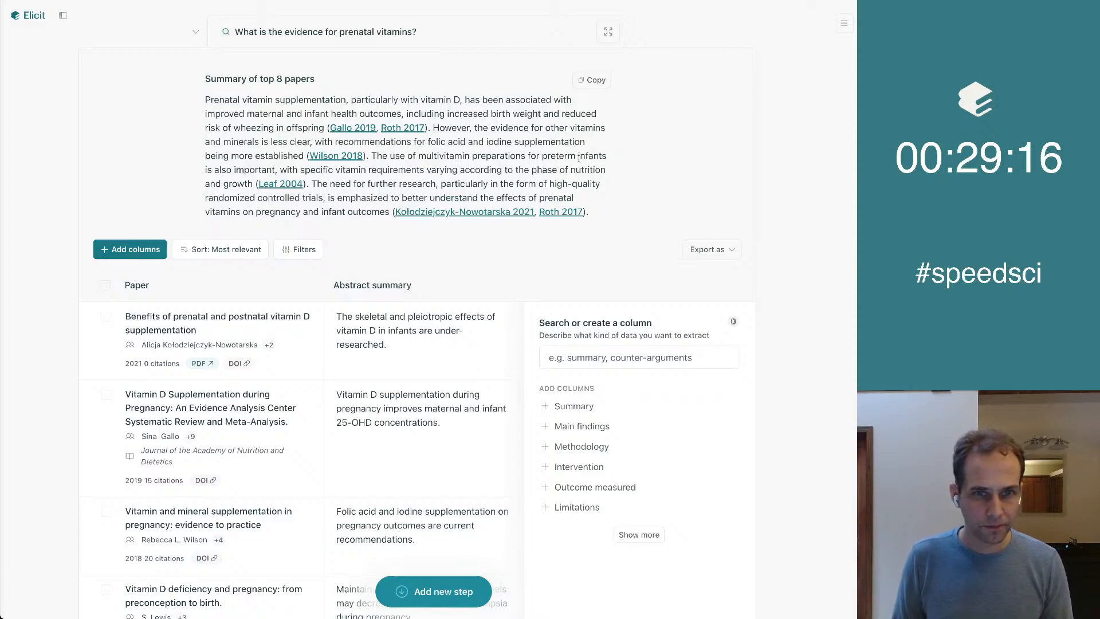
pyautogui.scroll(-1, 578, 158)
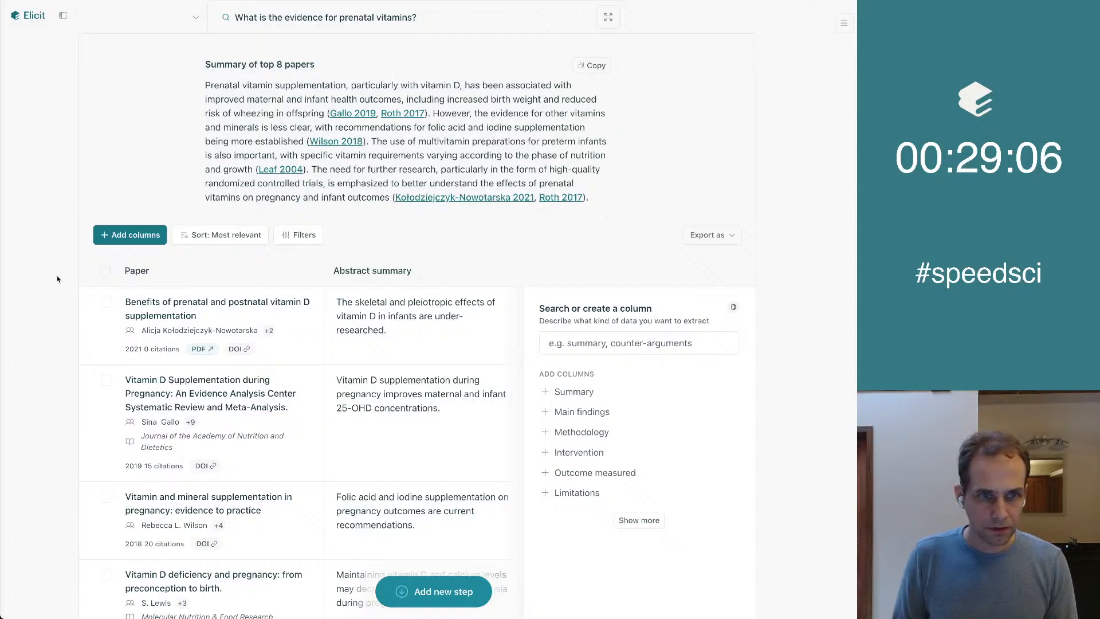
pyautogui.scroll(-3, 57, 279)
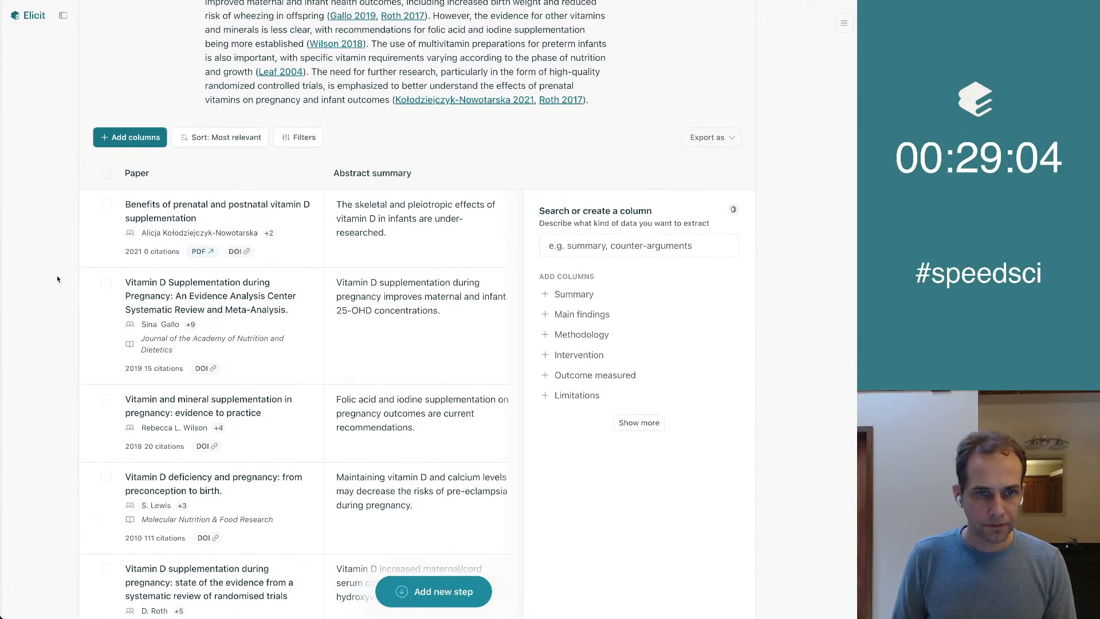
pyautogui.scroll(3, 57, 279)
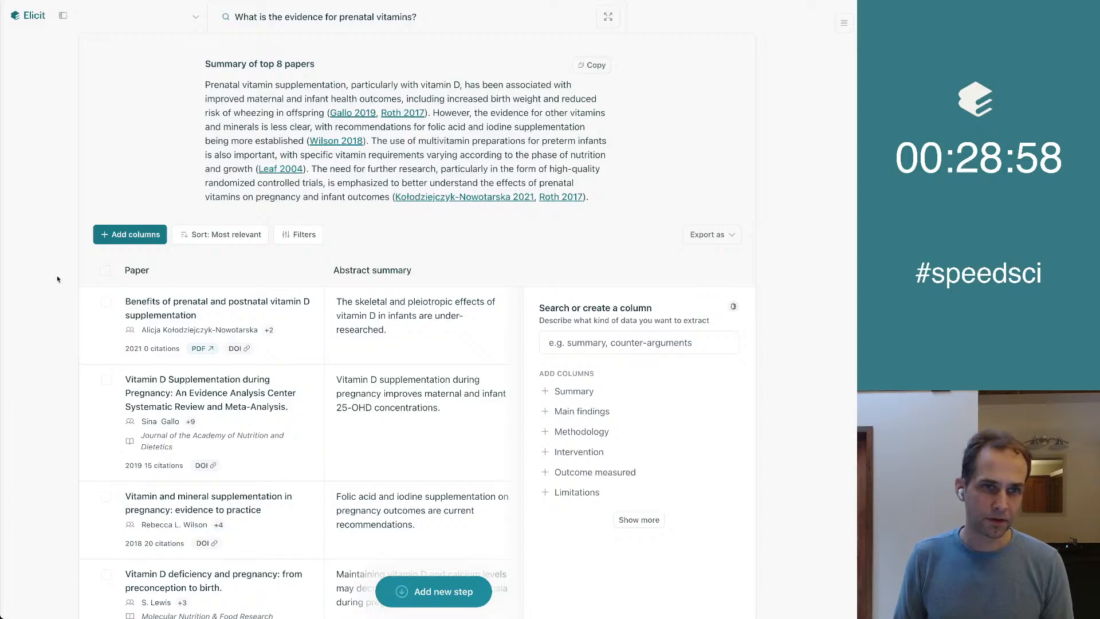
pyautogui.scroll(2, 58, 279)
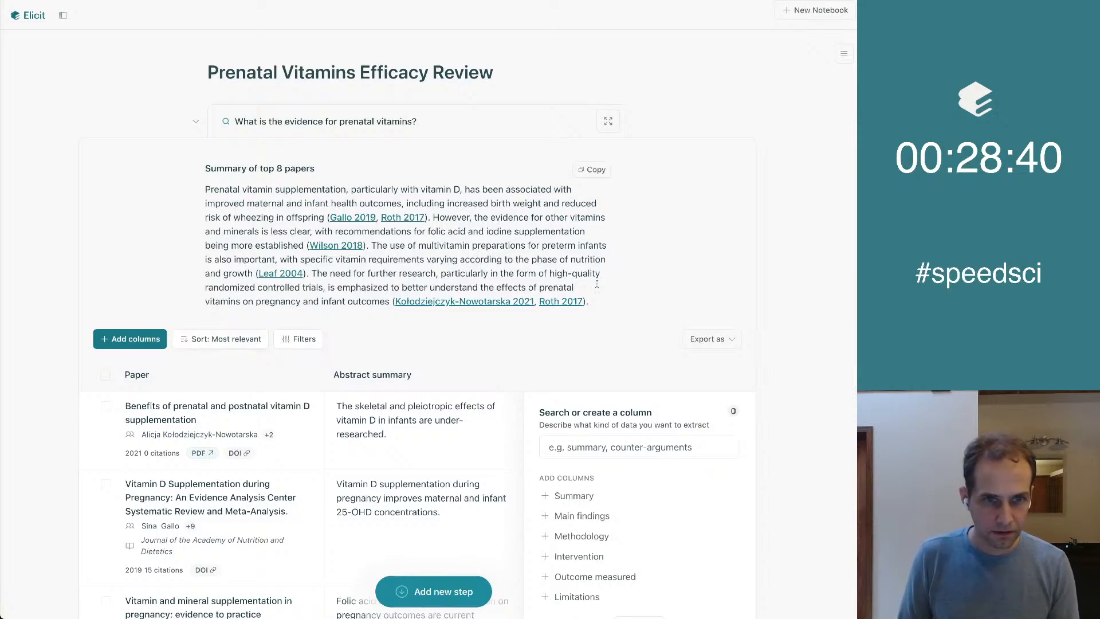
# Collapse the first search and add a paper search asking "What is the evidence for prenatal vitamin D?", collapsing its results too.
pyautogui.click(196, 121)
pyautogui.click(299, 187)
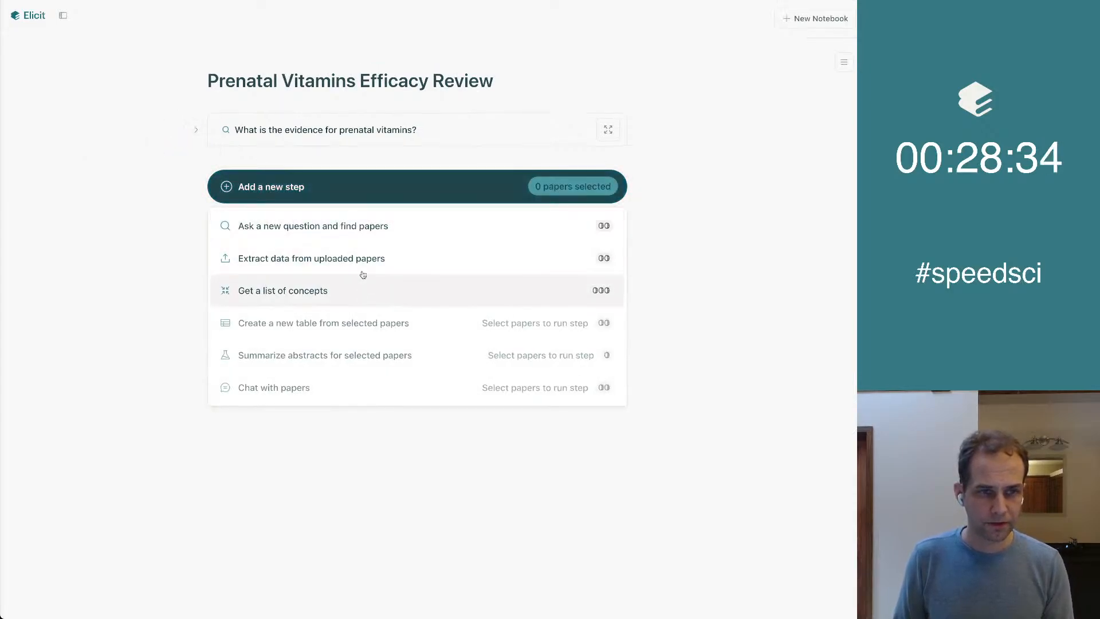
pyautogui.click(347, 229)
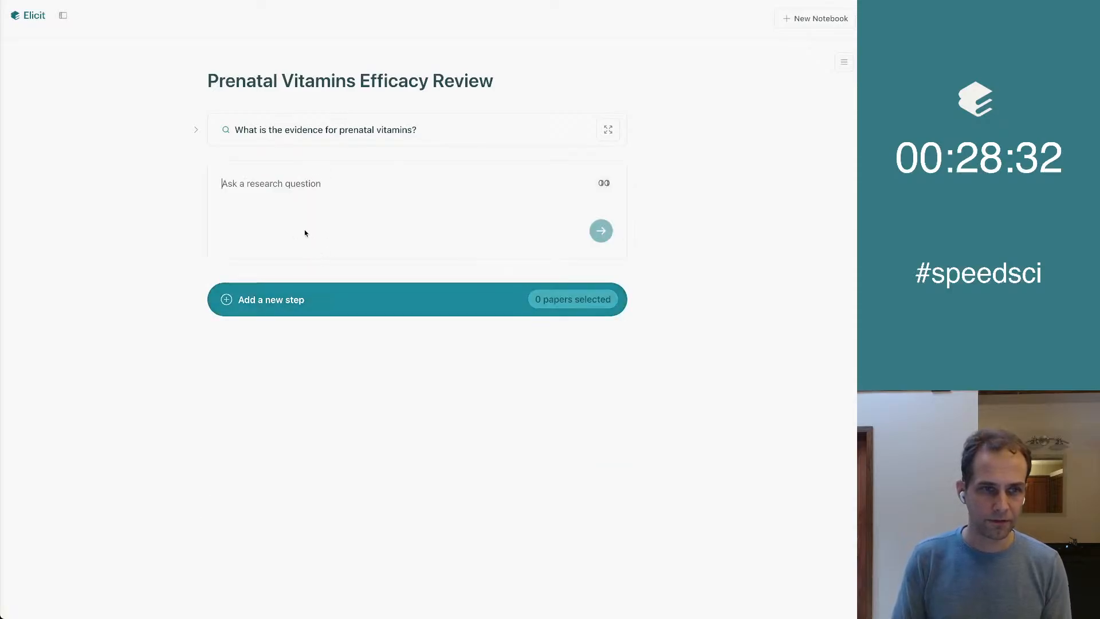
pyautogui.write('What is the ')
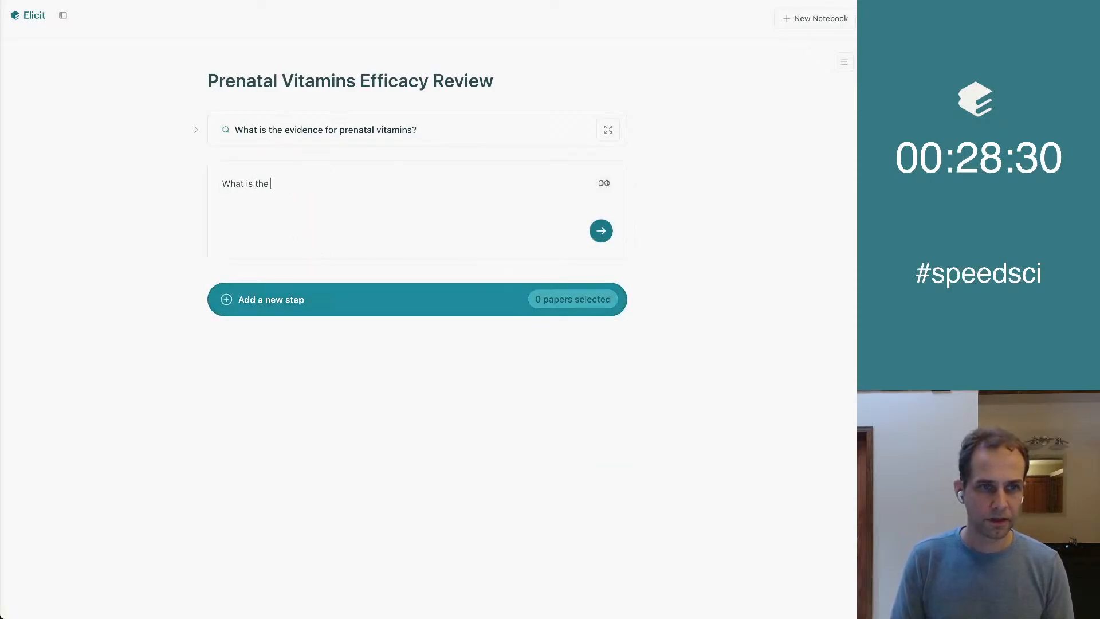
pyautogui.write('evidence for prenat')
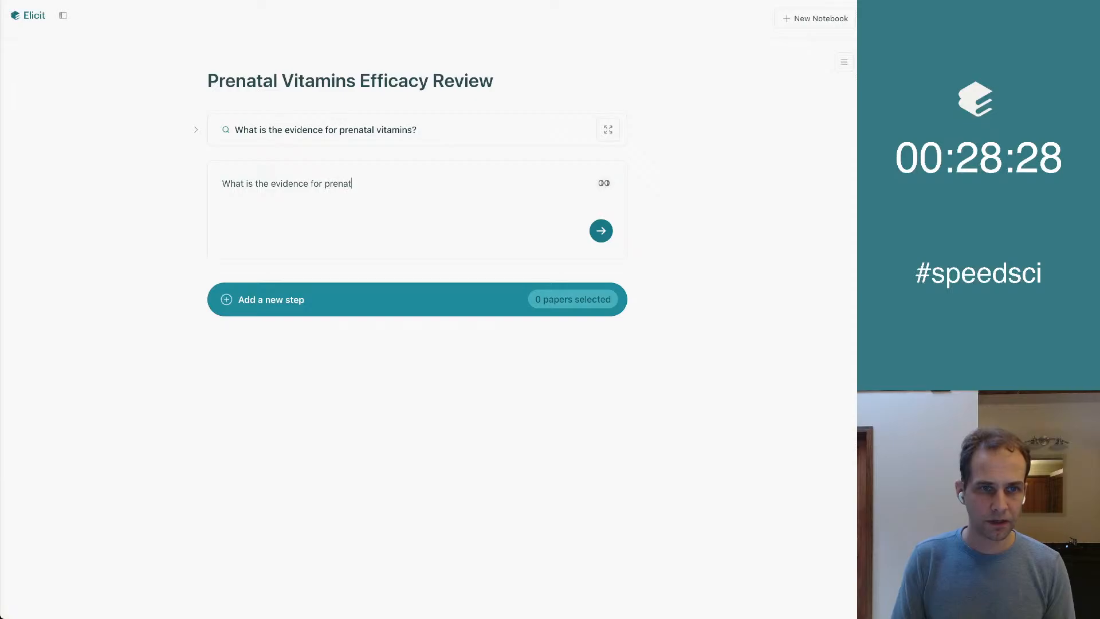
pyautogui.write('al vitamin D?')
pyautogui.press('super+a')
pyautogui.press('super+c')
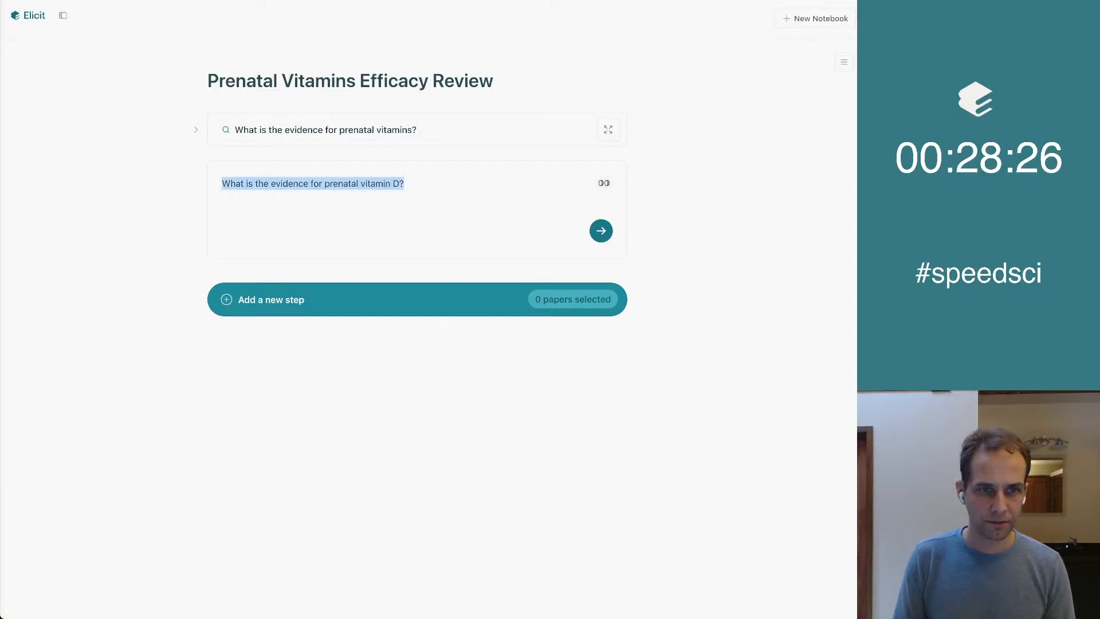
pyautogui.click(602, 240)
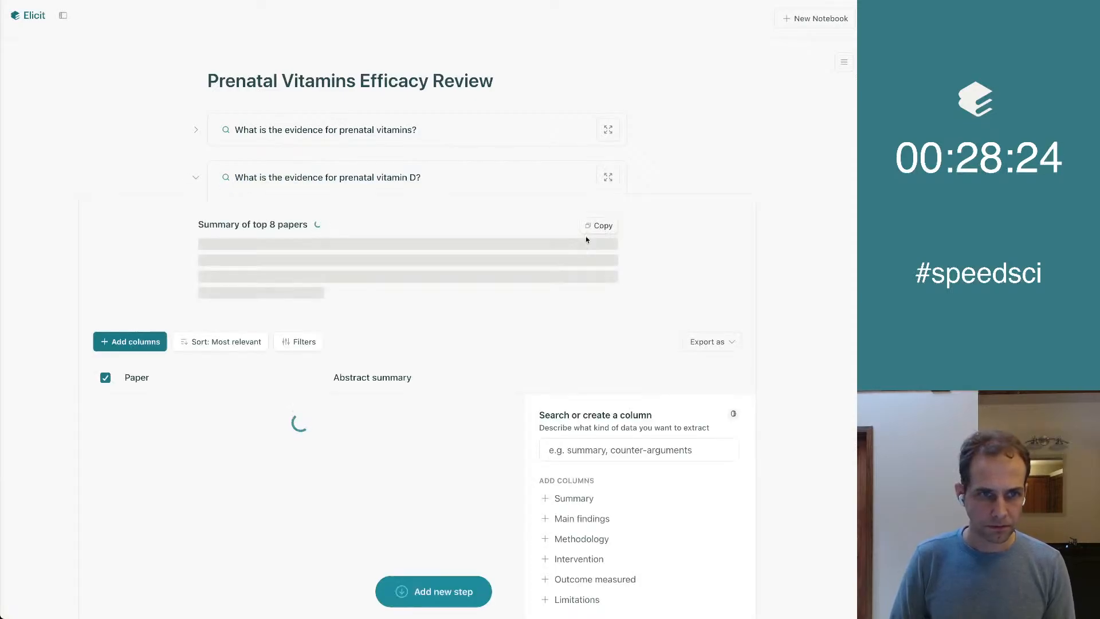
pyautogui.click(196, 180)
# Add another paper search asking "What is the evidence for prenatal folic acid?" and collapse its results.
pyautogui.click(319, 237)
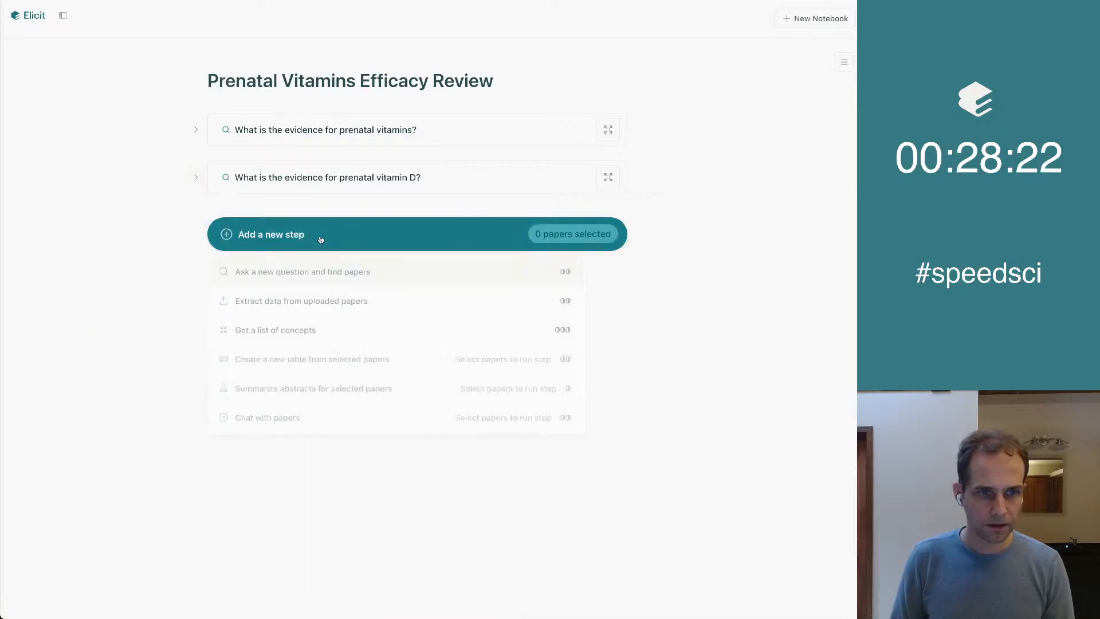
pyautogui.click(323, 274)
pyautogui.press('super+v')
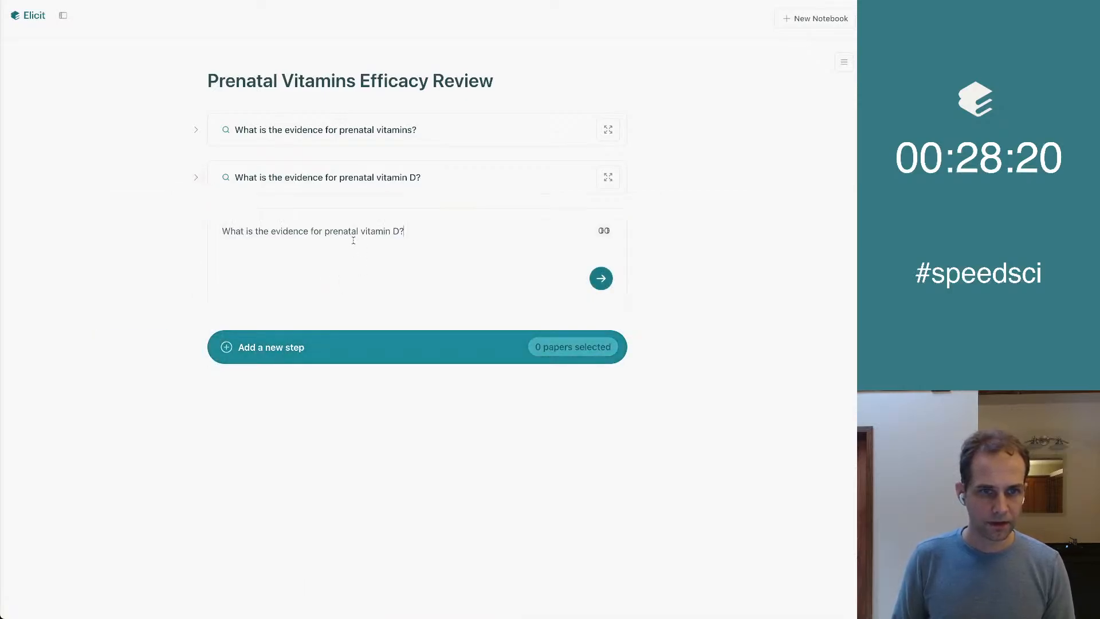
pyautogui.doubleClick(375, 231)
pyautogui.hotkey('shift', 'Right')
pyautogui.hotkey('shift', 'Right')
pyautogui.write('folic acid')
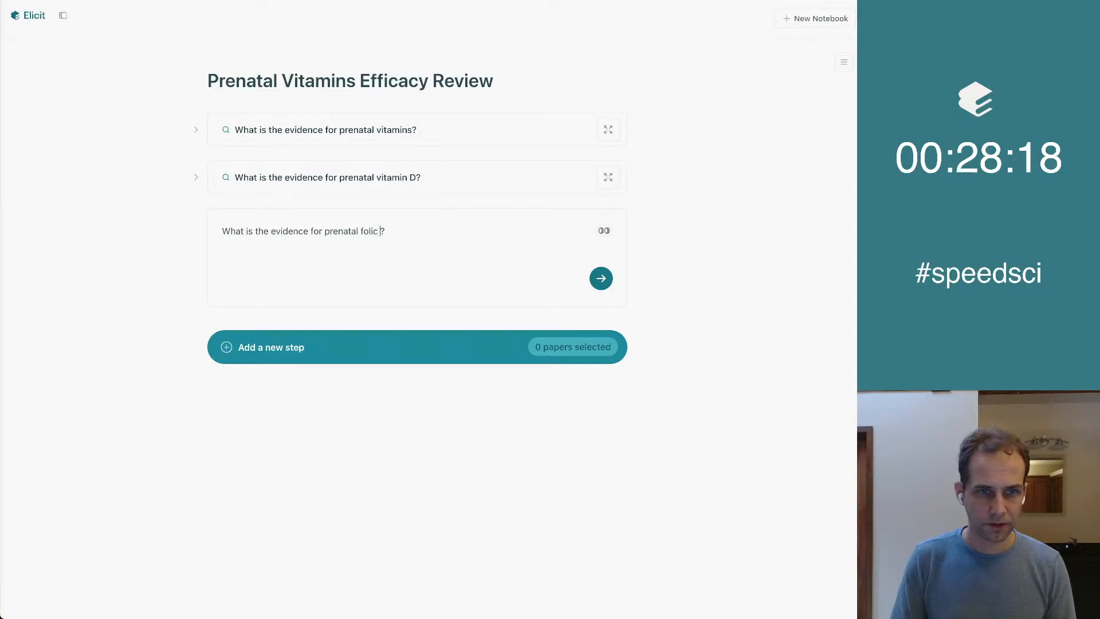
pyautogui.press('super+a')
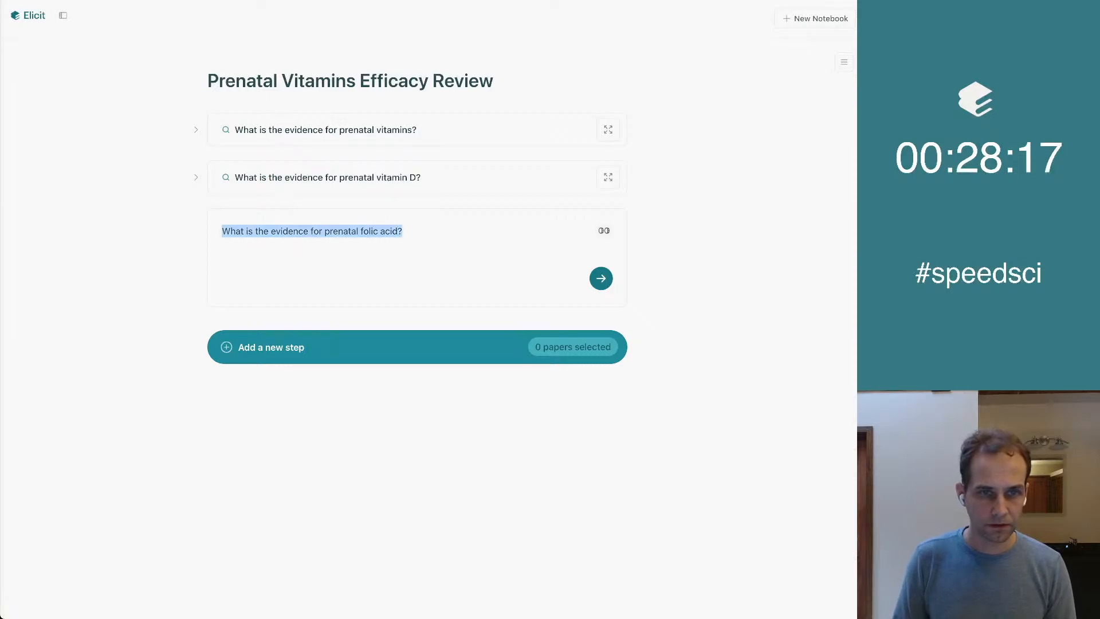
pyautogui.click(601, 279)
pyautogui.click(196, 225)
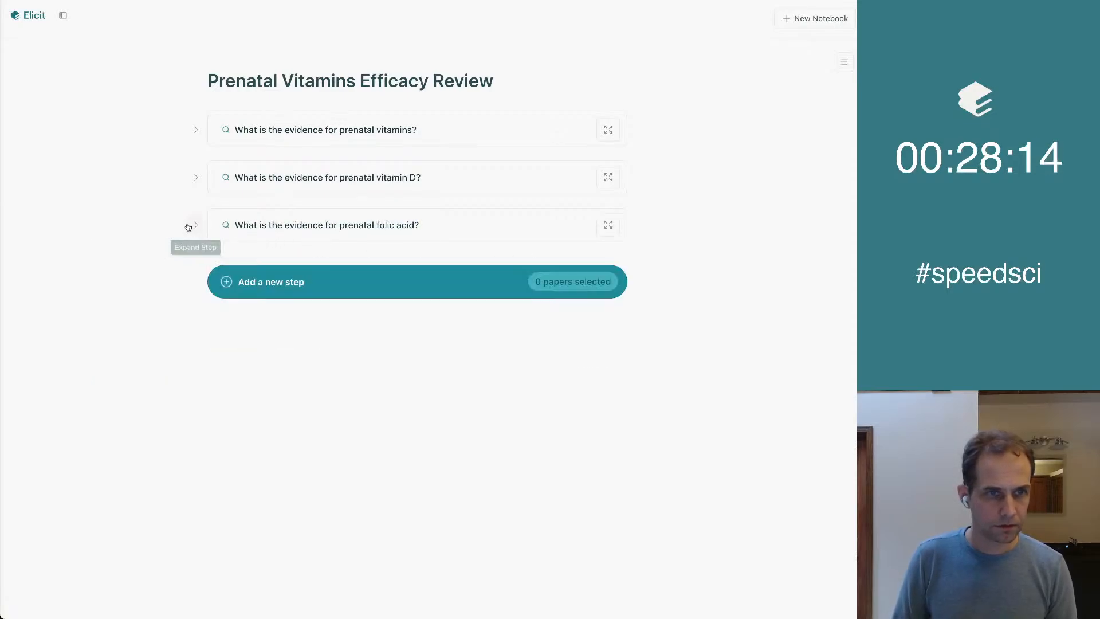
# Add another paper search asking "What is the evidence for prenatal iodine?" and collapse its results.
pyautogui.click(410, 297)
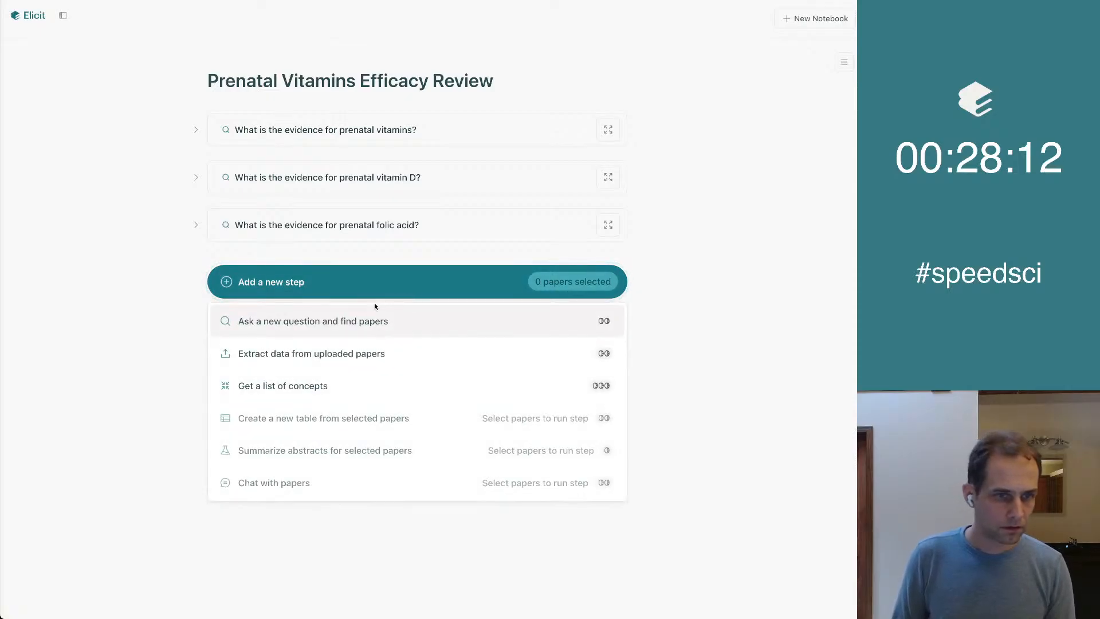
pyautogui.click(324, 321)
pyautogui.click(195, 129)
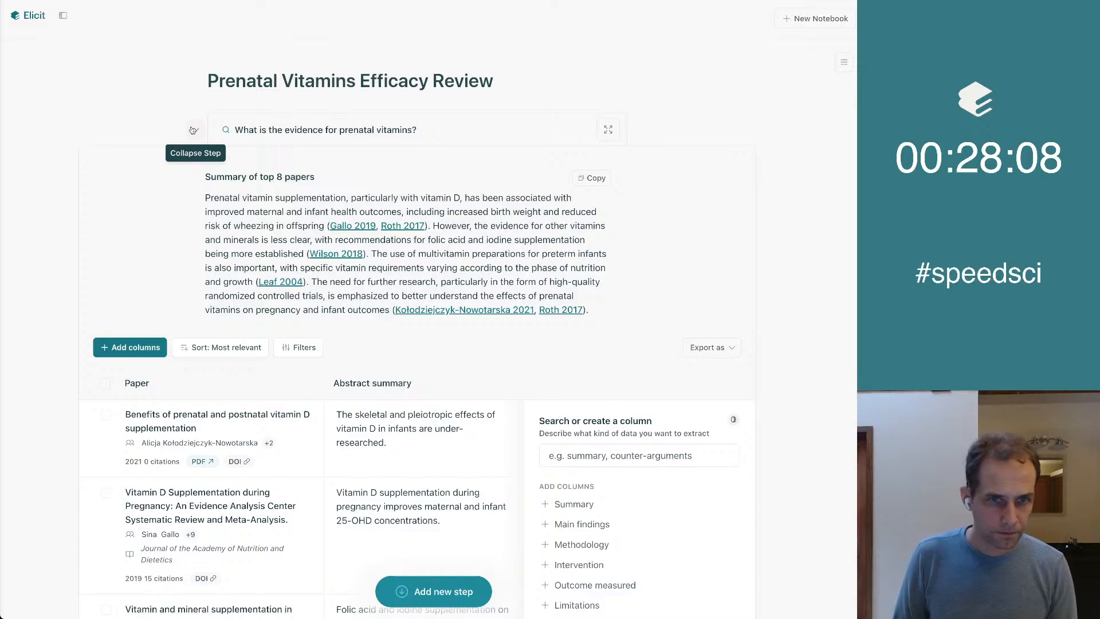
pyautogui.click(193, 129)
pyautogui.click(302, 302)
pyautogui.write('What is the evidence for prenatal folic acid?')
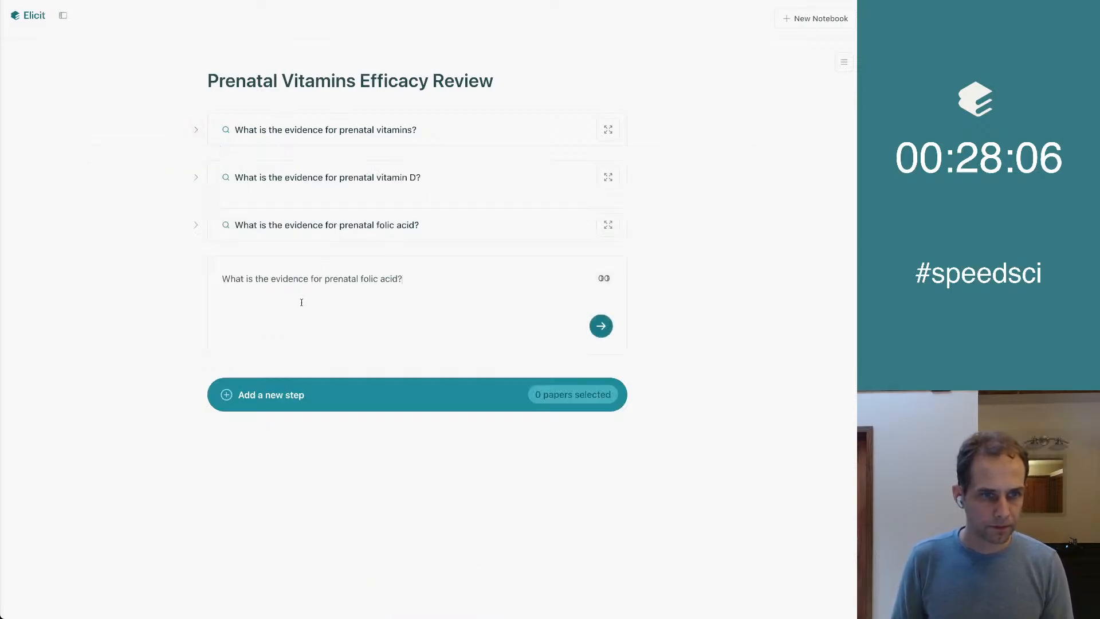
pyautogui.moveTo(360, 280); pyautogui.dragTo(402, 279)
pyautogui.write('iod')
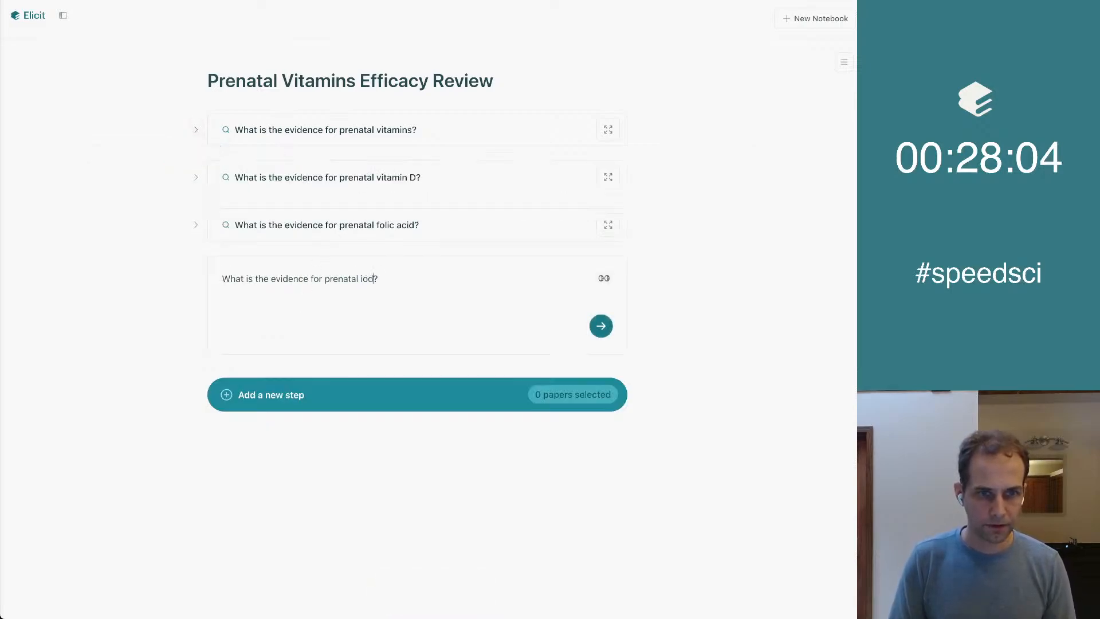
pyautogui.write('ine')
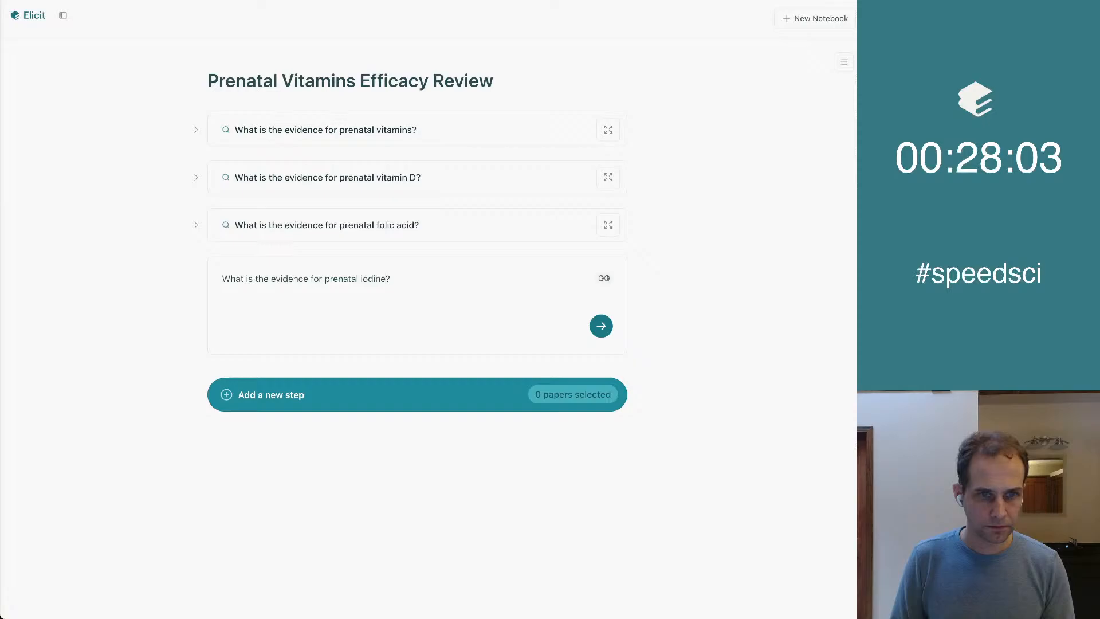
pyautogui.click(602, 325)
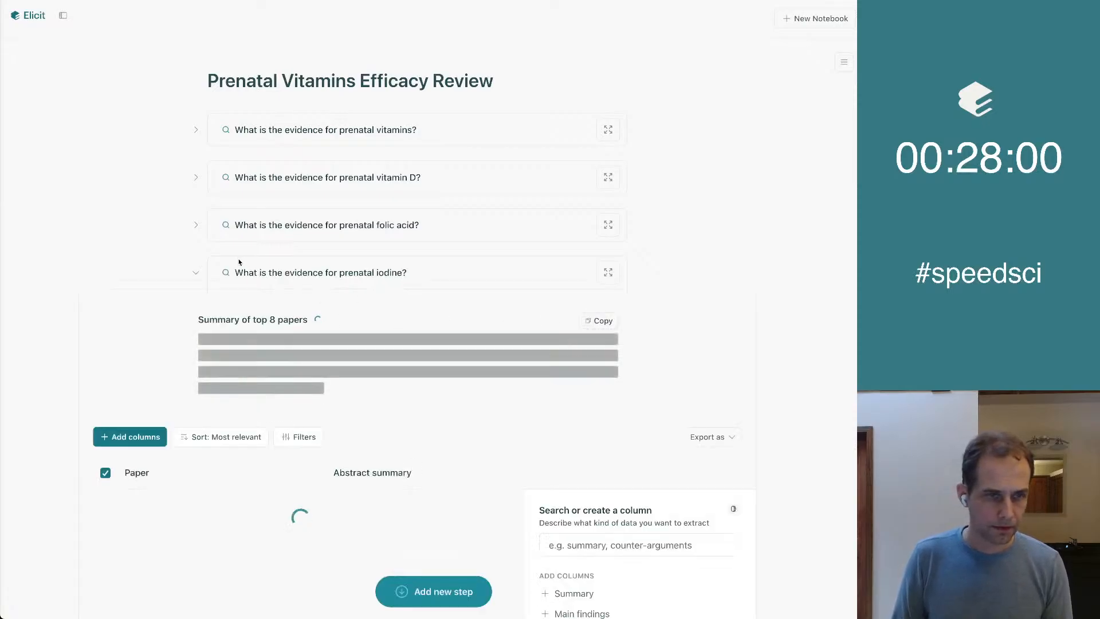
pyautogui.click(195, 274)
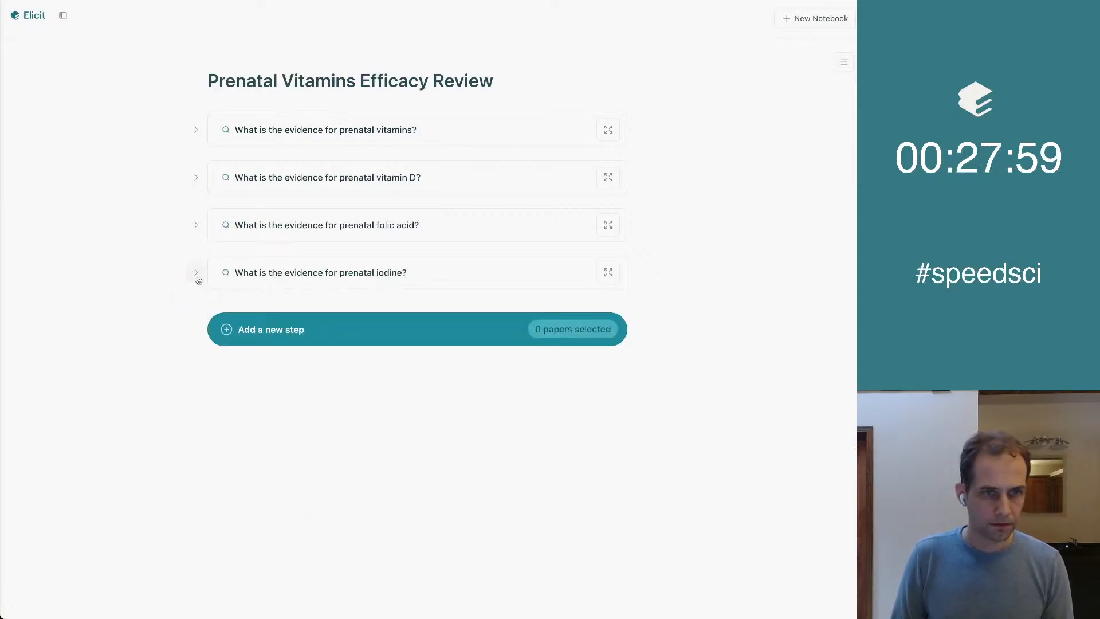
# Expand the prenatal vitamin D search and set its publication year filter to start from 2005.
pyautogui.click(194, 177)
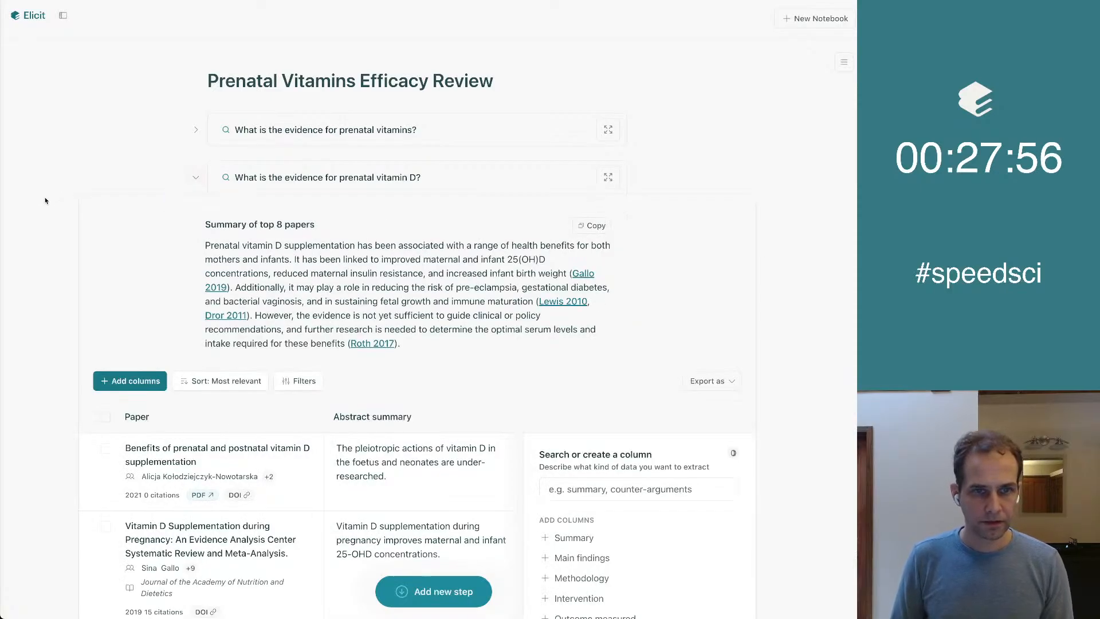
pyautogui.scroll(-3, 715, 258)
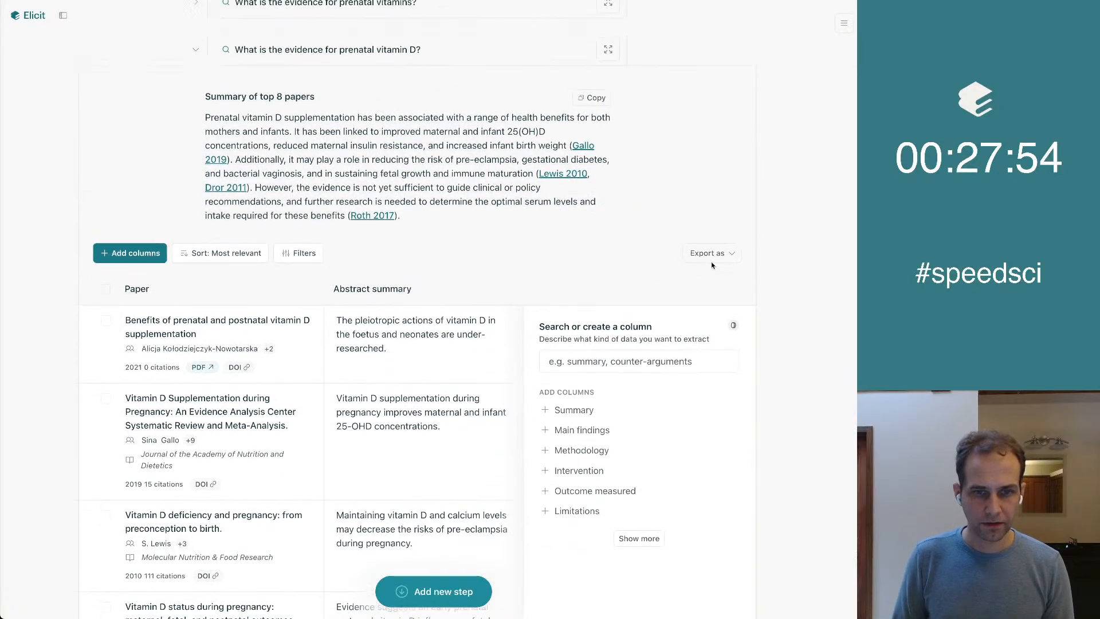
pyautogui.scroll(2, 713, 265)
pyautogui.scroll(-3, 377, 212)
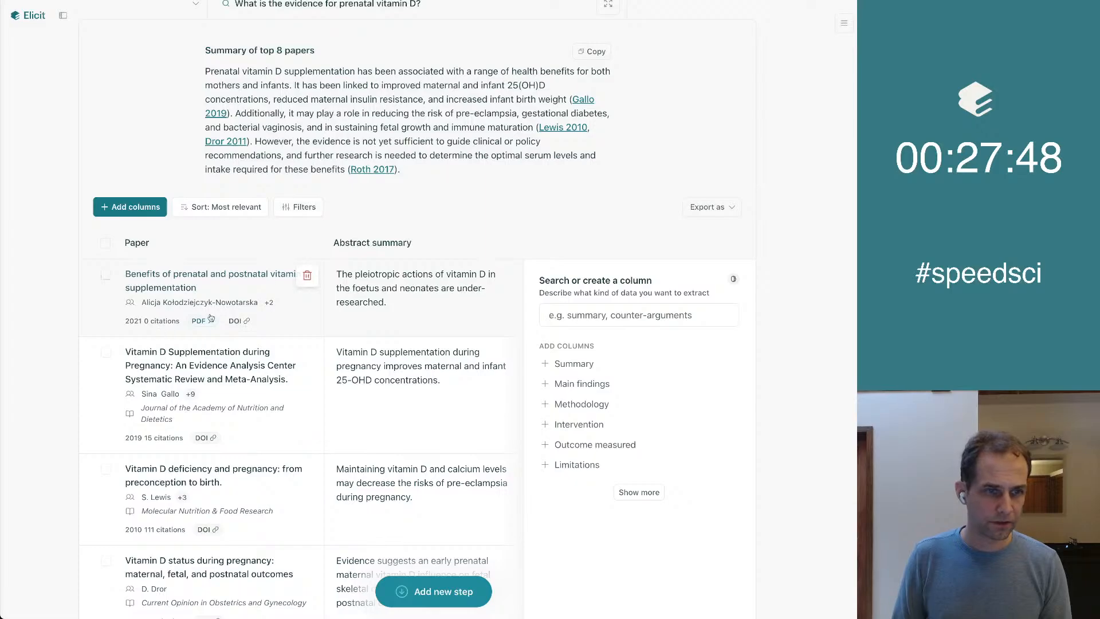
pyautogui.click(320, 205)
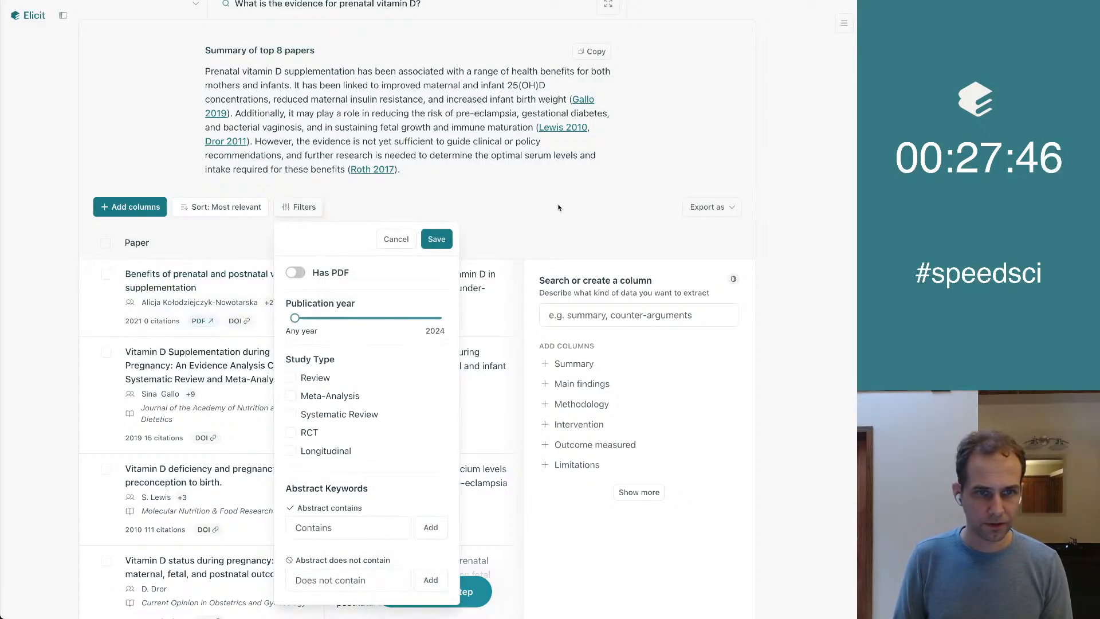
pyautogui.scroll(-2, 649, 222)
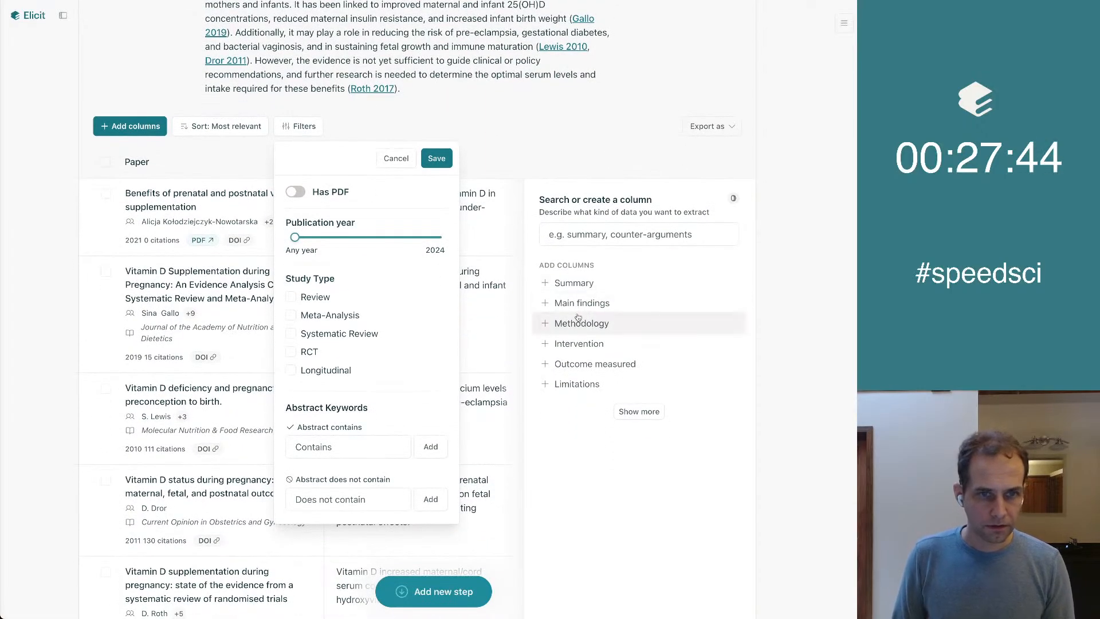
pyautogui.click(376, 238)
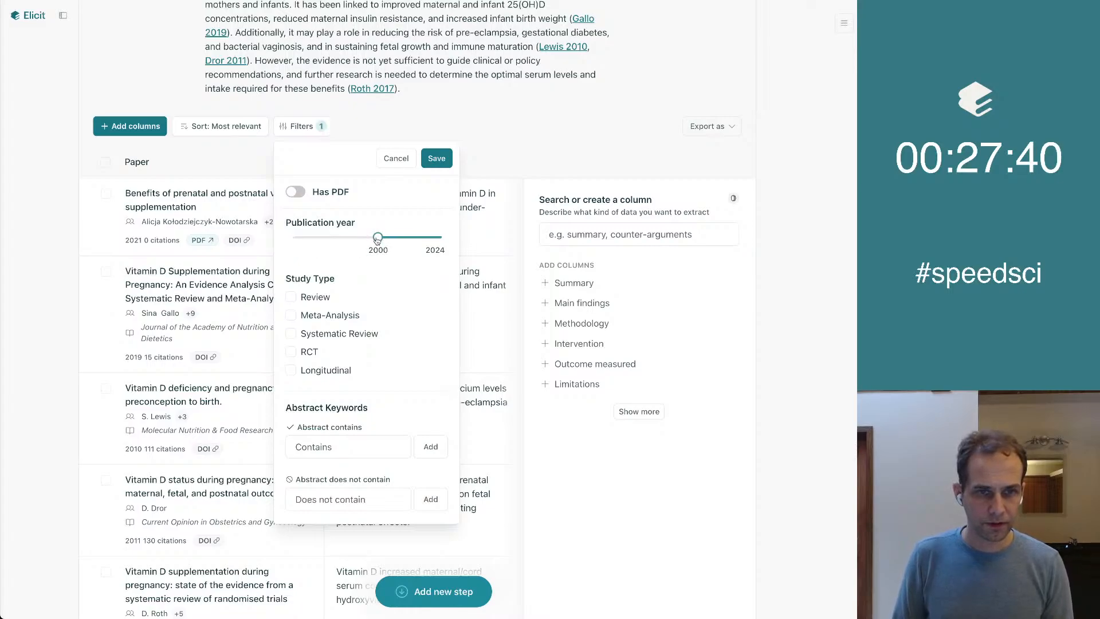
pyautogui.moveTo(377, 239); pyautogui.dragTo(390, 240)
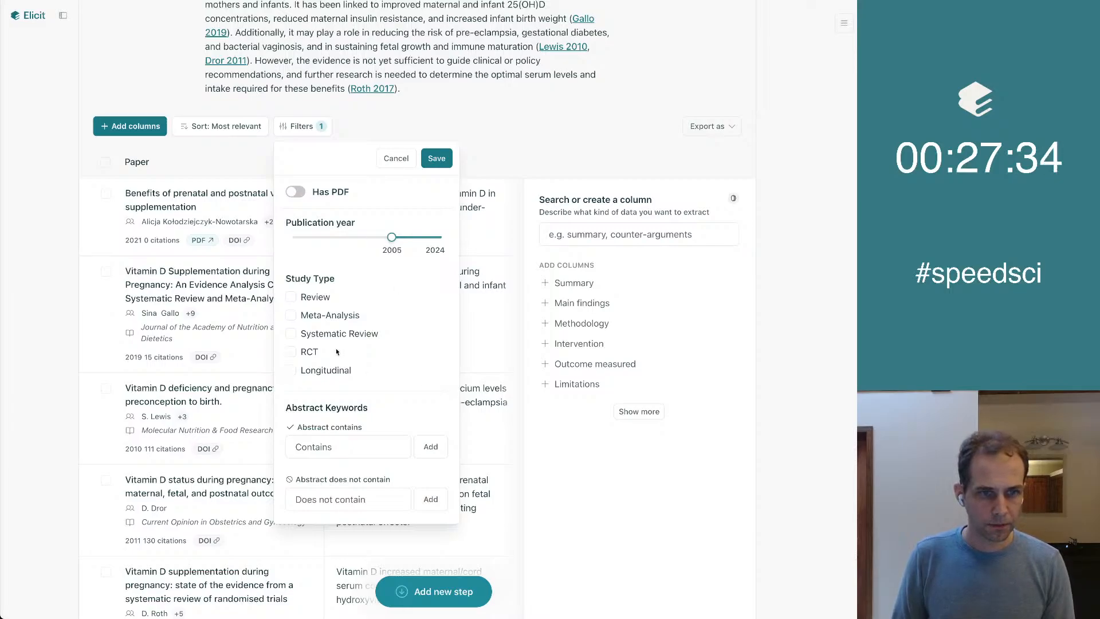
# Limit the vitamin D search to Review, Meta-Analysis and Systematic Review studies, save the filters and collapse the results.
pyautogui.click(292, 300)
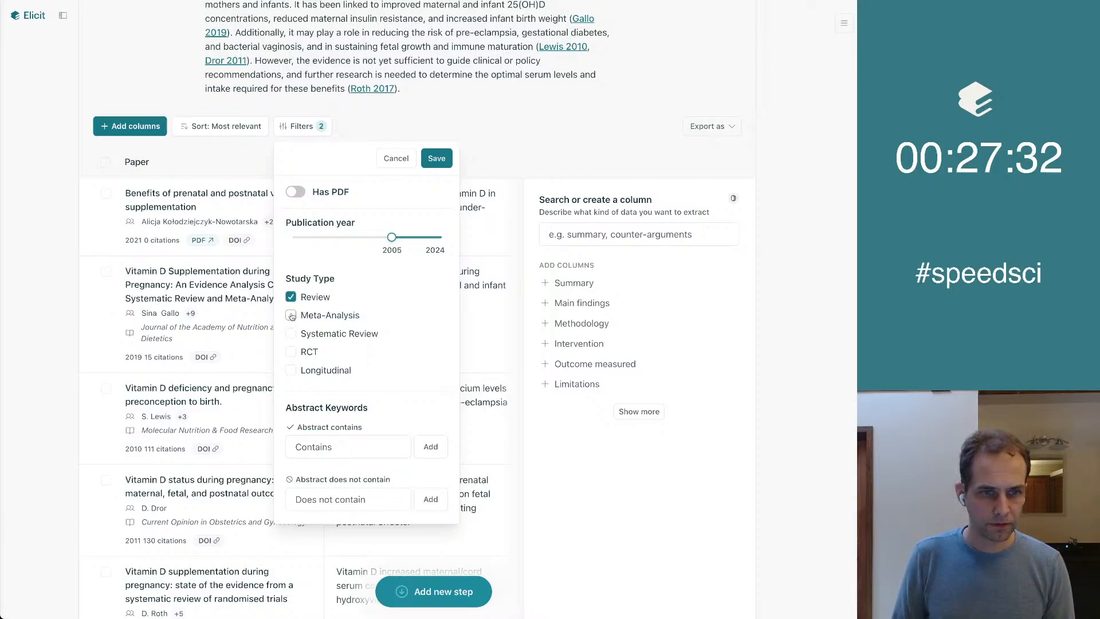
pyautogui.click(291, 316)
pyautogui.click(293, 334)
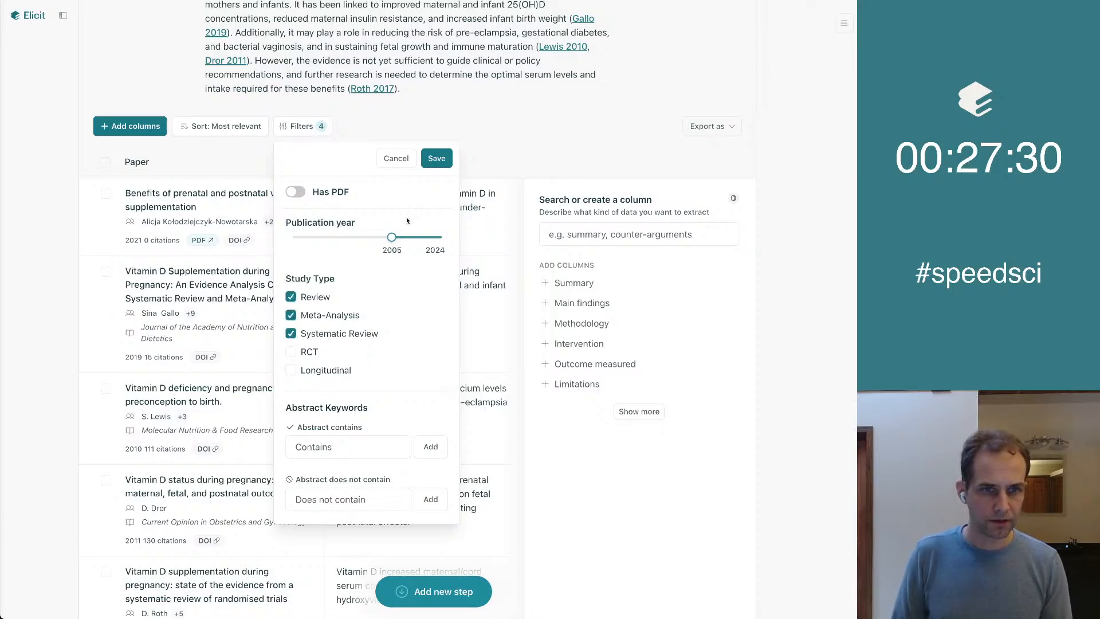
pyautogui.click(438, 161)
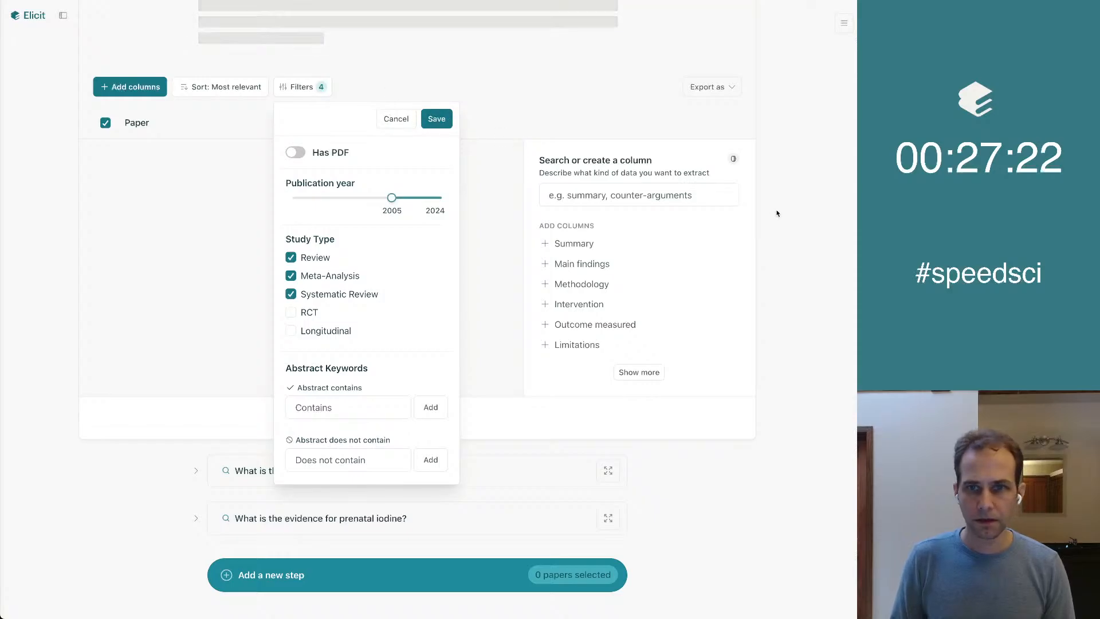
pyautogui.scroll(5, 466, 182)
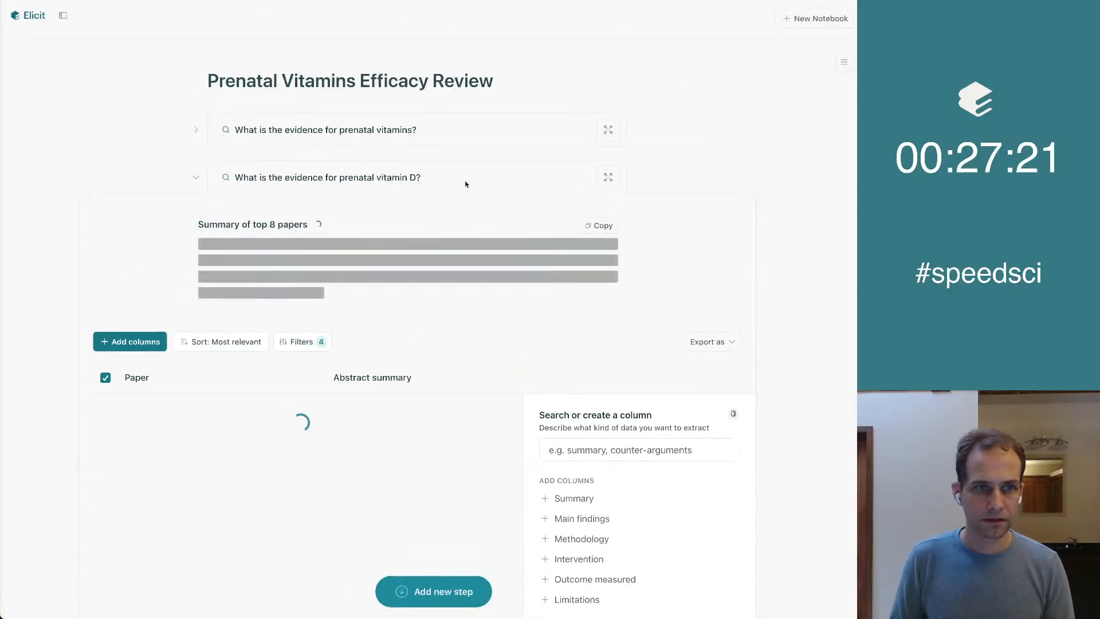
pyautogui.click(194, 179)
# Filter the prenatal folic acid search to Review, Meta-Analysis and Systematic Review studies from 2004 onward, and collapse its results.
pyautogui.click(189, 223)
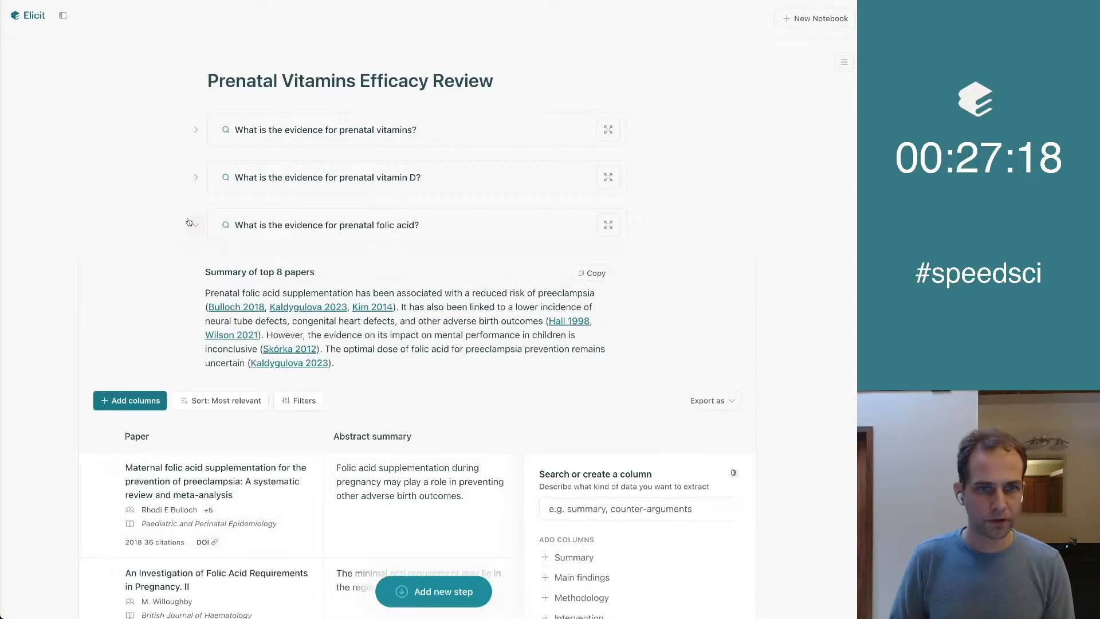
pyautogui.scroll(-3, 286, 252)
pyautogui.click(312, 261)
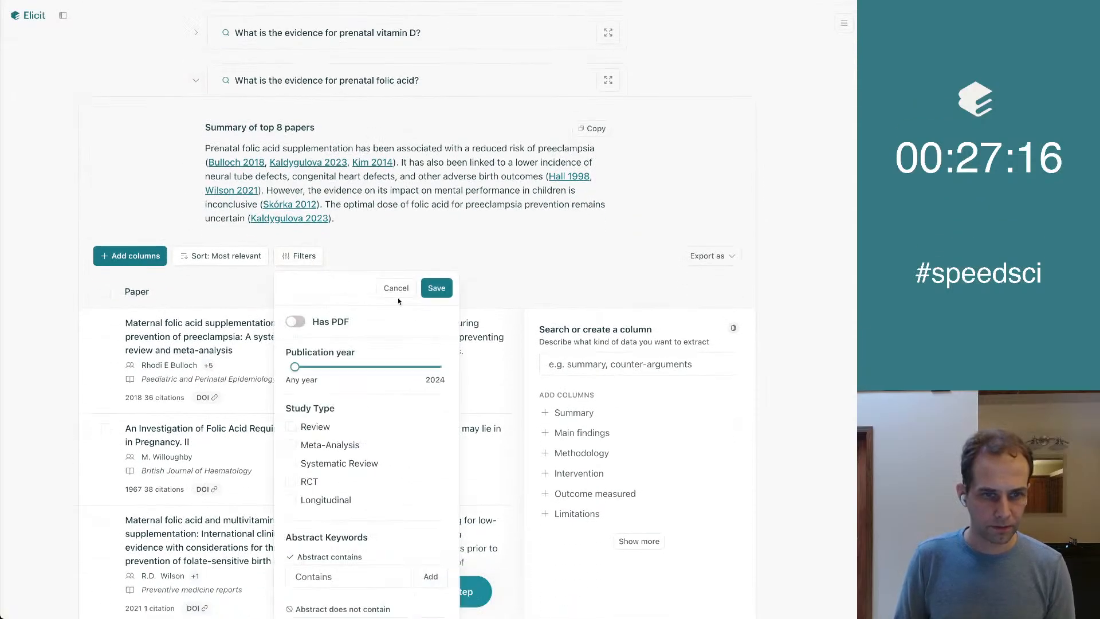
pyautogui.click(400, 367)
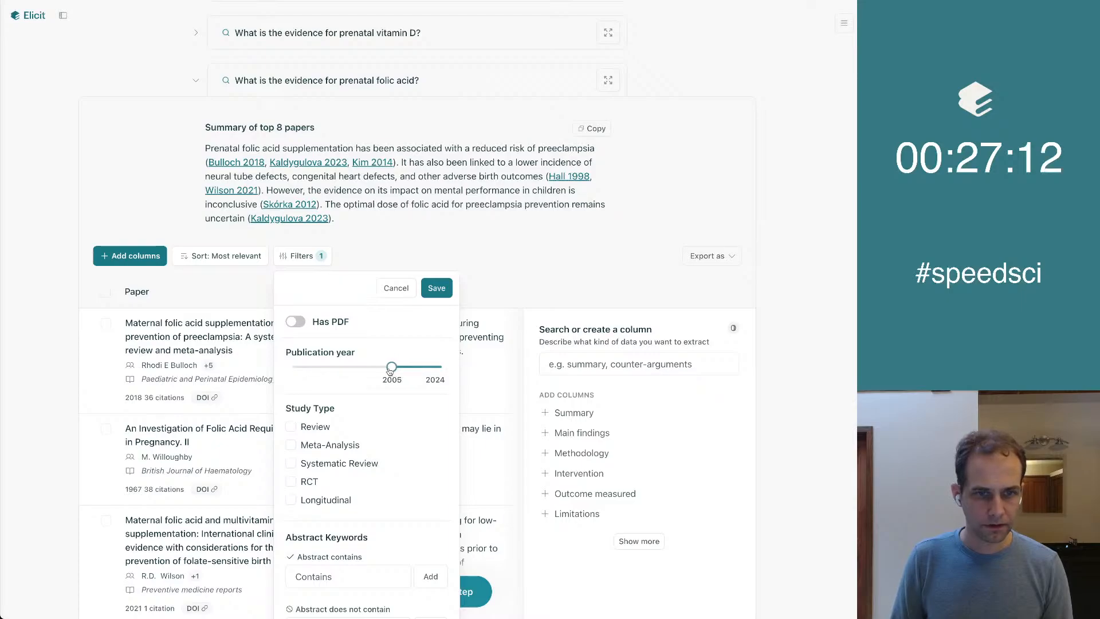
pyautogui.moveTo(390, 371); pyautogui.dragTo(388, 371)
pyautogui.click(317, 425)
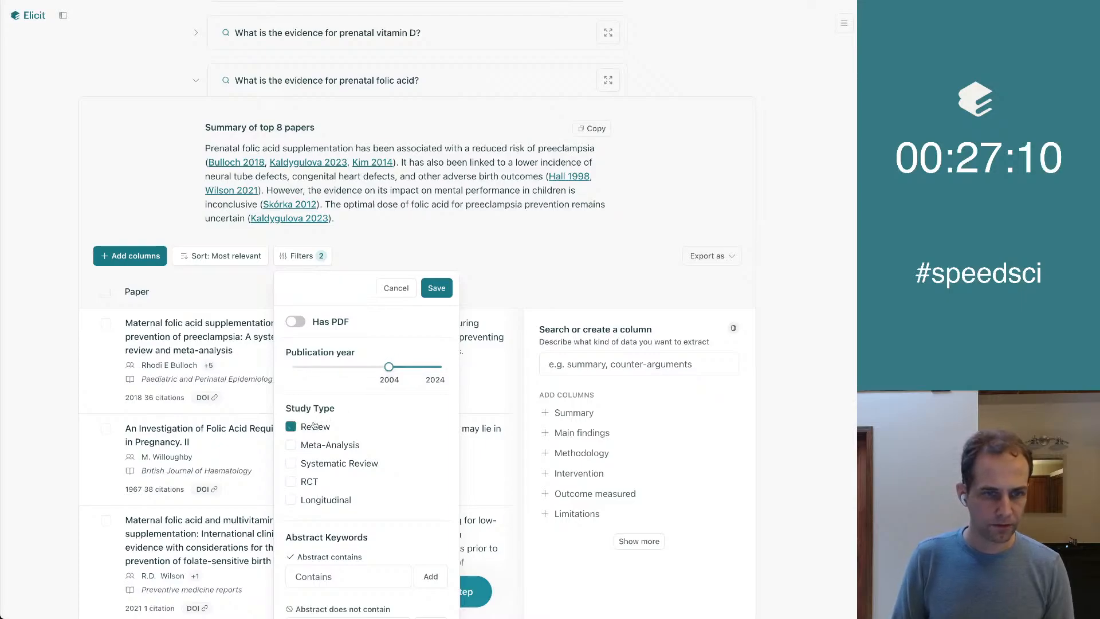
pyautogui.click(437, 288)
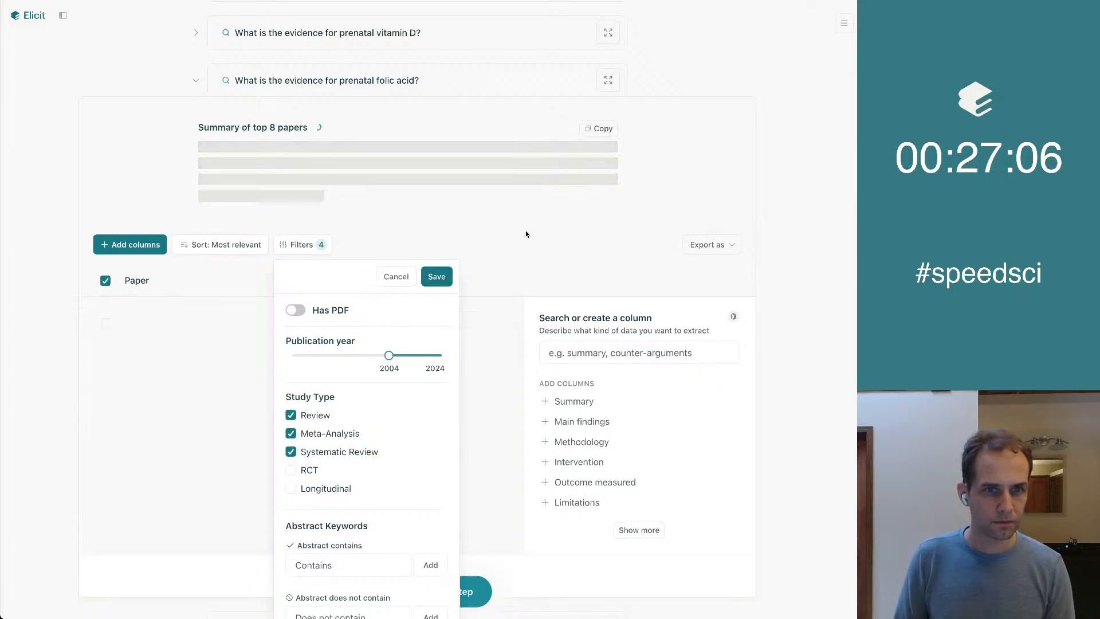
pyautogui.click(196, 80)
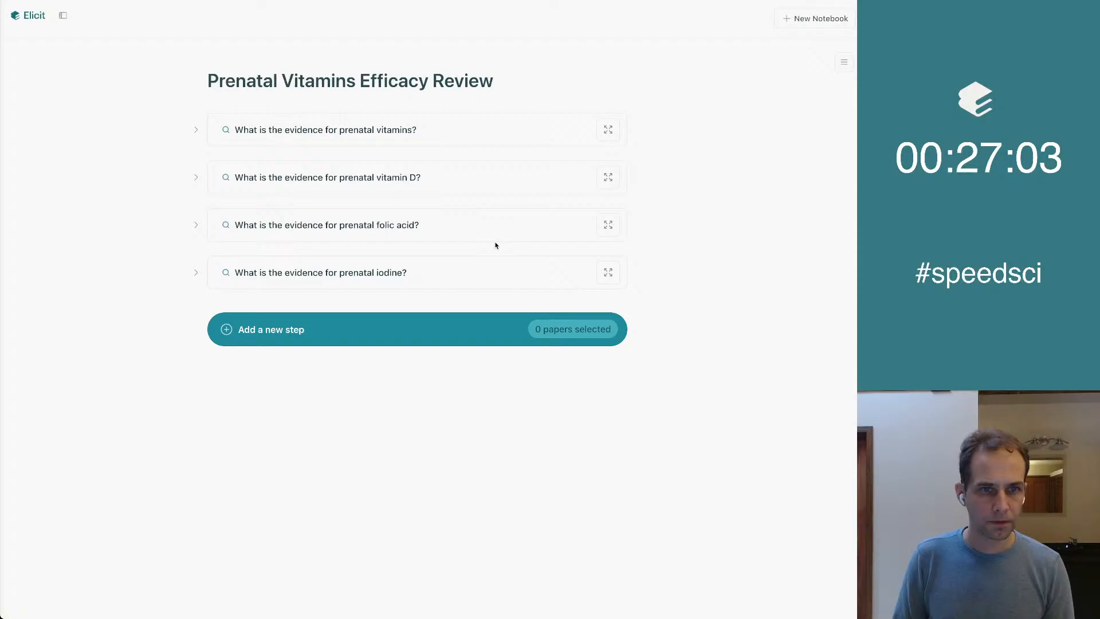
# Expand the prenatal iodine search and set its publication year filter to start from 2004.
pyautogui.click(196, 272)
pyautogui.scroll(-2, 435, 322)
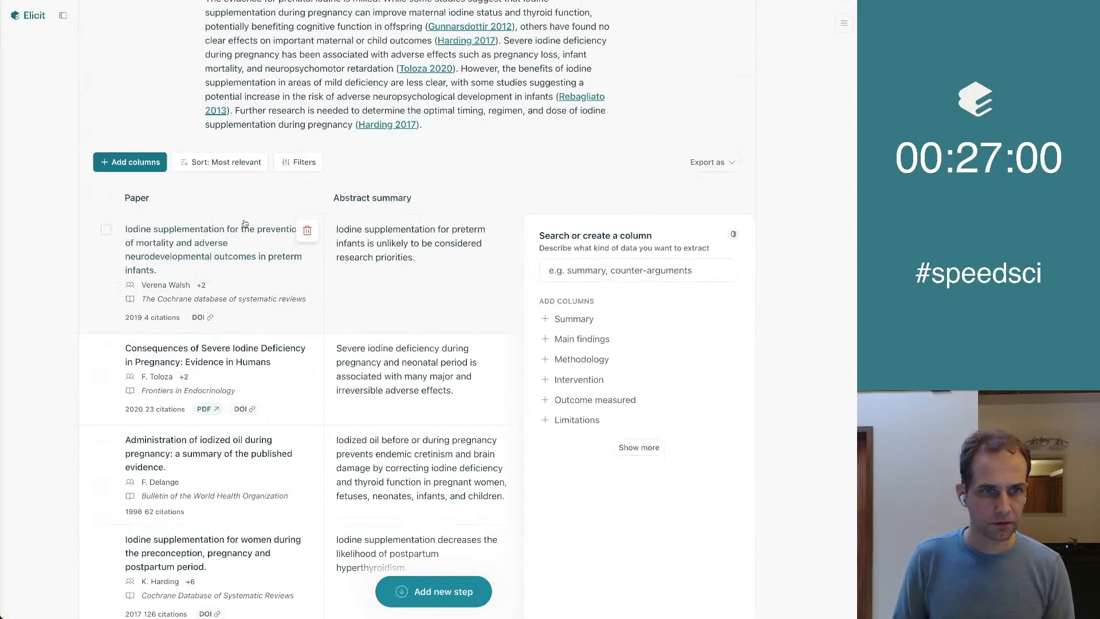
pyautogui.click(301, 161)
pyautogui.click(407, 273)
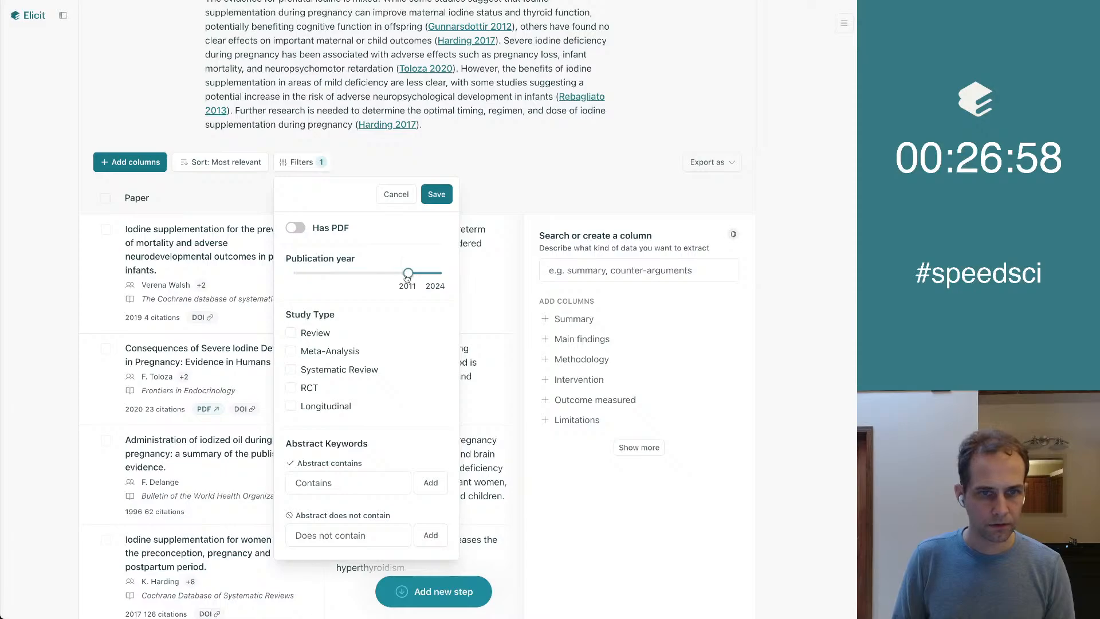
pyautogui.moveTo(400, 276); pyautogui.dragTo(395, 275)
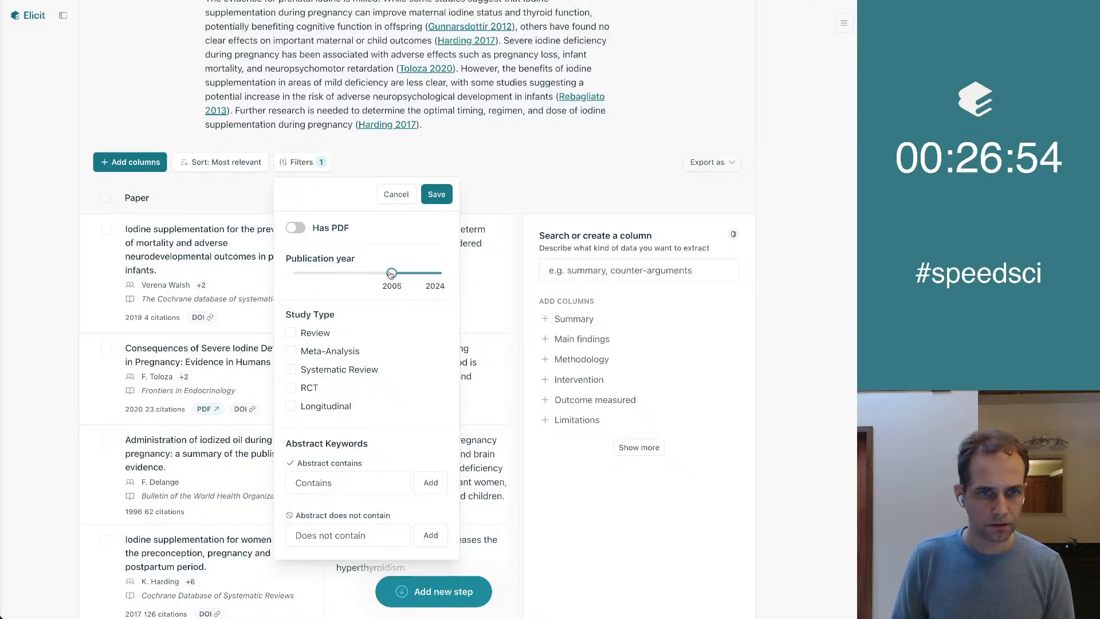
pyautogui.moveTo(391, 274); pyautogui.dragTo(385, 274)
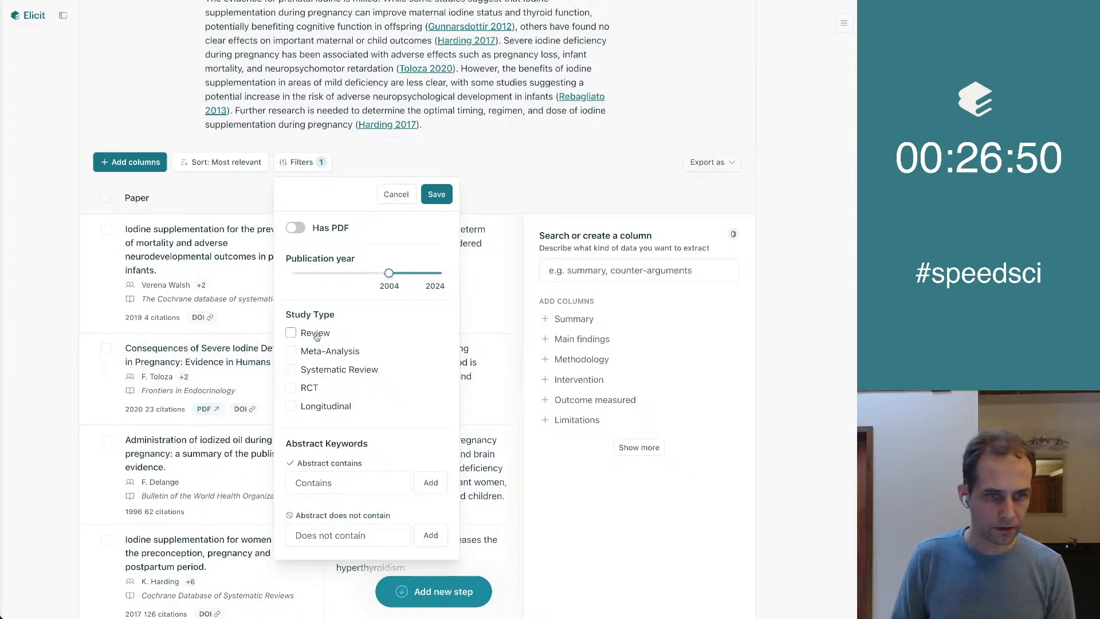
# Restrict the iodine search to Review, Meta-Analysis and Systematic Review studies, save the filters and collapse the results.
pyautogui.click(317, 336)
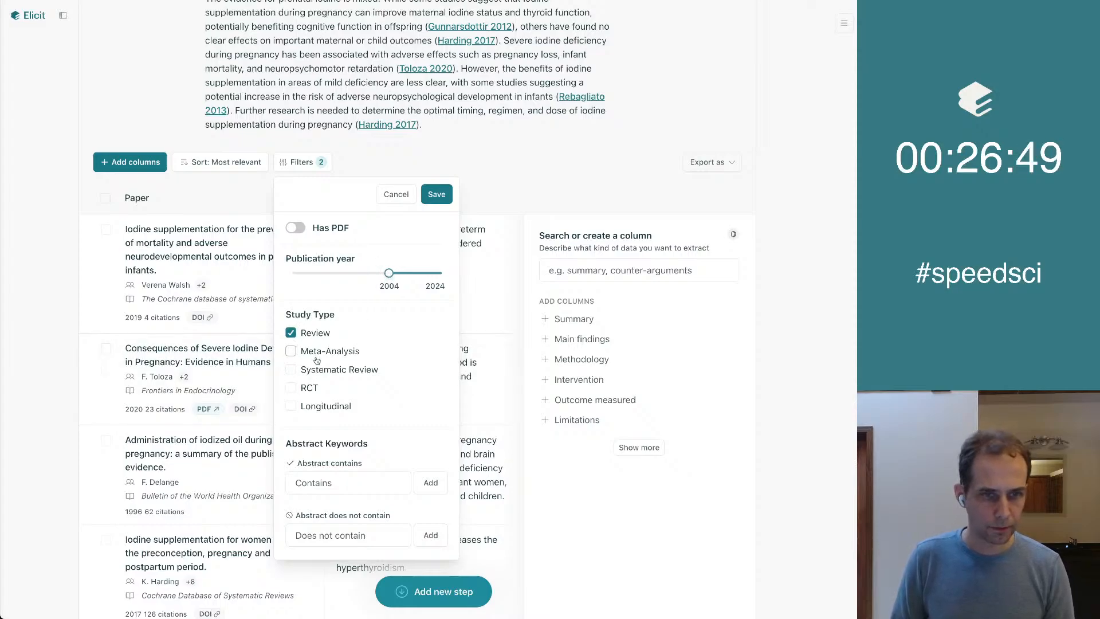
pyautogui.click(438, 193)
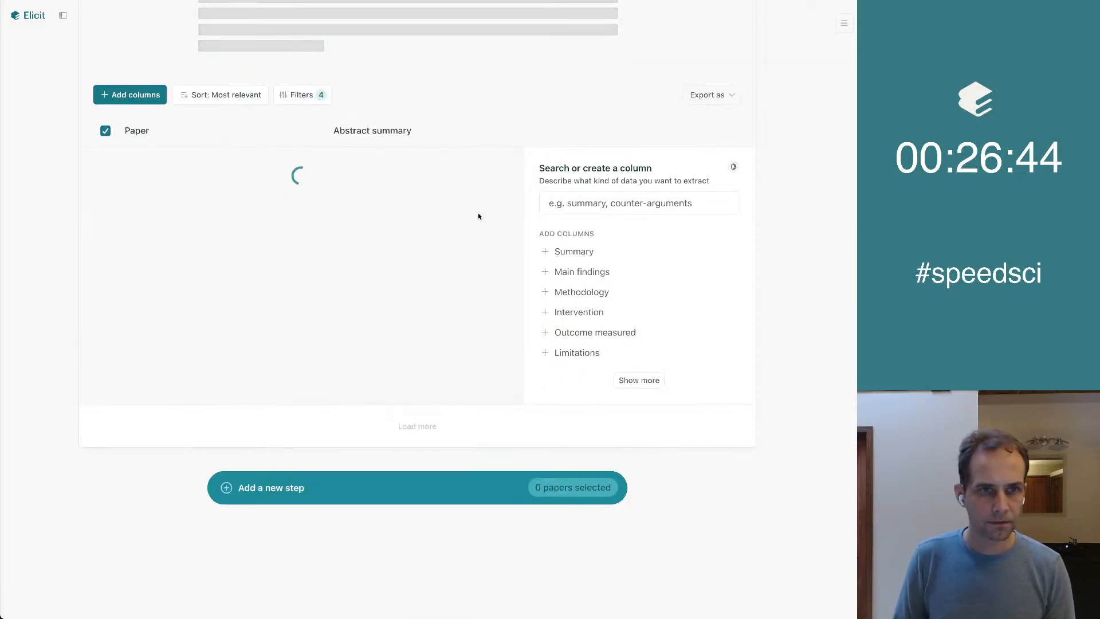
pyautogui.scroll(3, 479, 215)
pyautogui.scroll(3, 451, 217)
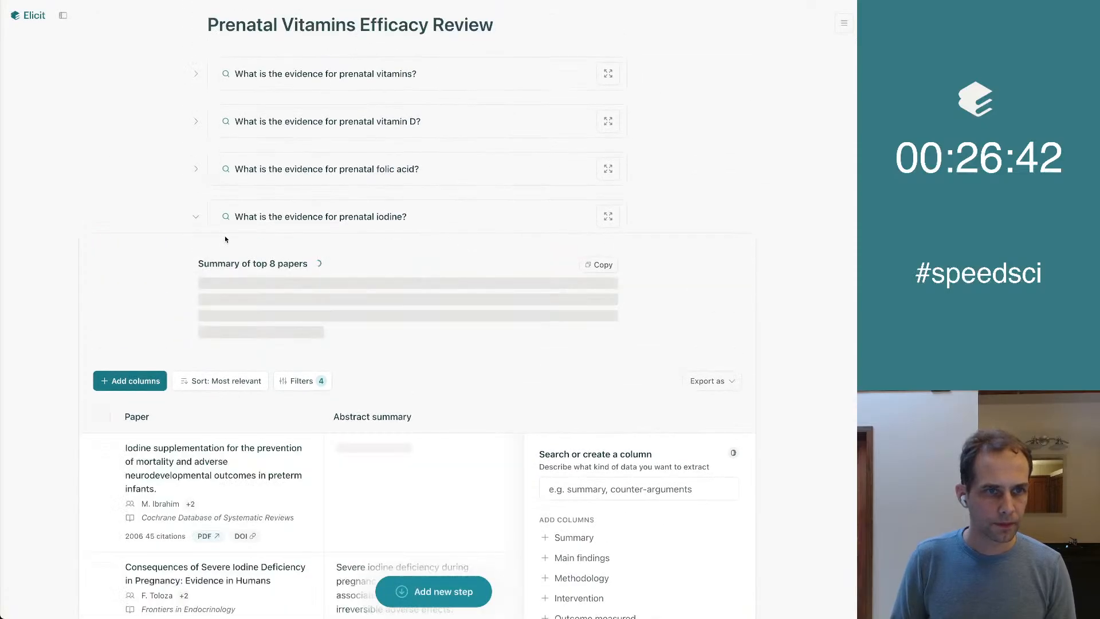
pyautogui.click(195, 215)
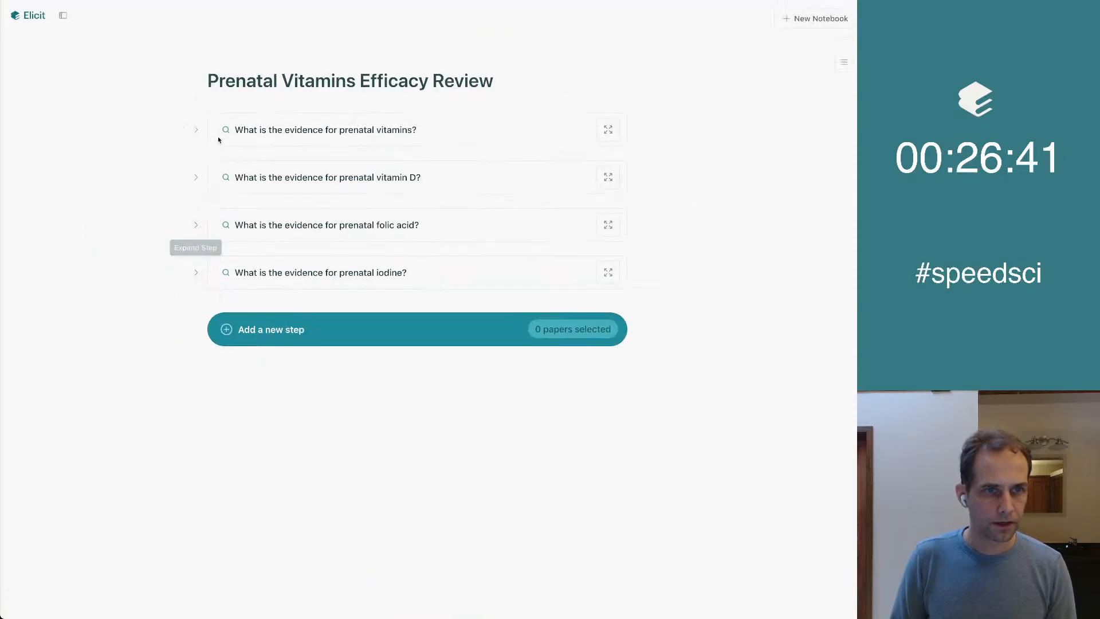
# Expand the filtered prenatal vitamin D search and read its summary, paper titles and abstract summaries.
pyautogui.click(195, 177)
pyautogui.scroll(-3, 42, 302)
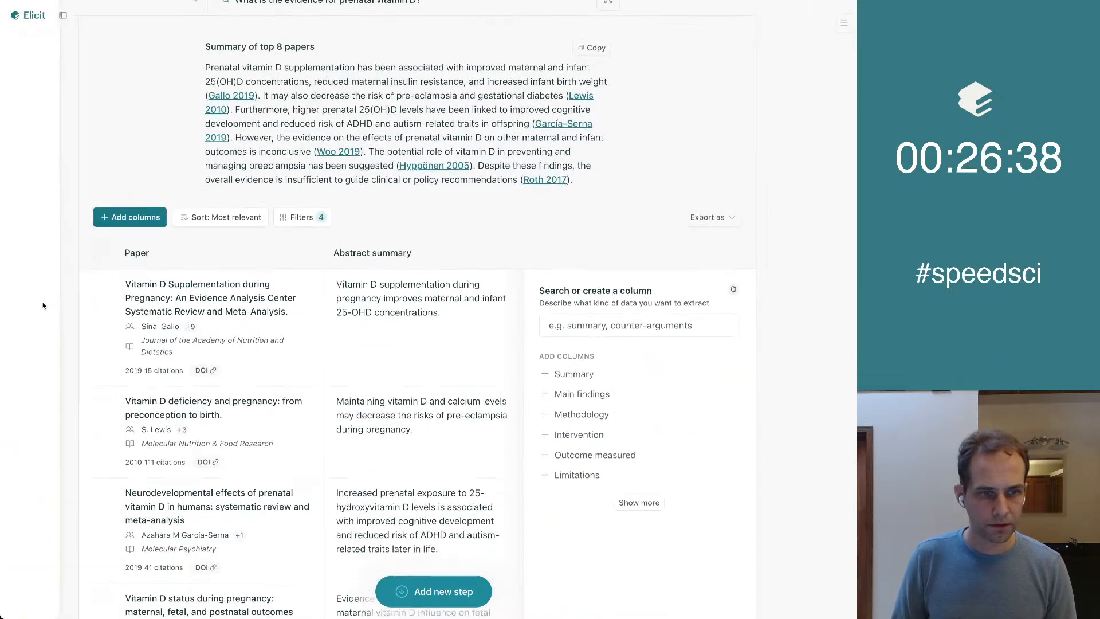
pyautogui.scroll(-1, 192, 253)
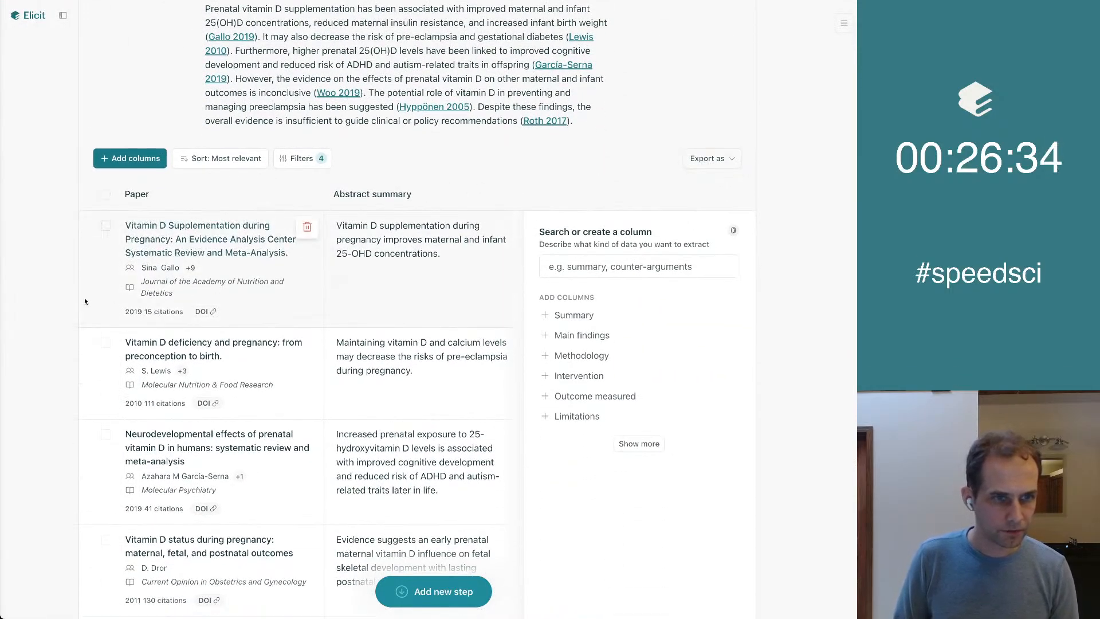
pyautogui.scroll(-1, 80, 296)
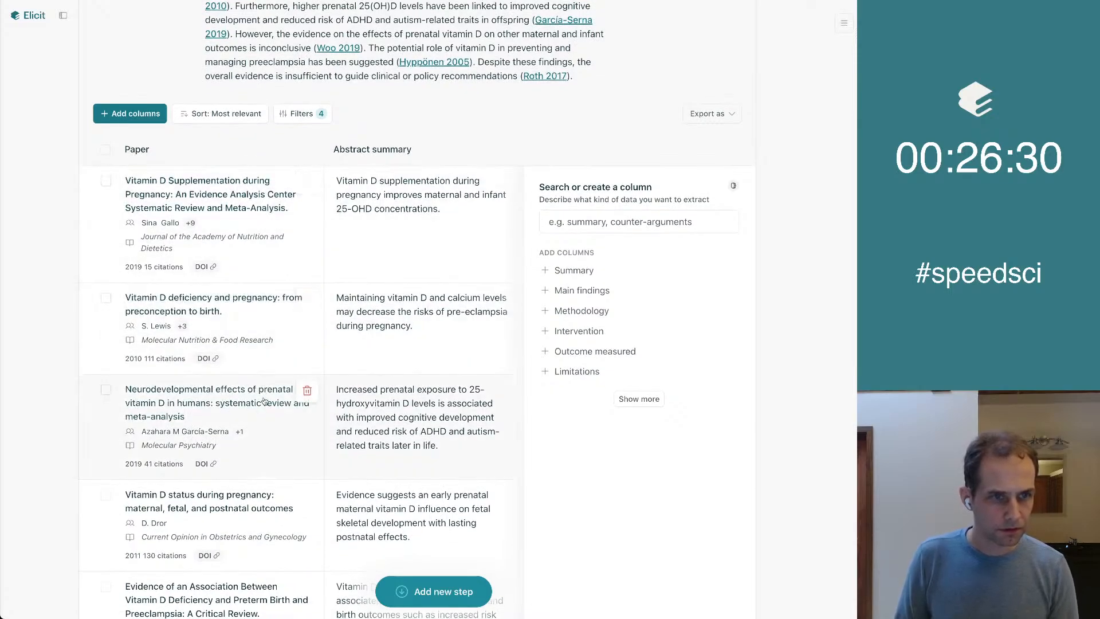
pyautogui.scroll(3, 212, 176)
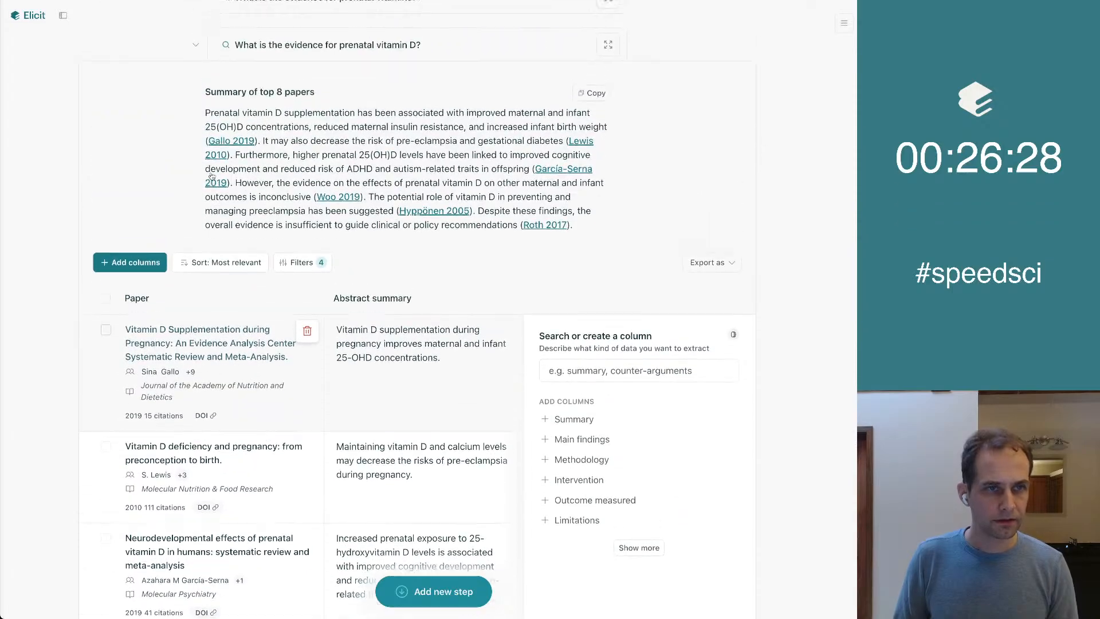
pyautogui.scroll(3, 212, 176)
pyautogui.scroll(-3, 211, 176)
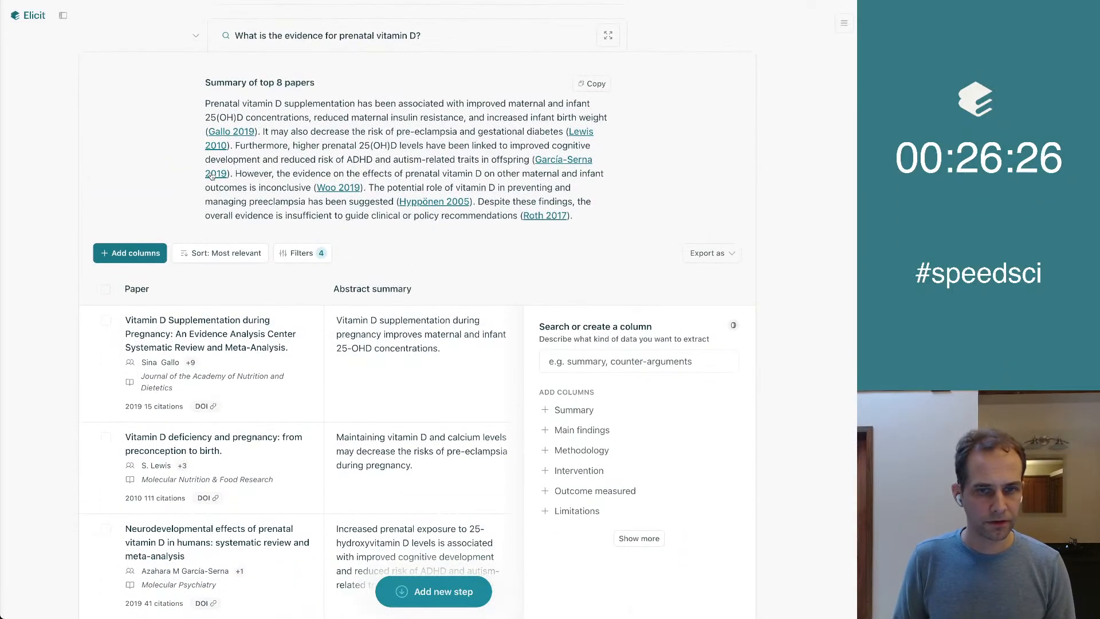
pyautogui.scroll(-2, 211, 177)
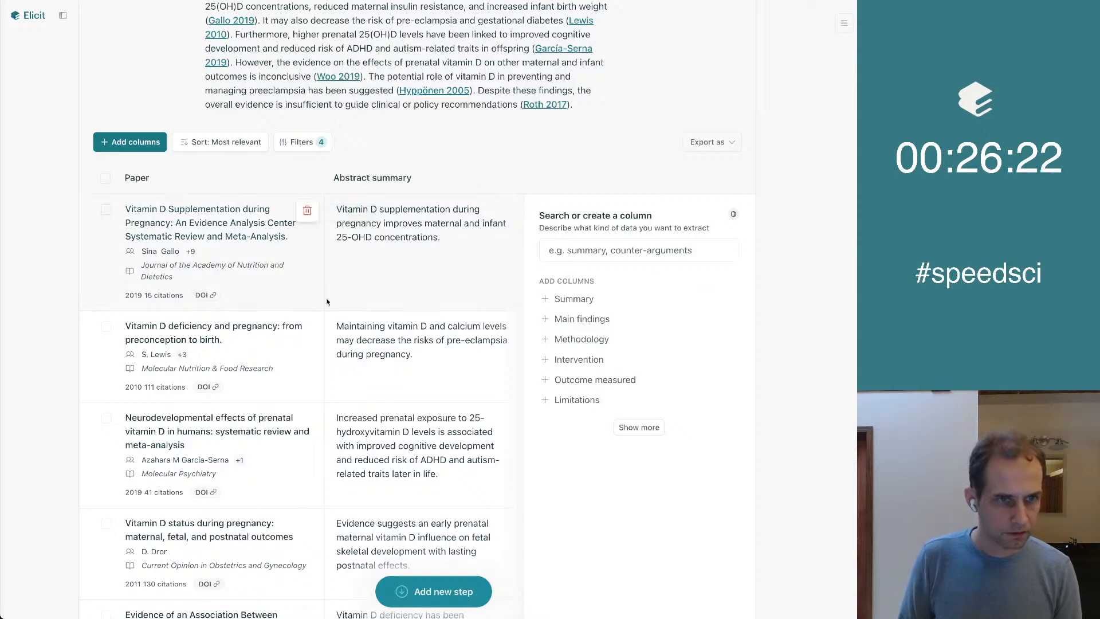
pyautogui.scroll(-2, 233, 248)
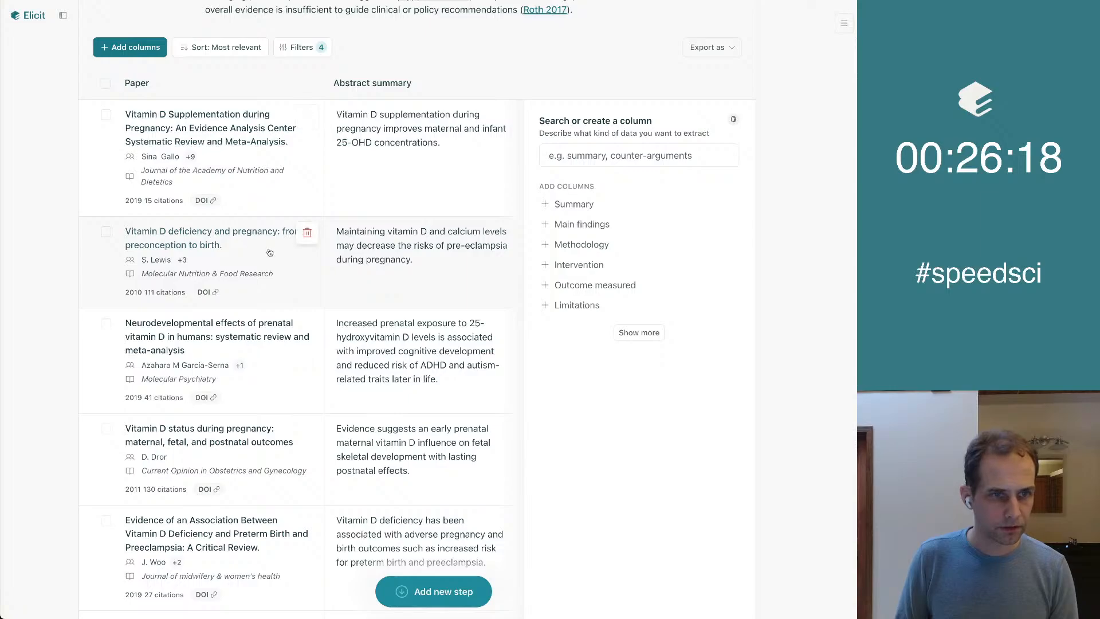
pyautogui.scroll(-1, 269, 253)
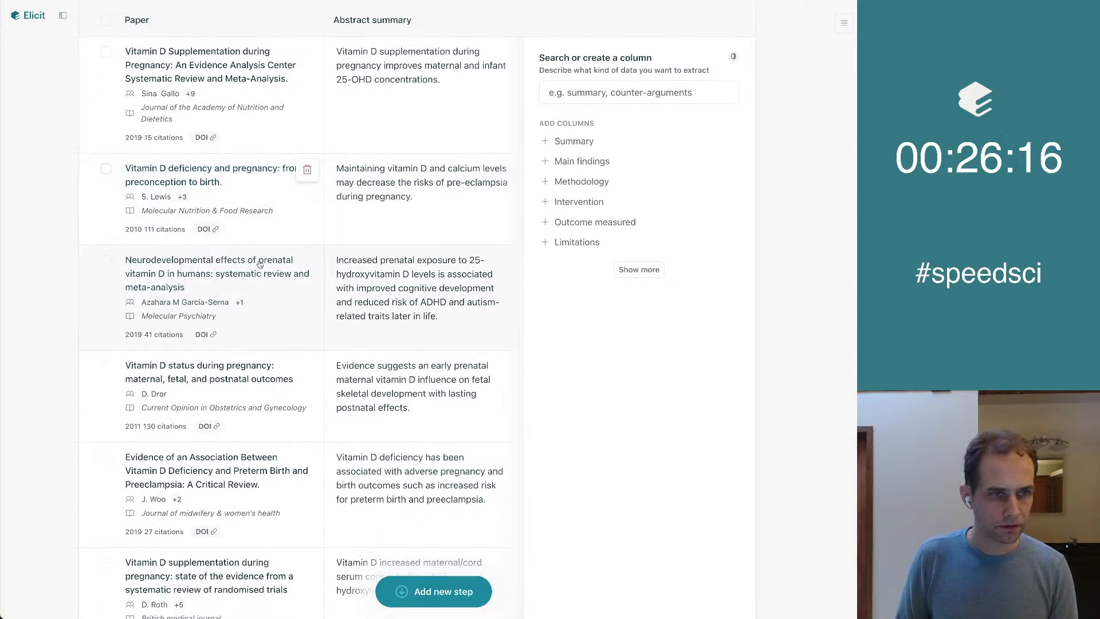
pyautogui.scroll(-1, 260, 279)
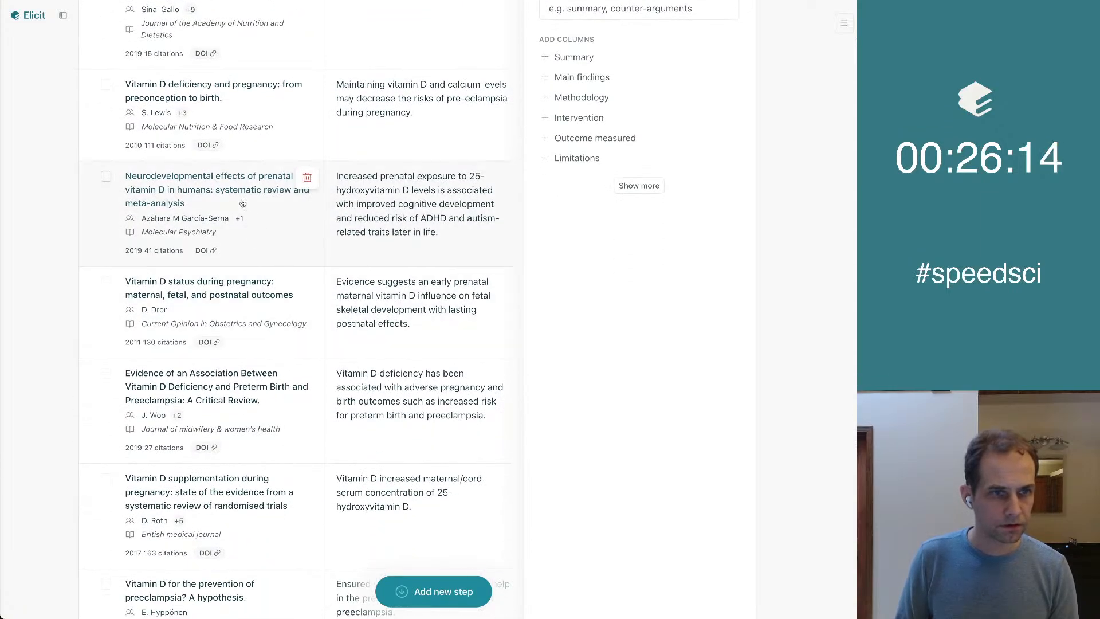
pyautogui.scroll(-1, 255, 313)
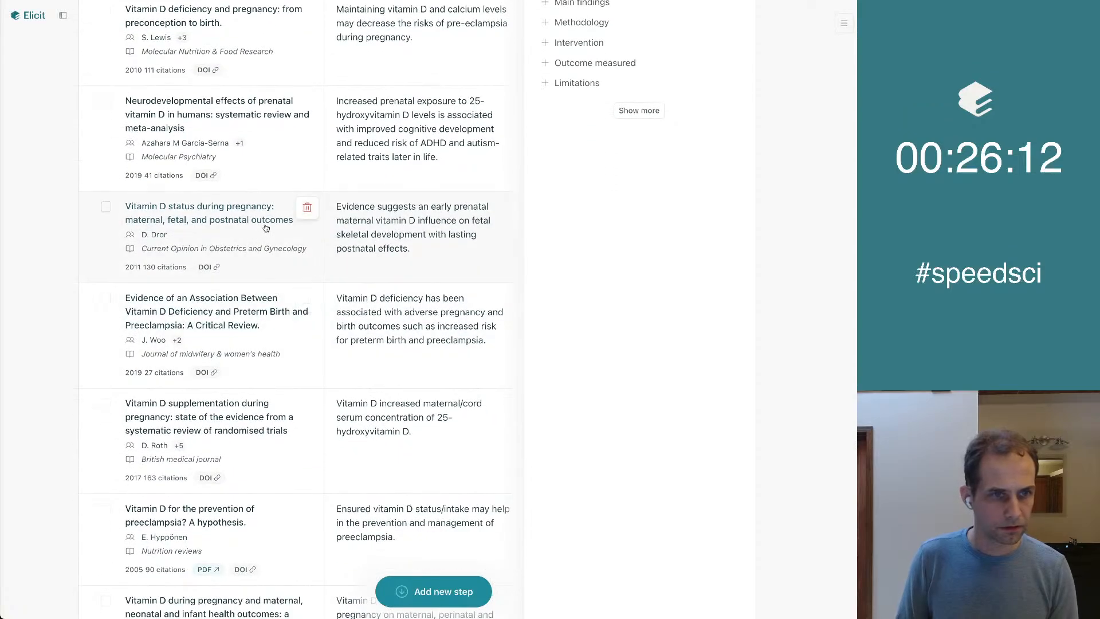
# Read the remaining prenatal vitamin D papers and abstract summaries, and collapse that search.
pyautogui.scroll(-1, 274, 321)
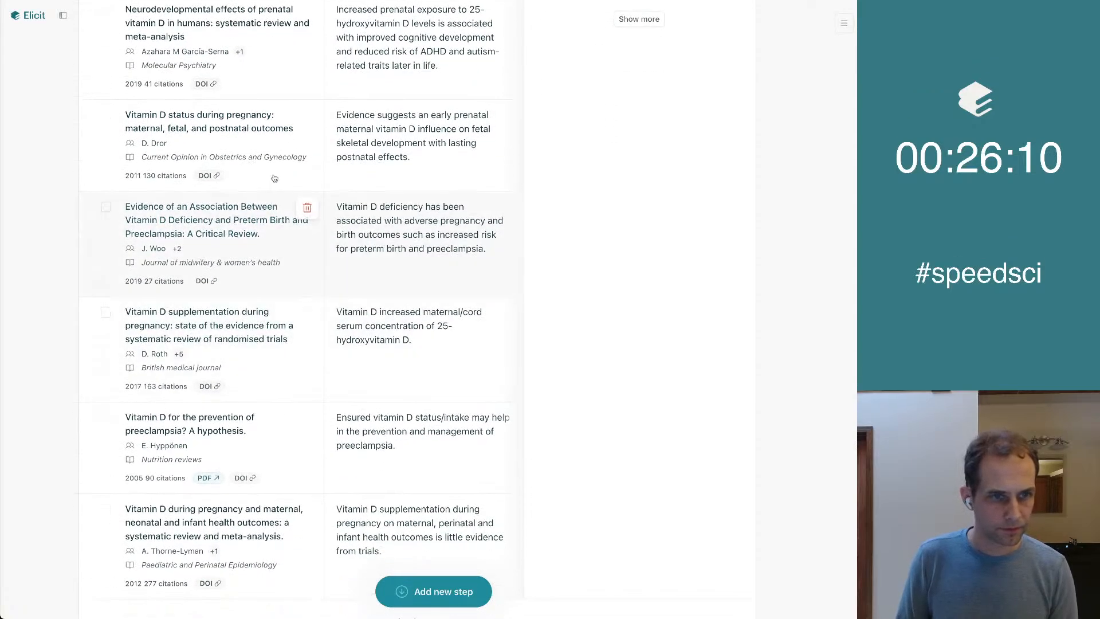
pyautogui.scroll(-1, 274, 256)
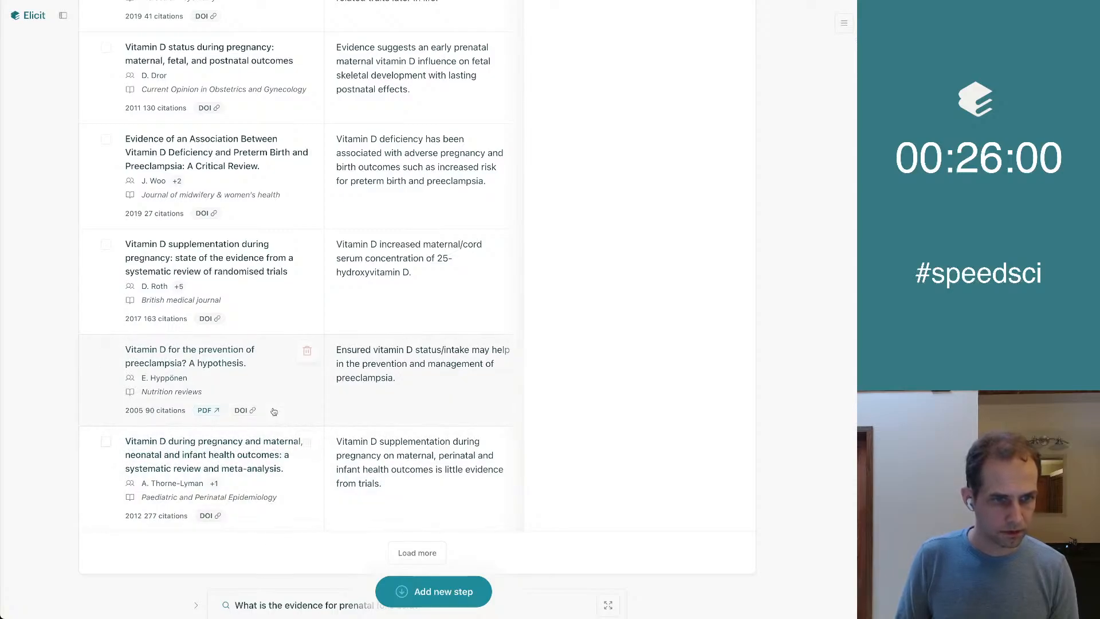
pyautogui.scroll(15, 269, 416)
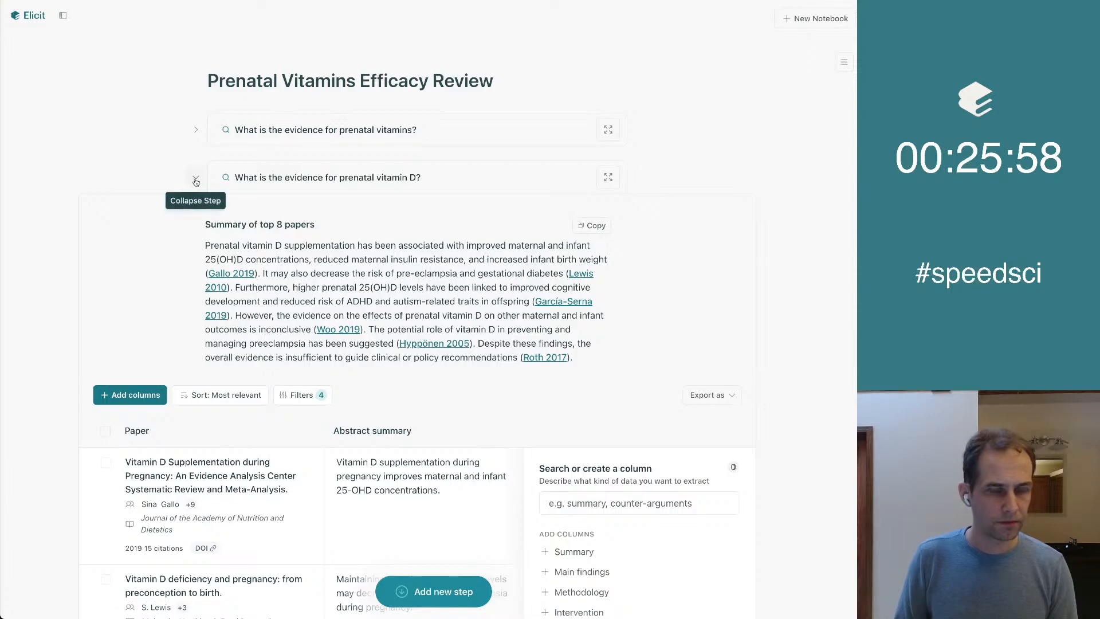
pyautogui.click(194, 179)
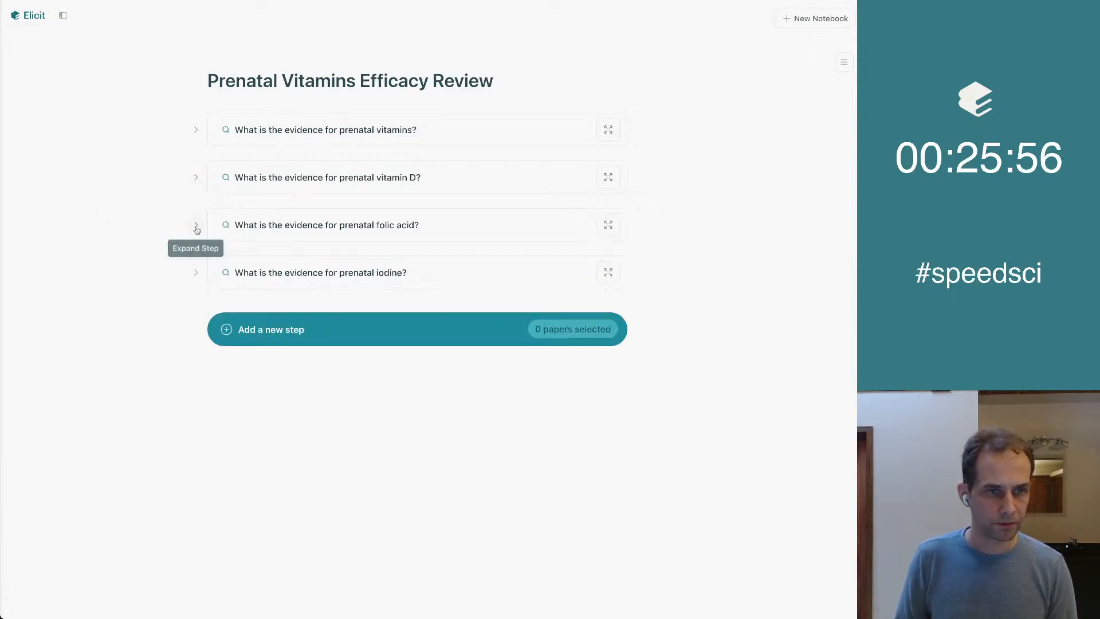
# Expand the filtered prenatal folic acid search and read its summary of the top papers.
pyautogui.click(196, 226)
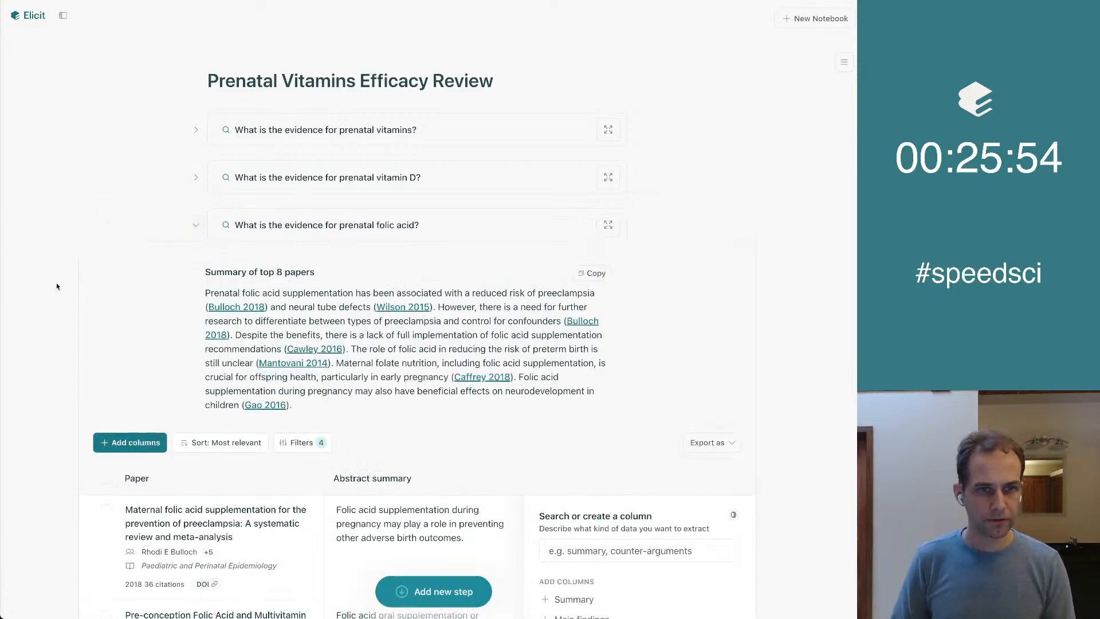
pyautogui.scroll(-1, 56, 284)
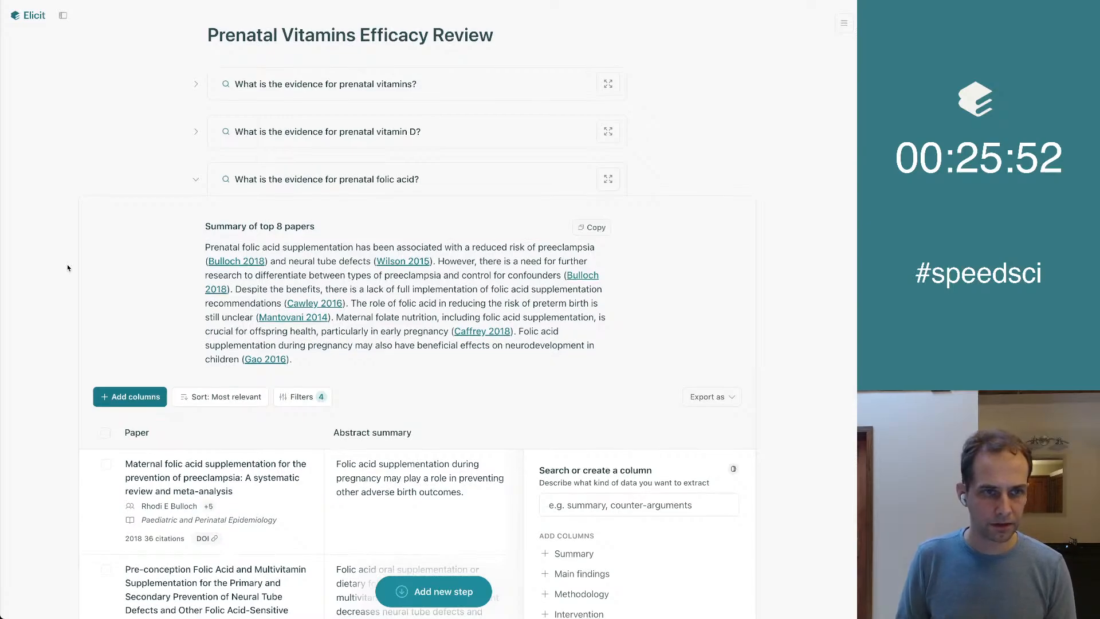
pyautogui.click(196, 179)
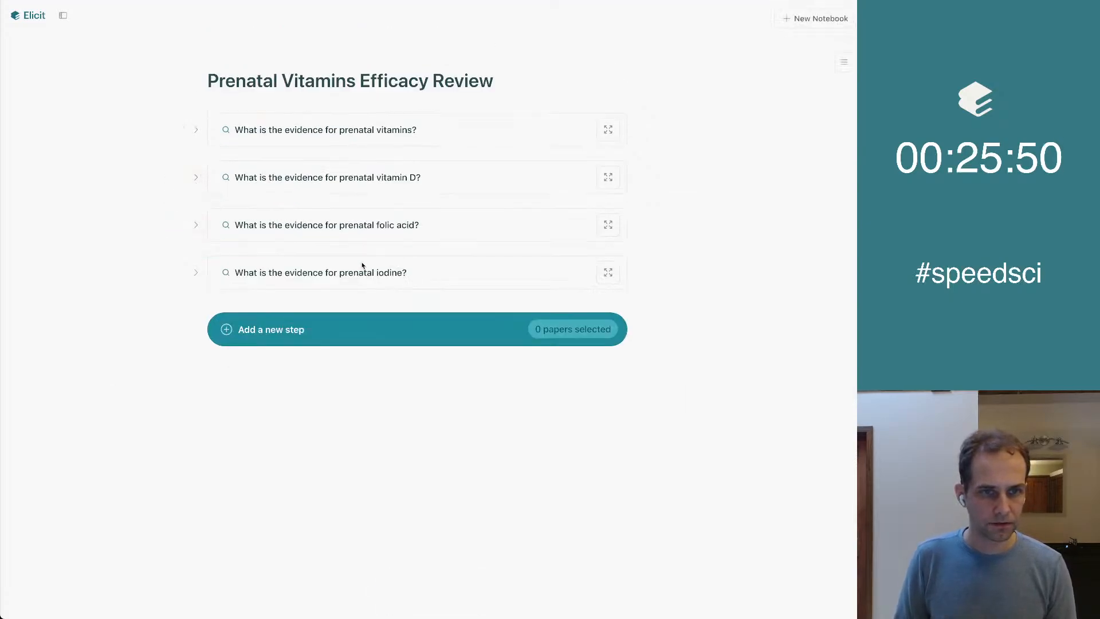
pyautogui.click(196, 224)
pyautogui.scroll(-4, 194, 226)
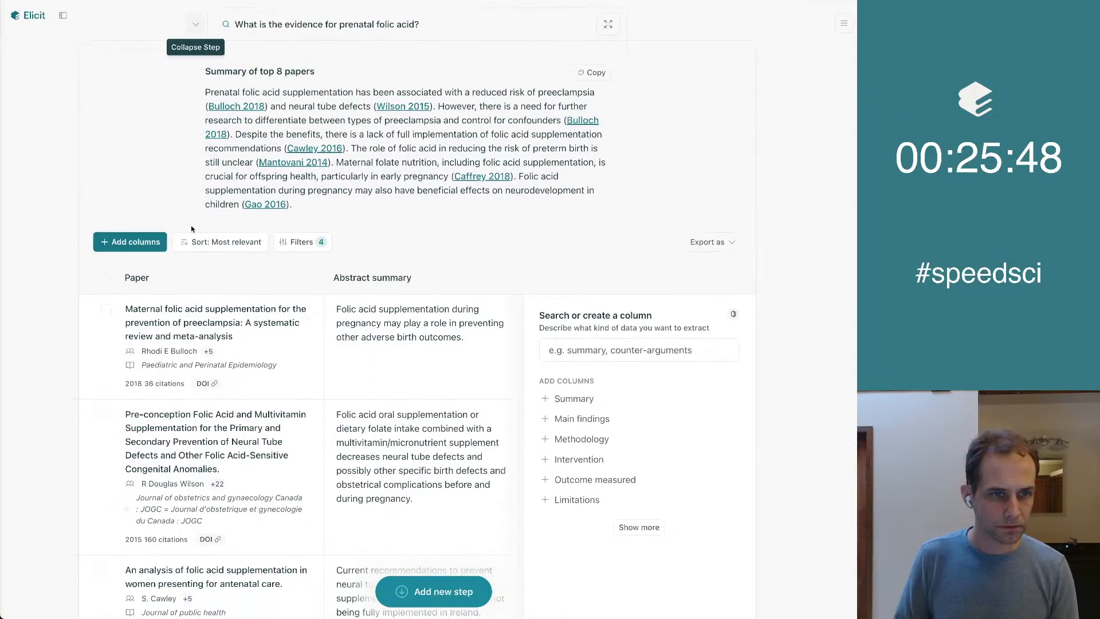
pyautogui.scroll(-4, 191, 228)
pyautogui.scroll(1, 239, 157)
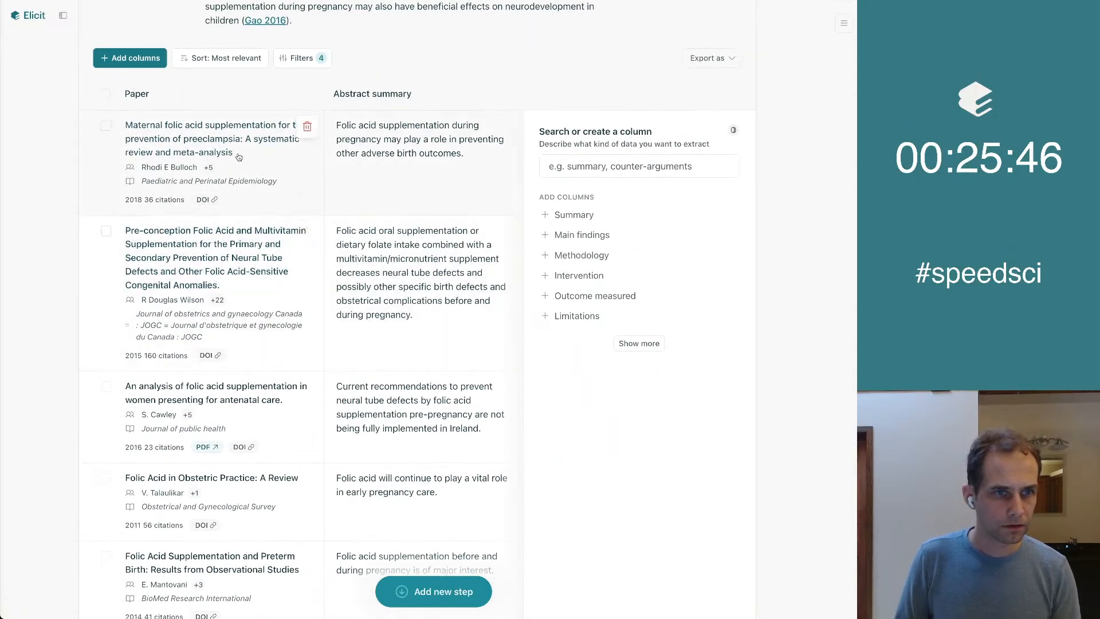
# Examine the titles and abstract summaries of the folic acid papers through the end of the list, and collapse the search.
pyautogui.scroll(-2, 229, 144)
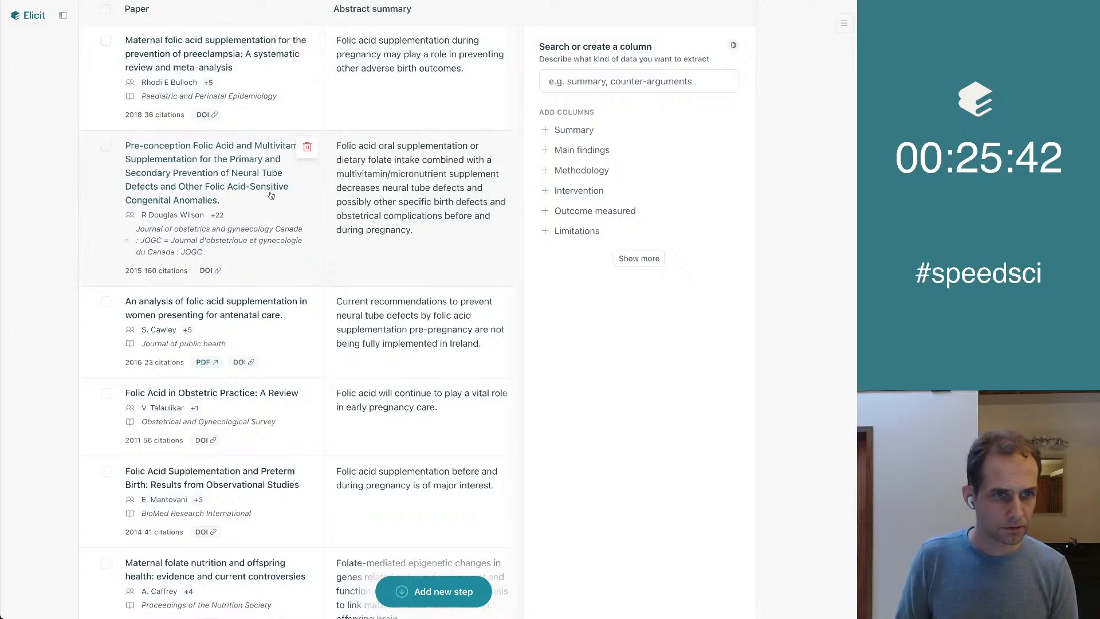
pyautogui.scroll(-2, 246, 172)
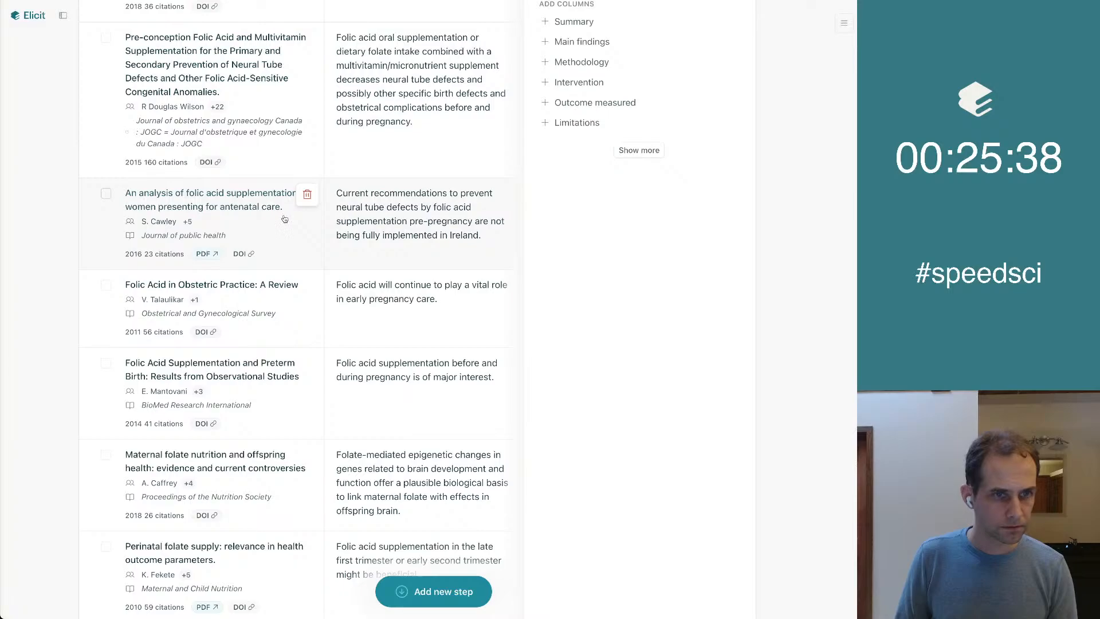
pyautogui.scroll(-1, 257, 330)
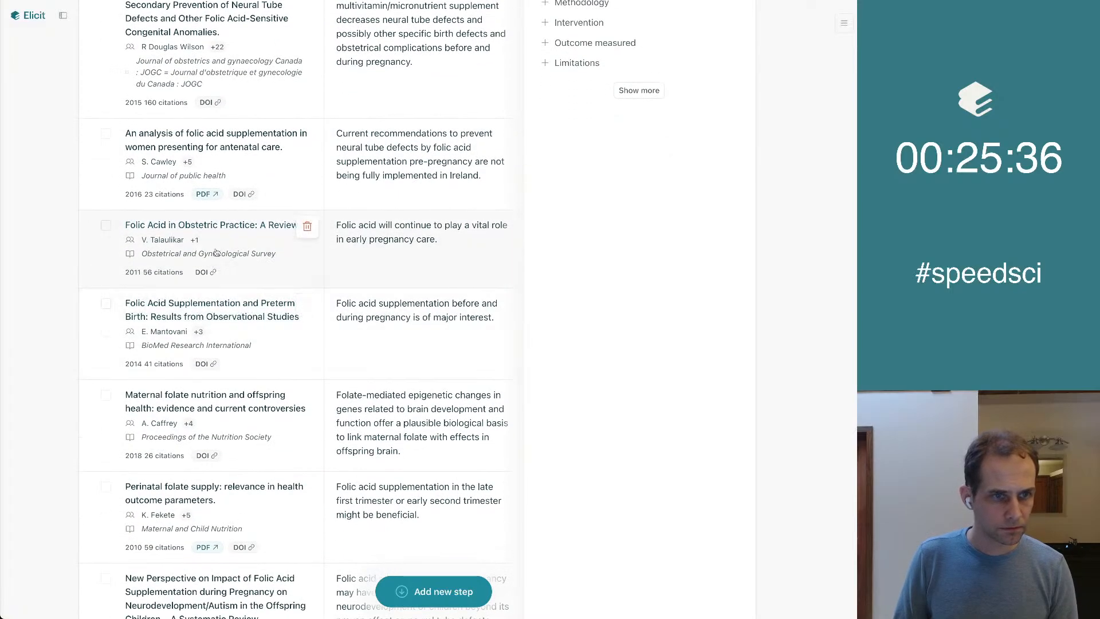
pyautogui.scroll(-1, 217, 253)
pyautogui.scroll(-1, 271, 261)
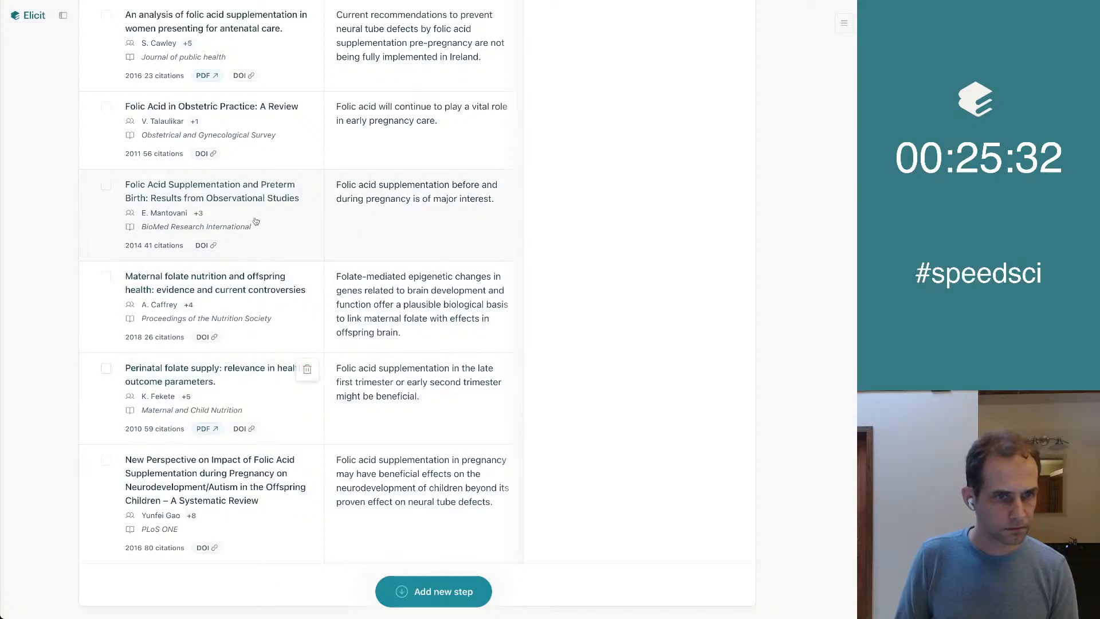
pyautogui.scroll(-1, 263, 293)
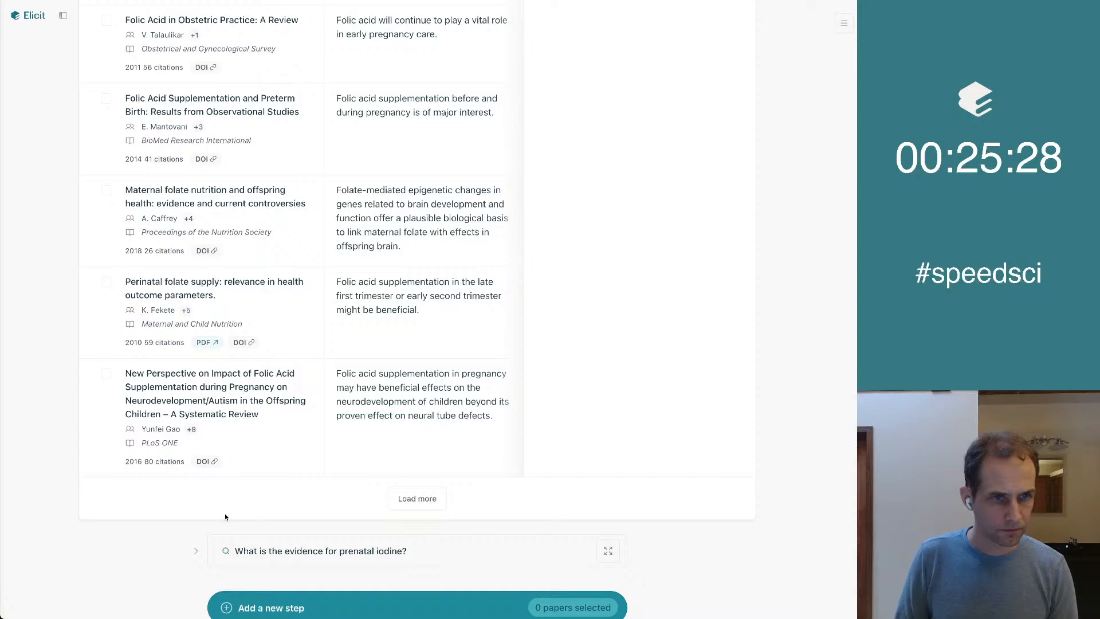
pyautogui.scroll(15, 225, 517)
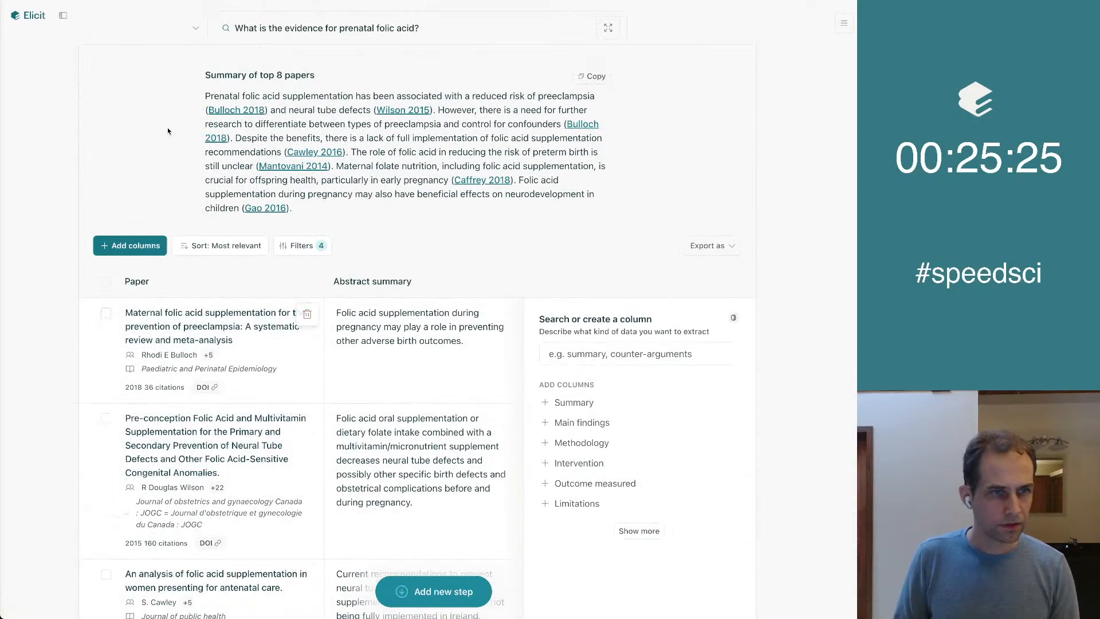
pyautogui.click(195, 28)
# Expand the filtered prenatal iodine search and read its summary of the top papers.
pyautogui.click(196, 273)
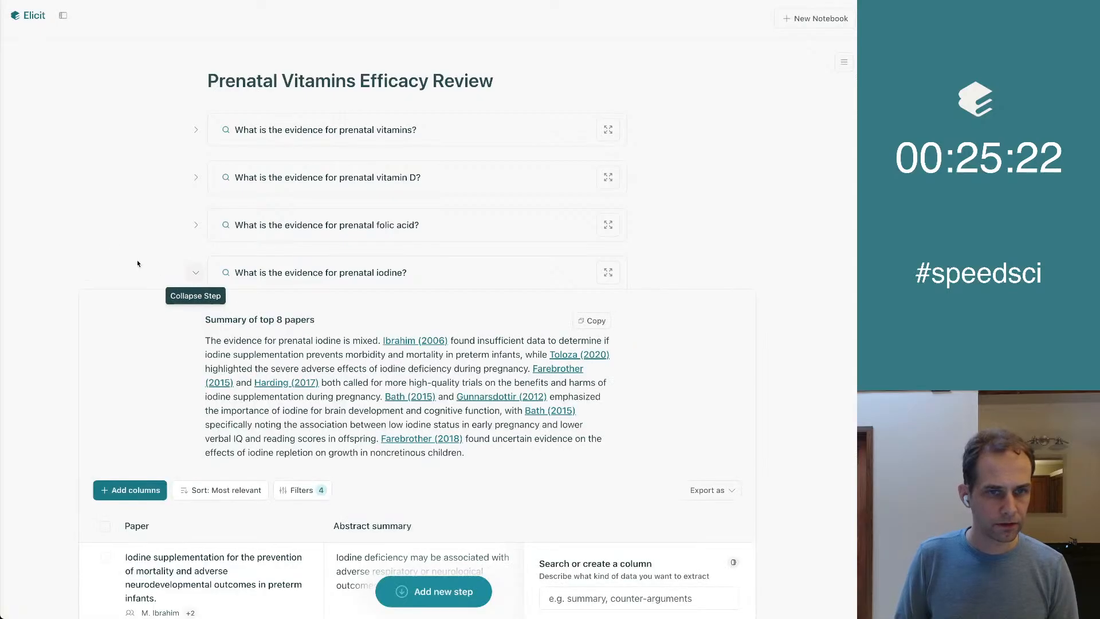
pyautogui.scroll(-5, 112, 239)
pyautogui.scroll(3, 112, 241)
pyautogui.scroll(-4, 113, 242)
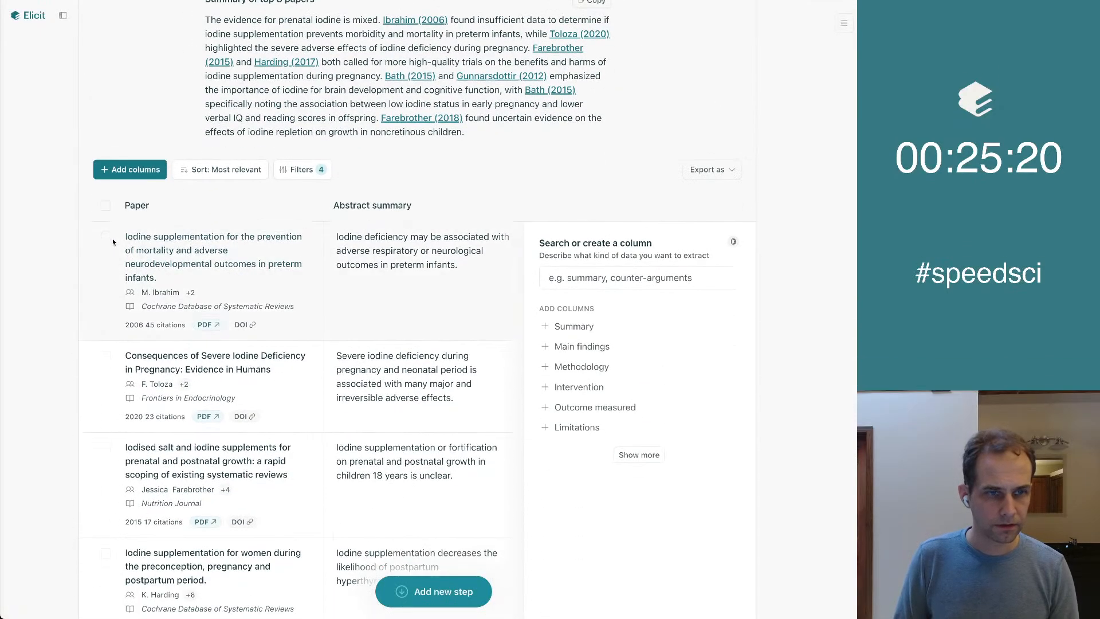
# Examine the titles, publication details and abstract summaries of the papers in the iodine results.
pyautogui.scroll(-1, 168, 189)
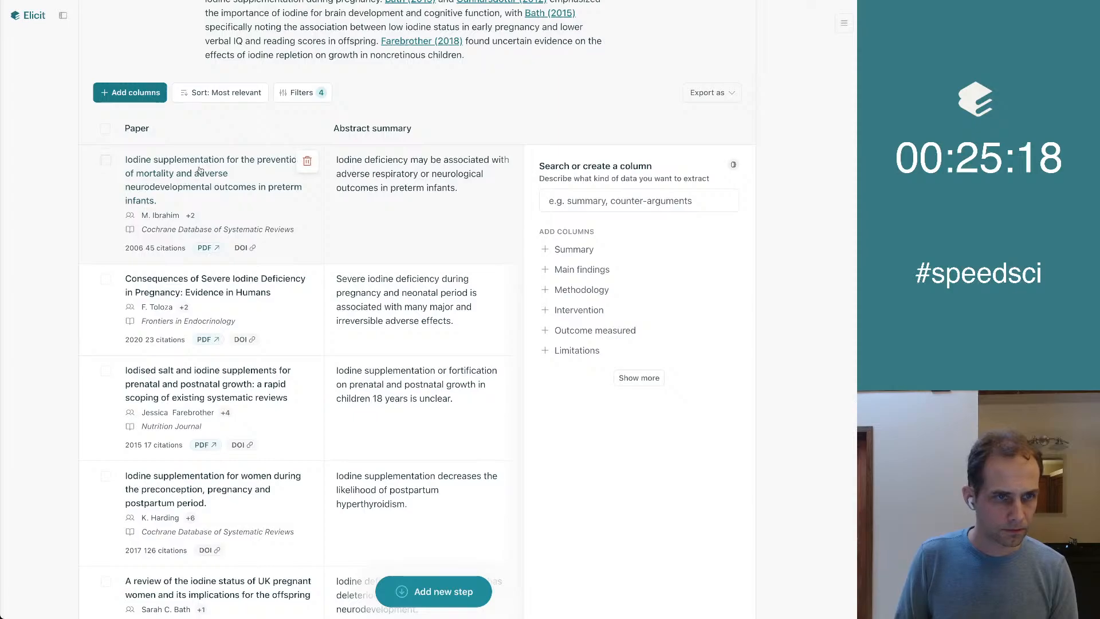
pyautogui.scroll(-1, 188, 169)
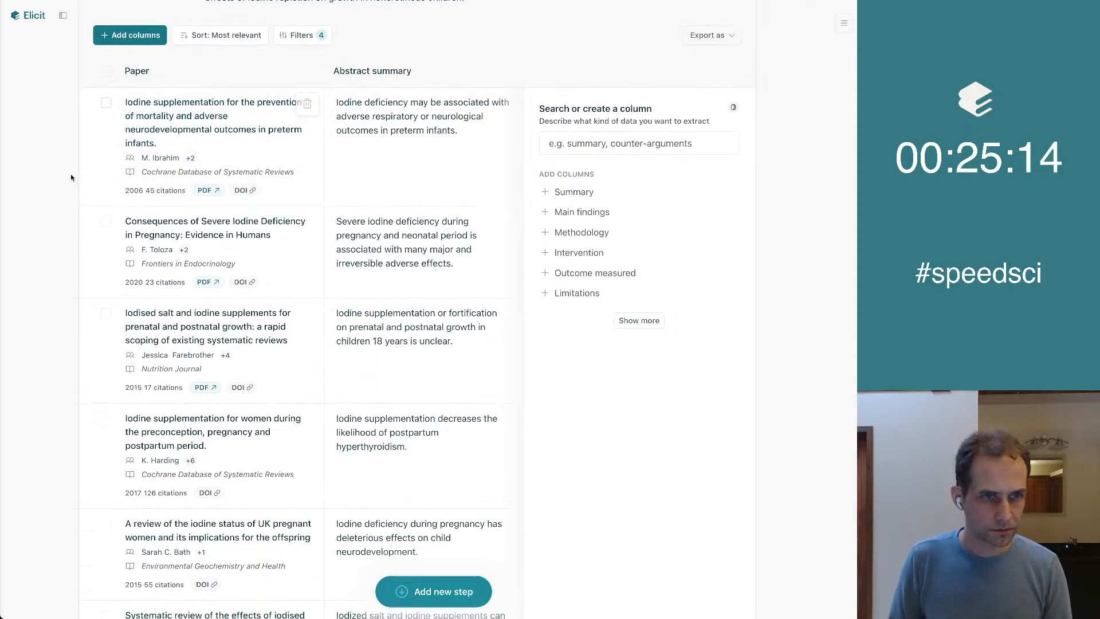
pyautogui.scroll(-2, 175, 198)
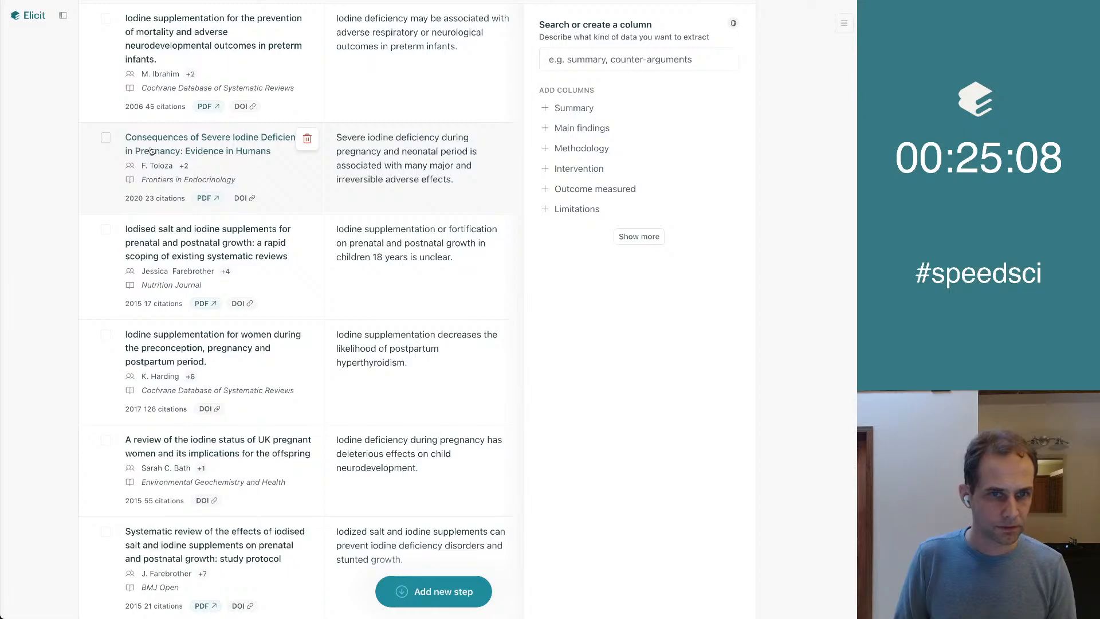
pyautogui.scroll(-1, 46, 231)
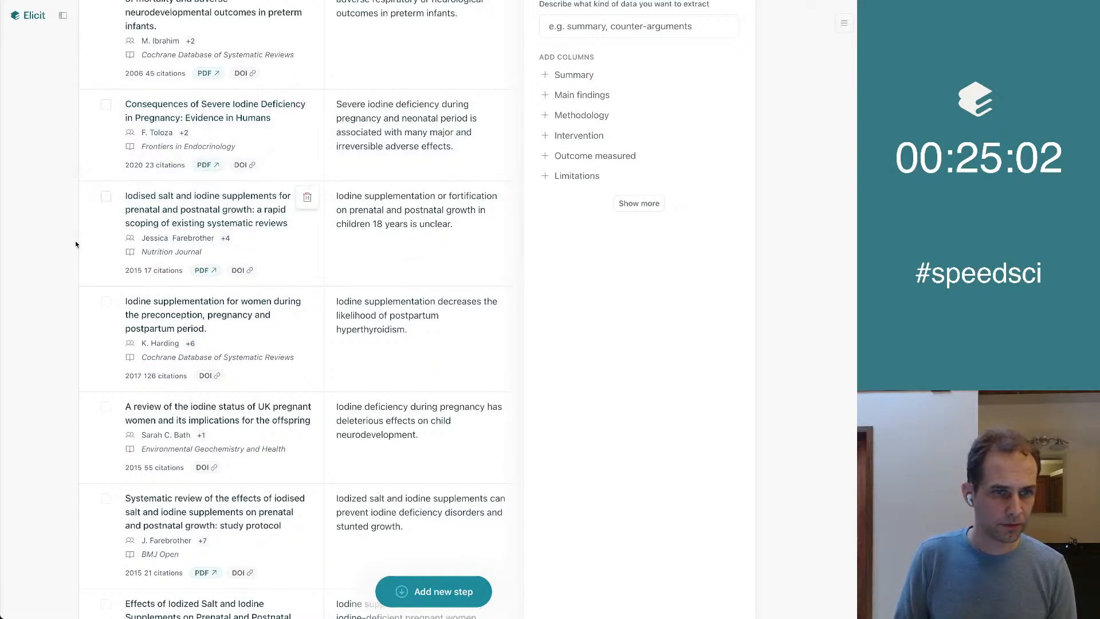
pyautogui.scroll(-1, 46, 232)
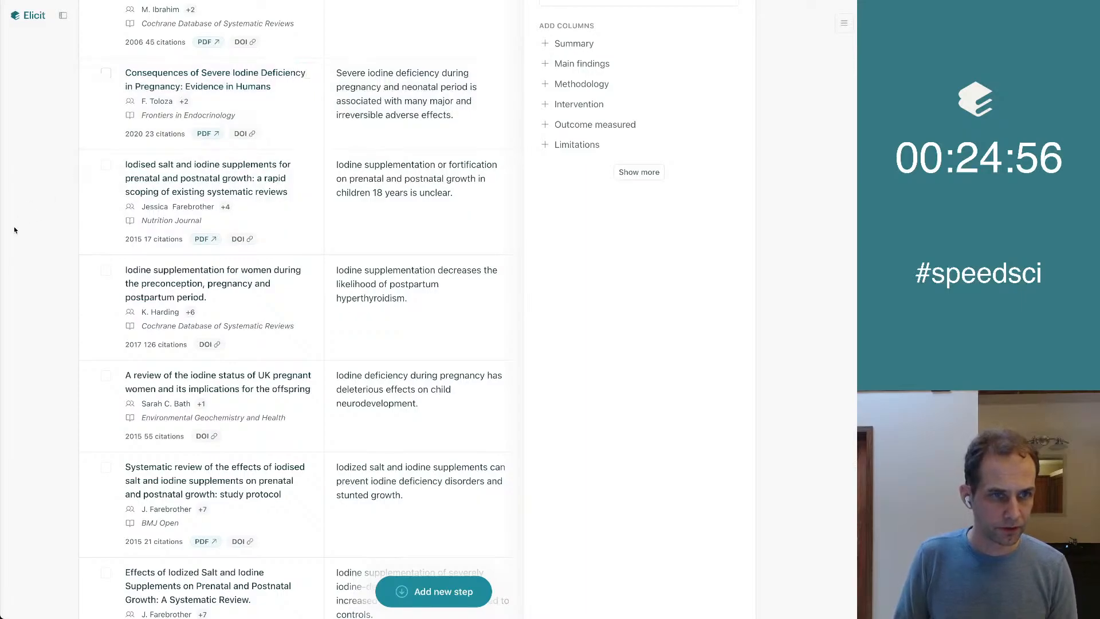
pyautogui.scroll(-1, 15, 230)
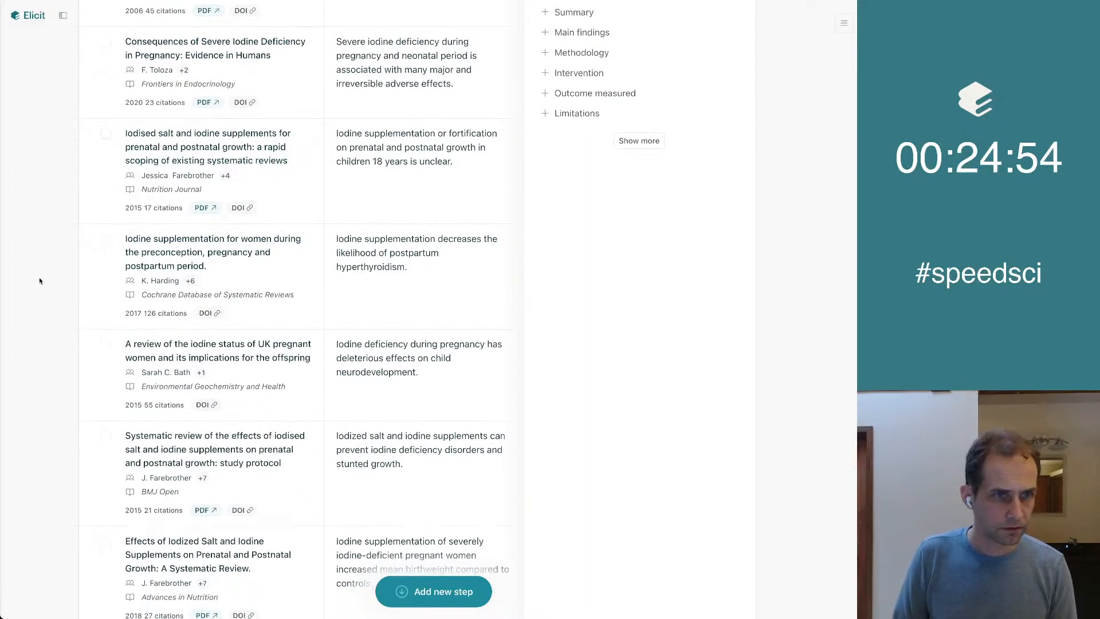
pyautogui.scroll(-1, 40, 281)
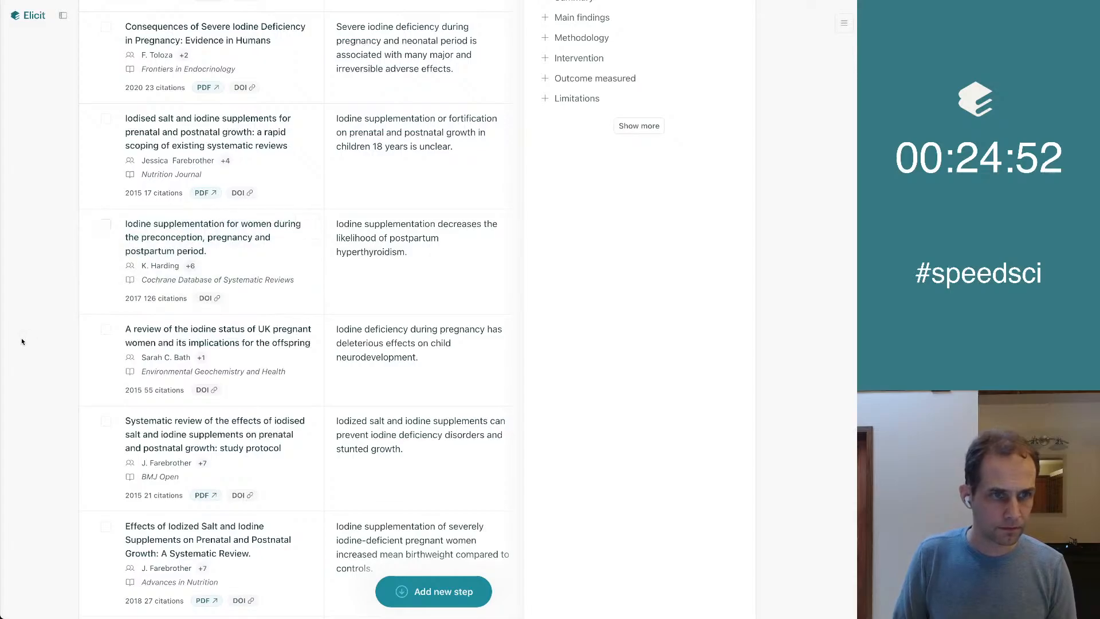
# Discard the paper "Consequences of Severe Iodine Deficiency in Pregnancy: Evidence in Humans" from the iodine results.
pyautogui.scroll(1, 22, 342)
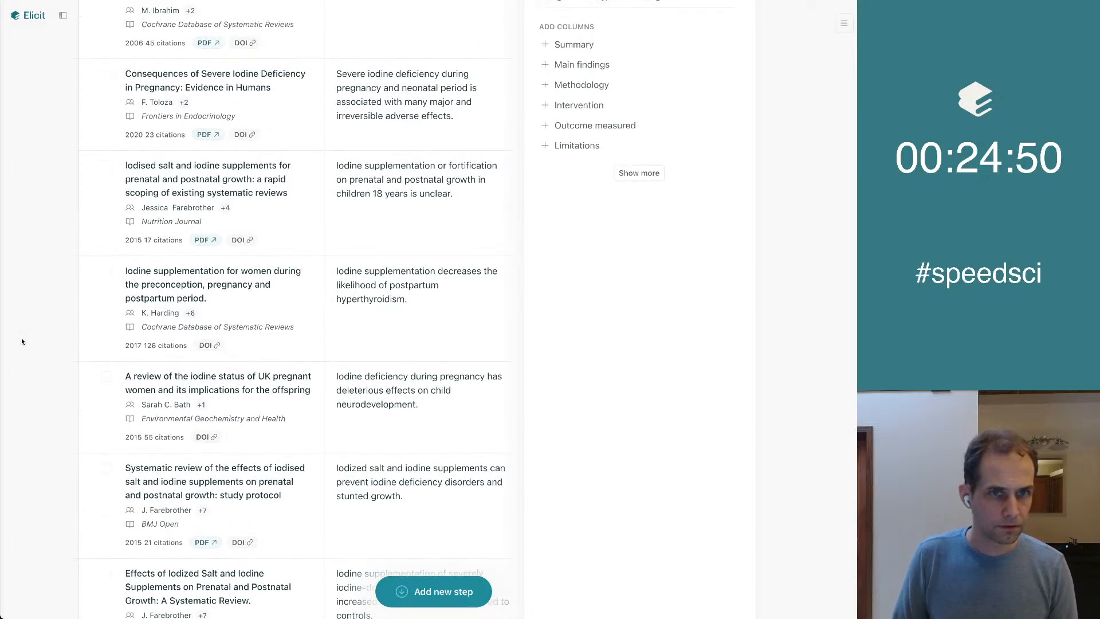
pyautogui.scroll(-2, 22, 341)
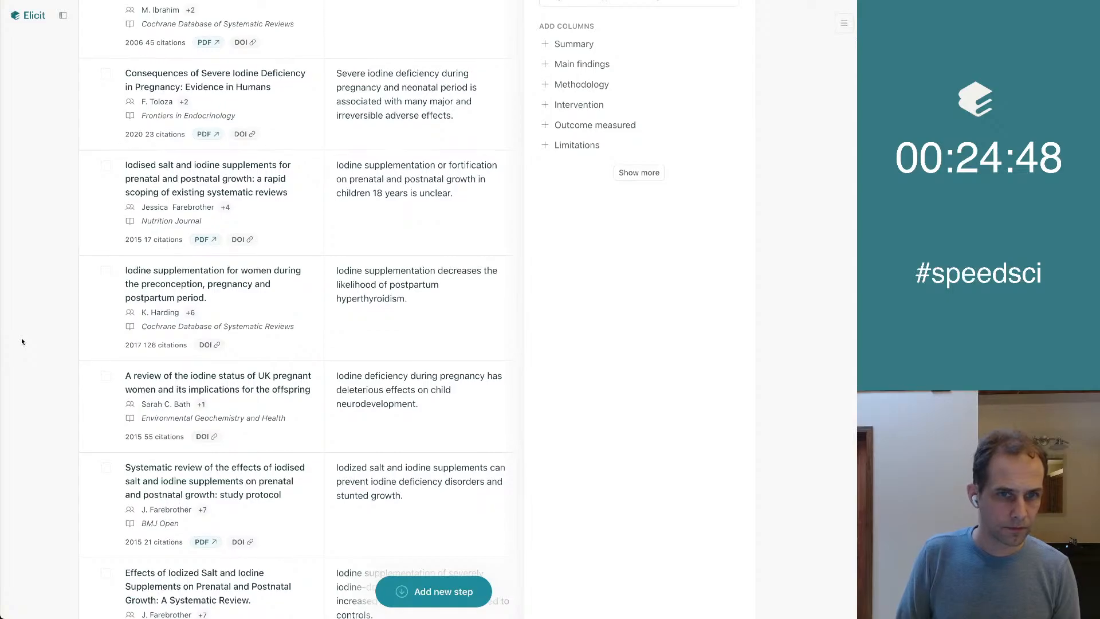
pyautogui.scroll(1, 22, 341)
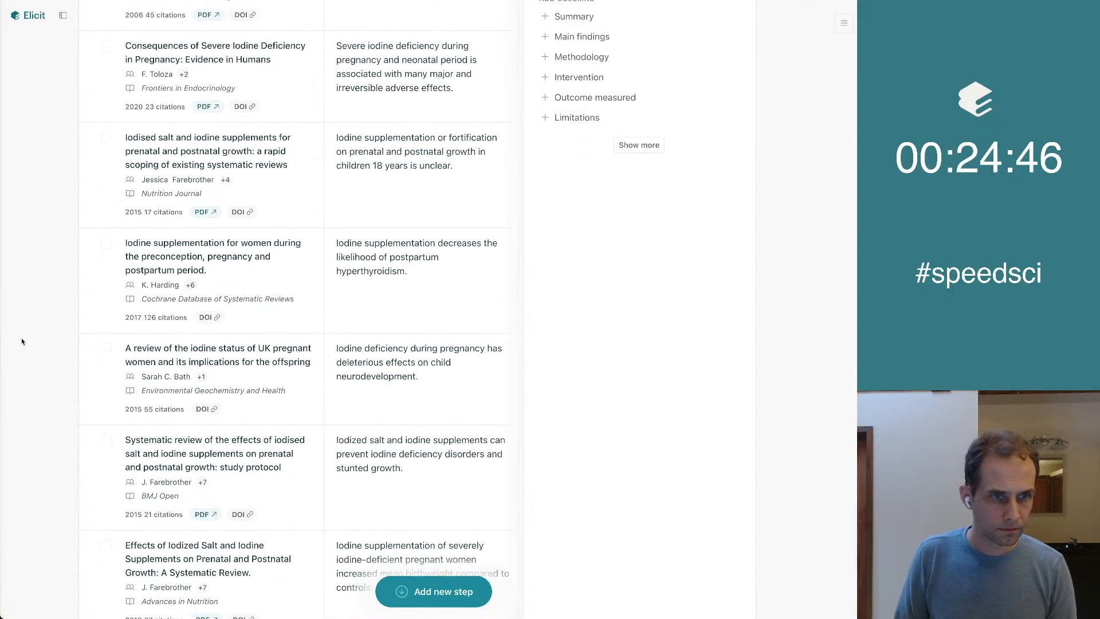
pyautogui.scroll(1, 22, 341)
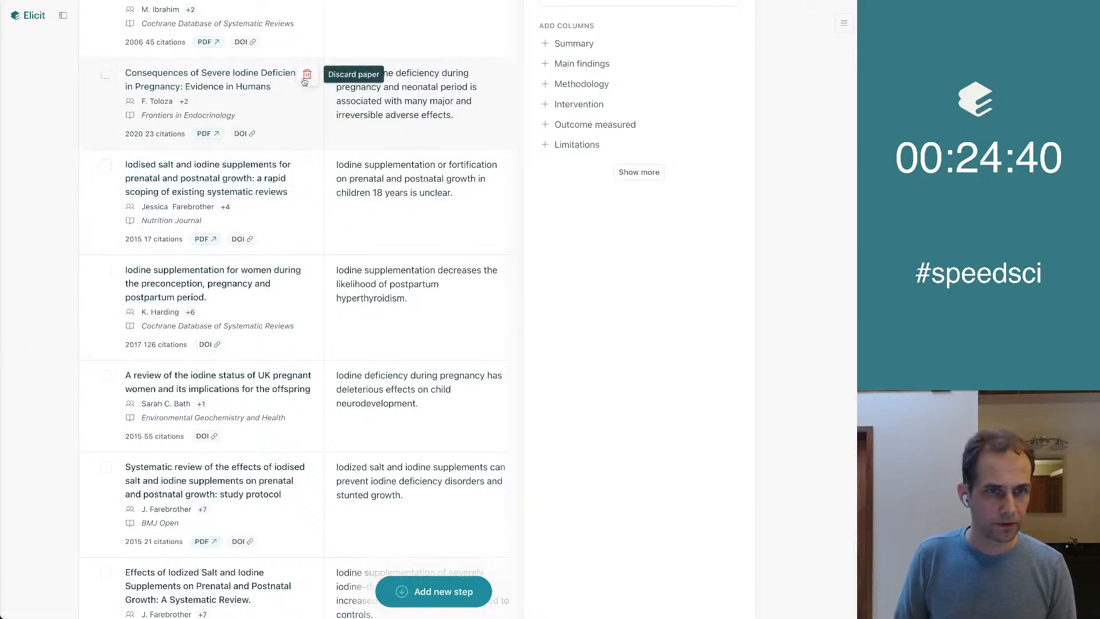
pyautogui.click(307, 74)
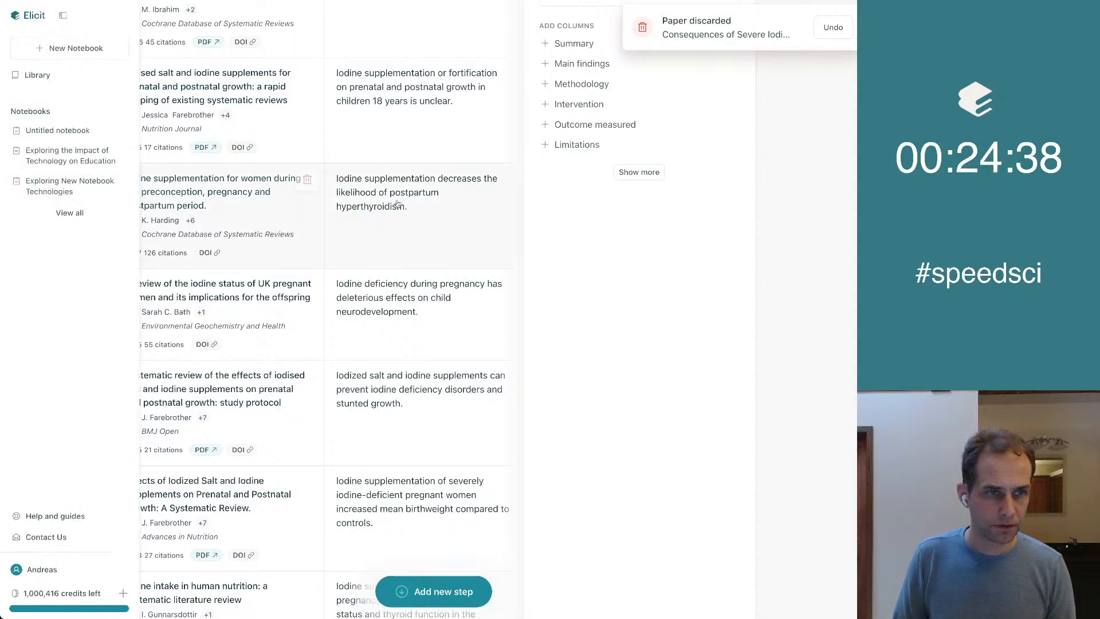
# Check the rest of the iodine papers to the end of the list and collapse the search.
pyautogui.scroll(-2, 193, 148)
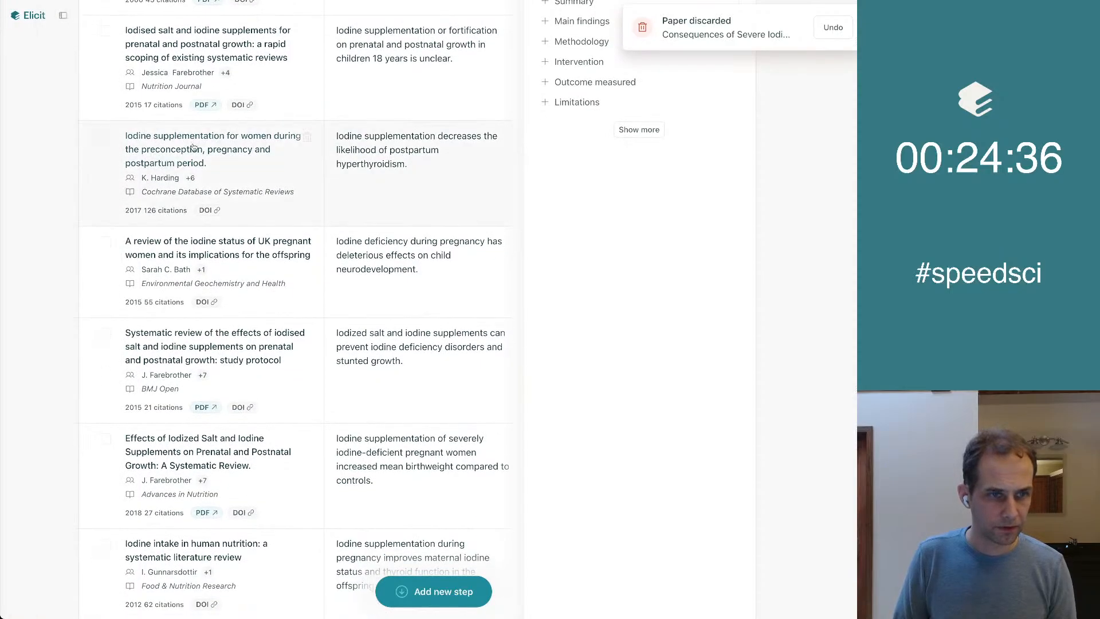
pyautogui.scroll(-3, 254, 136)
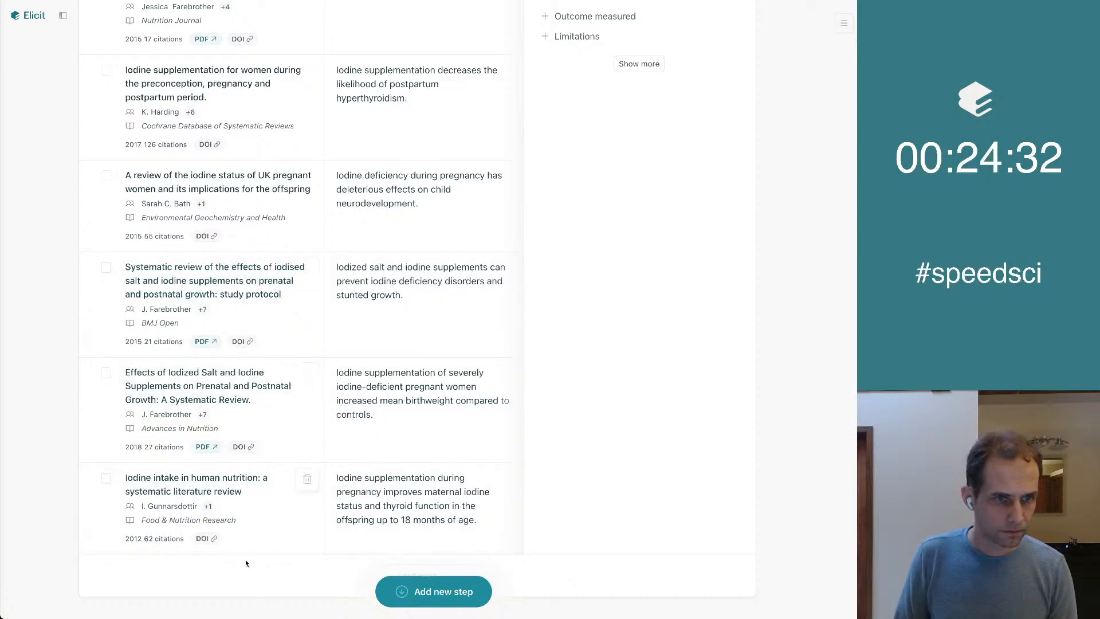
pyautogui.scroll(-1, 245, 563)
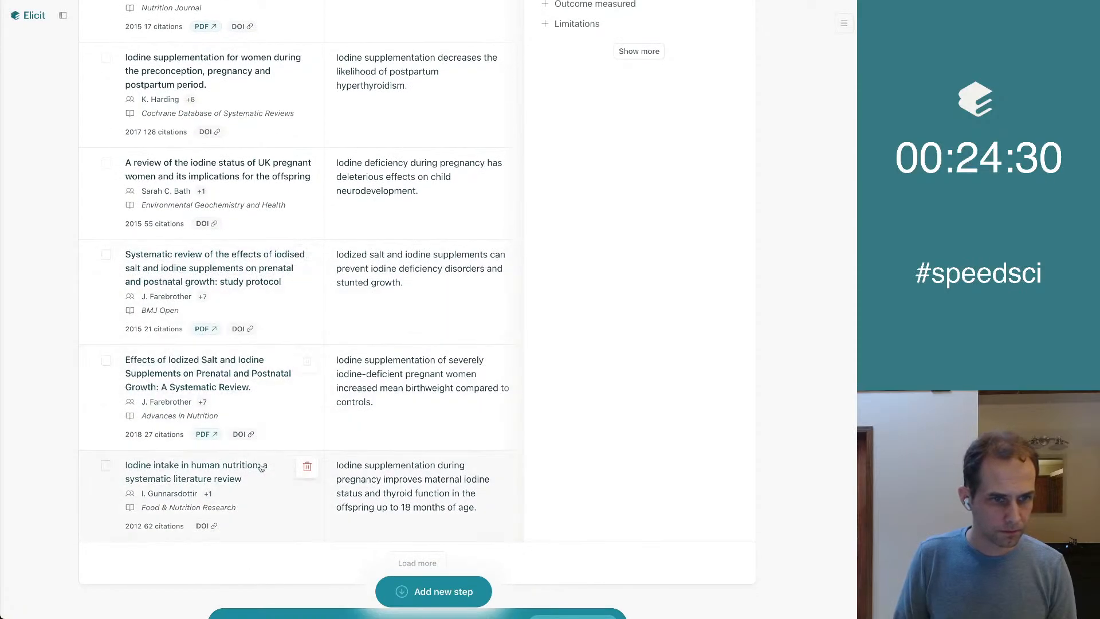
pyautogui.scroll(12, 255, 401)
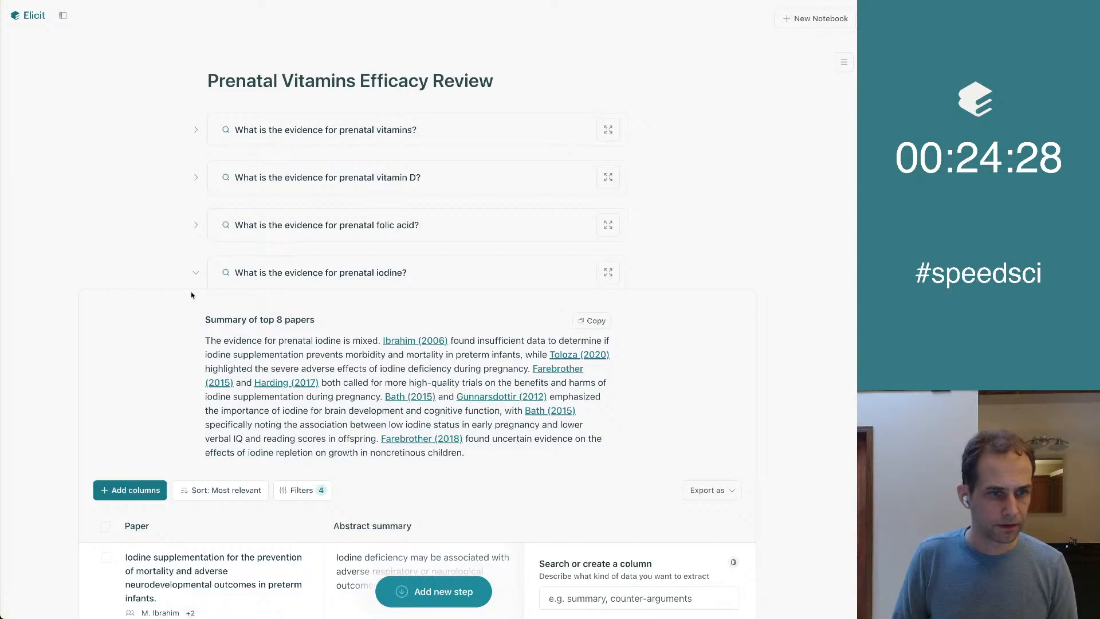
pyautogui.click(195, 272)
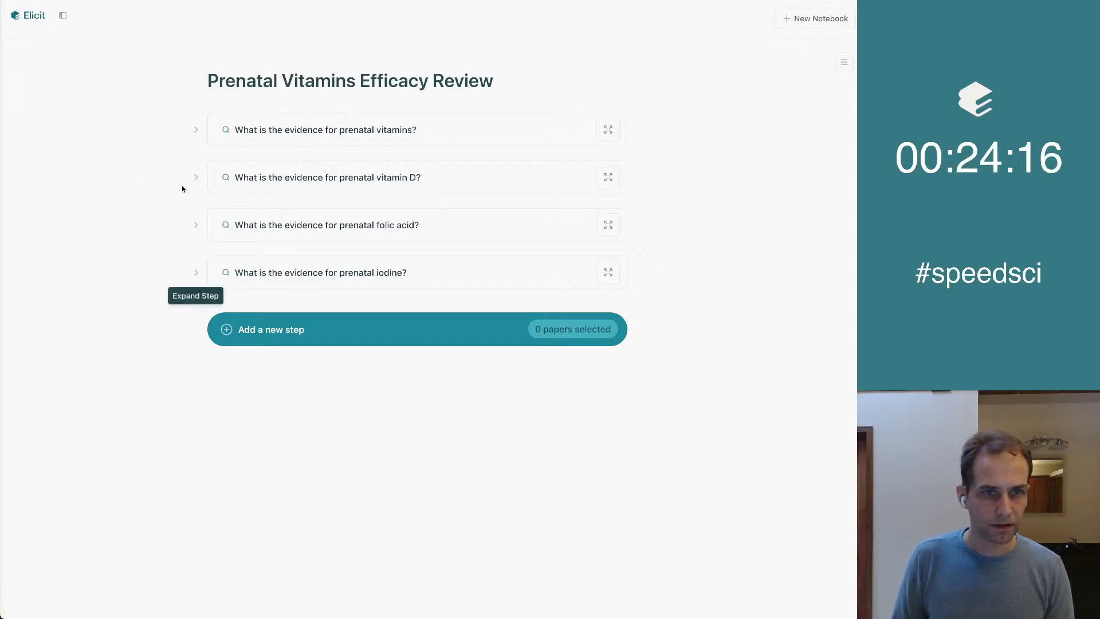
# Expand the prenatal vitamin D search and select all of its papers.
pyautogui.click(195, 177)
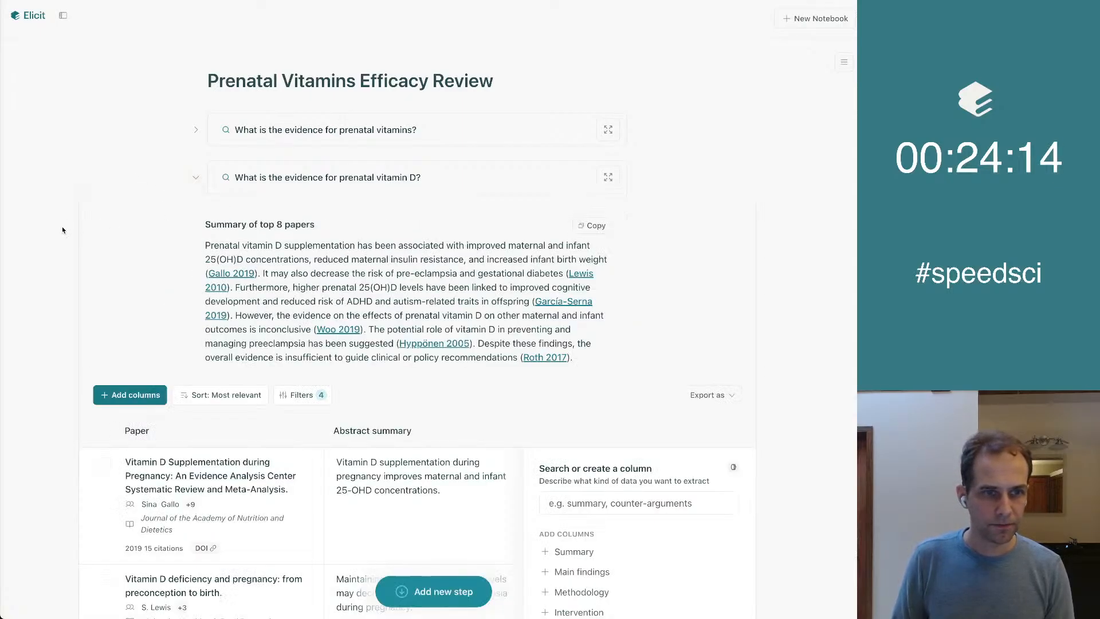
pyautogui.scroll(-2, 49, 230)
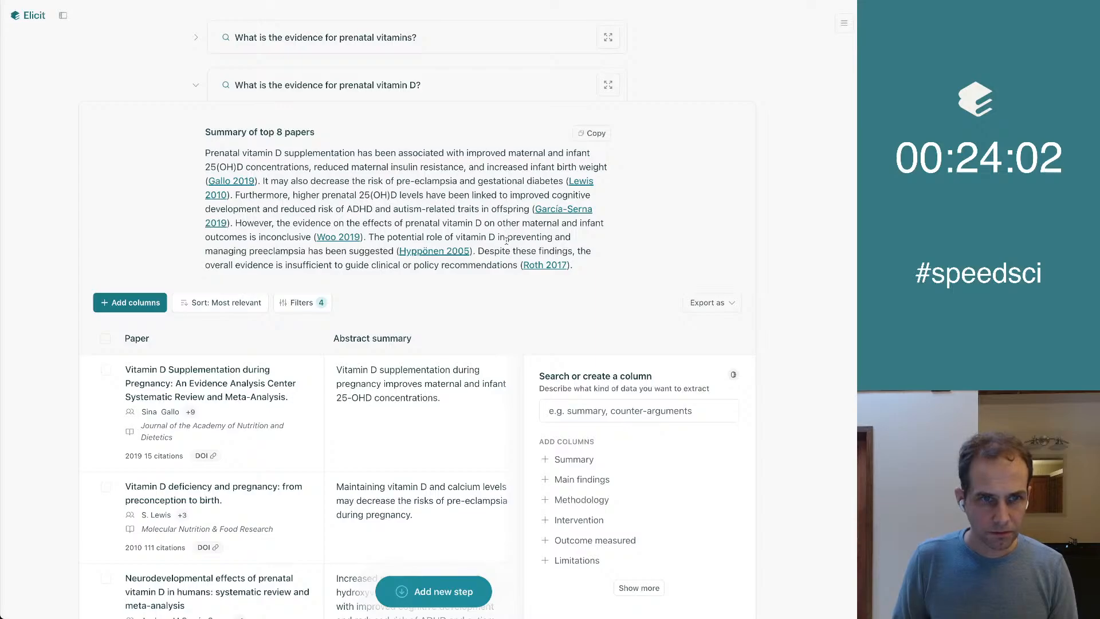
pyautogui.scroll(-2, 486, 279)
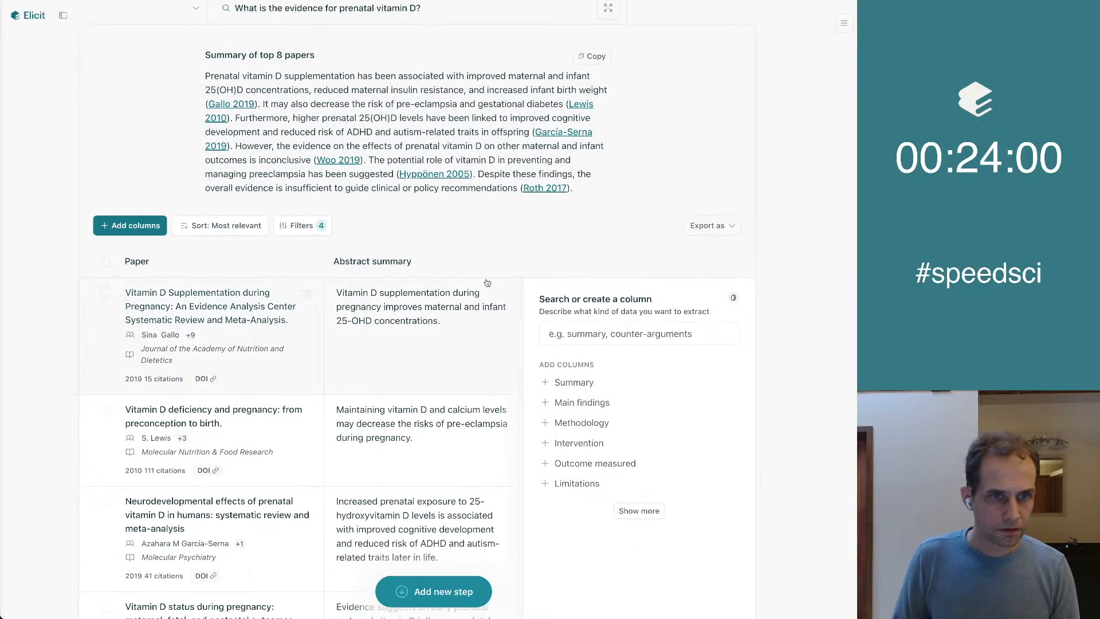
pyautogui.click(106, 262)
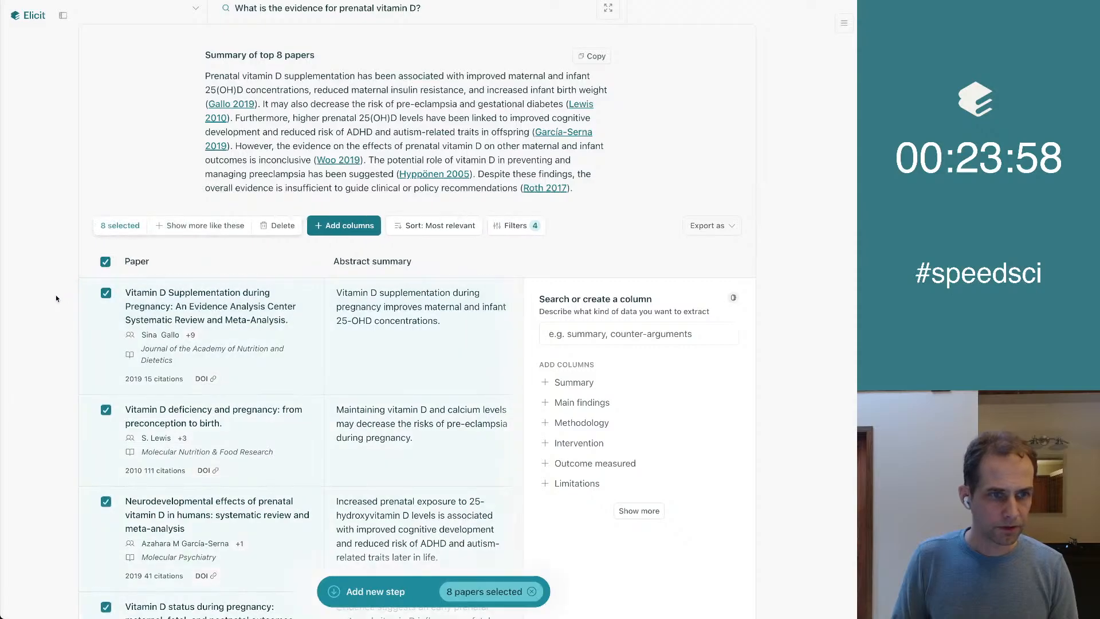
# Add a Chat with papers step for the eight selected vitamin D papers.
pyautogui.scroll(-10, 44, 281)
pyautogui.scroll(-3, 44, 285)
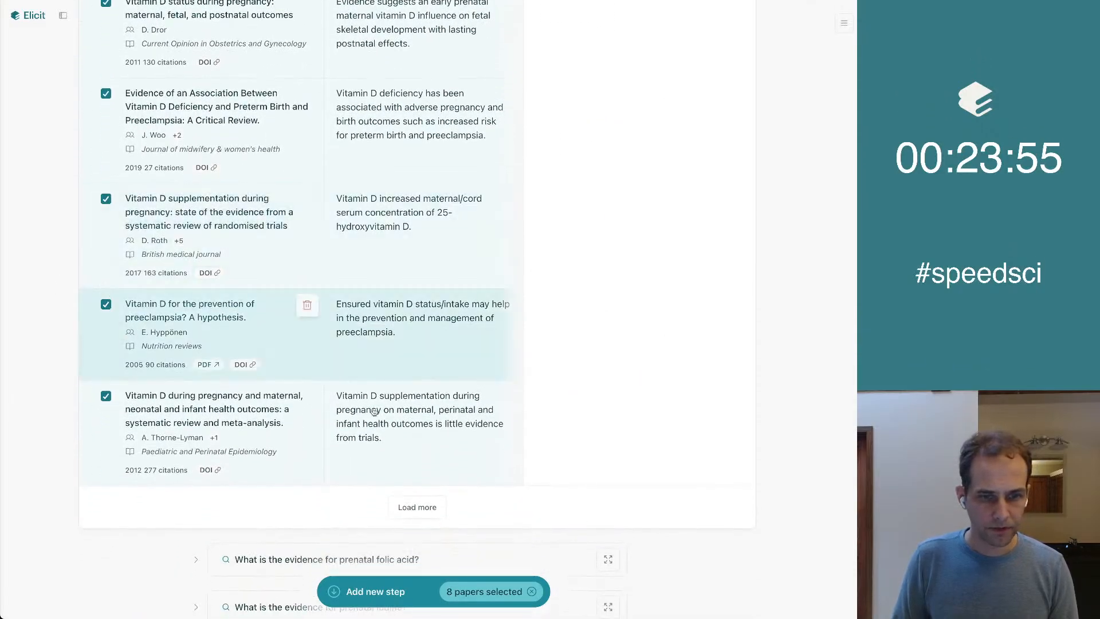
pyautogui.click(391, 599)
pyautogui.click(327, 376)
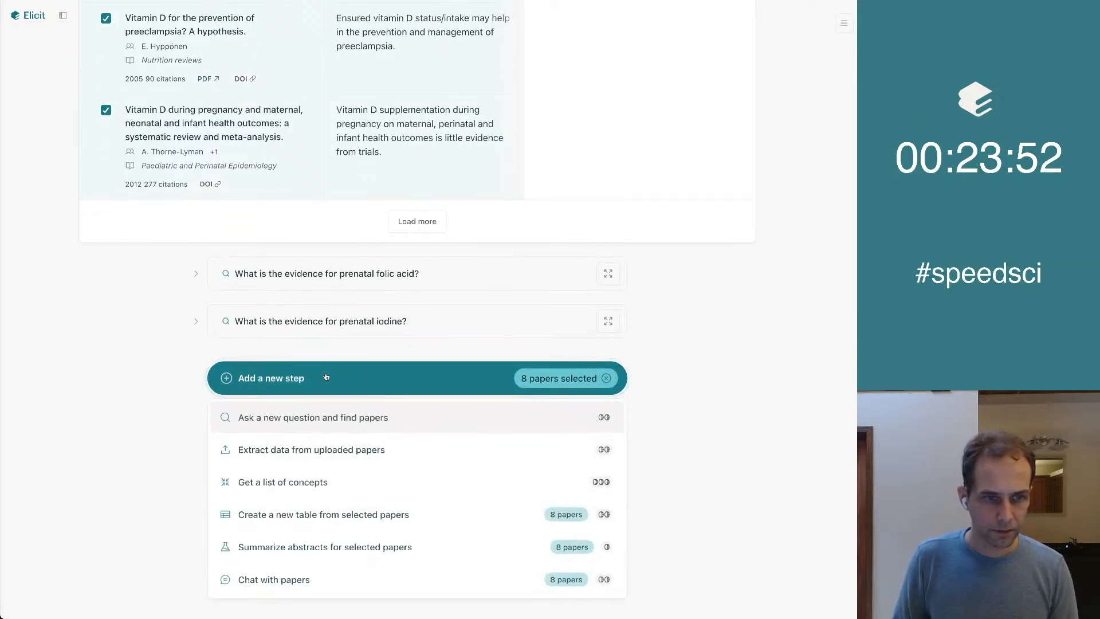
pyautogui.click(309, 591)
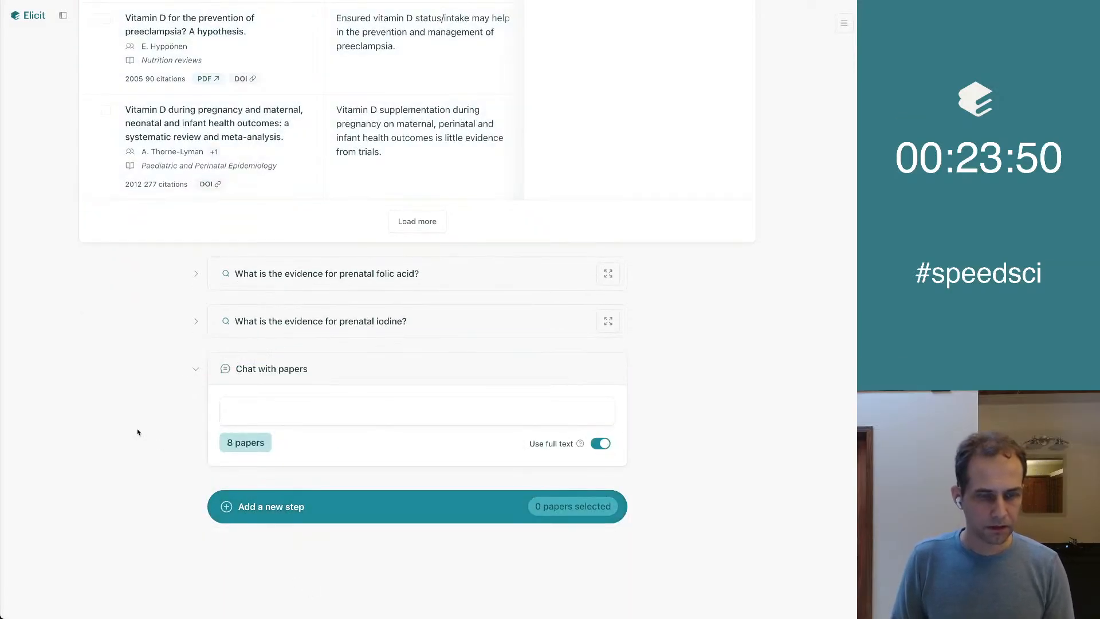
# Write the chat question "Summarize the evidence for prenatal vitamin D in women who are not severely deficient.".
pyautogui.write('Sum')
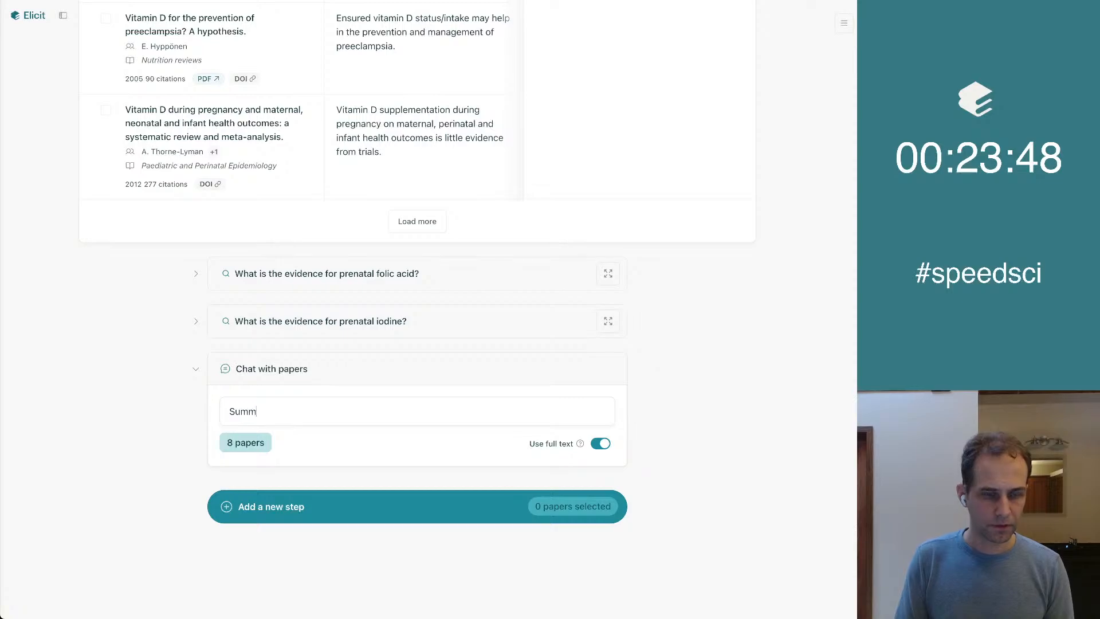
pyautogui.write('m')
pyautogui.press('BackSpace')
pyautogui.press('BackSpace')
pyautogui.press('BackSpace')
pyautogui.write('ummarize the ev')
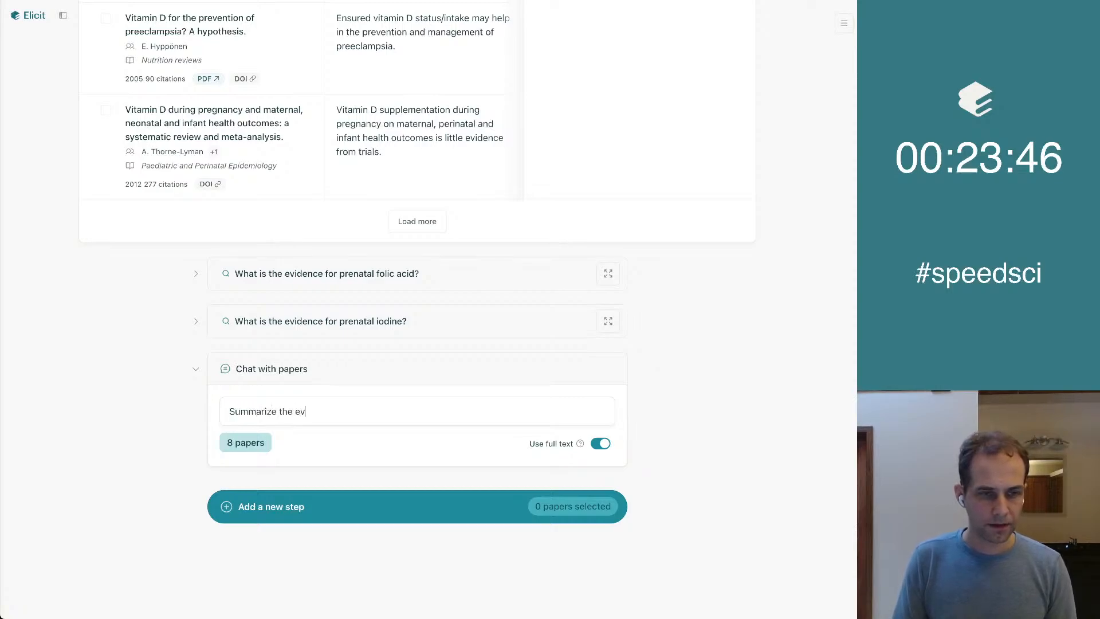
pyautogui.write('idence for ')
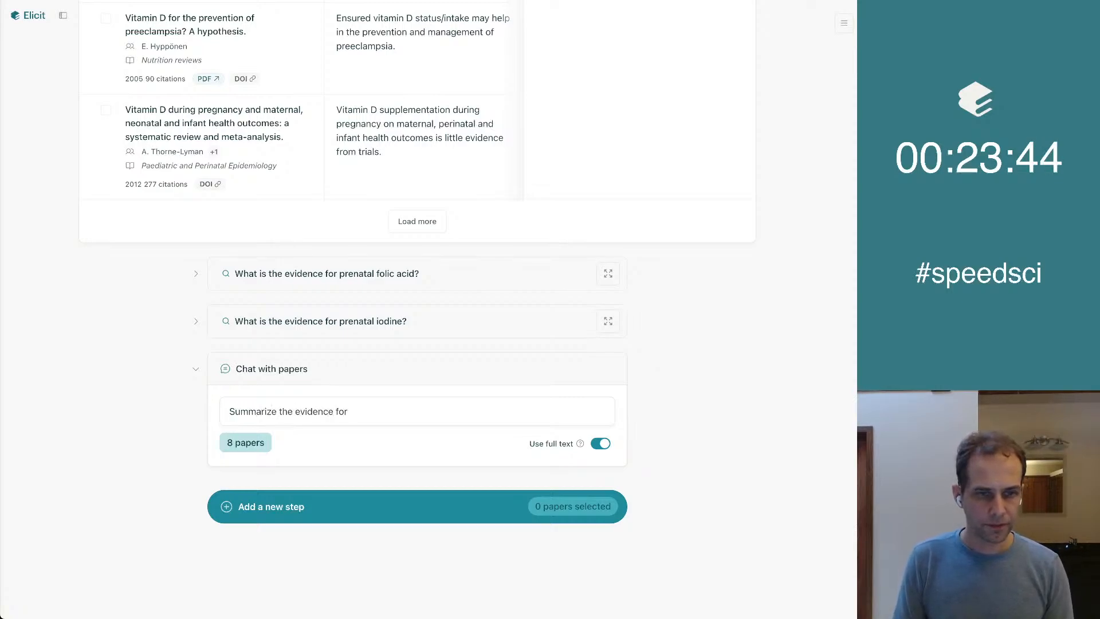
pyautogui.write('prenatal vit')
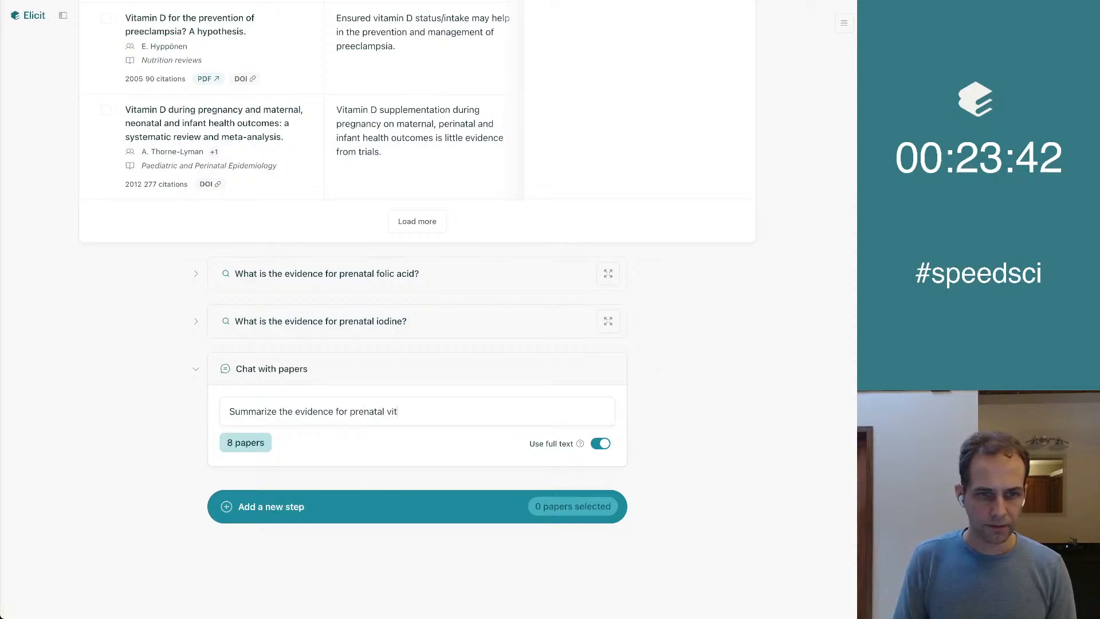
pyautogui.write('amin D ')
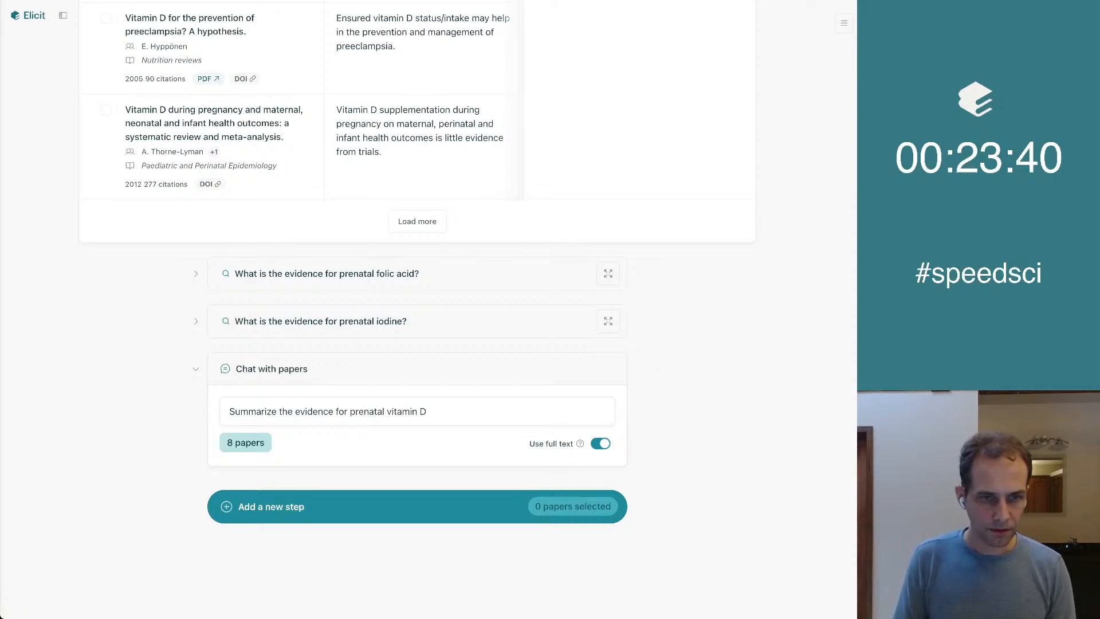
pyautogui.write('in w')
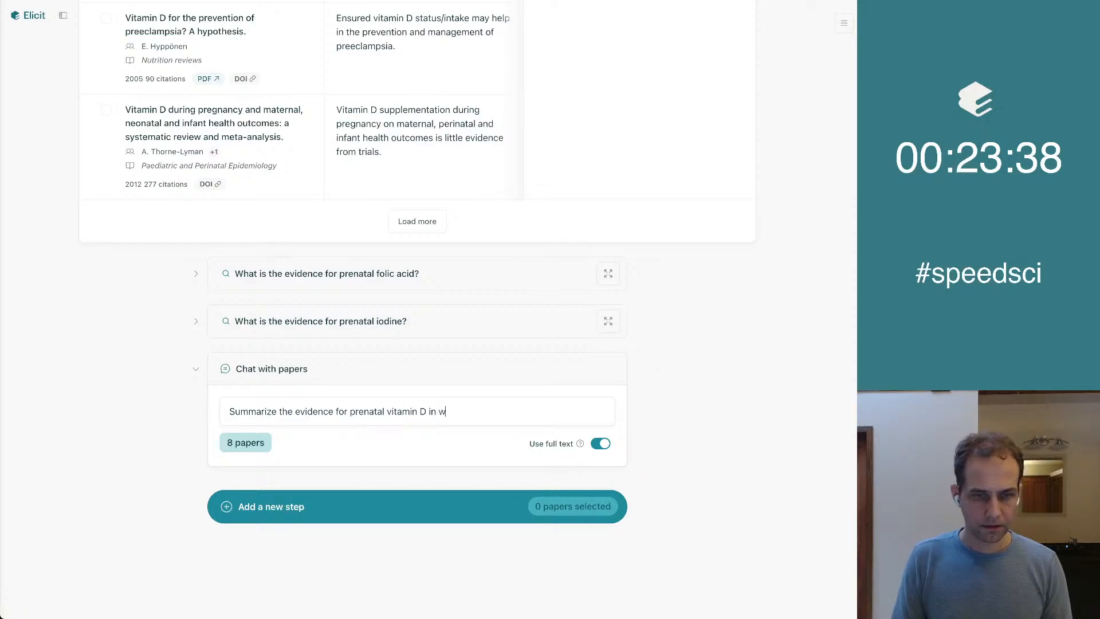
pyautogui.press('BackSpace')
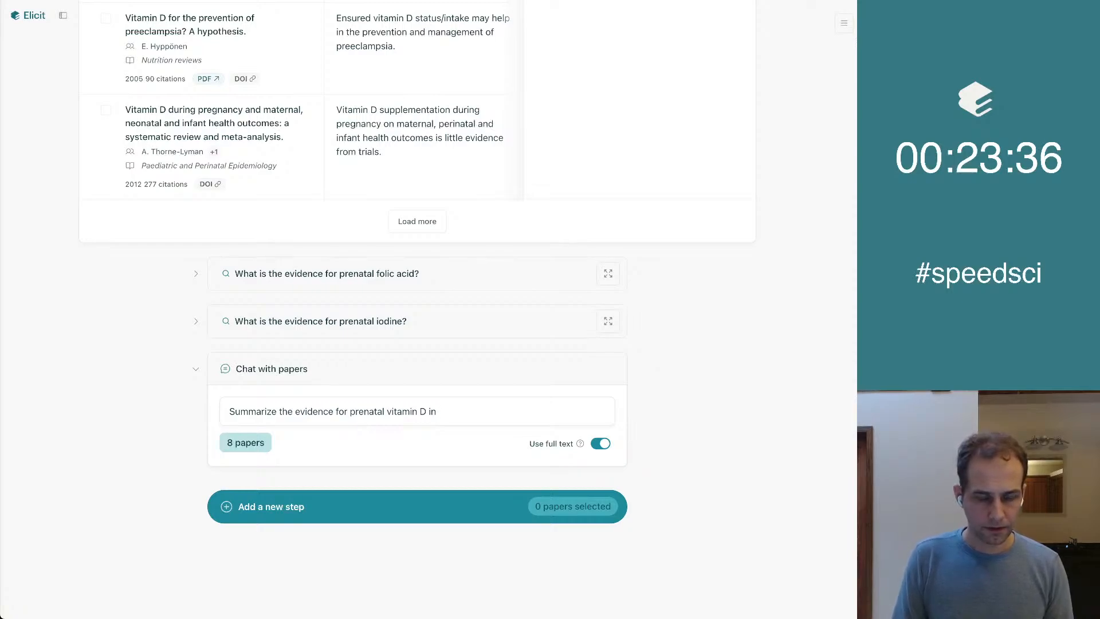
pyautogui.write('wo')
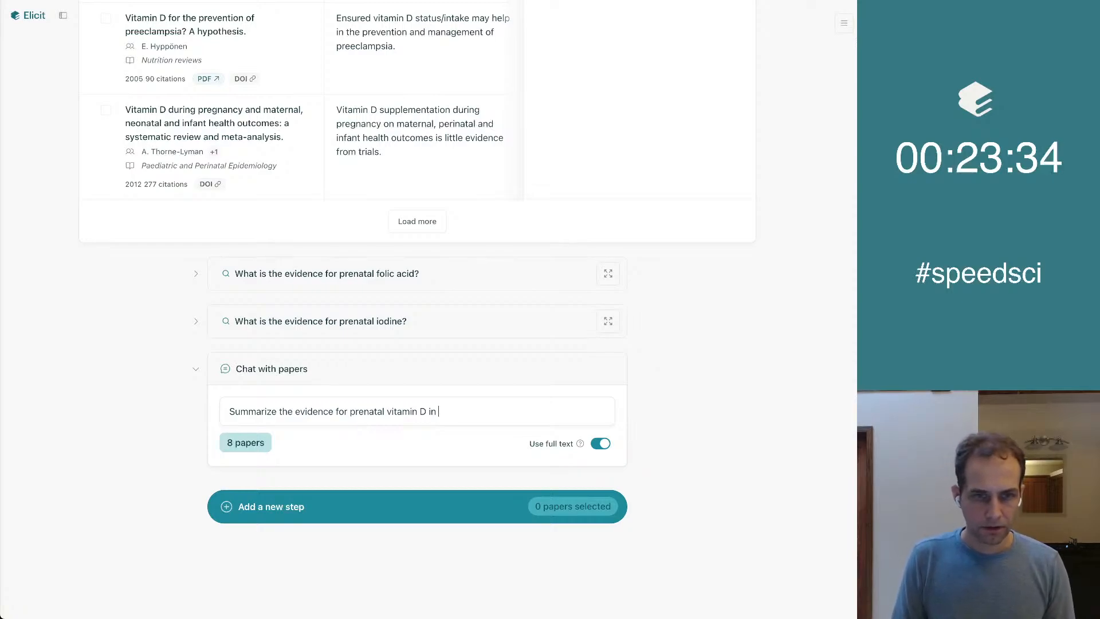
pyautogui.write('men who are ')
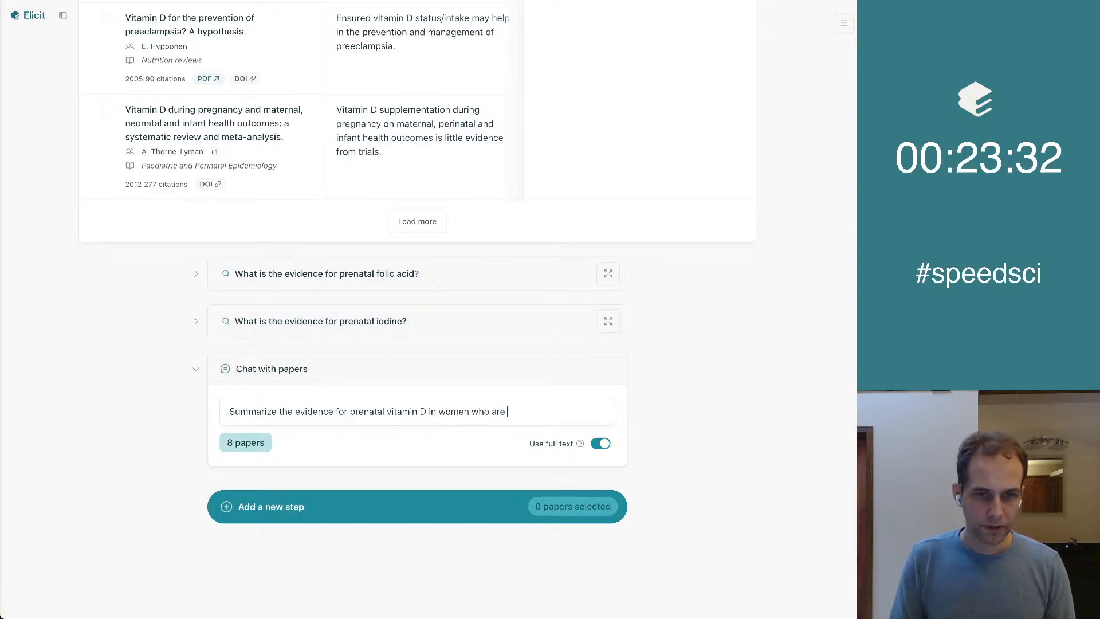
pyautogui.write('not severely ')
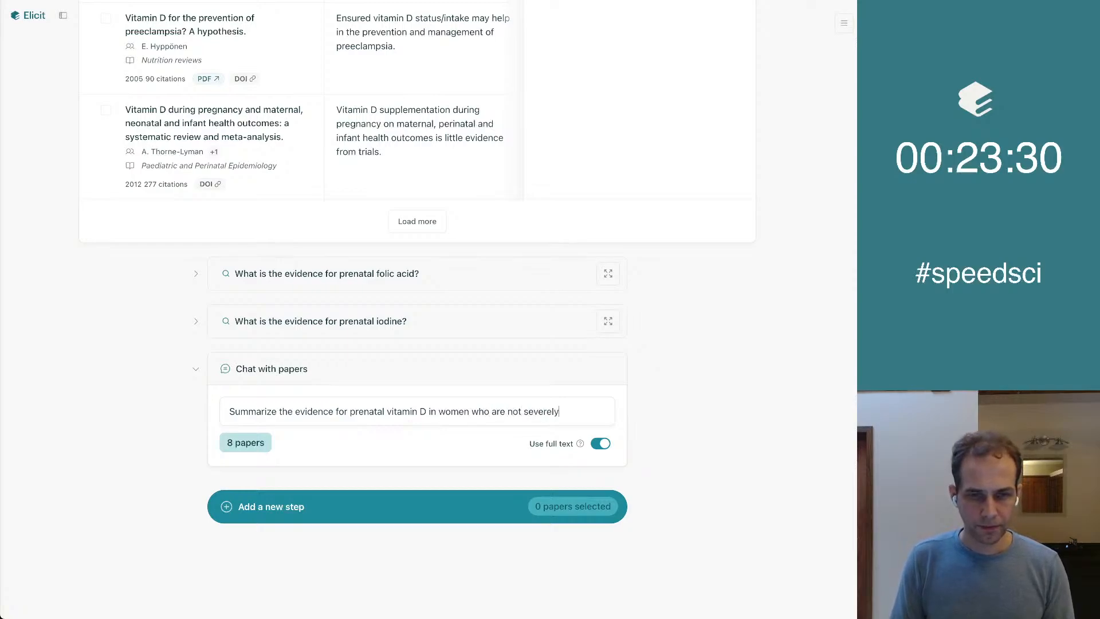
pyautogui.write('defic')
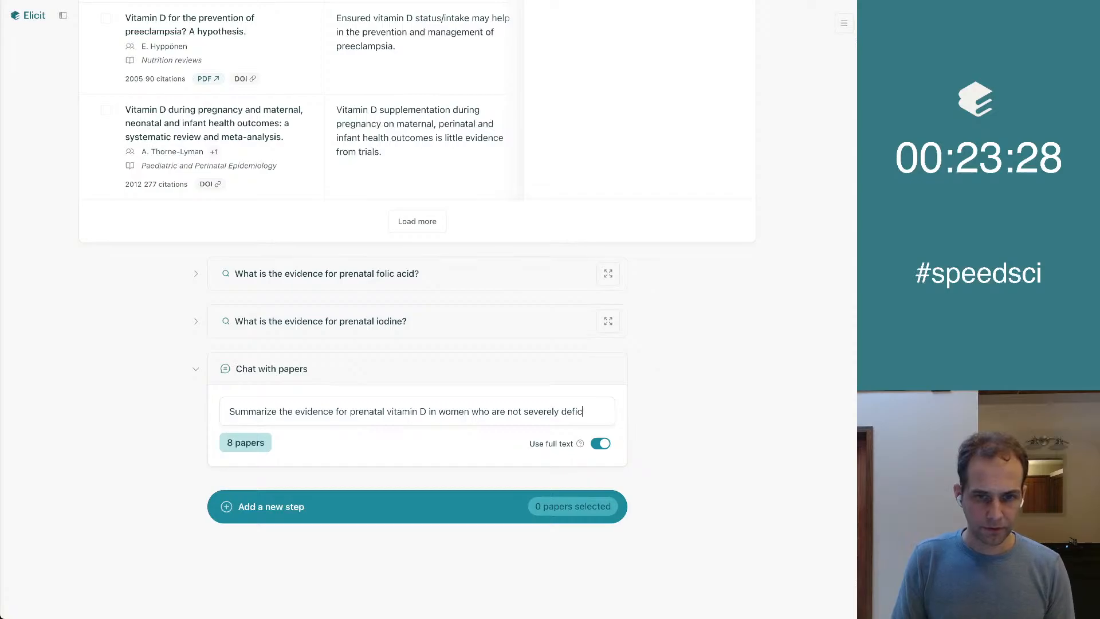
pyautogui.write('ient.')
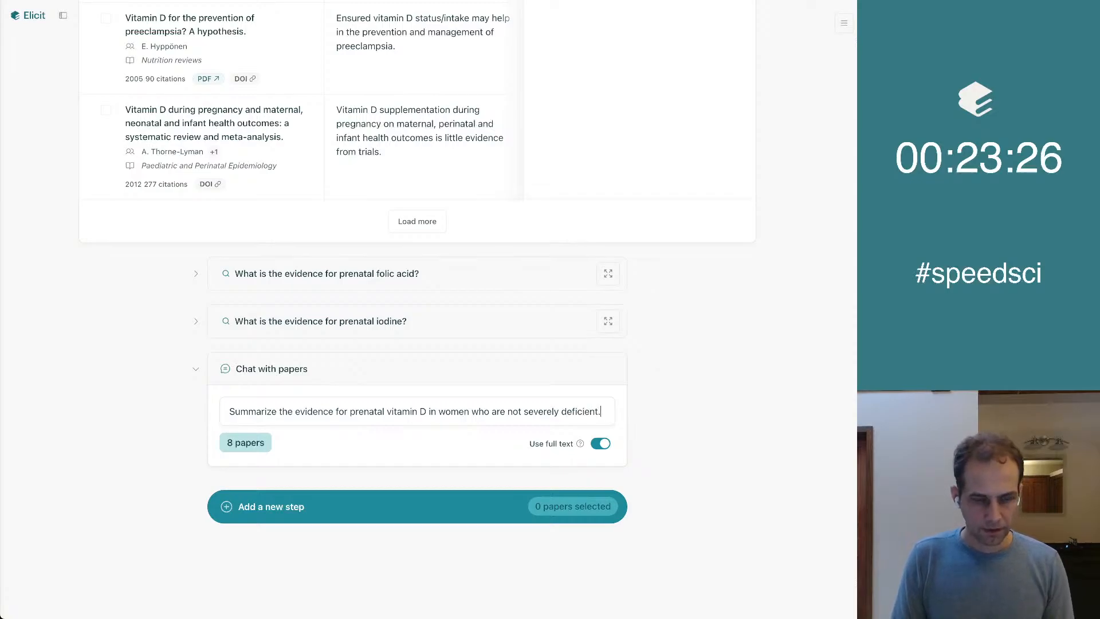
# Reword the start of the chat question to "Based on the papers, summarize".
pyautogui.click(229, 411)
pyautogui.write('Based on the ')
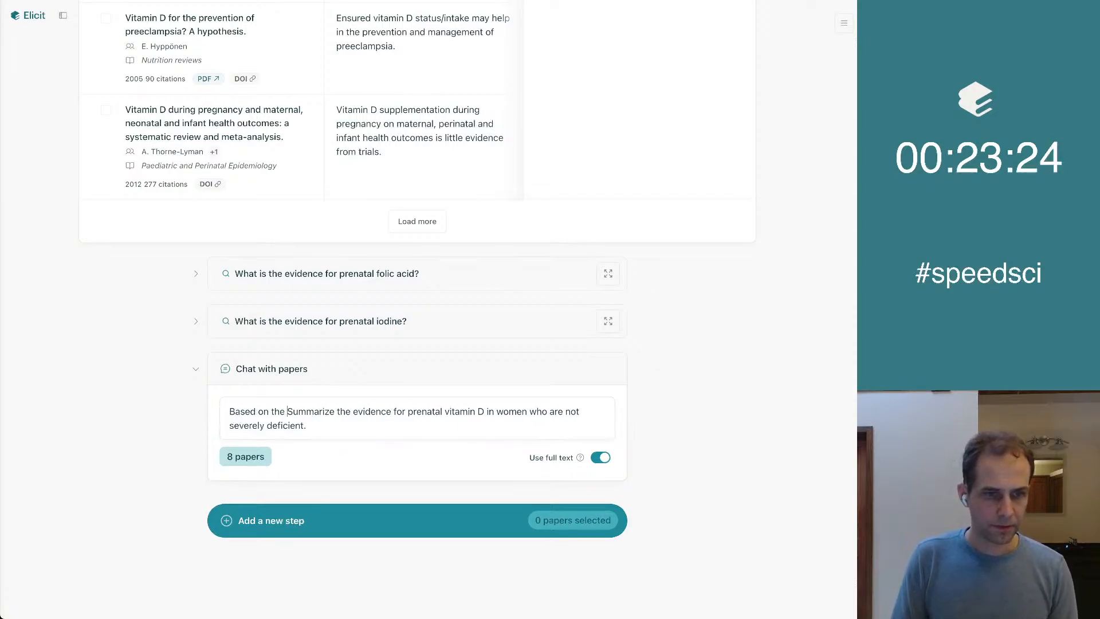
pyautogui.write('papers,')
pyautogui.press('Delete')
pyautogui.write('s')
pyautogui.click(323, 425)
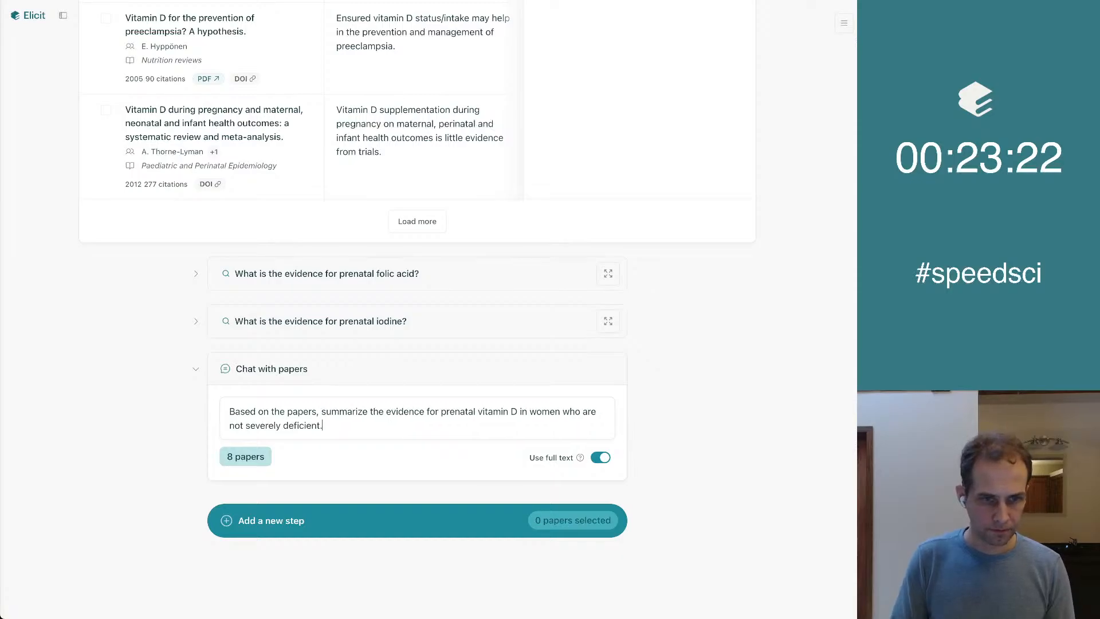
# Copy the full text of the question for reuse and submit it to the chat.
pyautogui.hotkey('ctrl', 'a')
pyautogui.hotkey('ctrl', 'c')
pyautogui.press('Right')
pyautogui.press('Return')
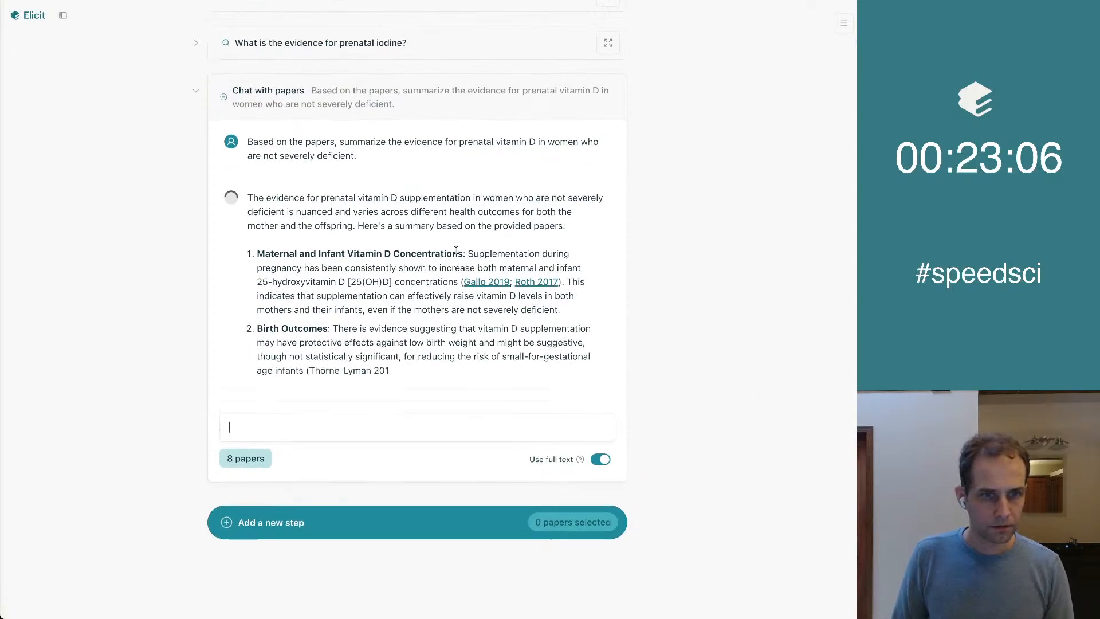
# Read the chat answer on prenatal vitamin D, covering each numbered health outcome and the closing summary.
pyautogui.scroll(1, 457, 253)
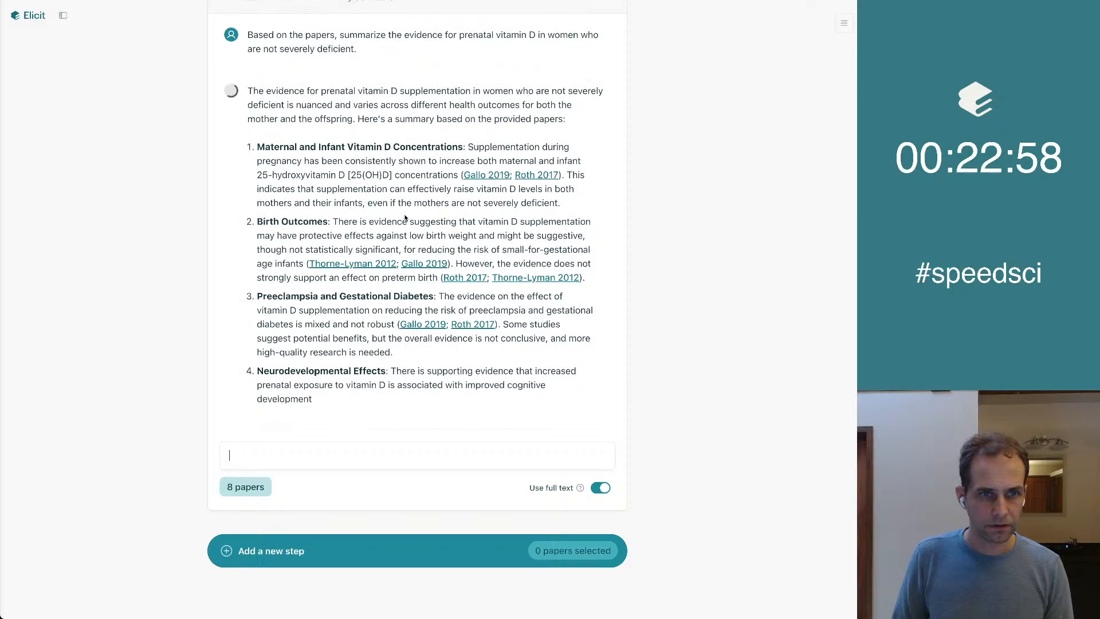
pyautogui.scroll(1, 640, 230)
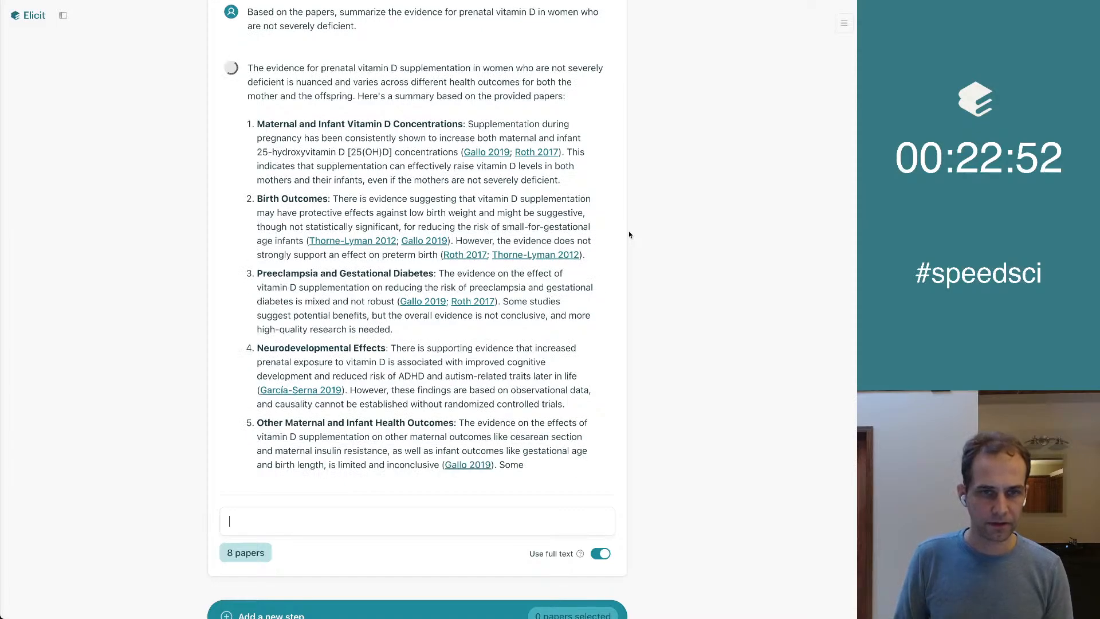
pyautogui.scroll(1, 628, 235)
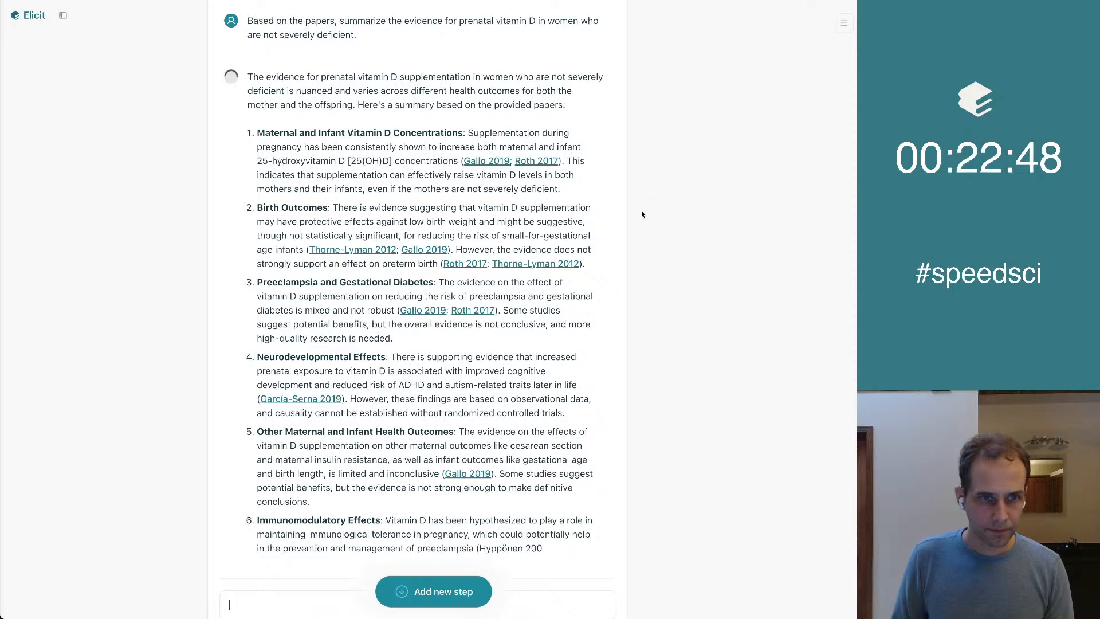
pyautogui.scroll(1, 481, 241)
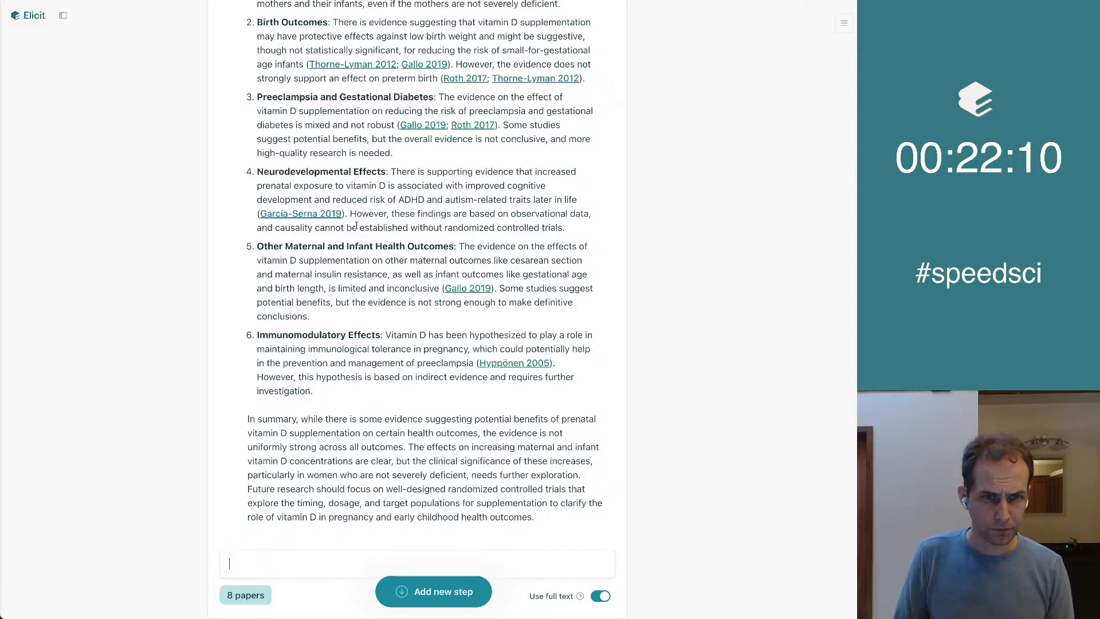
pyautogui.moveTo(567, 223); pyautogui.dragTo(510, 200)
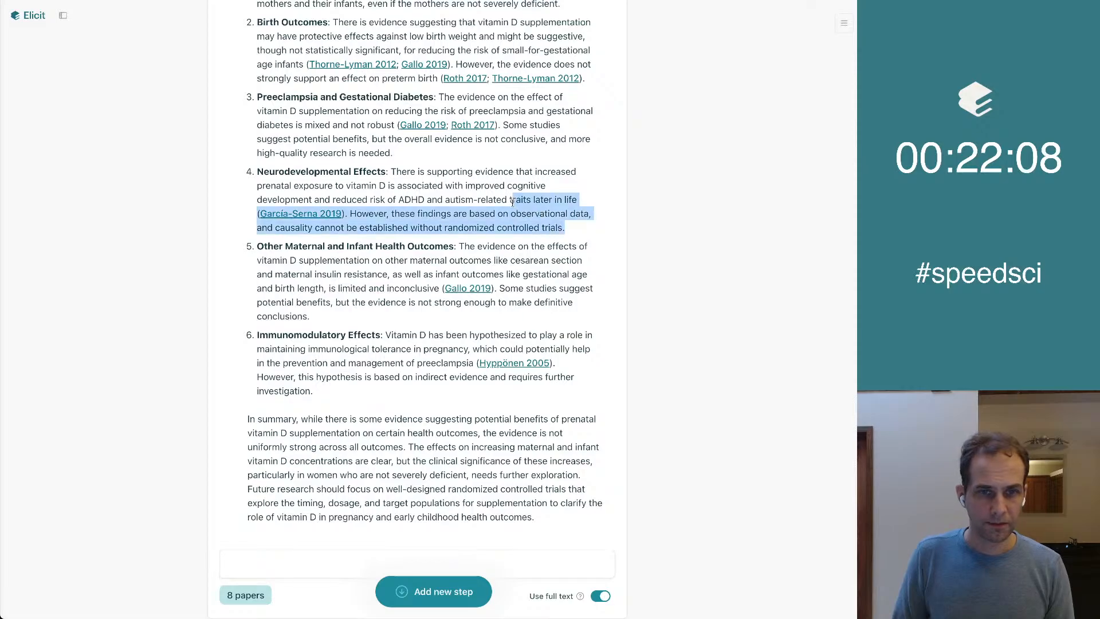
pyautogui.click(513, 201)
pyautogui.scroll(-2, 401, 229)
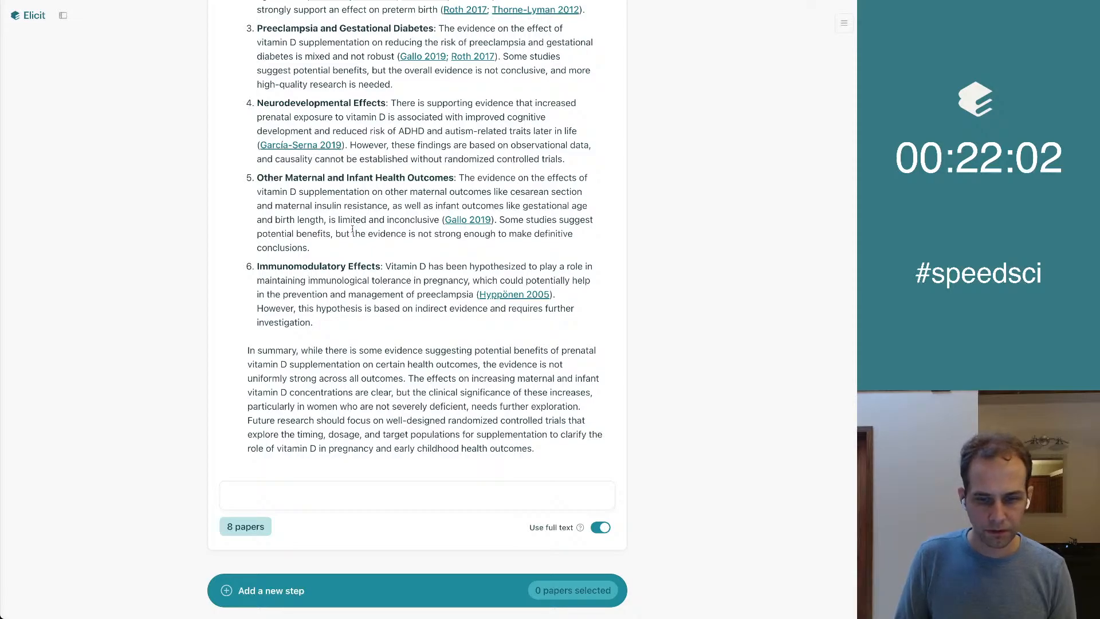
pyautogui.scroll(-1, 353, 230)
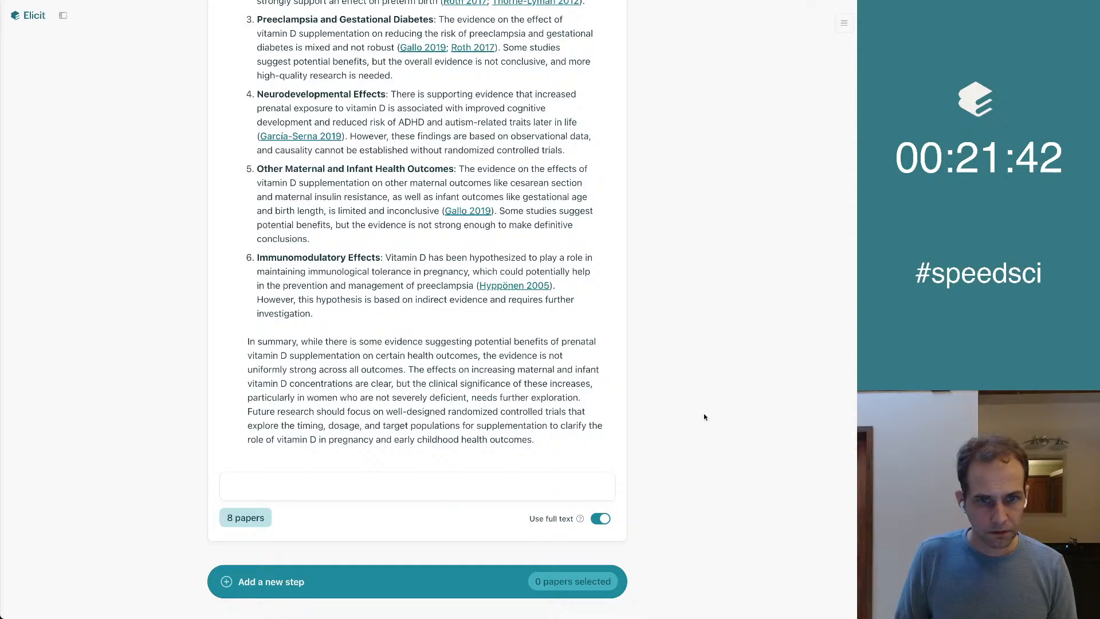
pyautogui.scroll(3, 703, 417)
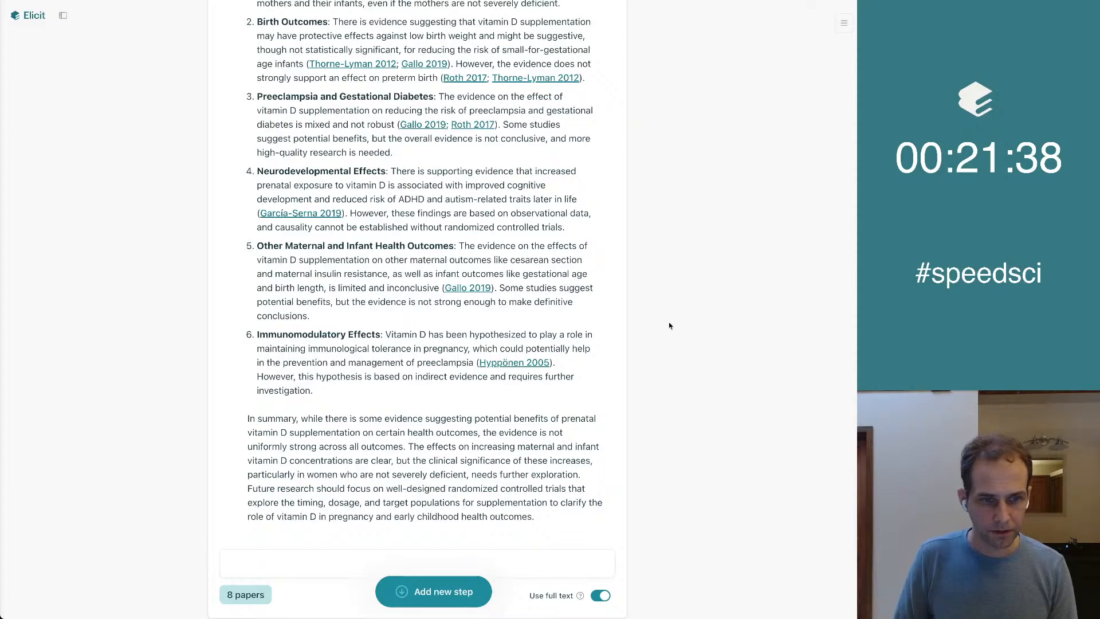
pyautogui.scroll(5, 669, 326)
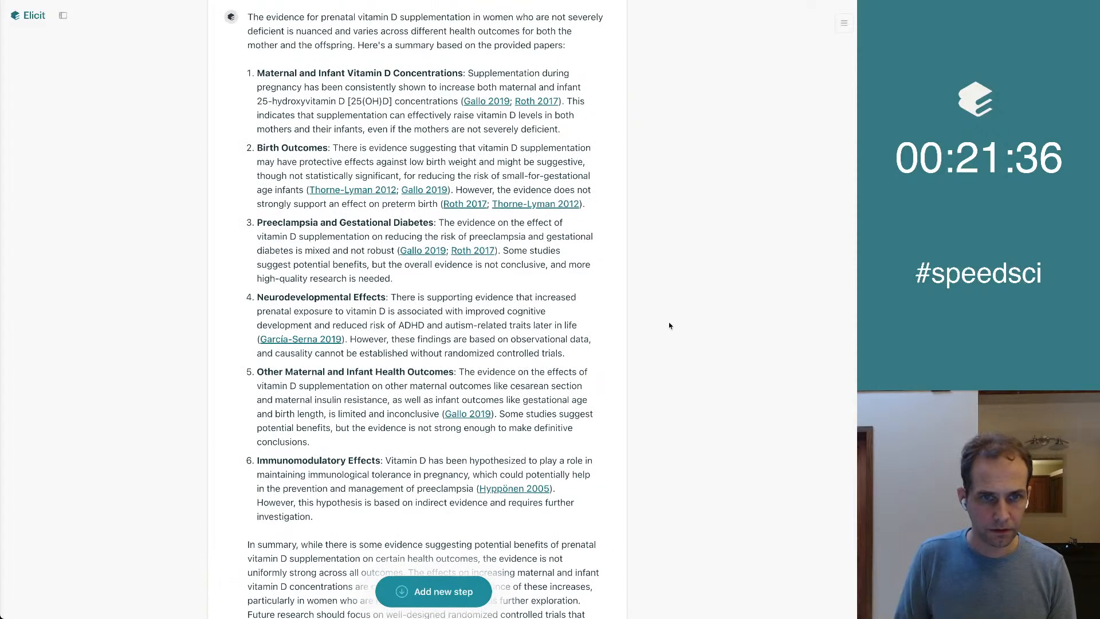
pyautogui.scroll(-5, 670, 325)
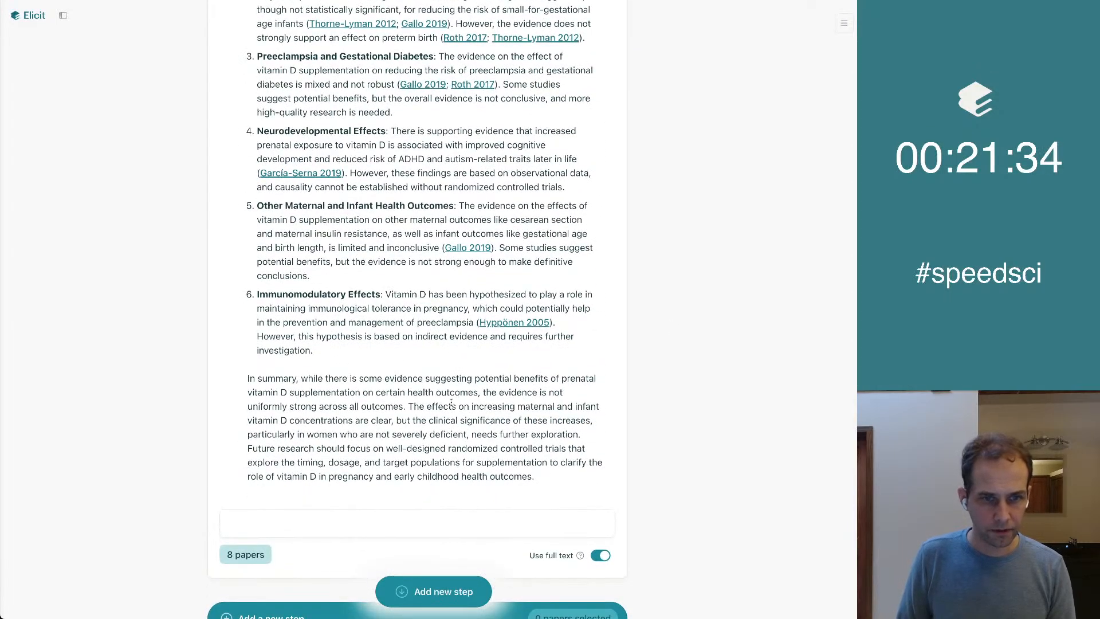
pyautogui.scroll(2, 639, 428)
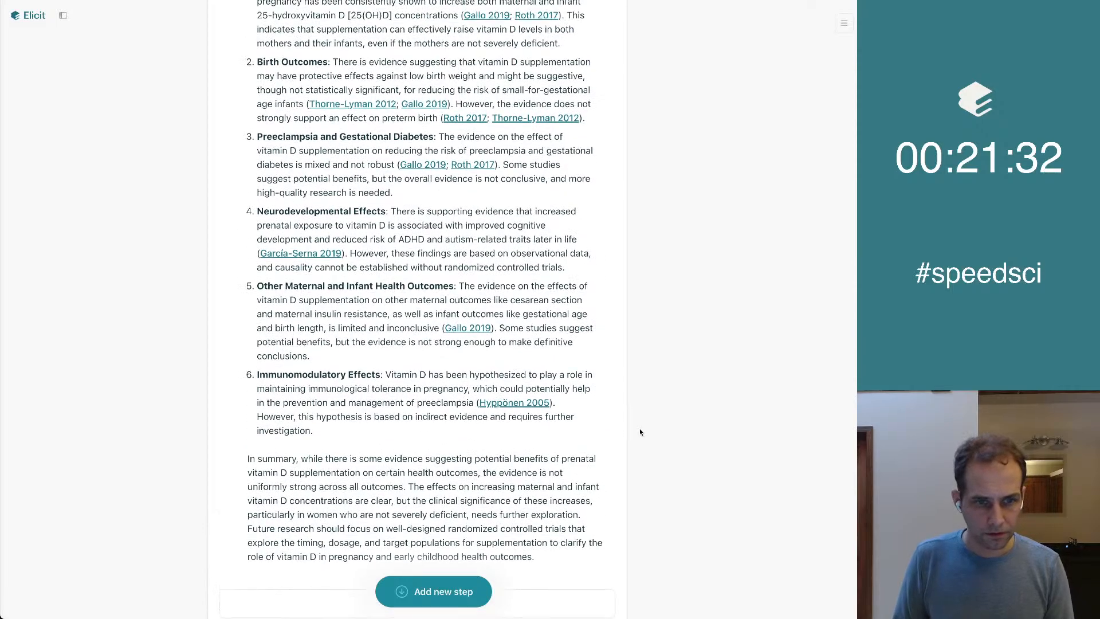
pyautogui.scroll(6, 639, 428)
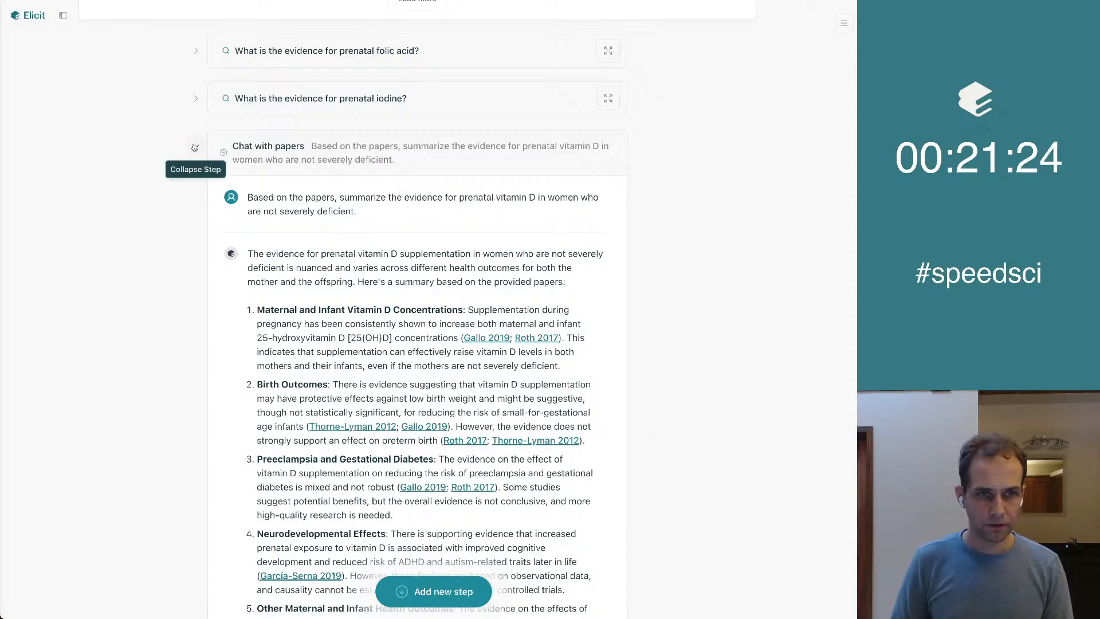
pyautogui.scroll(-3, 353, 256)
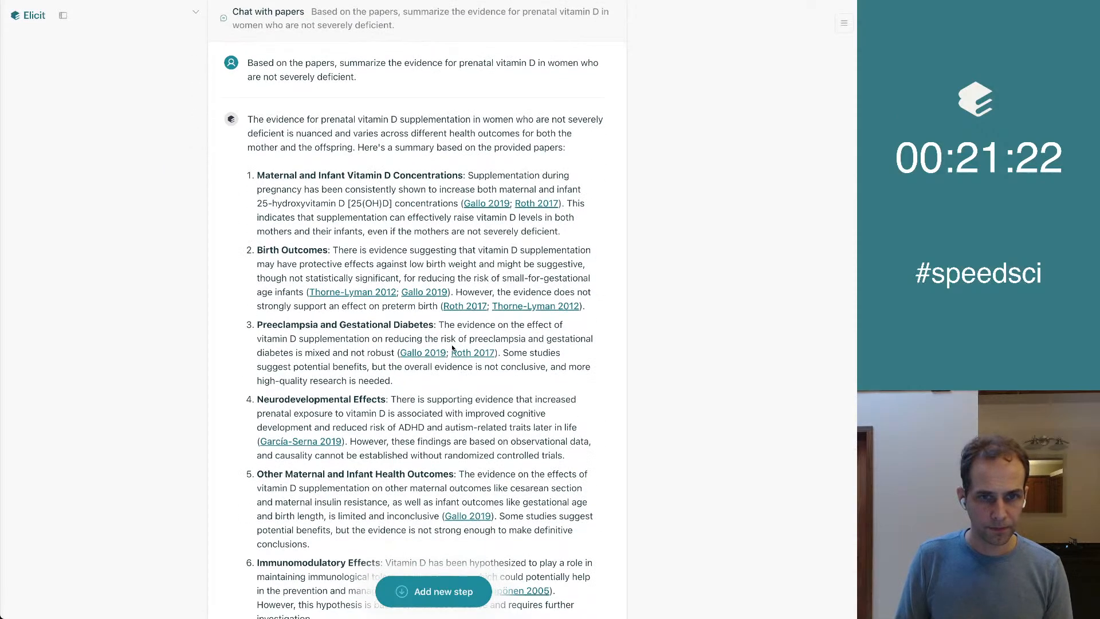
# Collapse the vitamin D chat and the prenatal vitamin D search results in the notebook.
pyautogui.scroll(3, 452, 348)
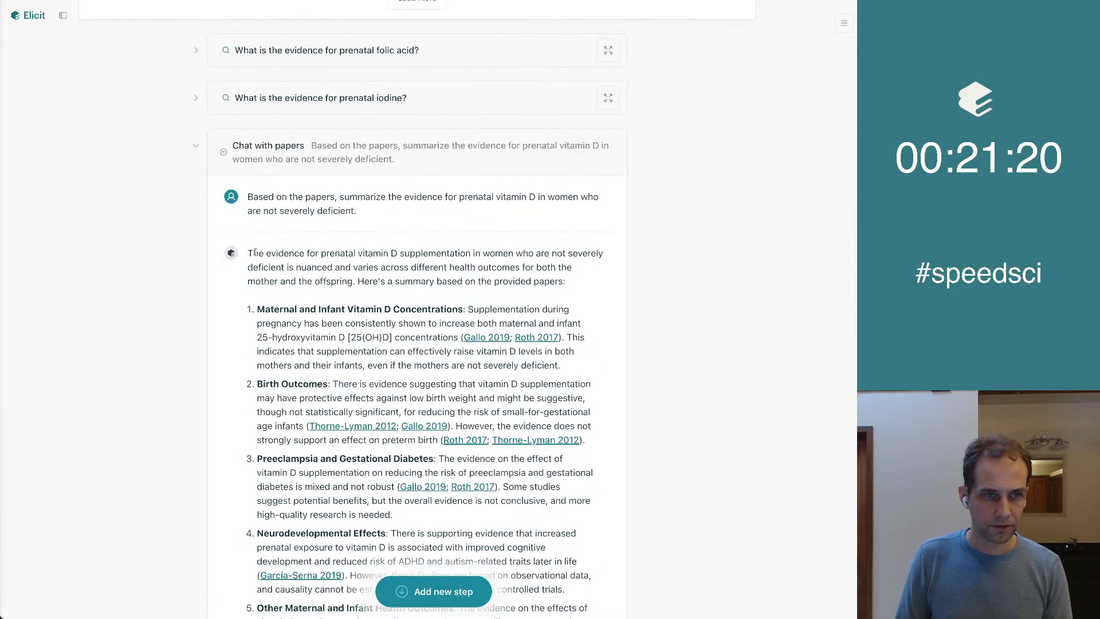
pyautogui.click(194, 153)
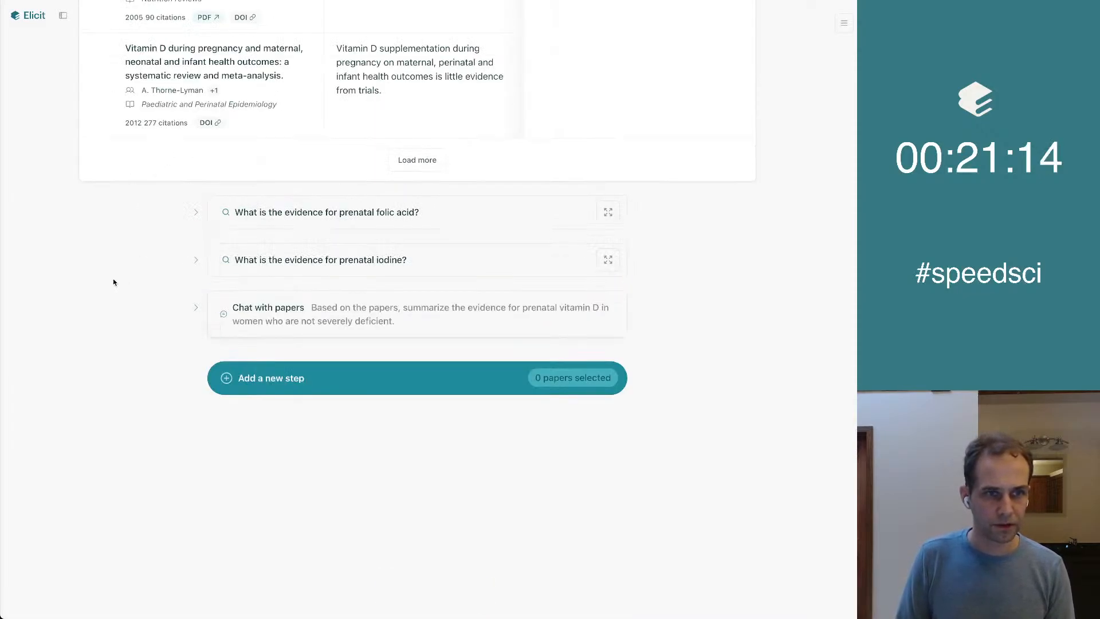
pyautogui.scroll(15, 113, 282)
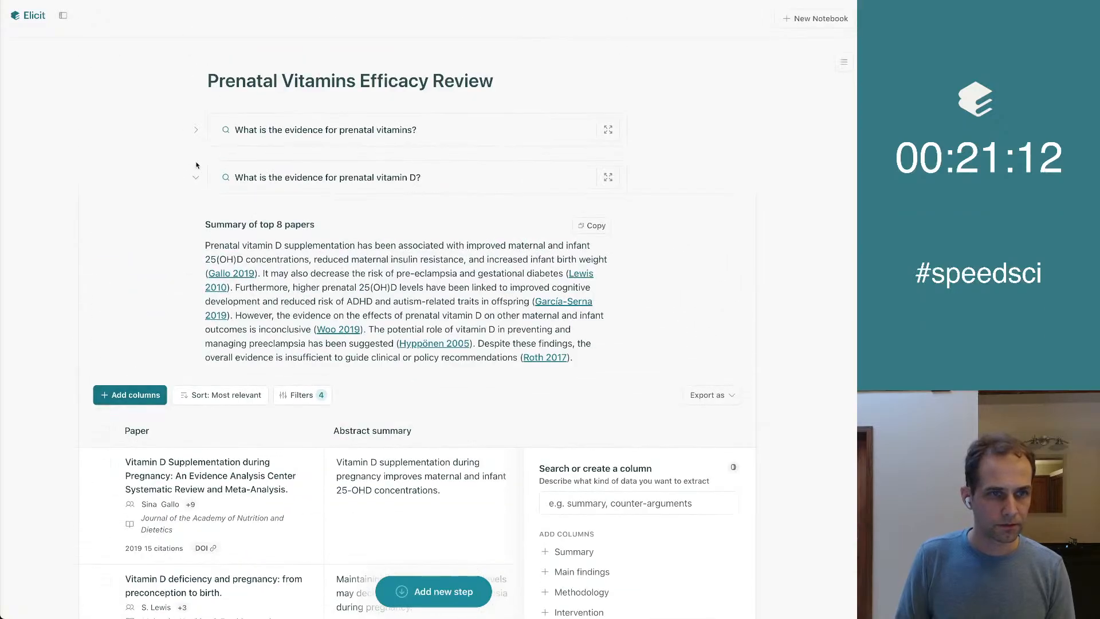
pyautogui.click(195, 177)
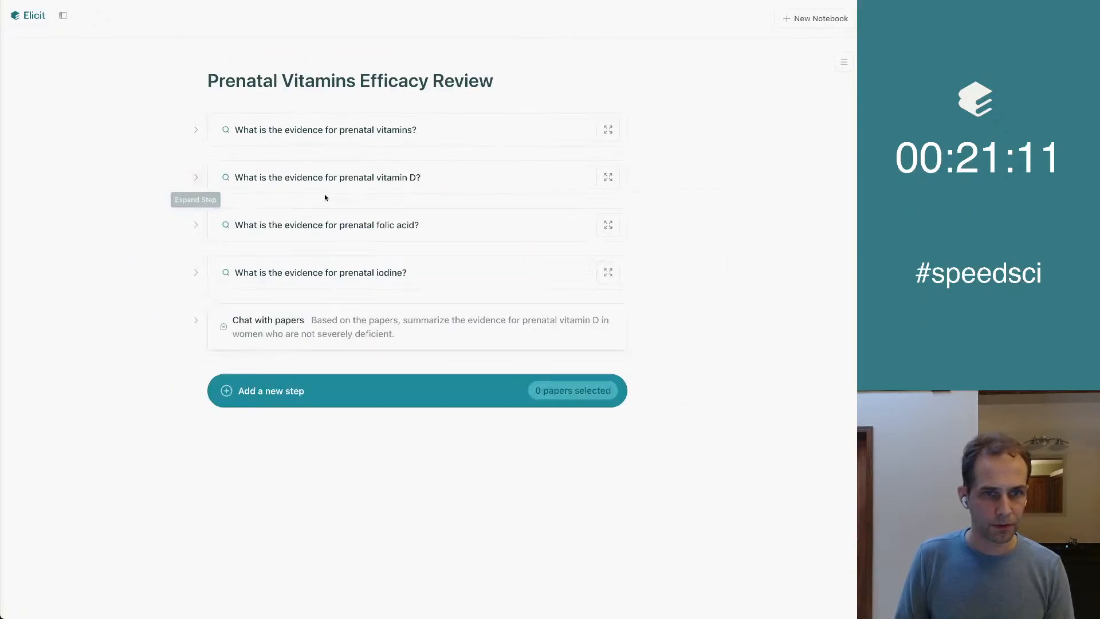
# Expand the prenatal folic acid results, select all listed papers and add a Chat with papers step for them.
pyautogui.click(202, 224)
pyautogui.scroll(-3, 89, 293)
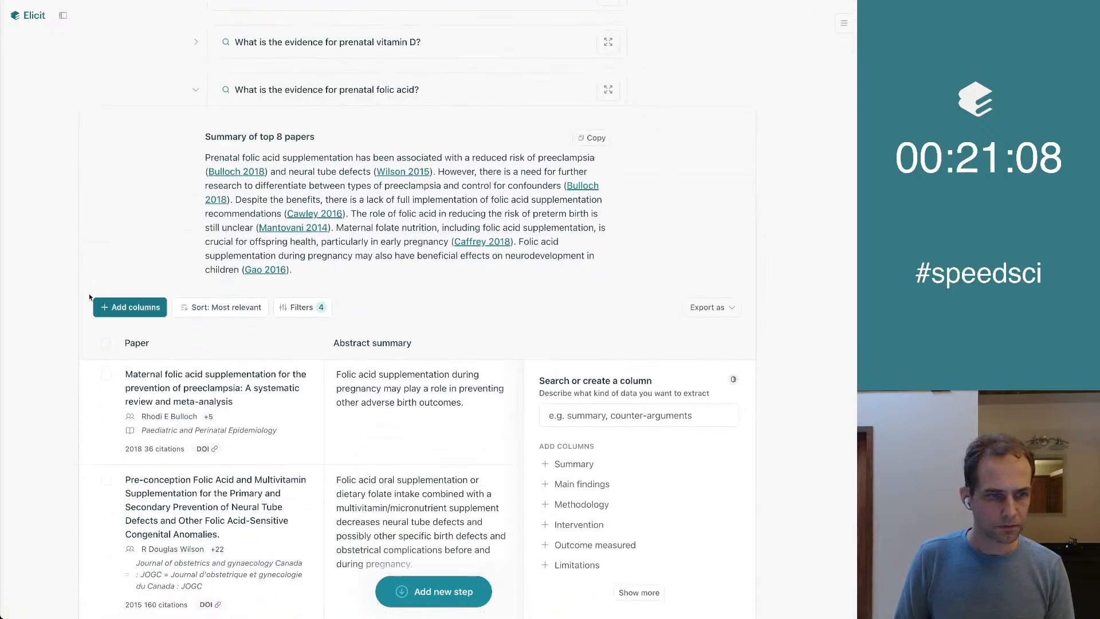
pyautogui.scroll(-1, 54, 368)
pyautogui.click(106, 282)
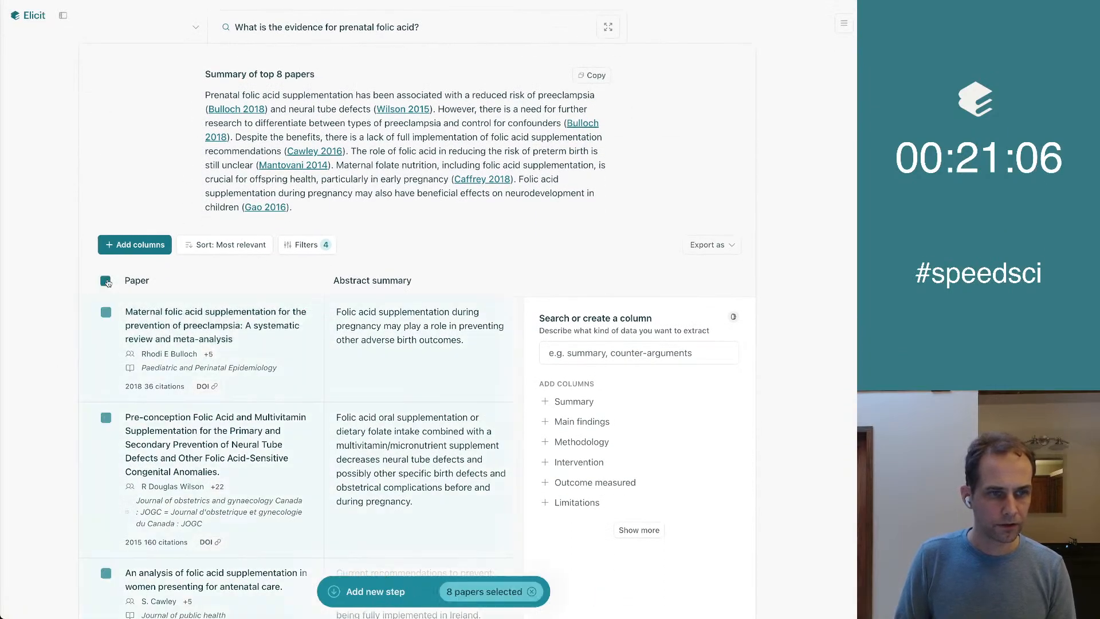
pyautogui.scroll(-10, 409, 501)
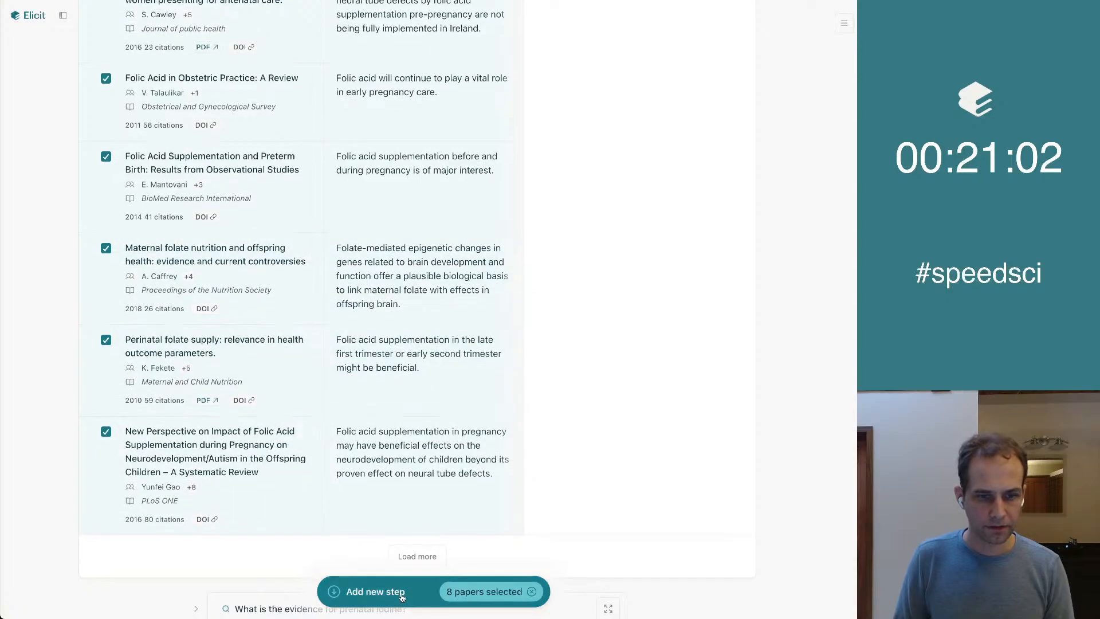
pyautogui.click(402, 597)
pyautogui.click(356, 376)
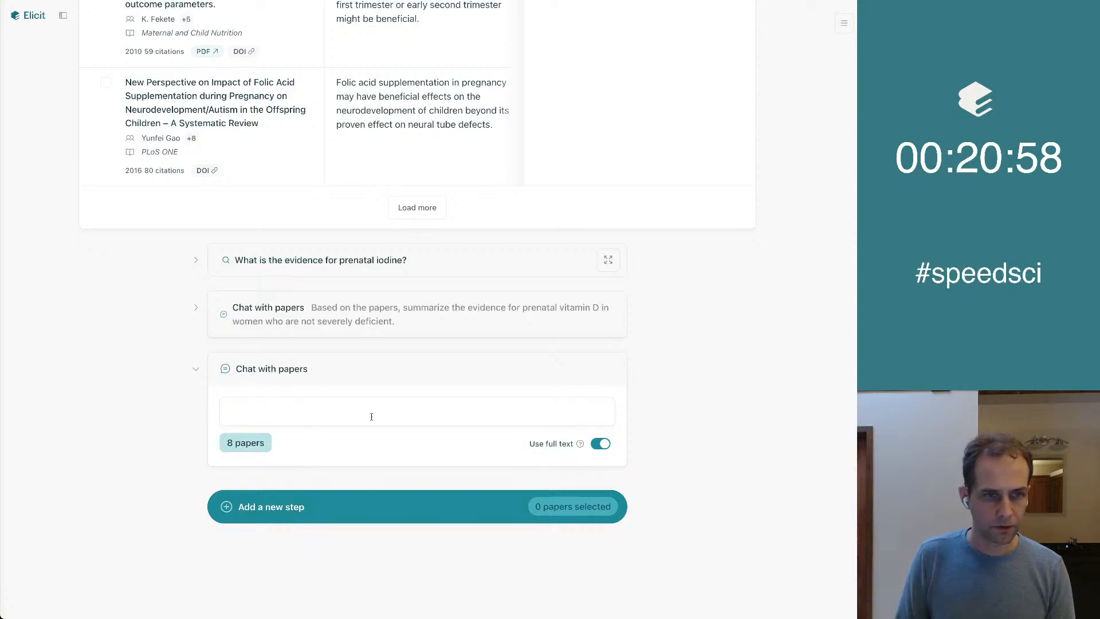
# Reuse the copied question in the new chat, replace "vitamin D" with "folic acid" and submit it.
pyautogui.hotkey('ctrl', 'v')
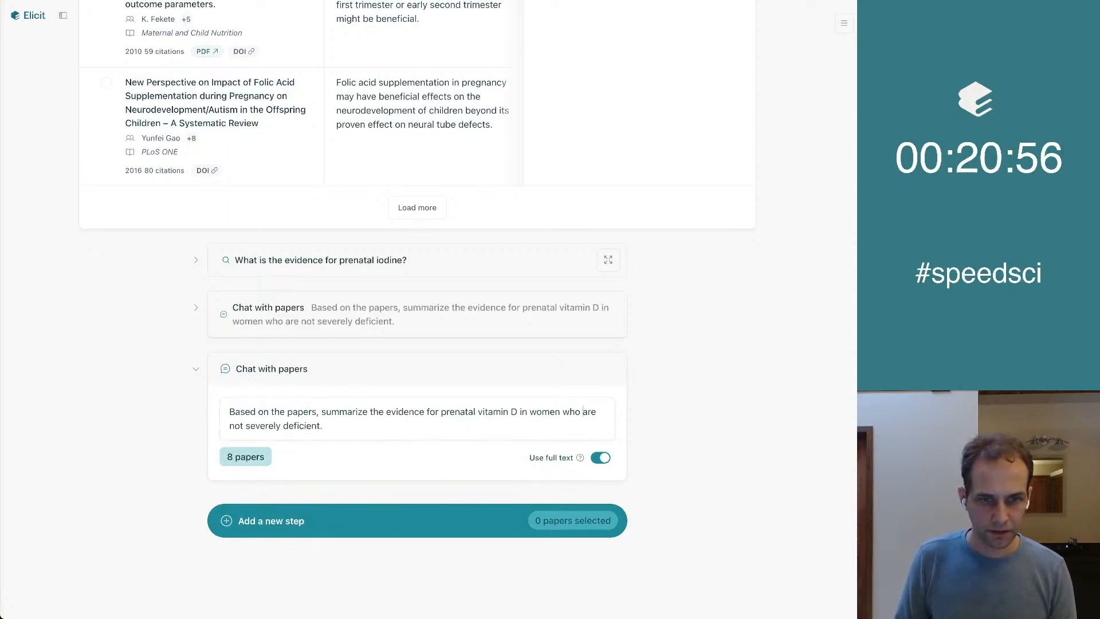
pyautogui.hotkey('alt', 'Left')
pyautogui.hotkey('alt', 'Left')
pyautogui.hotkey('alt', 'Left')
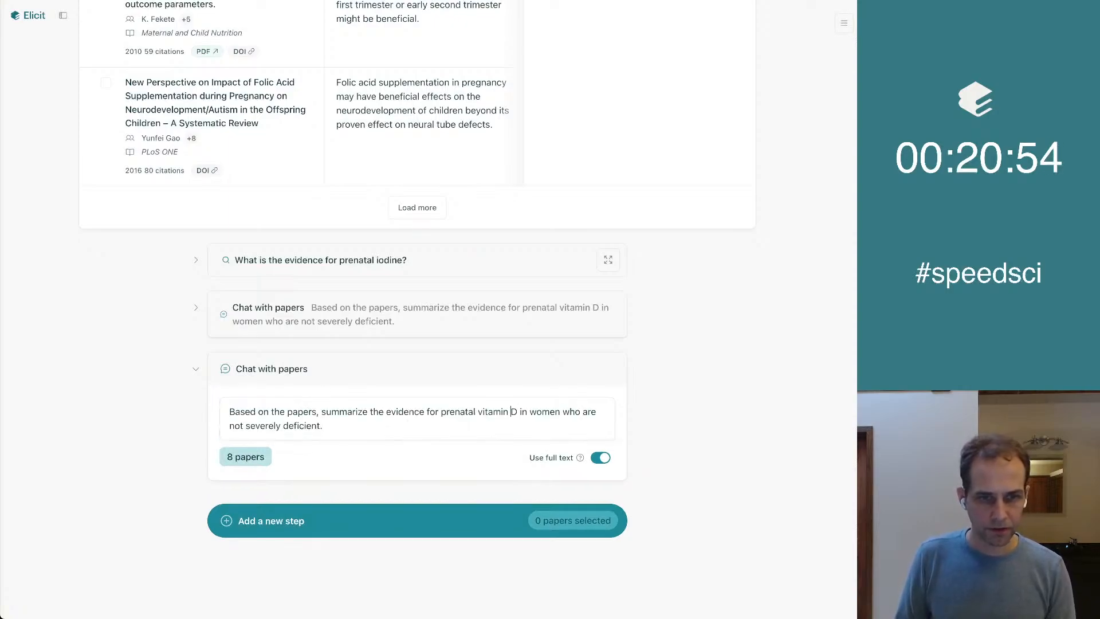
pyautogui.hotkey('shift', 'alt', 'Right')
pyautogui.hotkey('shift', 'alt', 'Right')
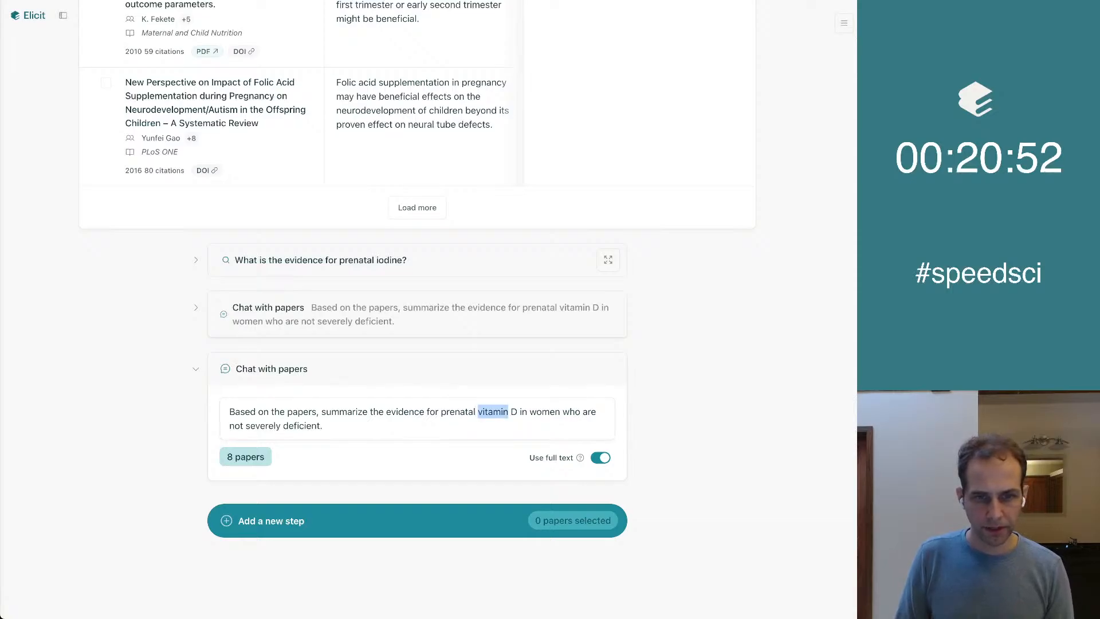
pyautogui.write('folic ')
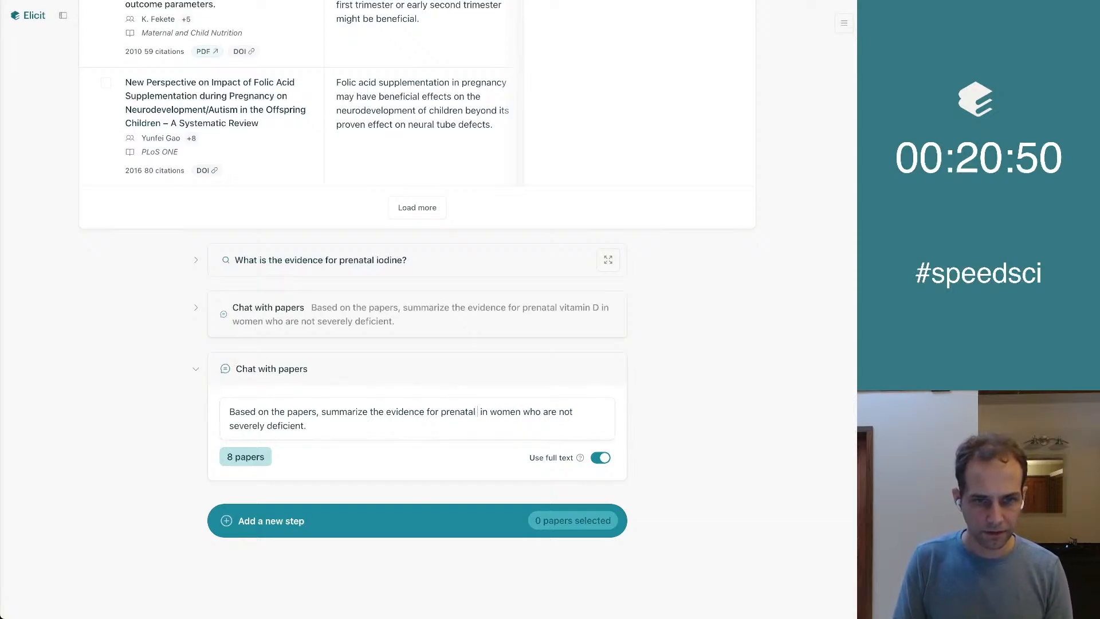
pyautogui.write('acid')
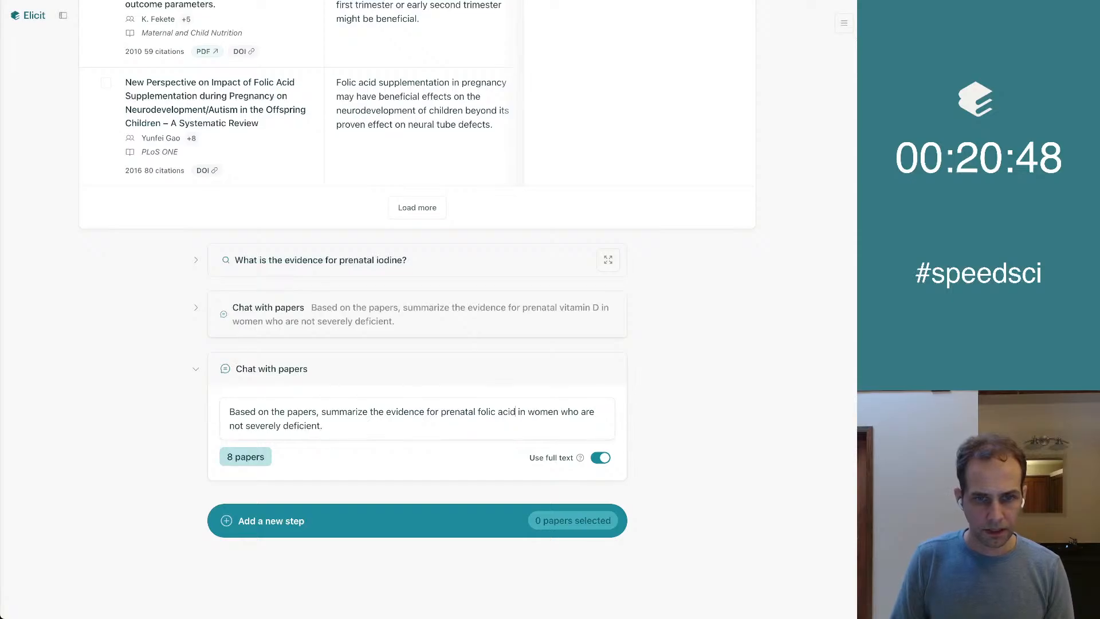
pyautogui.press('super+Right')
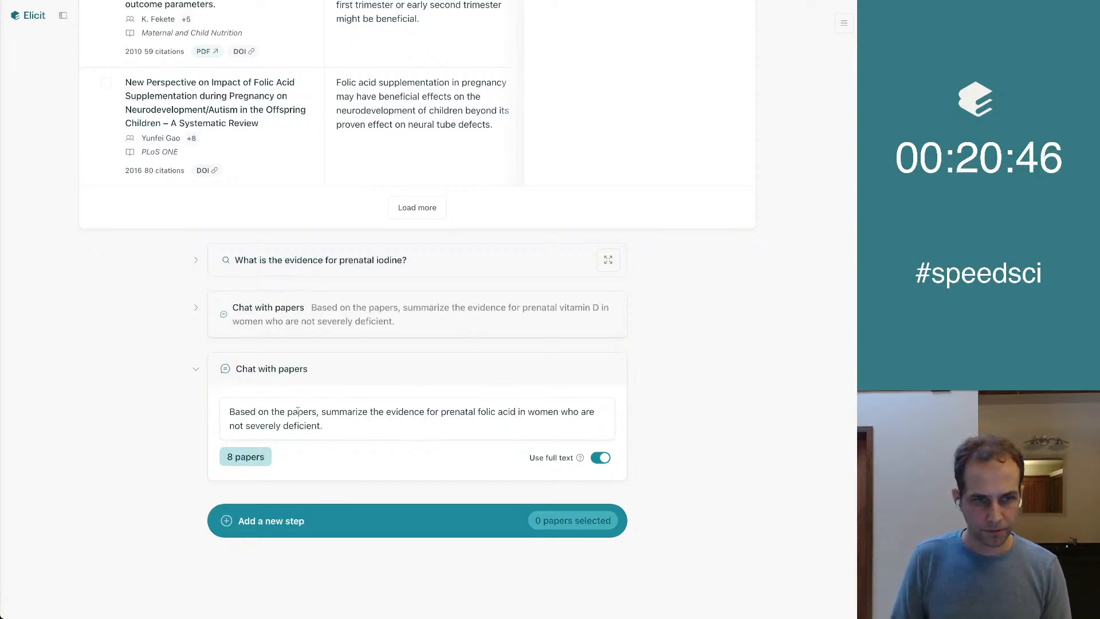
pyautogui.press('Return')
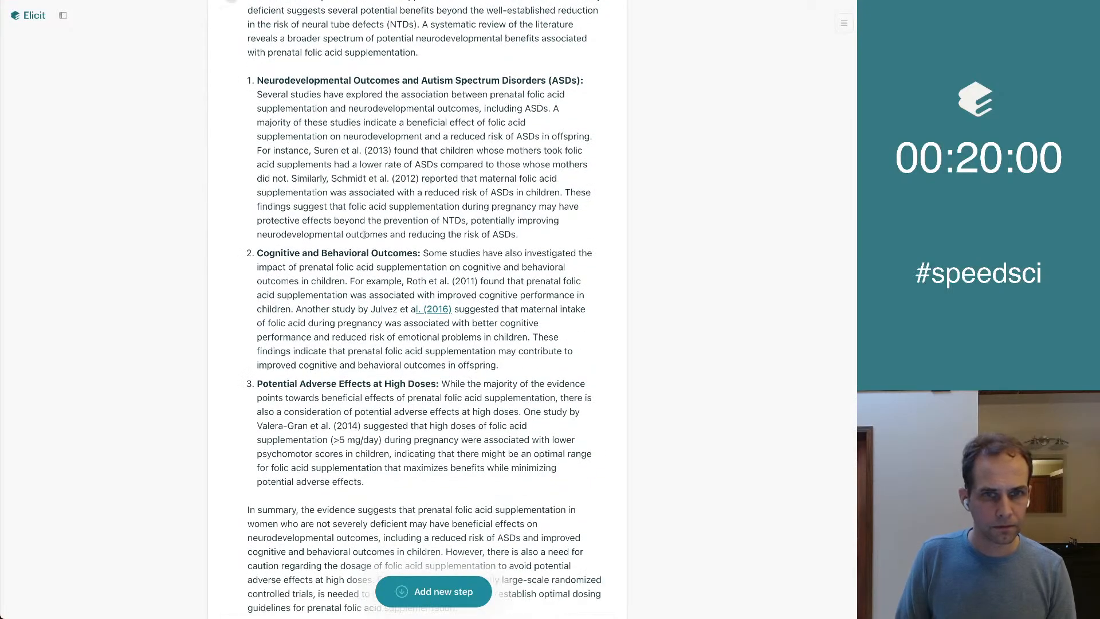
# Read the folic acid chat answer from its introduction through the numbered outcomes to the closing summary.
pyautogui.scroll(1, 618, 209)
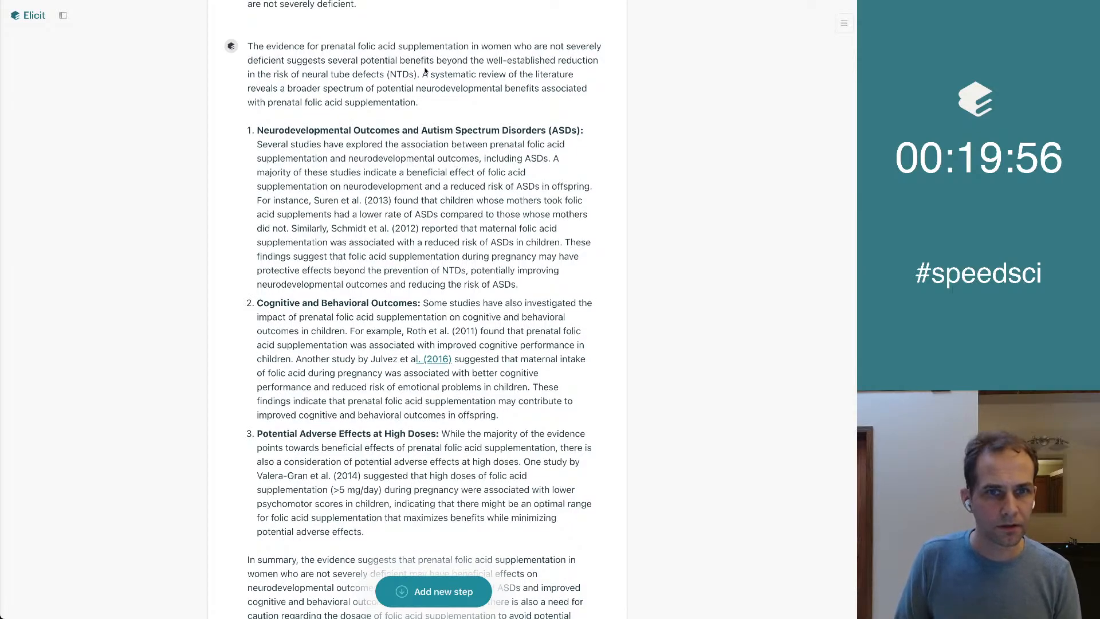
pyautogui.scroll(1, 433, 96)
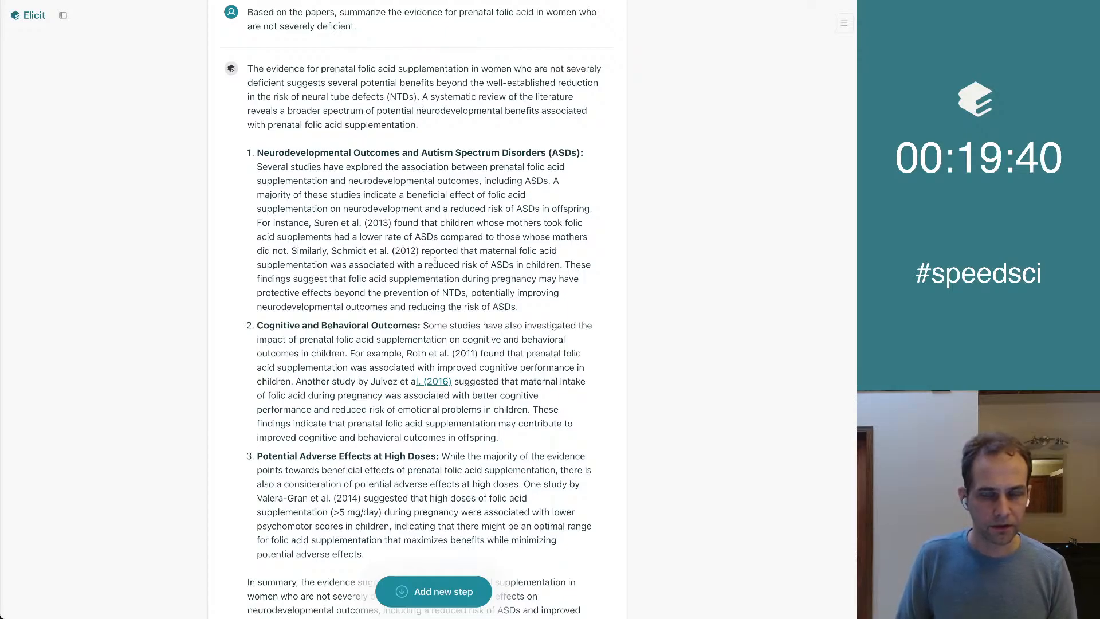
pyautogui.scroll(-3, 613, 306)
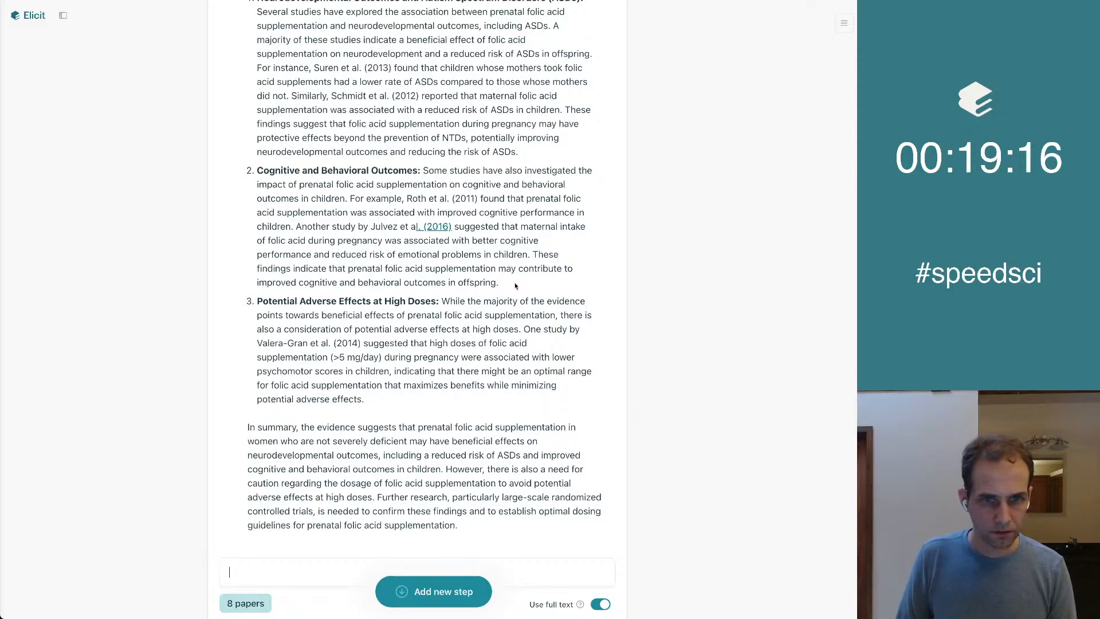
pyautogui.scroll(-1, 489, 283)
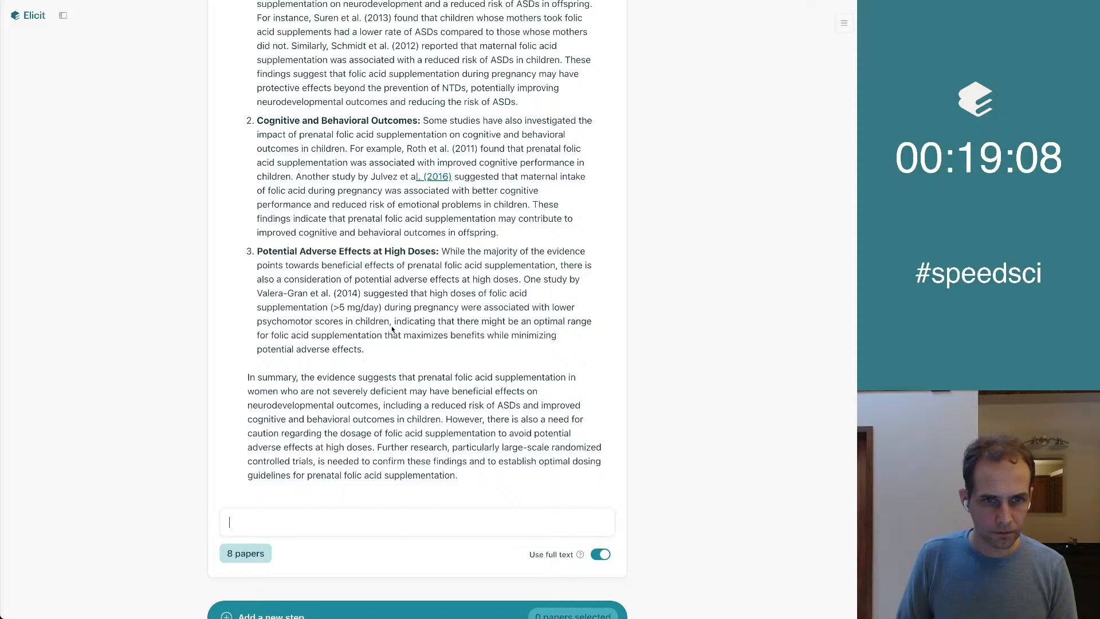
pyautogui.scroll(-1, 393, 329)
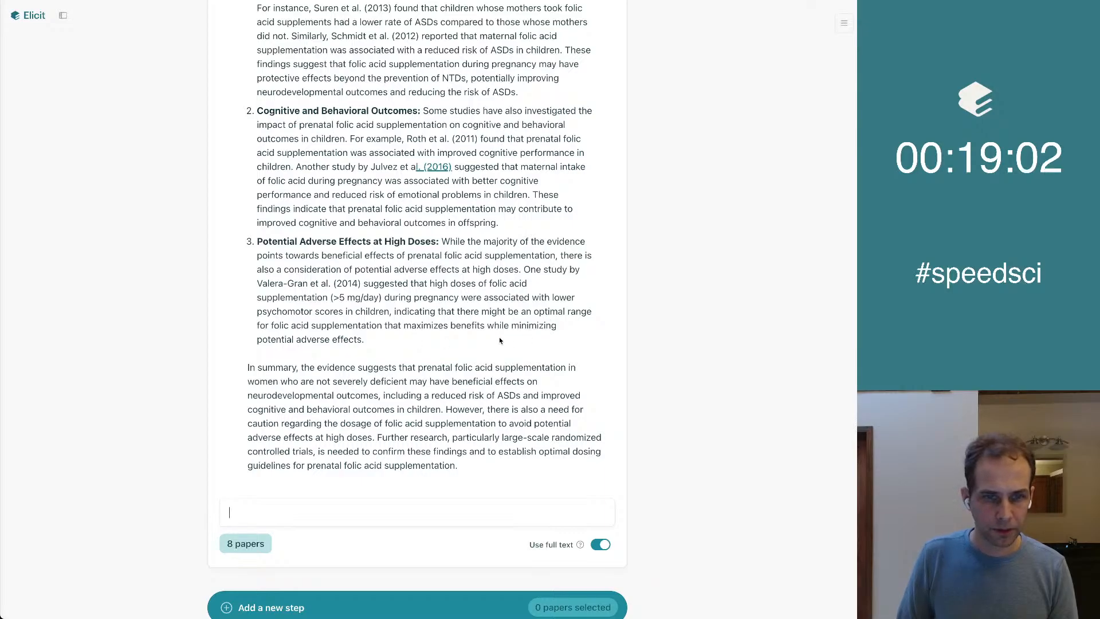
pyautogui.scroll(-1, 484, 307)
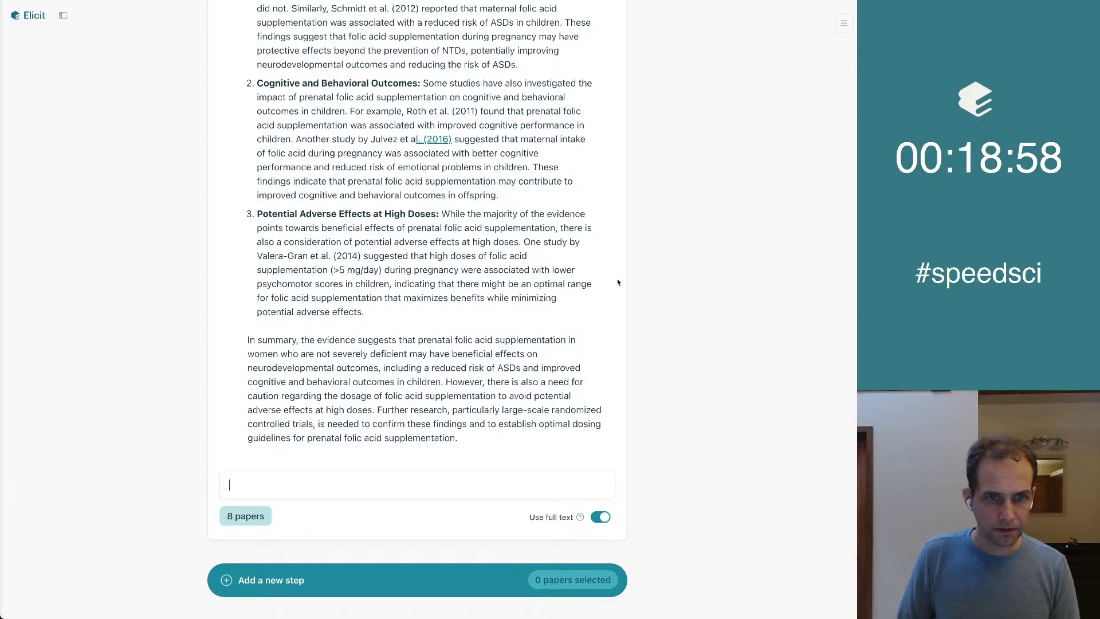
# Re-read the folic acid answer, examining the studies cited under Cognitive and Behavioral Outcomes.
pyautogui.scroll(3, 476, 260)
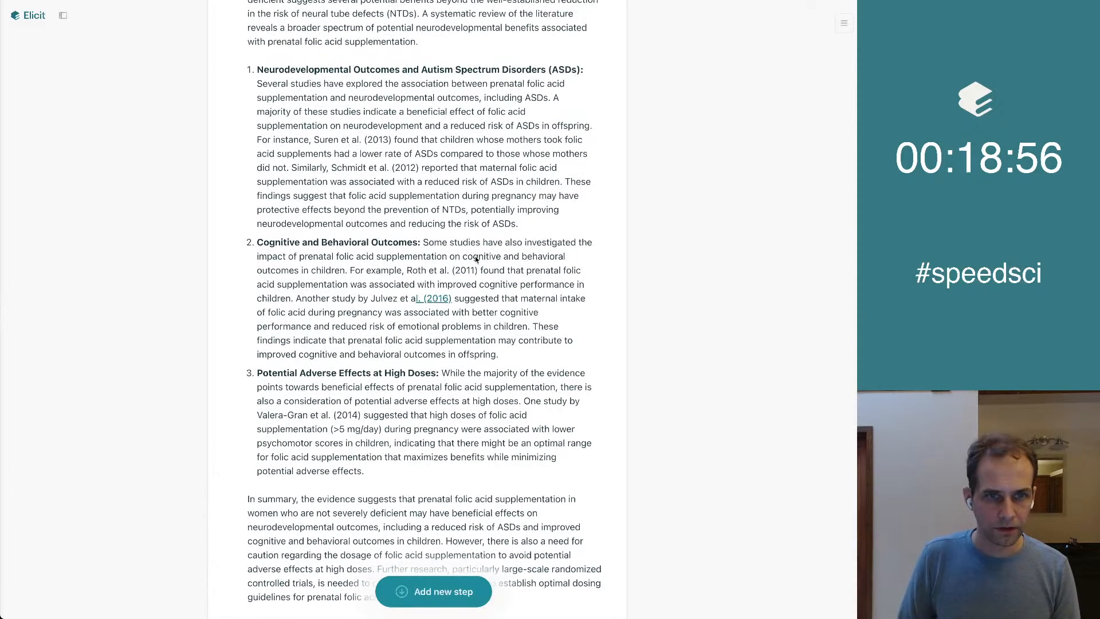
pyautogui.scroll(2, 476, 260)
pyautogui.scroll(-2, 476, 260)
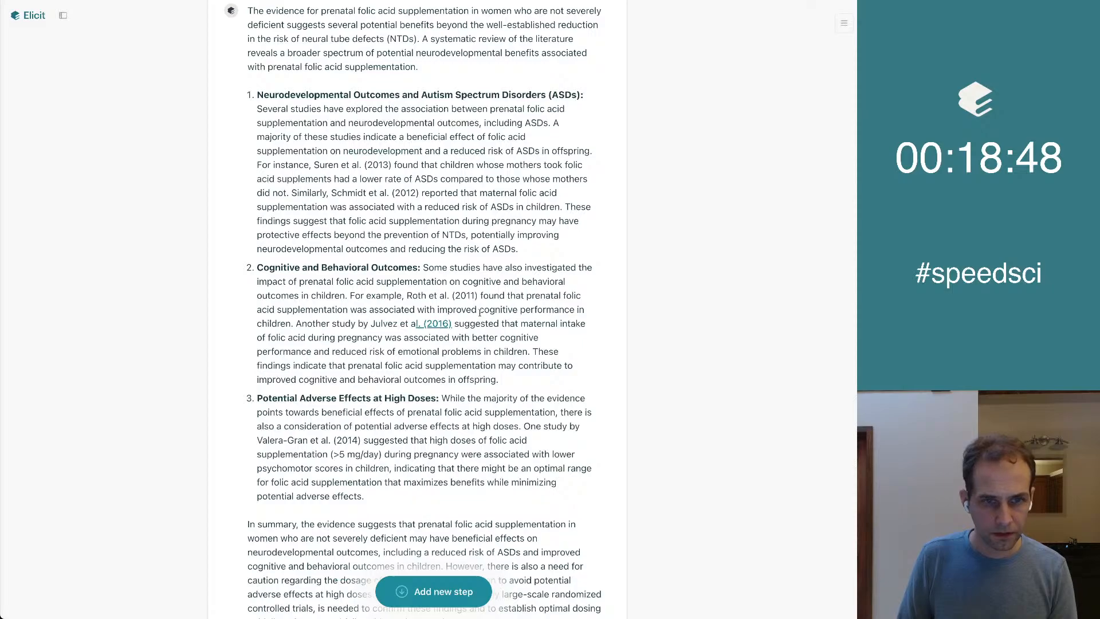
pyautogui.moveTo(393, 303); pyautogui.dragTo(399, 349)
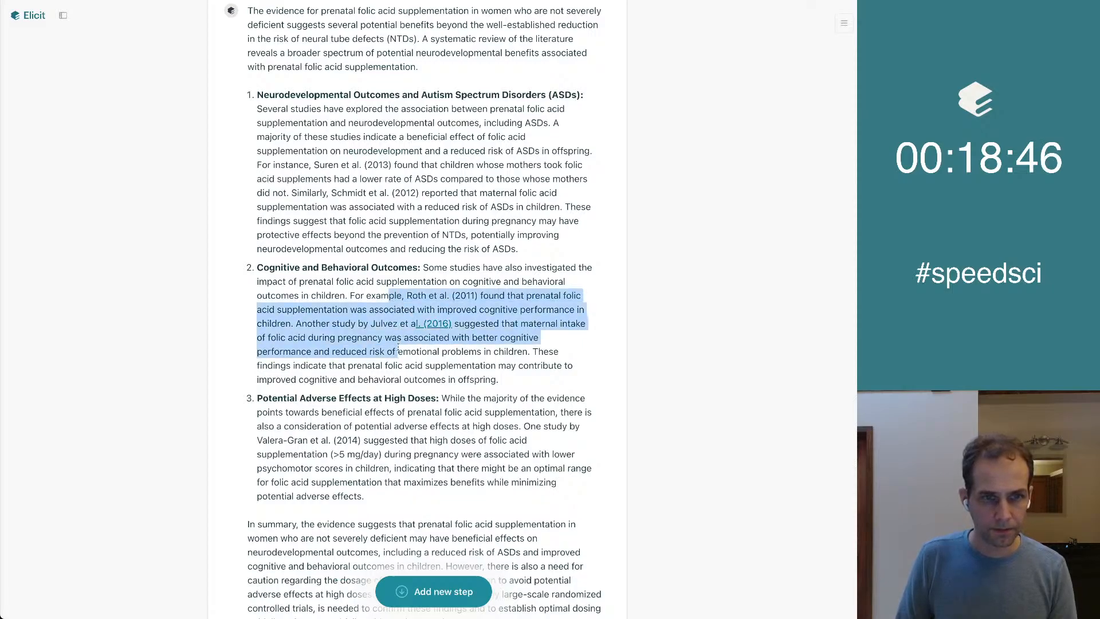
pyautogui.click(398, 346)
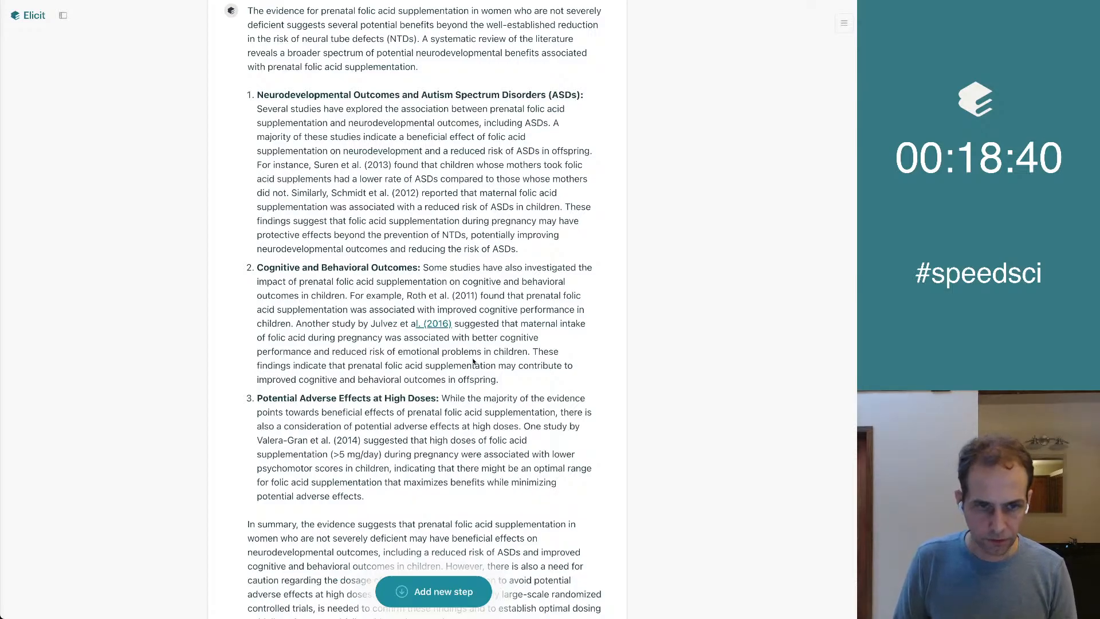
pyautogui.scroll(-3, 473, 361)
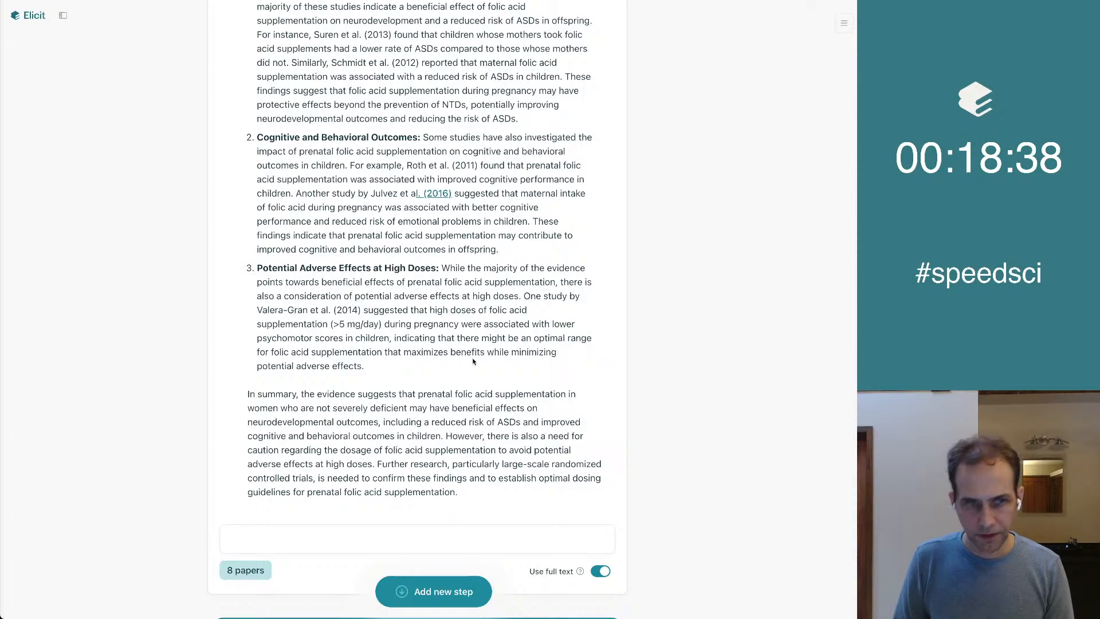
pyautogui.scroll(3, 473, 361)
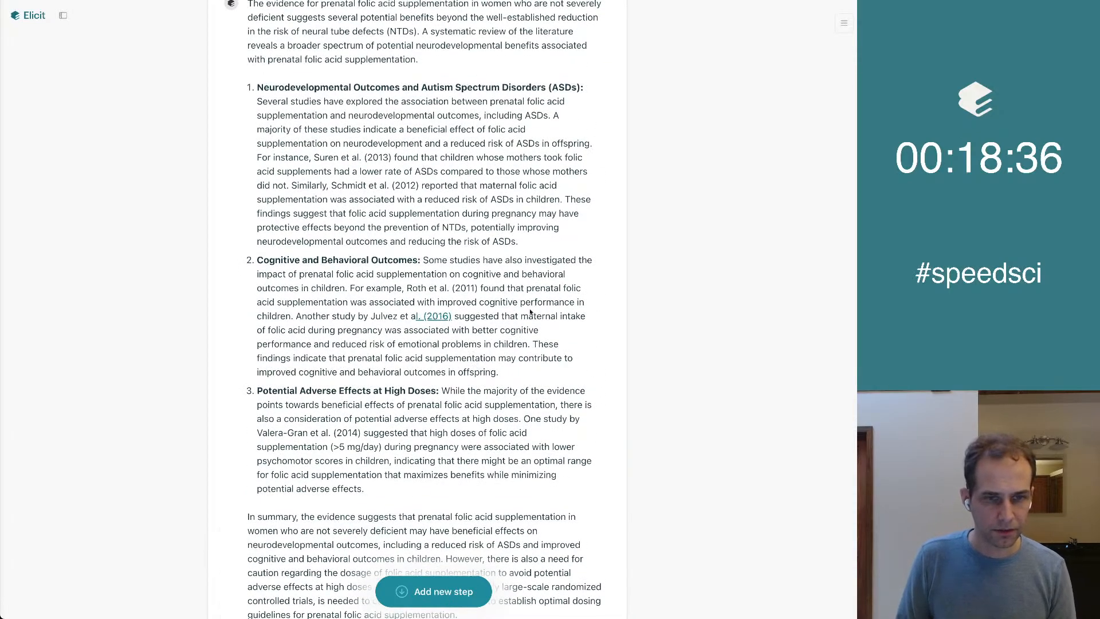
pyautogui.scroll(1, 531, 312)
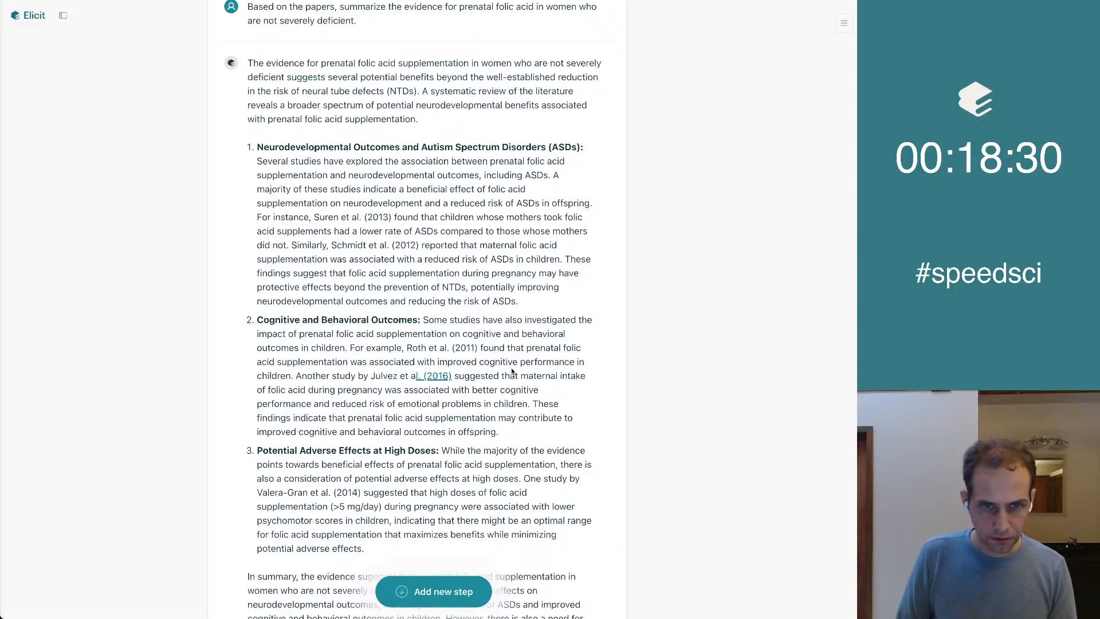
pyautogui.moveTo(375, 377); pyautogui.dragTo(389, 406)
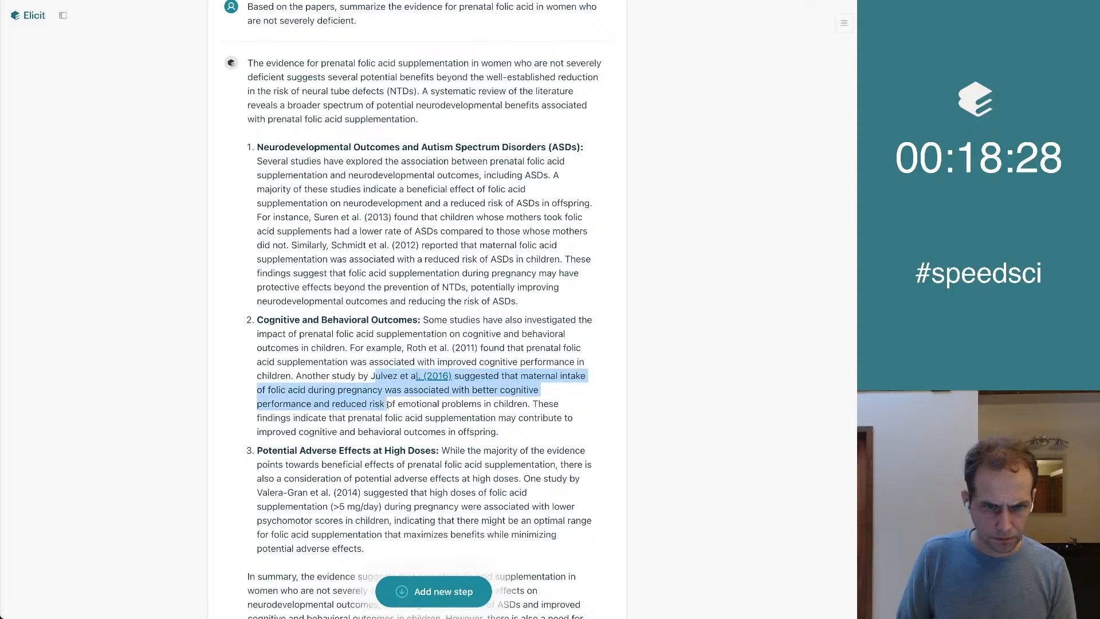
pyautogui.click(476, 386)
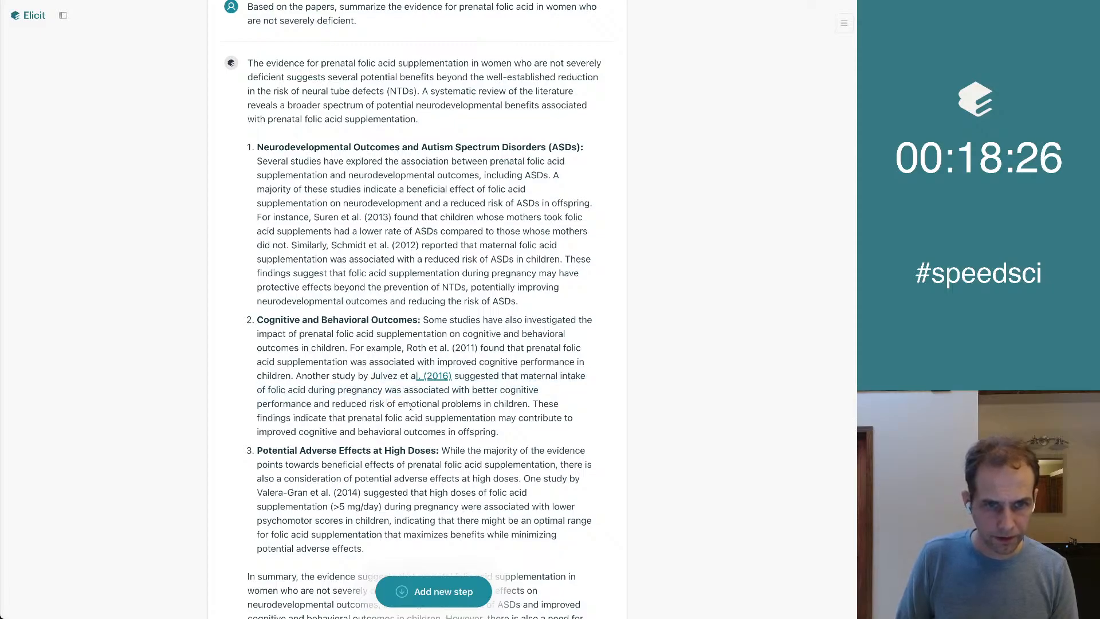
# Look through the papers and abstract summaries in the prenatal folic acid results table.
pyautogui.scroll(15, 554, 380)
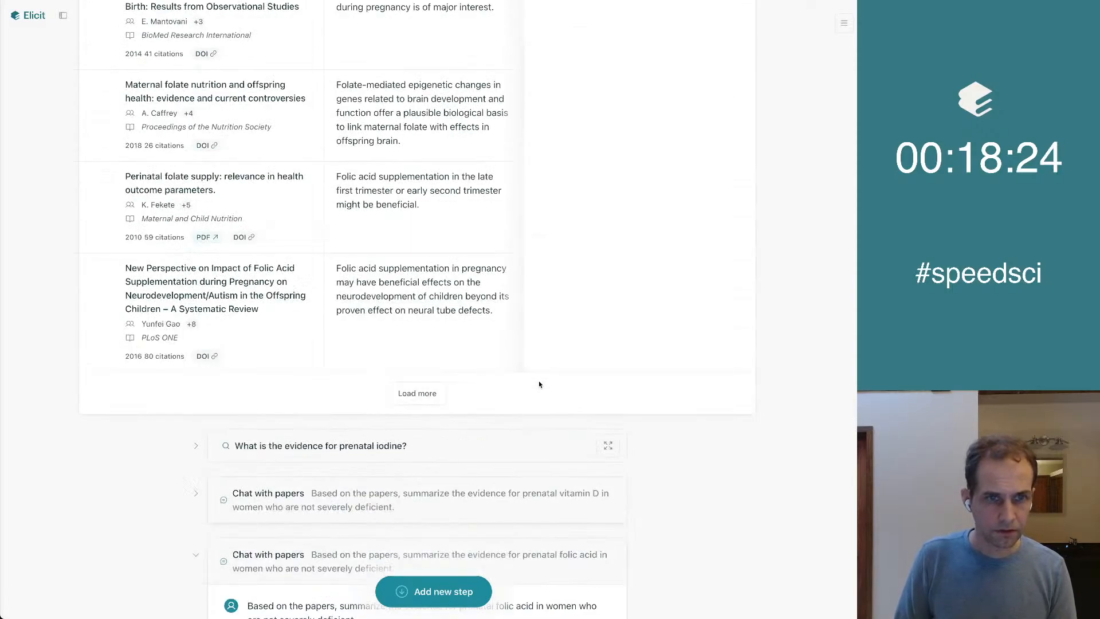
pyautogui.scroll(5, 539, 384)
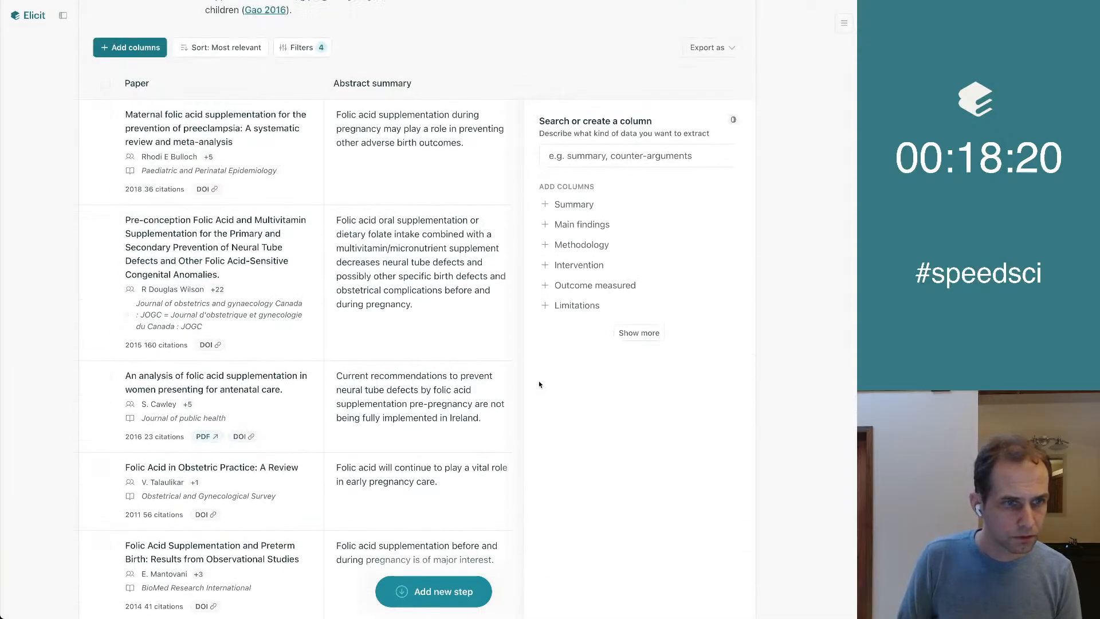
pyautogui.scroll(-5, 539, 384)
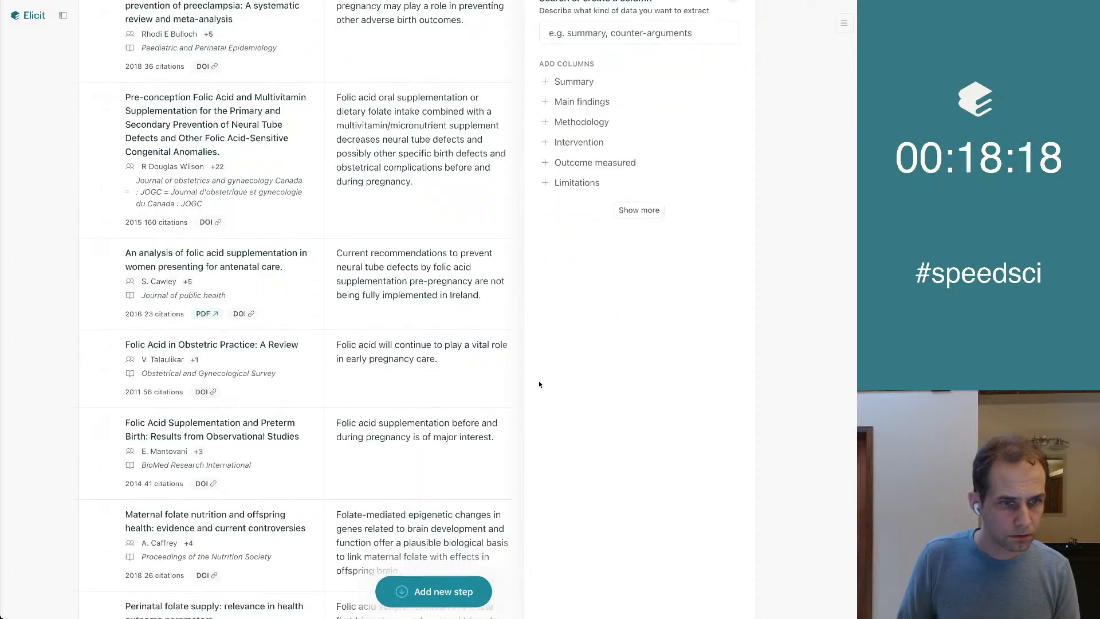
pyautogui.scroll(-3, 538, 384)
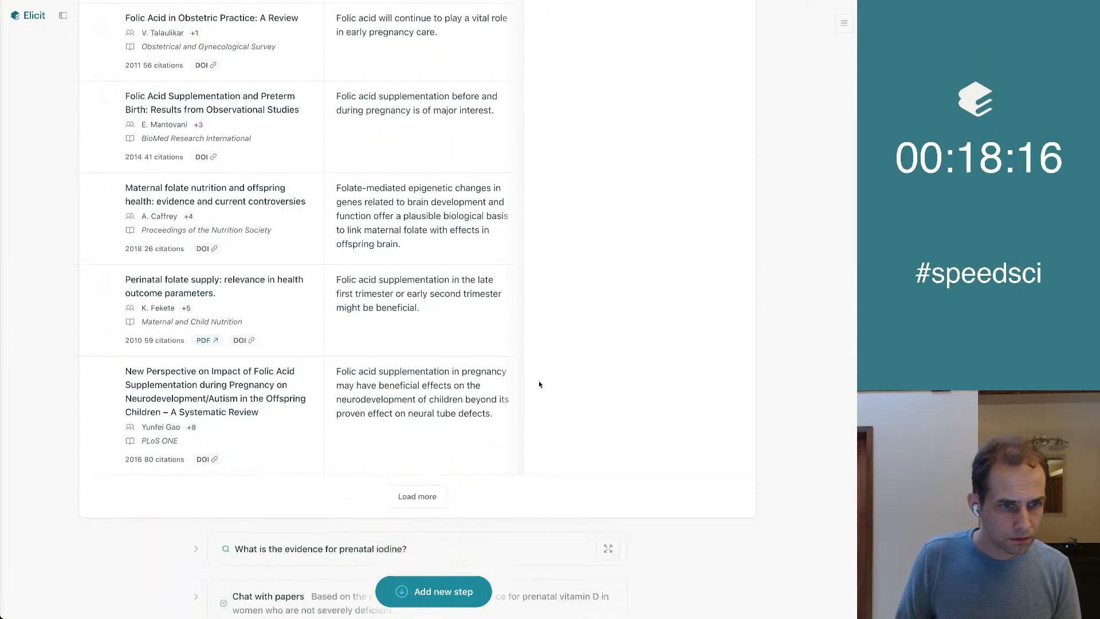
pyautogui.scroll(1, 201, 289)
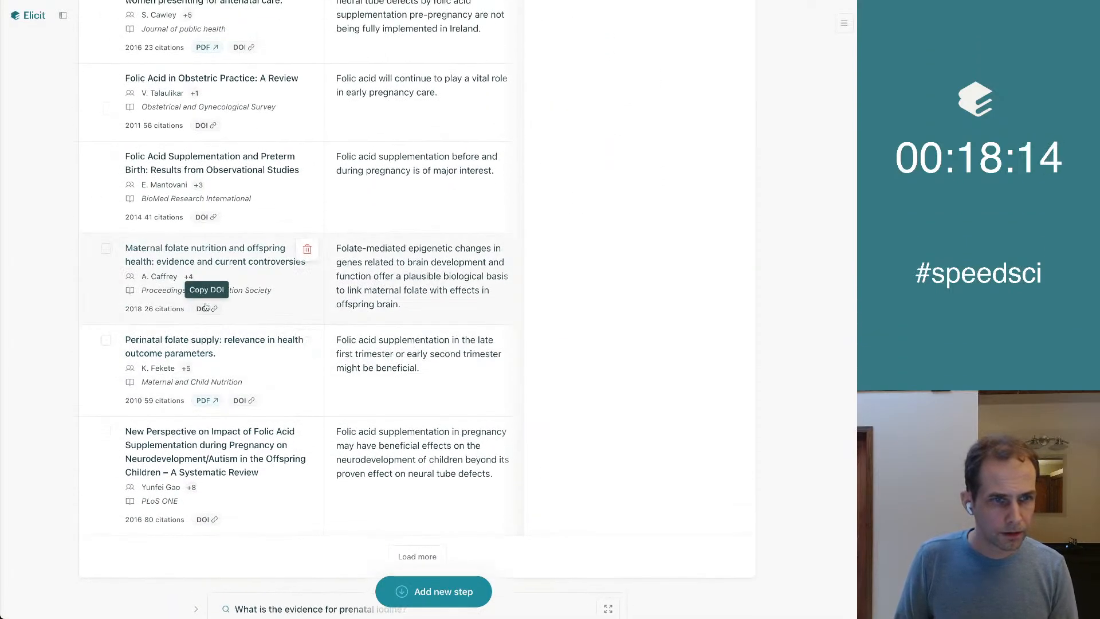
# Ask a follow-up in the folic acid chat: "What are the titles of the Roth and Julvez studies?".
pyautogui.scroll(-20, 205, 307)
pyautogui.scroll(-3, 206, 306)
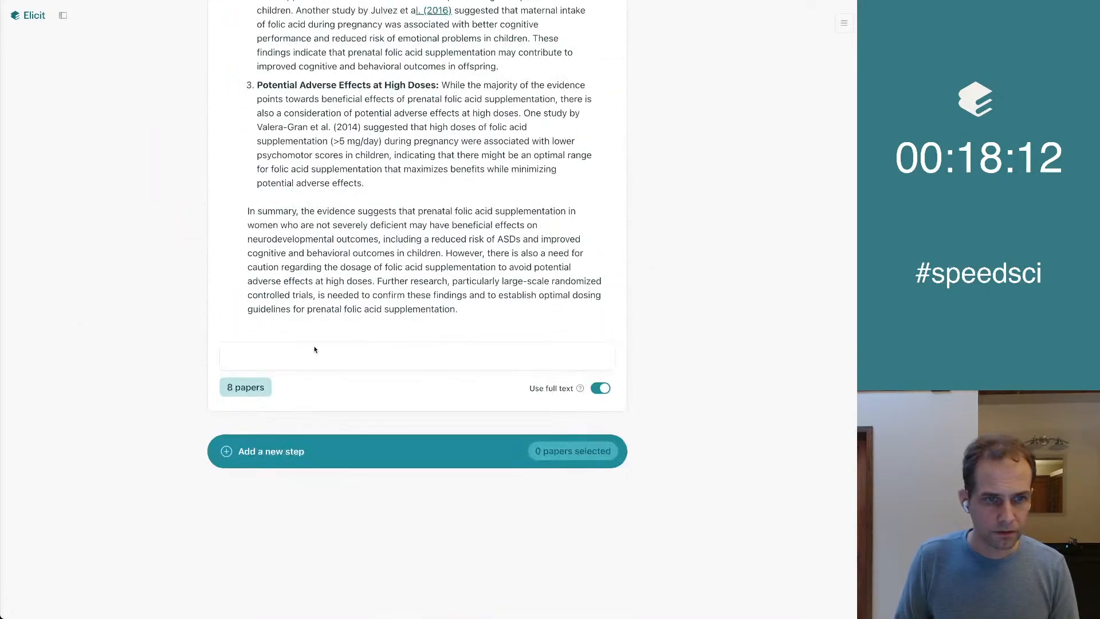
pyautogui.scroll(1, 304, 350)
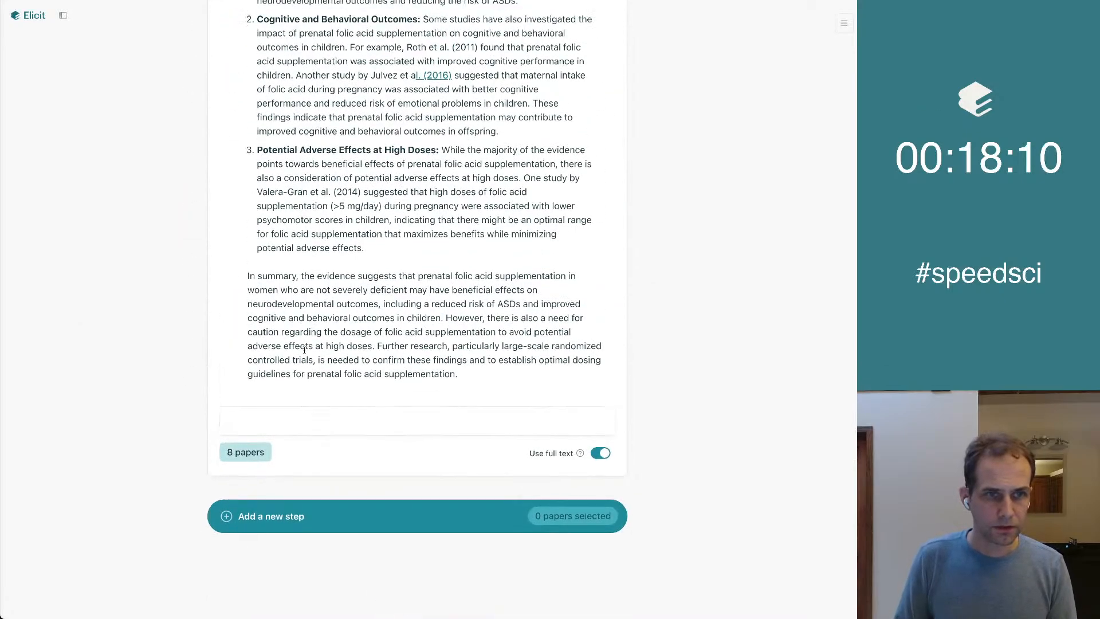
pyautogui.write('What are teh tit')
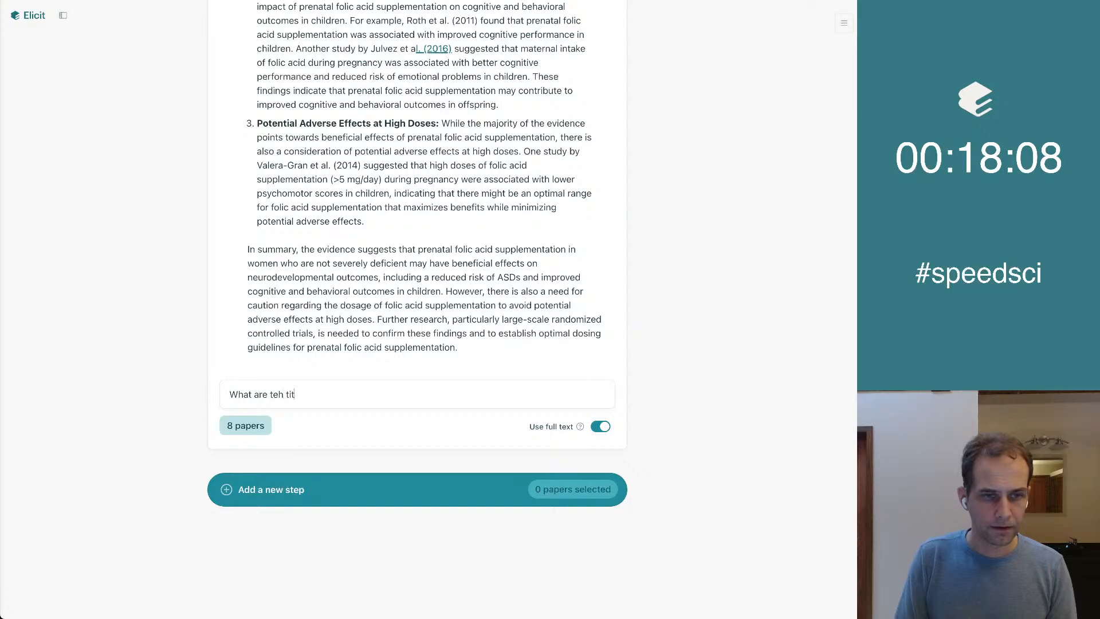
pyautogui.press('BackSpace')
pyautogui.press('BackSpace')
pyautogui.press('BackSpace')
pyautogui.press('BackSpace')
pyautogui.press('BackSpace')
pyautogui.press('BackSpace')
pyautogui.write('he titles of the Ro')
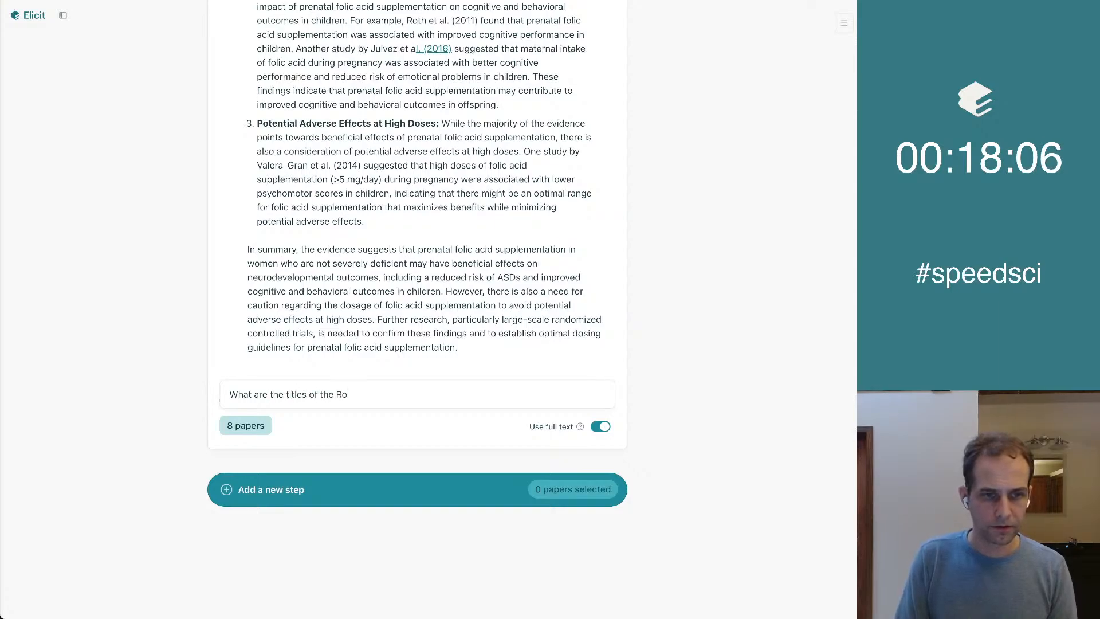
pyautogui.write('th and Julvez stu')
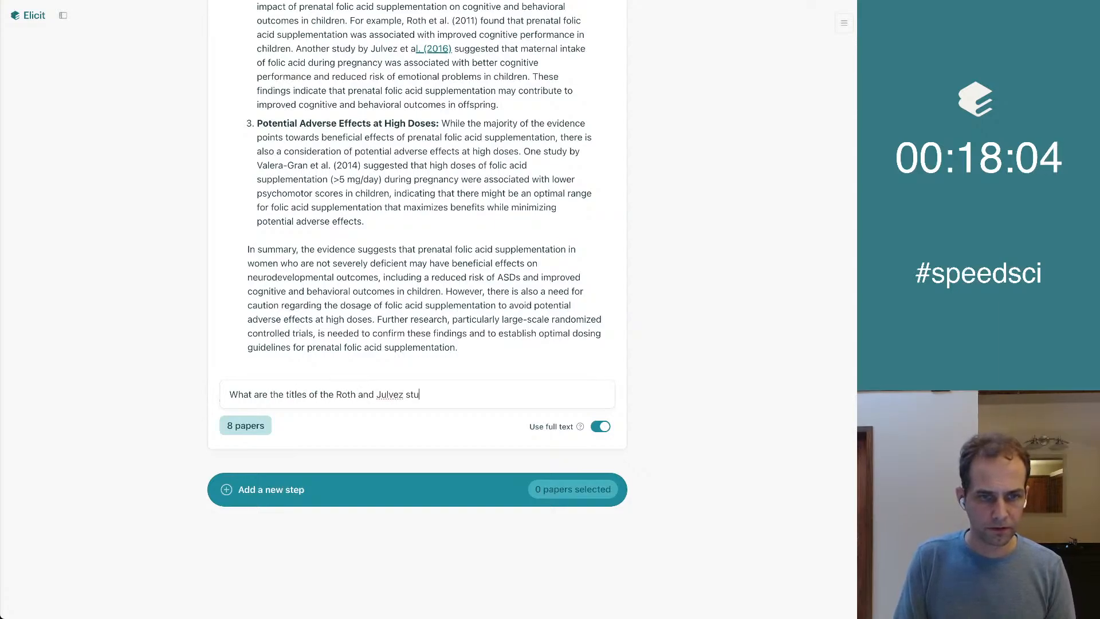
pyautogui.write('dies?')
pyautogui.press('Return')
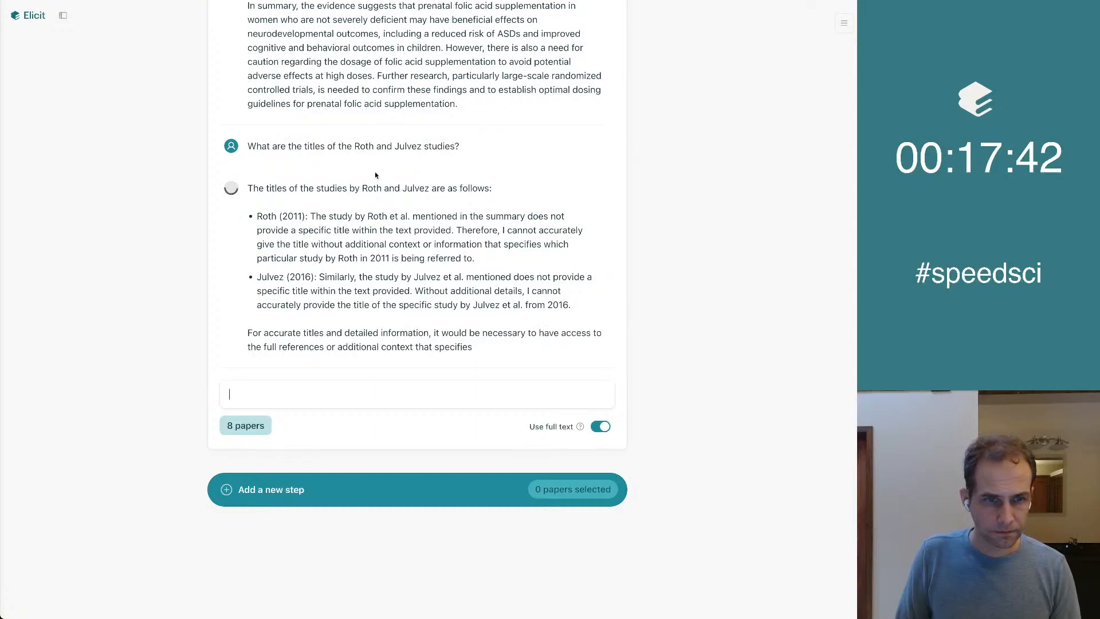
# Check the Roth (2011) and Julvez (2016) citations in the folic acid chat against the papers in the prenatal folic acid results table.
pyautogui.scroll(15, 152, 277)
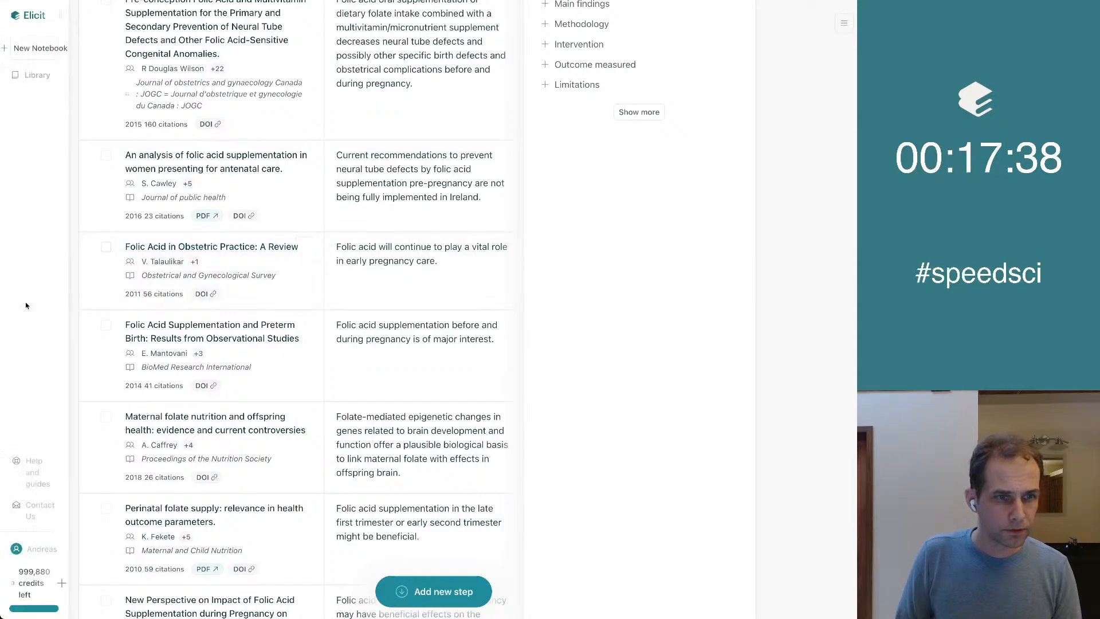
pyautogui.scroll(4, 571, 393)
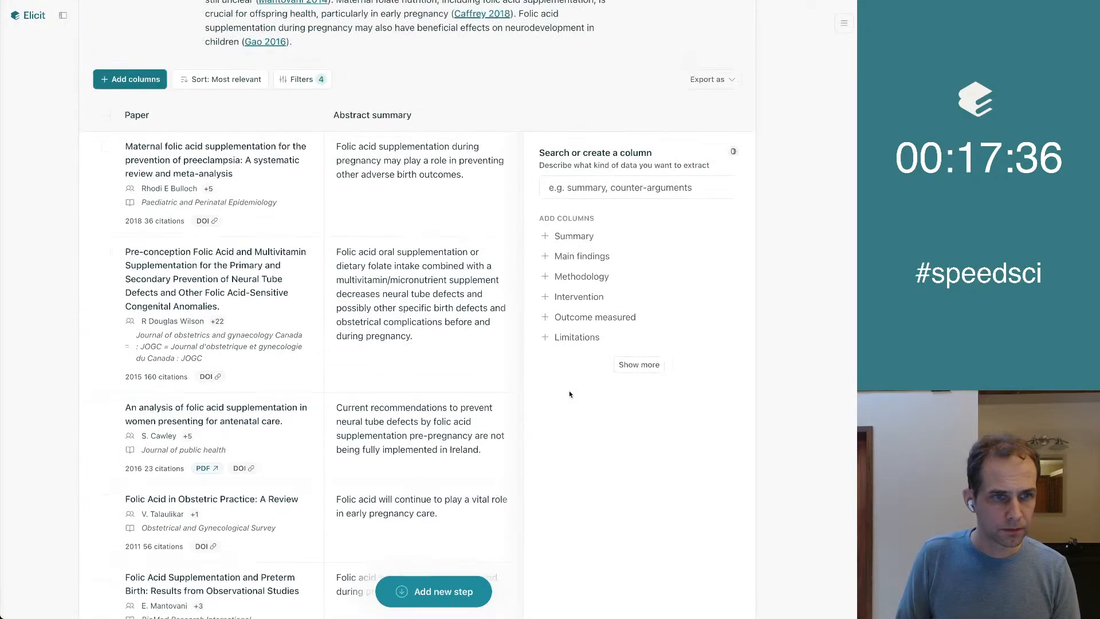
pyautogui.scroll(-8, 658, 472)
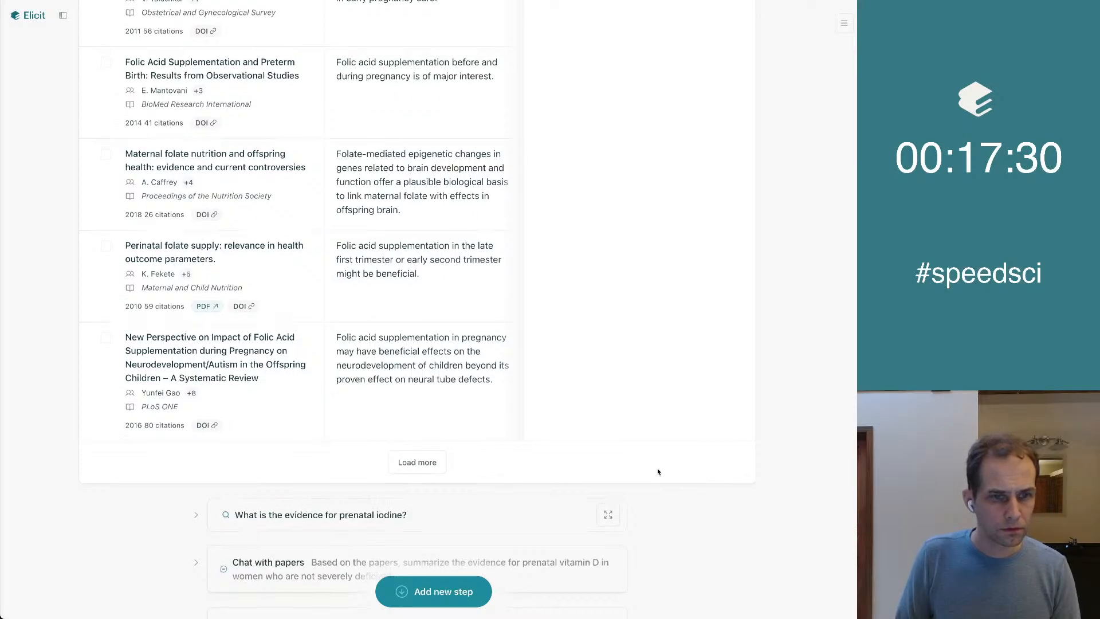
pyautogui.scroll(-10, 657, 472)
pyautogui.scroll(-9, 658, 471)
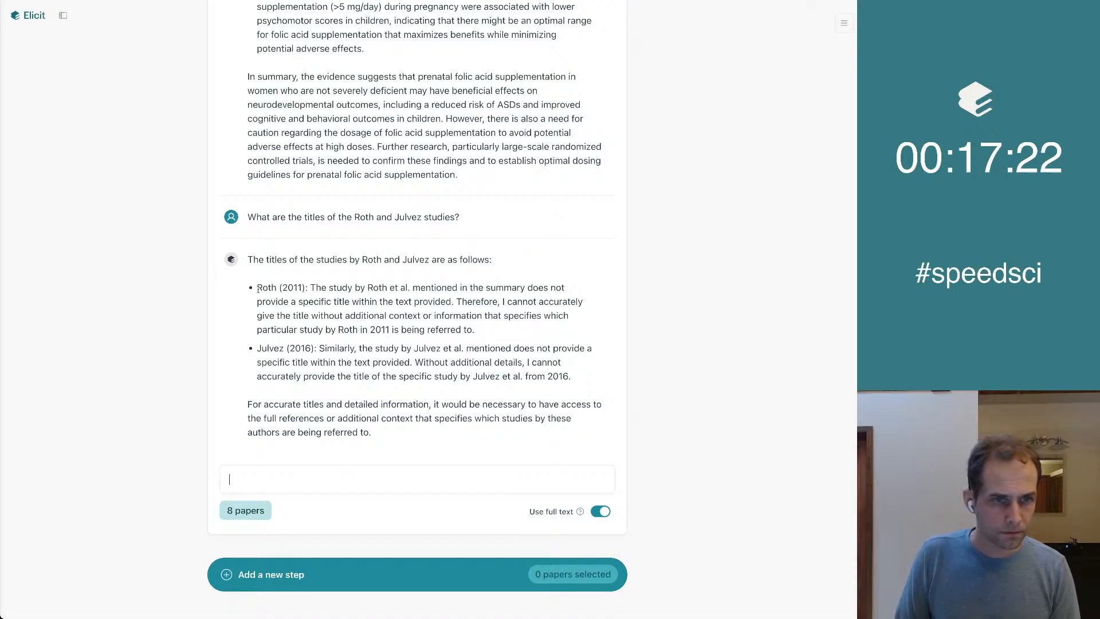
pyautogui.moveTo(257, 290); pyautogui.dragTo(304, 287)
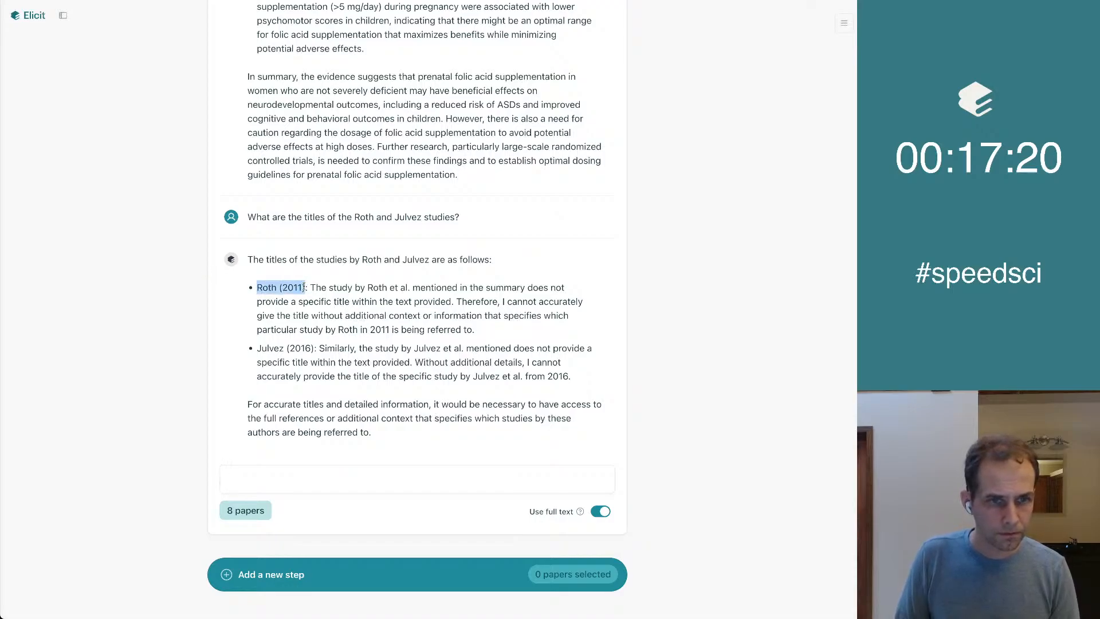
pyautogui.scroll(15, 229, 292)
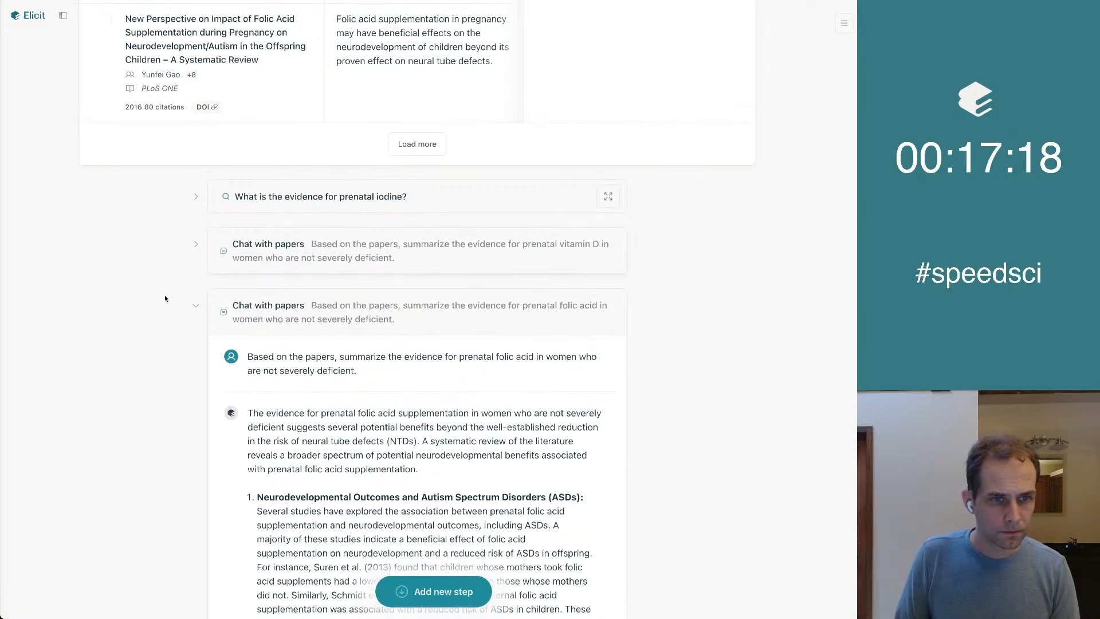
pyautogui.scroll(-3, 190, 373)
pyautogui.scroll(-2, 190, 372)
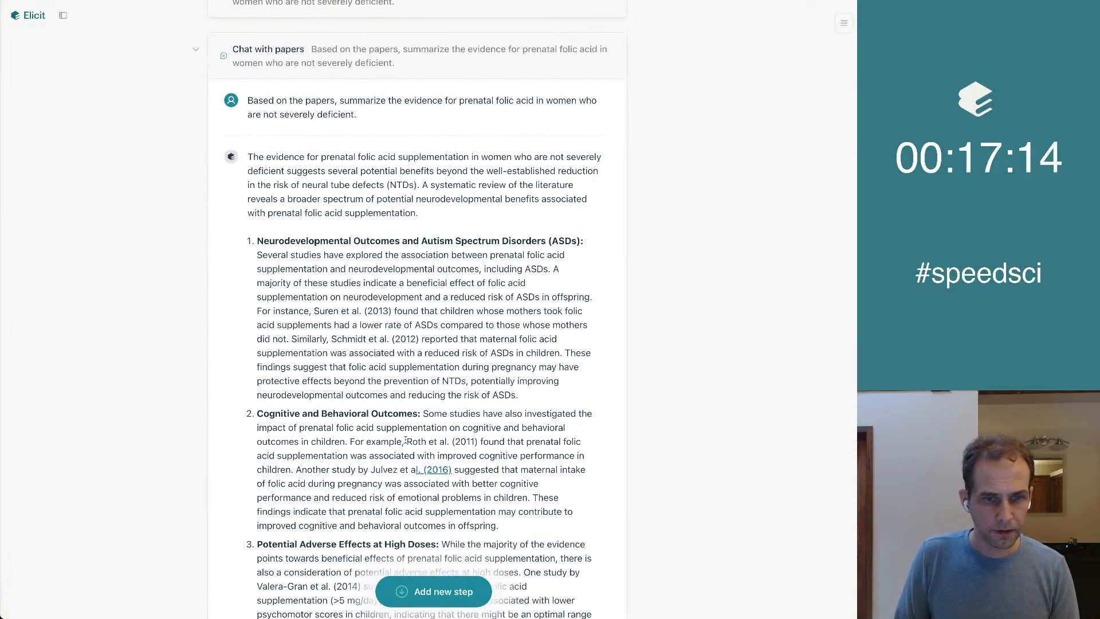
pyautogui.moveTo(406, 440); pyautogui.dragTo(477, 441)
pyautogui.scroll(8, 476, 442)
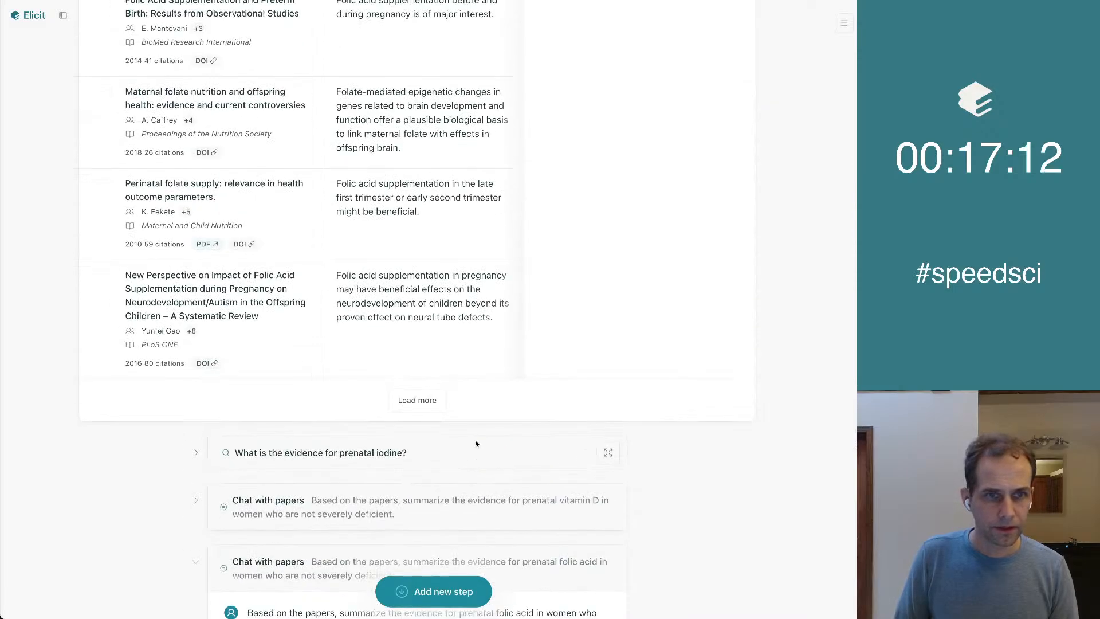
pyautogui.scroll(-5, 475, 444)
# Expand the vitamin D chat, examine the citations in its answer, and collapse it again.
pyautogui.click(196, 184)
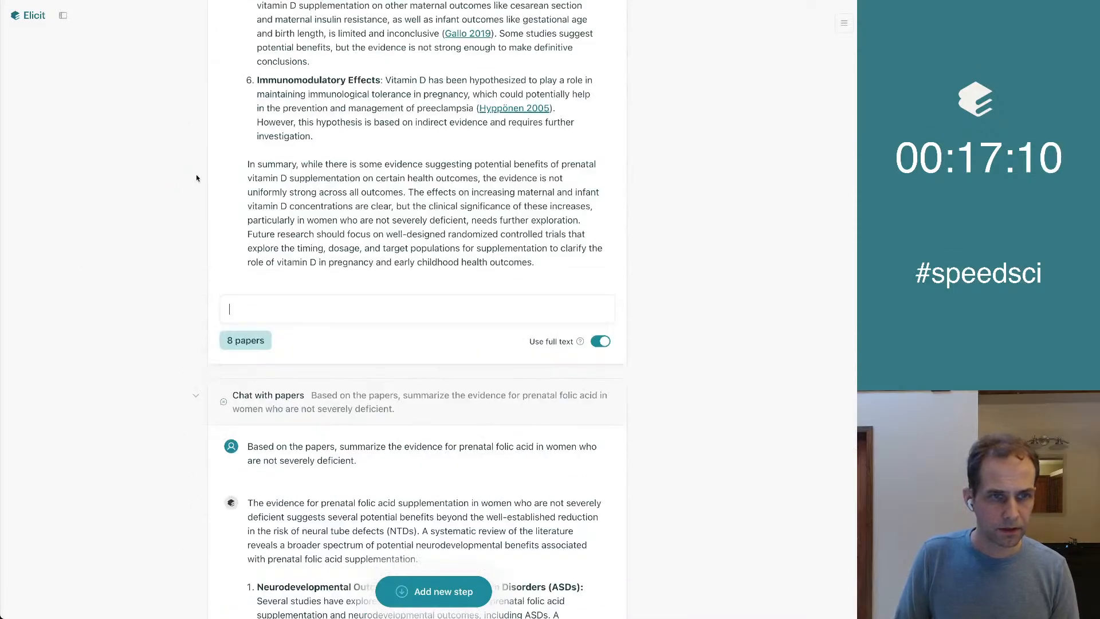
pyautogui.scroll(4, 196, 174)
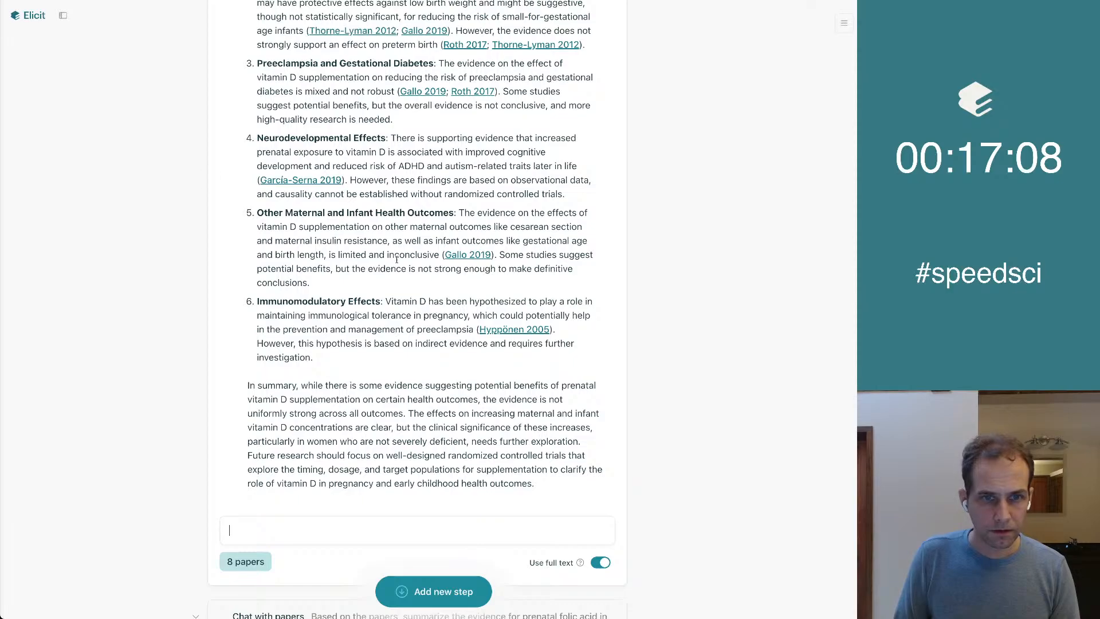
pyautogui.scroll(2, 508, 336)
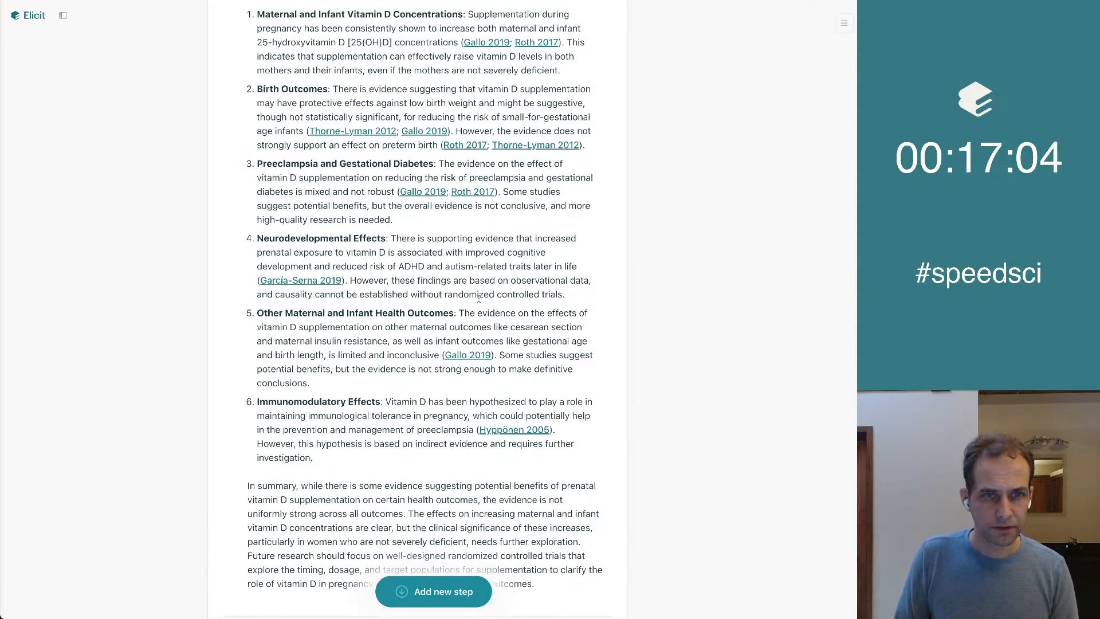
pyautogui.scroll(3, 479, 298)
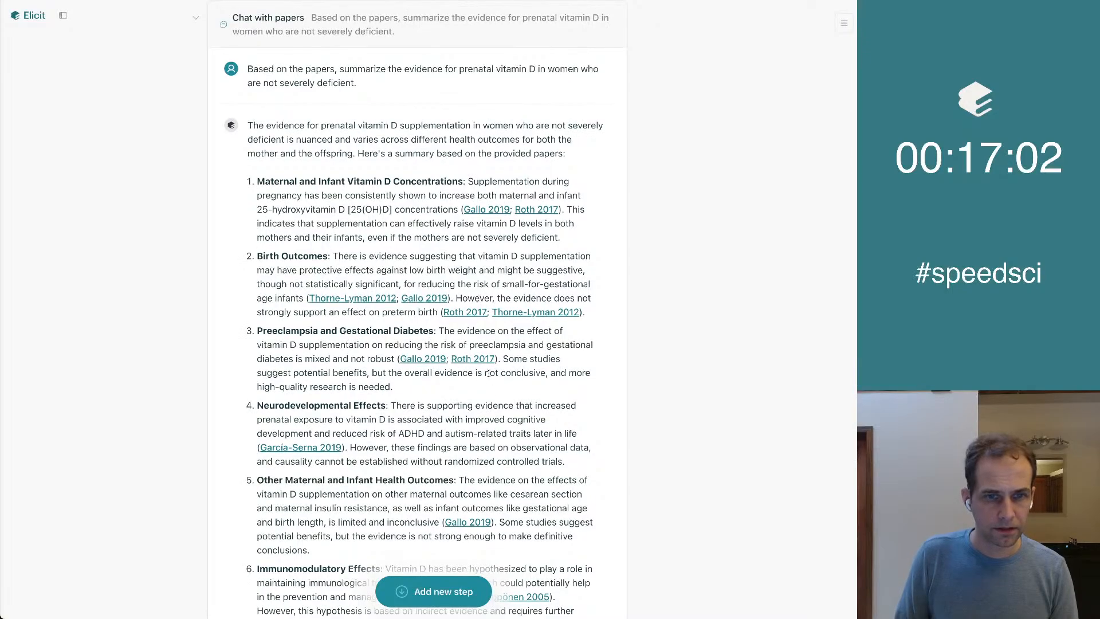
pyautogui.scroll(1, 488, 373)
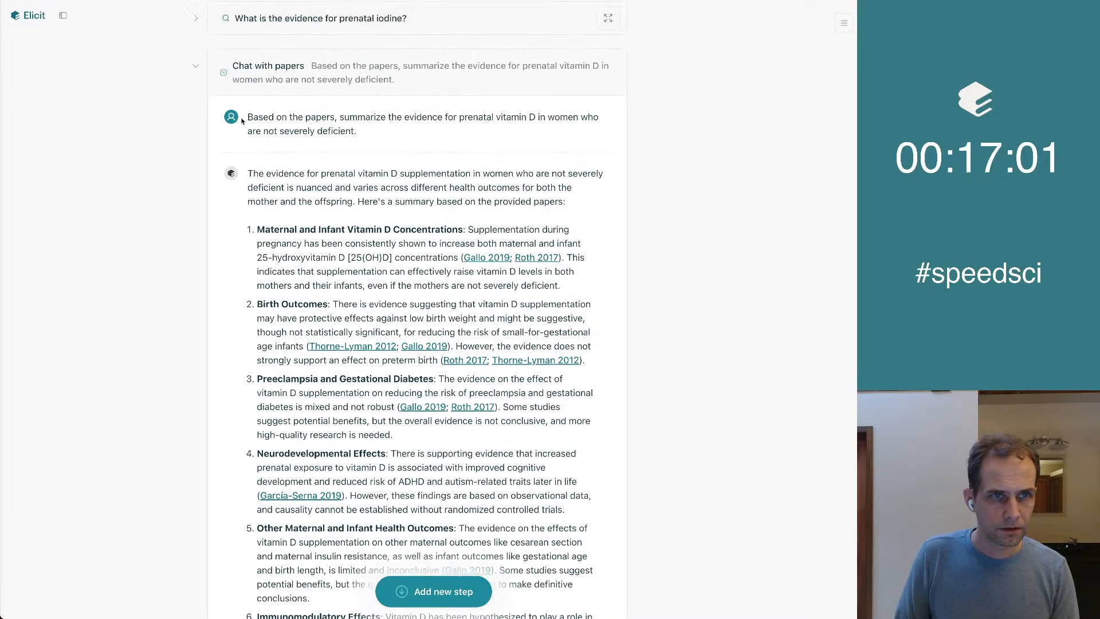
pyautogui.click(197, 68)
# Add a step that asks a new question and finds papers below the folic acid chat, and enter "Roth 2011" as the question.
pyautogui.scroll(-8, 433, 266)
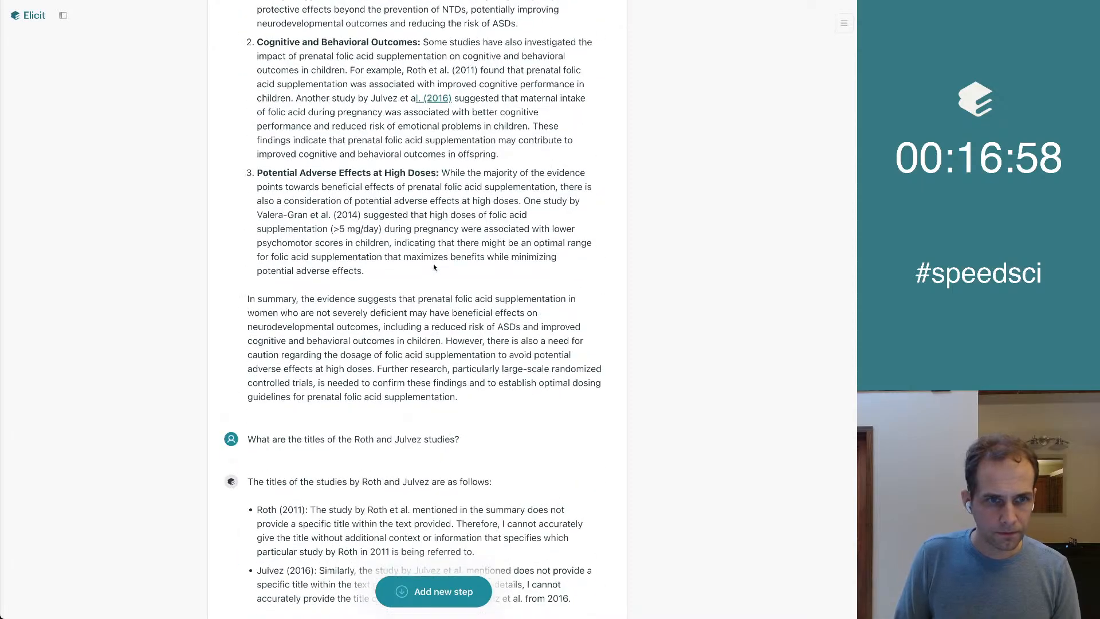
pyautogui.scroll(-5, 433, 266)
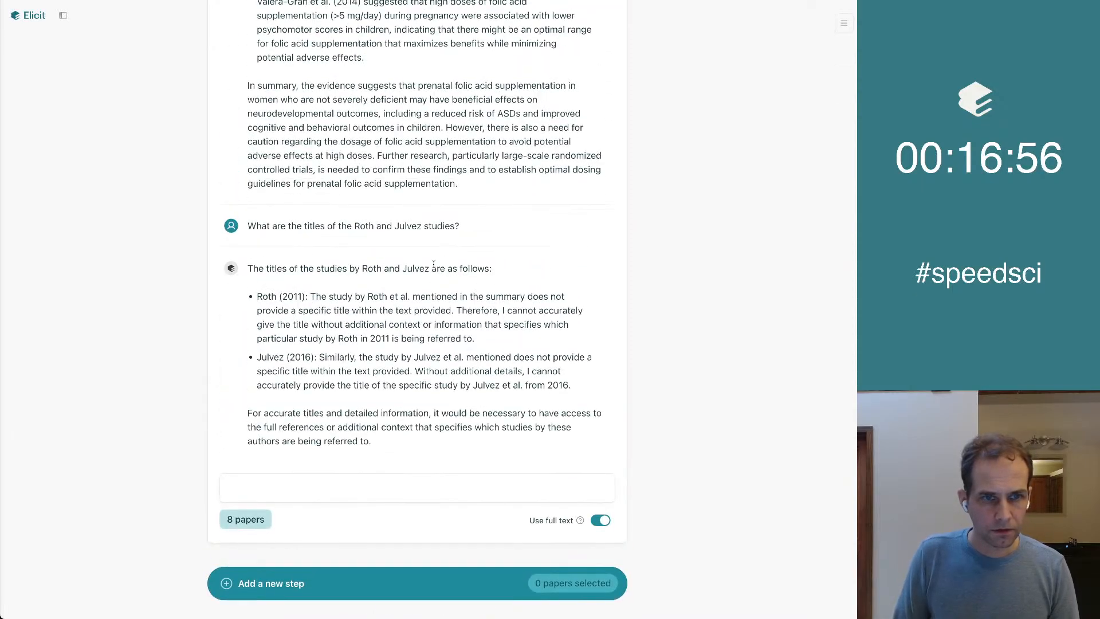
pyautogui.scroll(10, 434, 264)
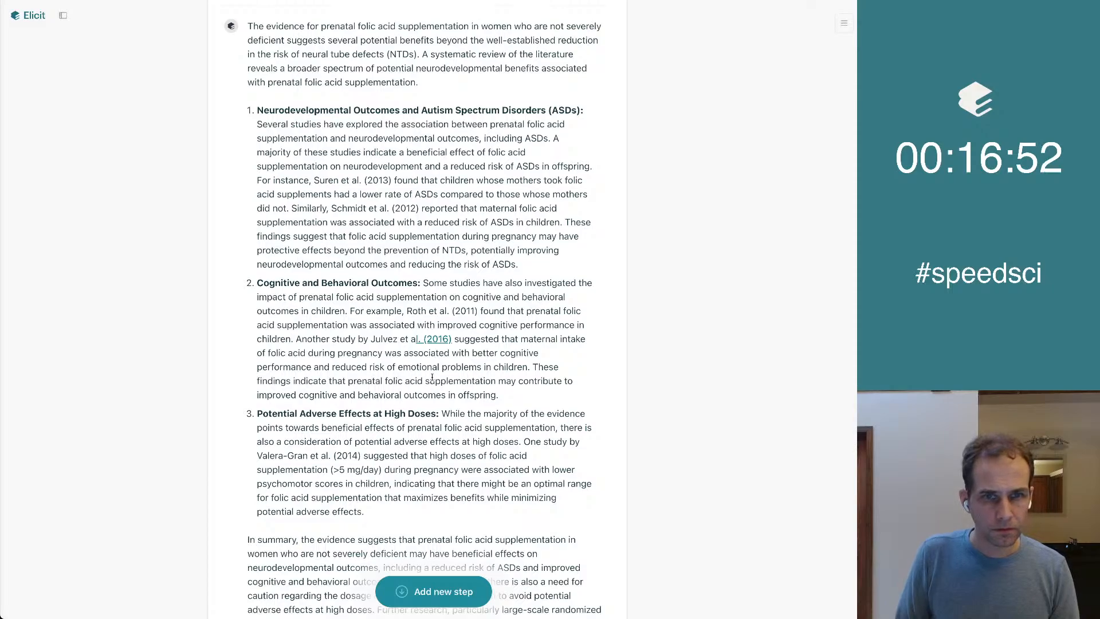
pyautogui.scroll(-15, 269, 566)
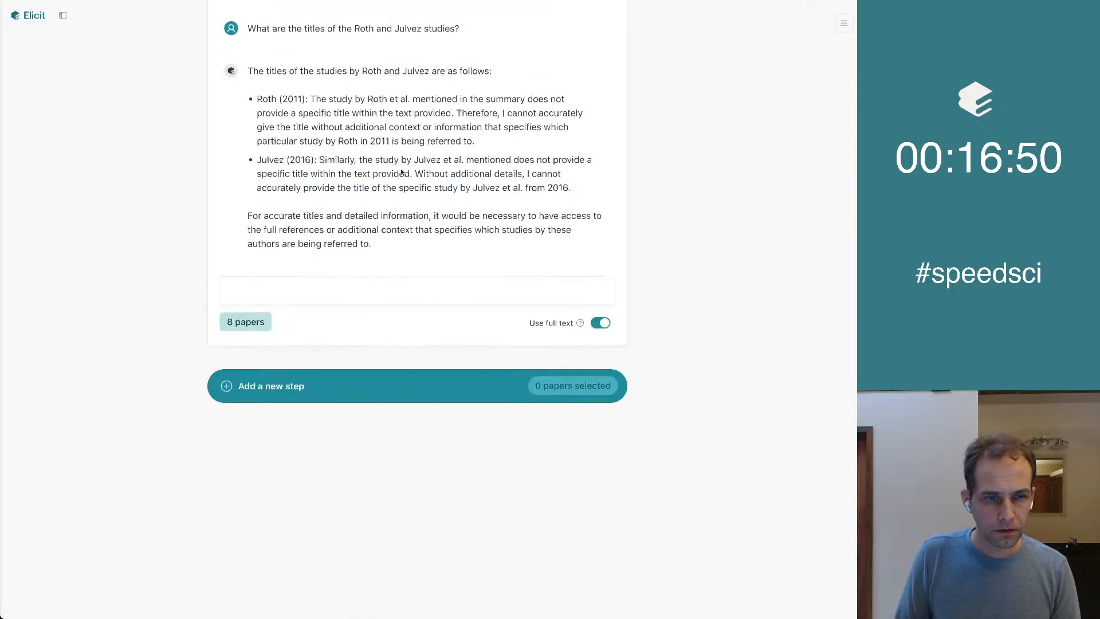
pyautogui.click(288, 380)
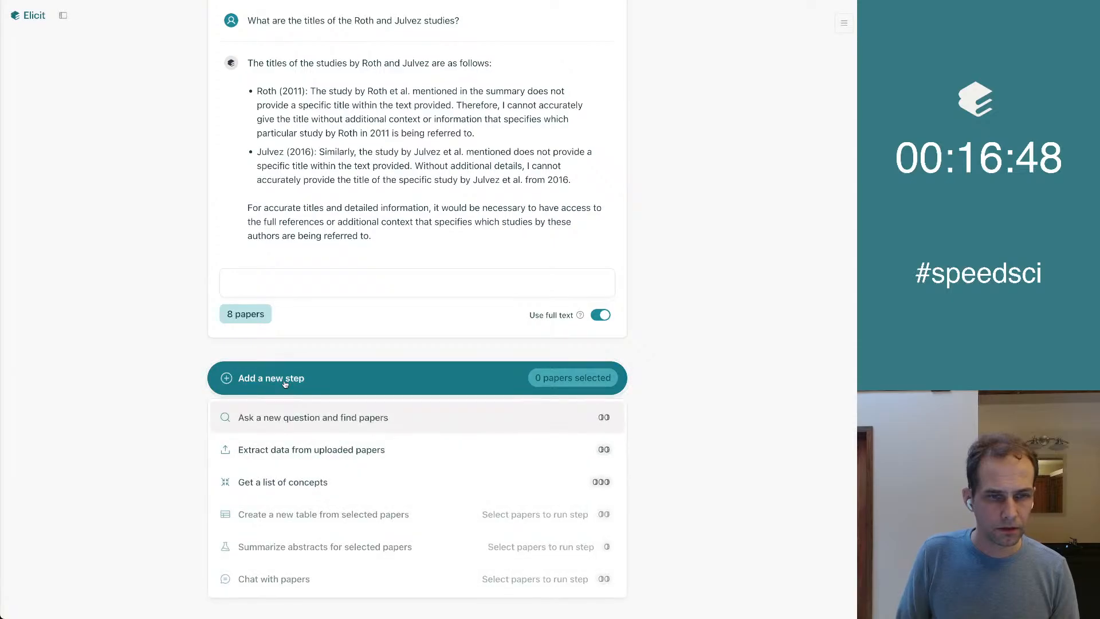
pyautogui.click(311, 419)
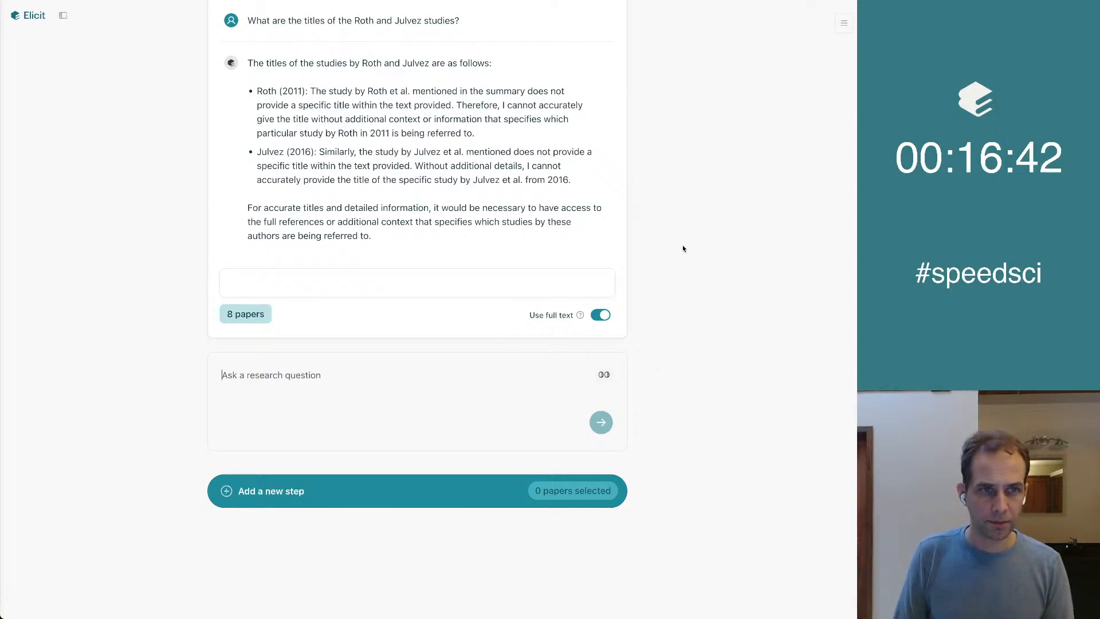
pyautogui.write('Roth 2011')
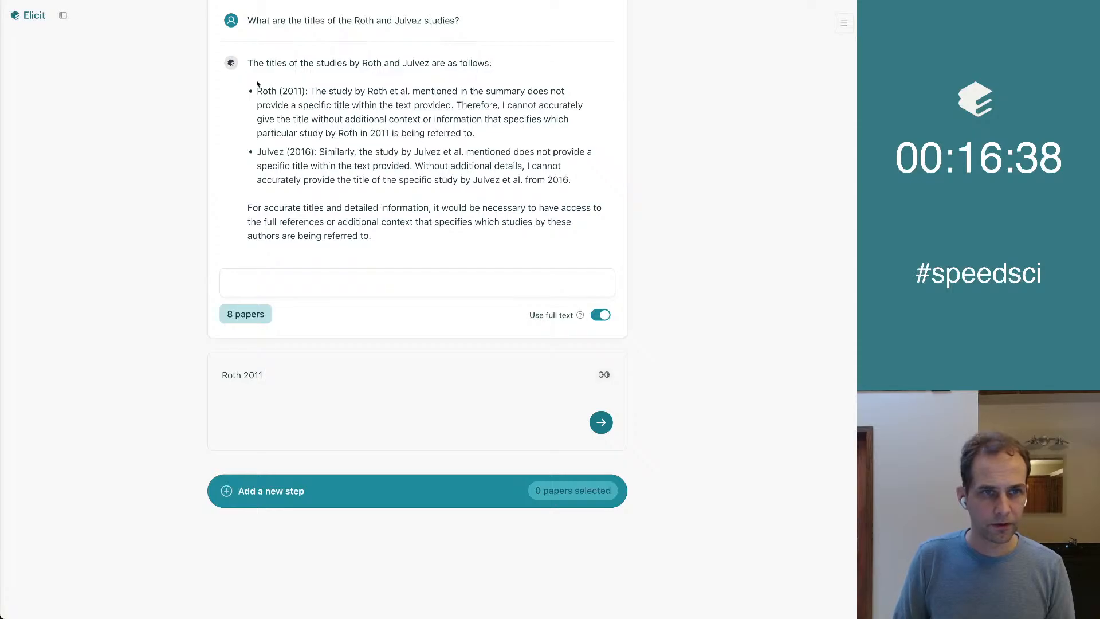
pyautogui.moveTo(256, 90); pyautogui.dragTo(300, 92)
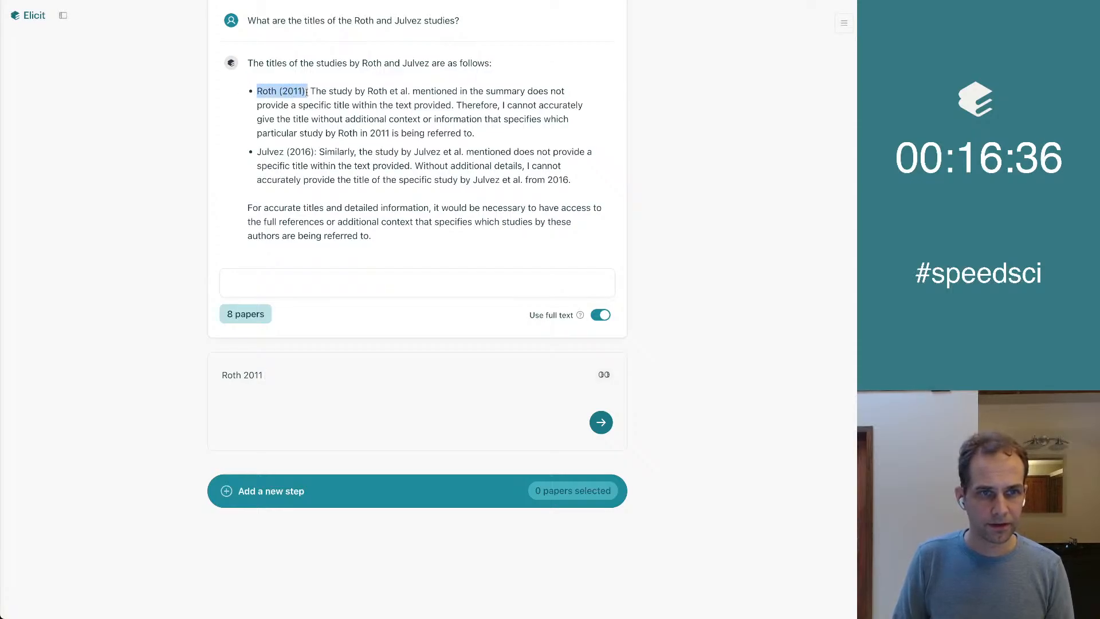
pyautogui.click(307, 92)
# Reread the folic acid chat's answer and the prenatal folic acid results summary for the context of the Roth 2011 citation.
pyautogui.scroll(2, 469, 205)
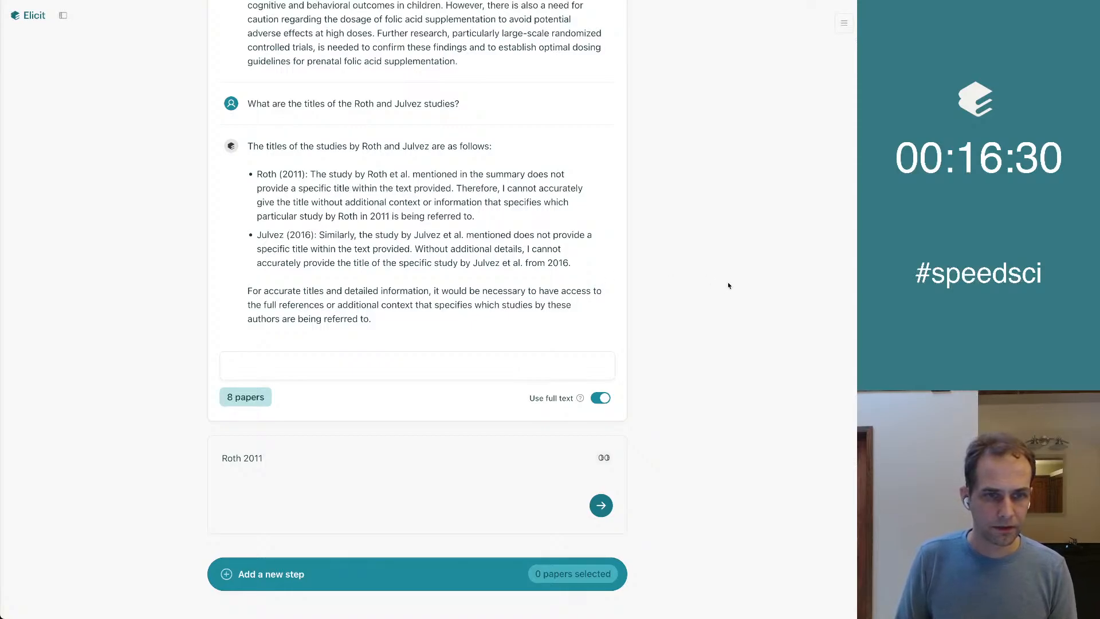
pyautogui.scroll(3, 705, 195)
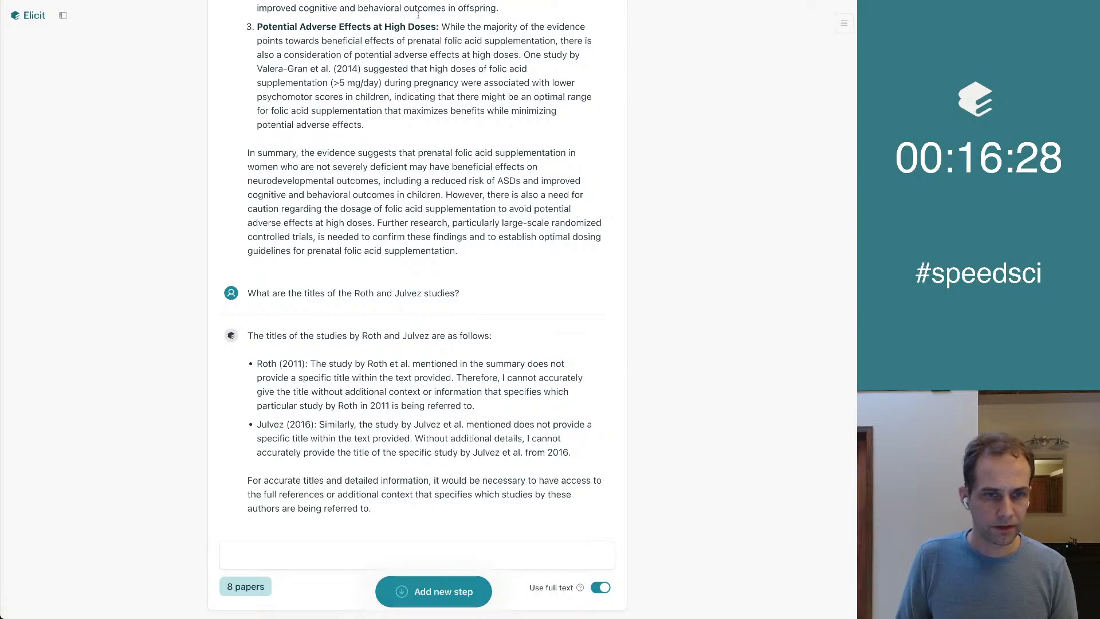
pyautogui.scroll(10, 646, 377)
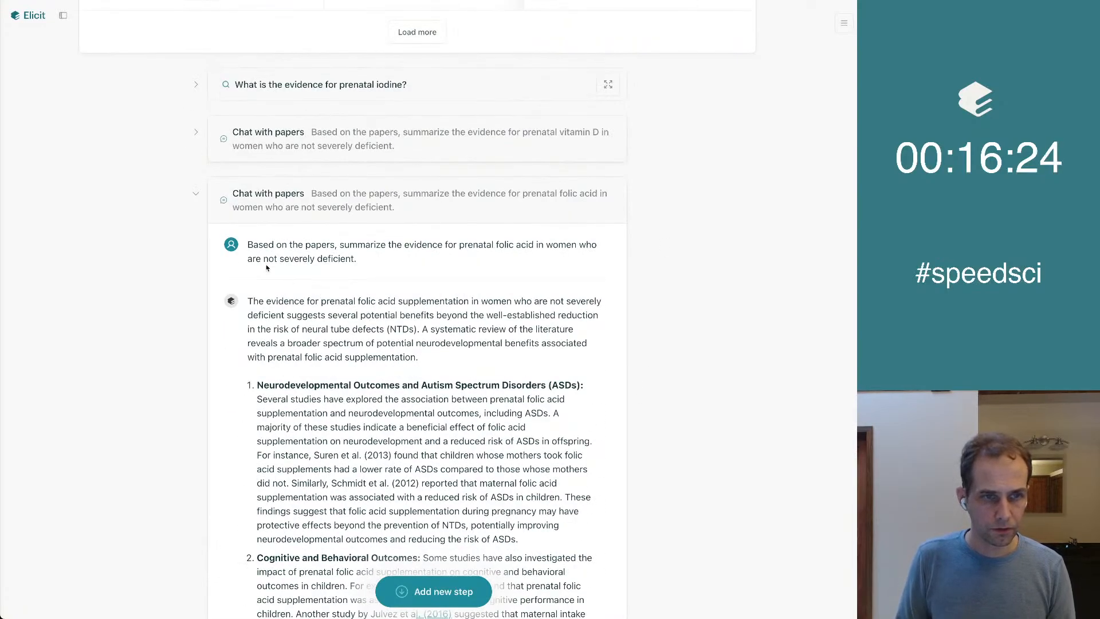
pyautogui.scroll(-10, 709, 364)
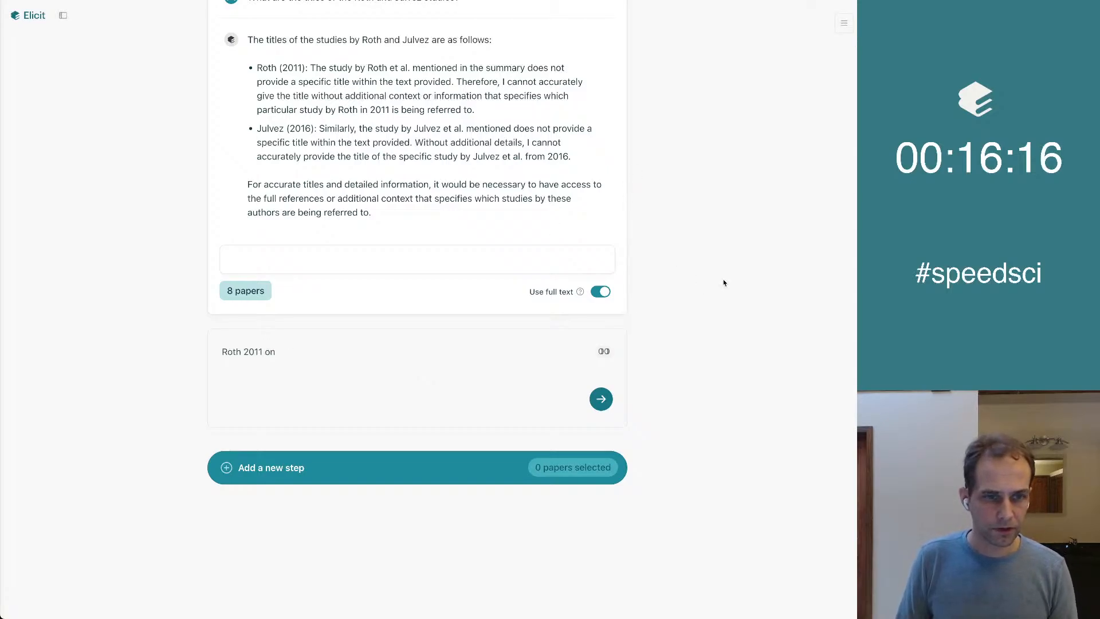
pyautogui.scroll(10, 723, 281)
pyautogui.scroll(8, 723, 283)
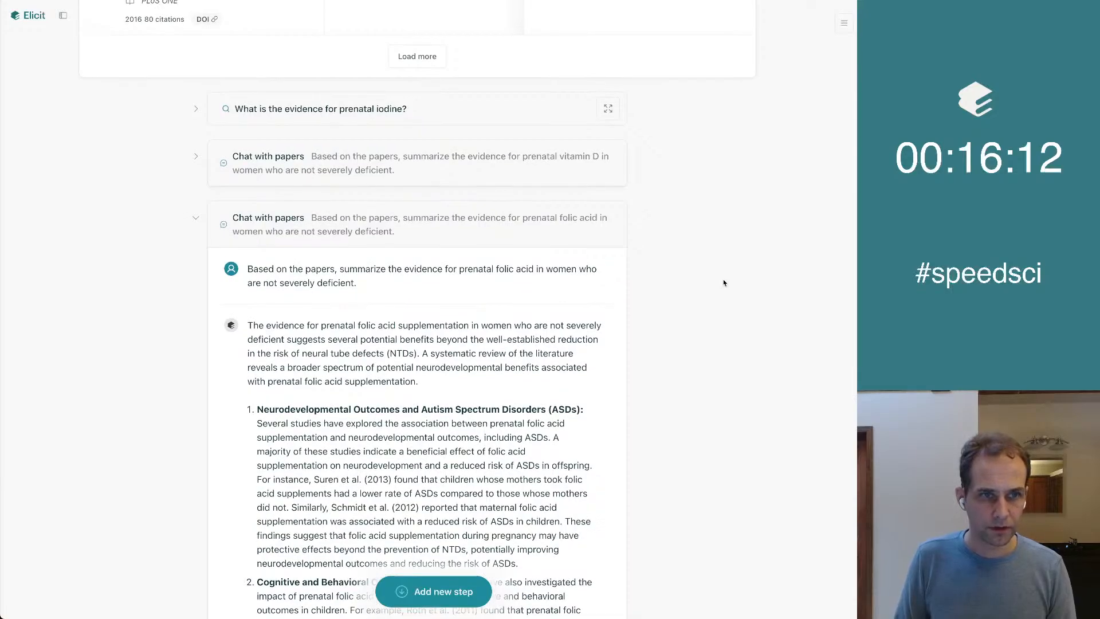
pyautogui.scroll(15, 627, 457)
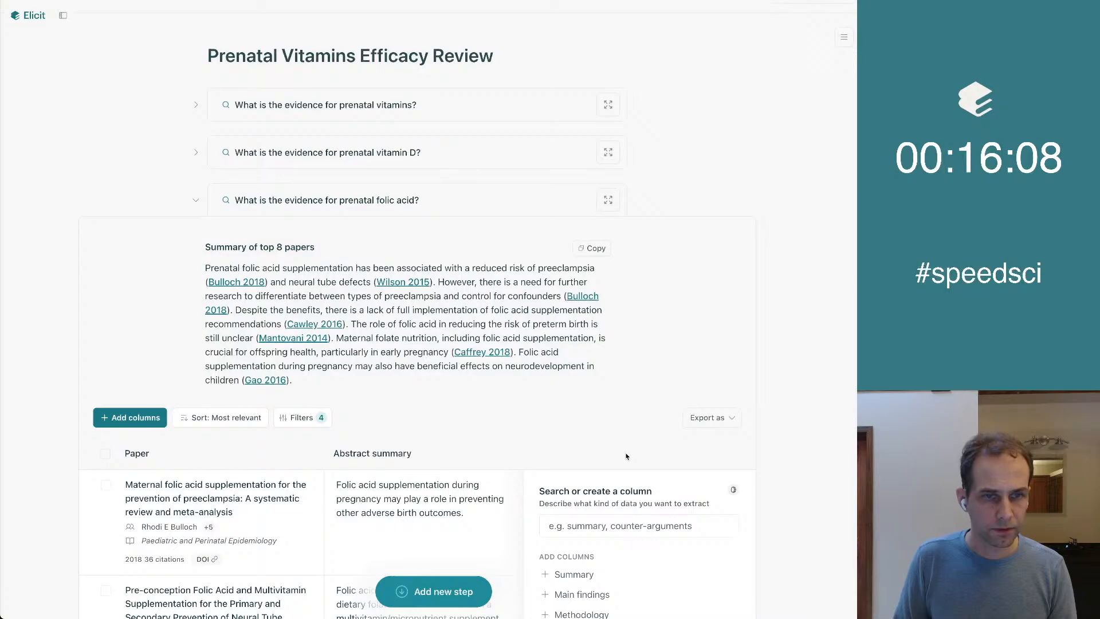
pyautogui.scroll(-20, 627, 457)
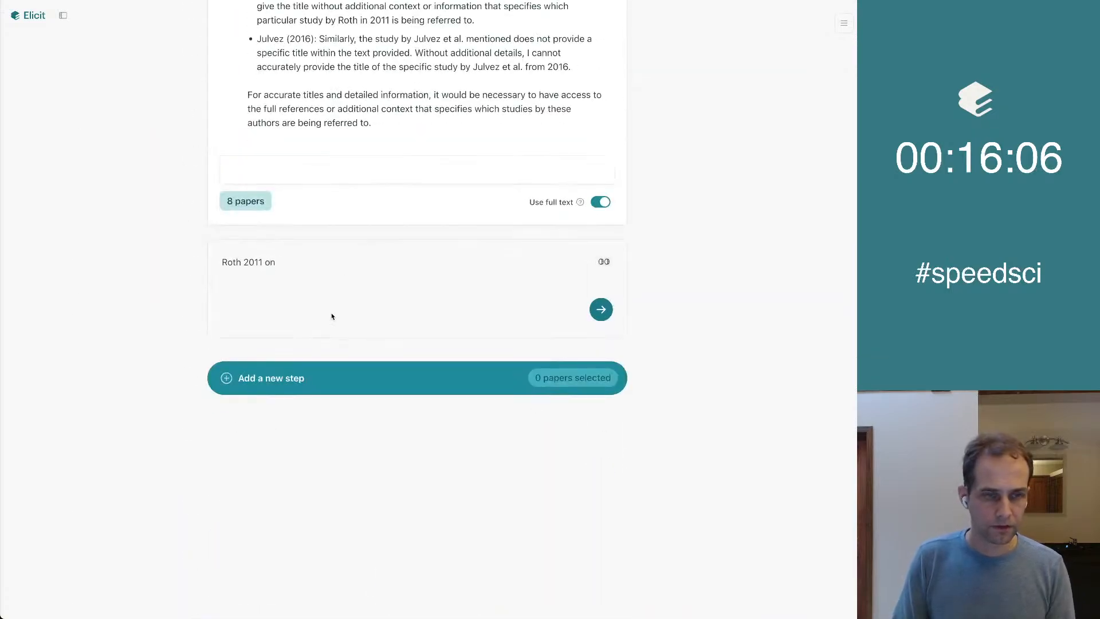
# Complete the new question as "Roth 2011 on prenatal folic acid", copy its text, and run the paper search.
pyautogui.write('prenatal folic a')
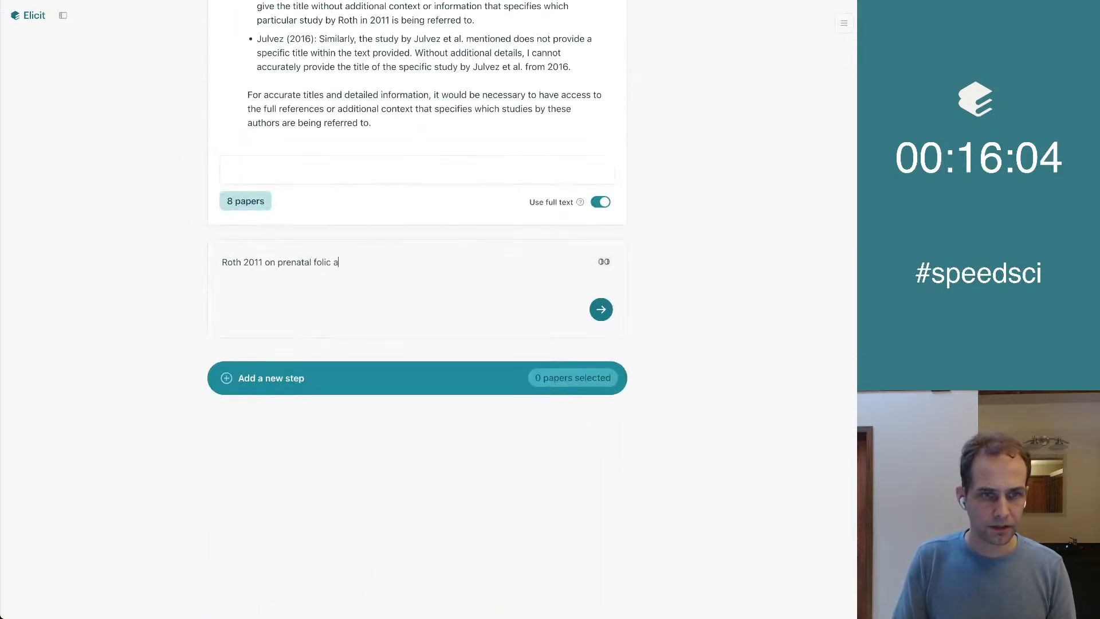
pyautogui.write('cid')
pyautogui.hotkey('ctrl', 'a')
pyautogui.press('super+c')
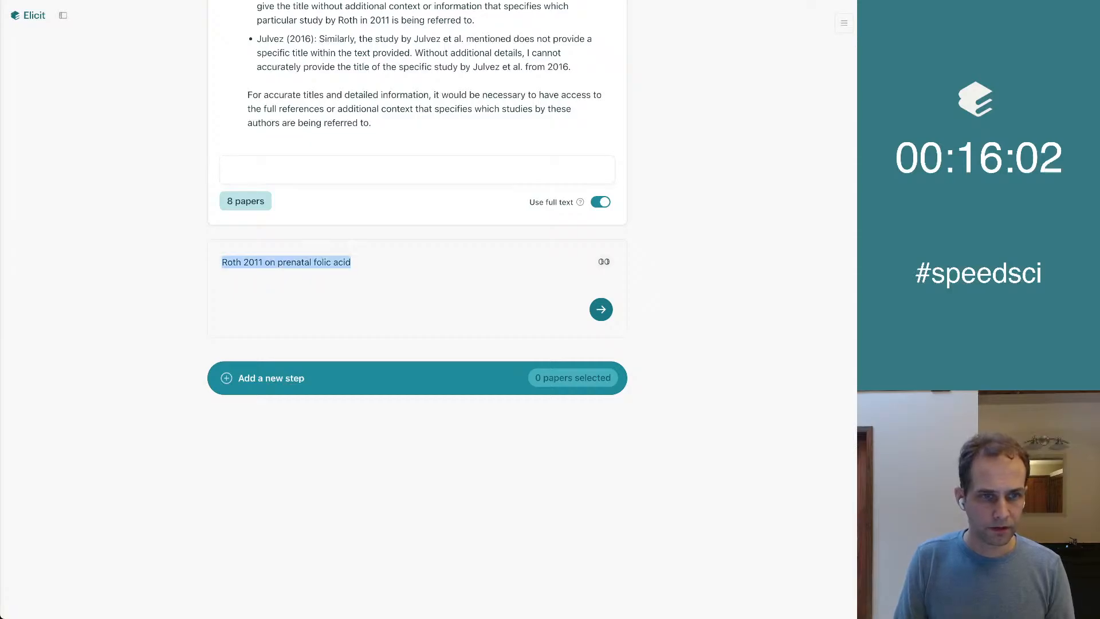
pyautogui.press('Return')
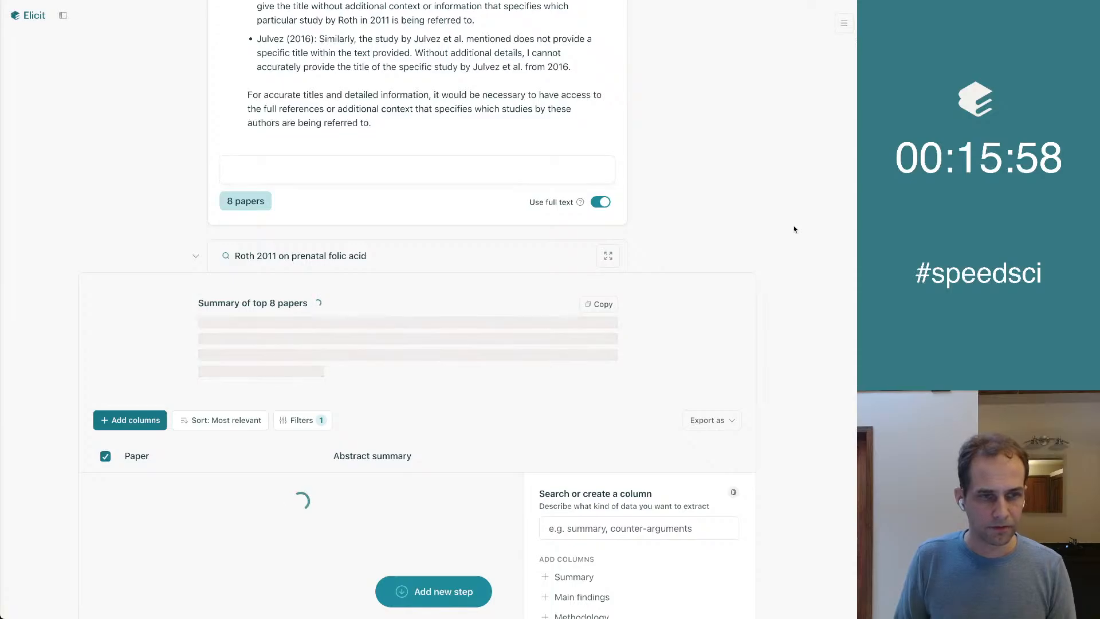
# Check the summary and papers found for "Roth 2011 on prenatal folic acid" for the cited Roth study.
pyautogui.scroll(-4, 30, 207)
pyautogui.rightClick(29, 206)
pyautogui.click(33, 167)
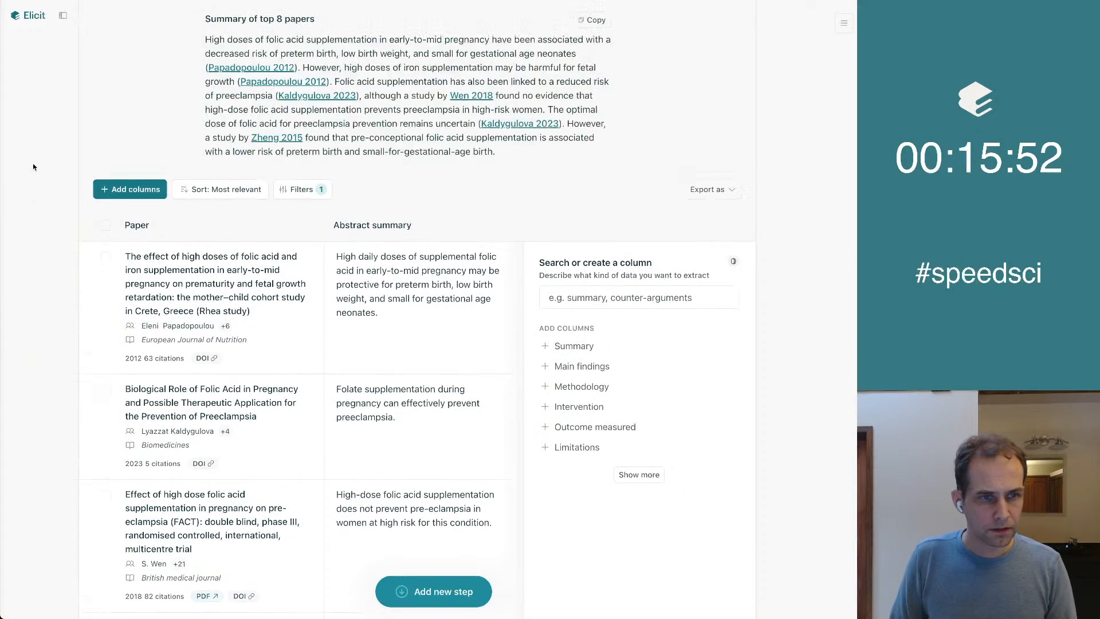
pyautogui.scroll(-10, 33, 166)
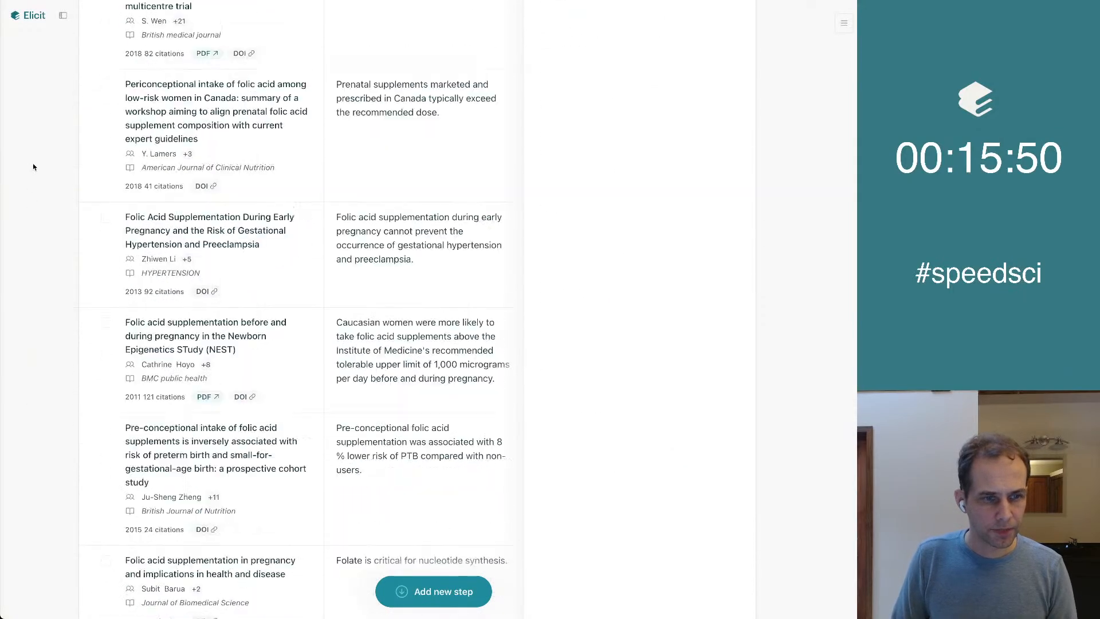
pyautogui.scroll(20, 32, 167)
pyautogui.scroll(-4, 33, 167)
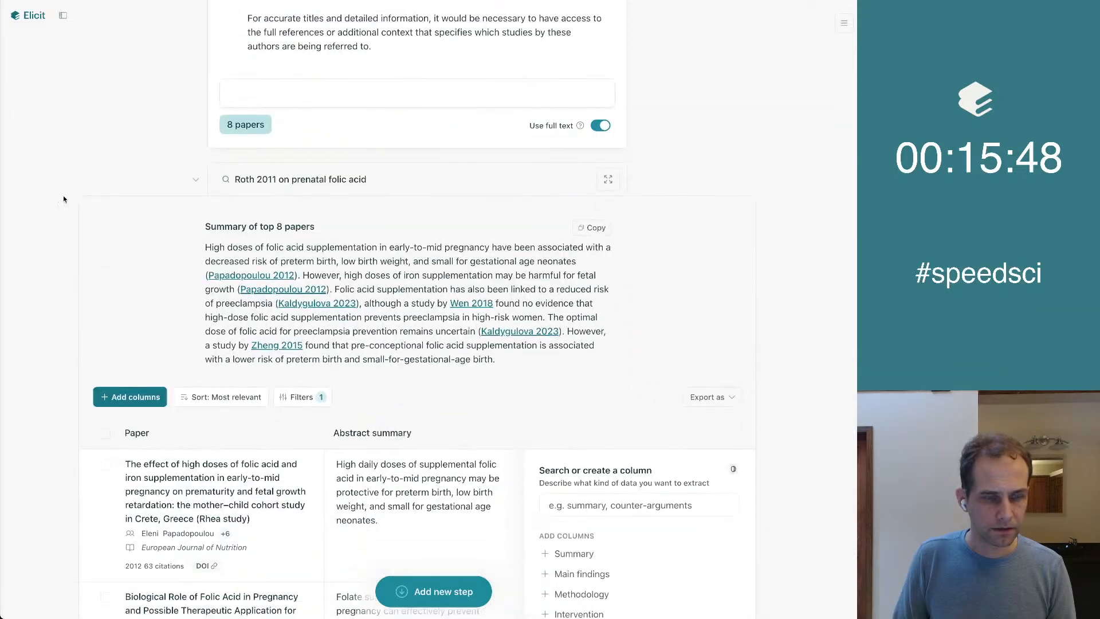
# Collapse the "Roth 2011 on prenatal folic acid" results and the folic acid chat.
pyautogui.click(196, 179)
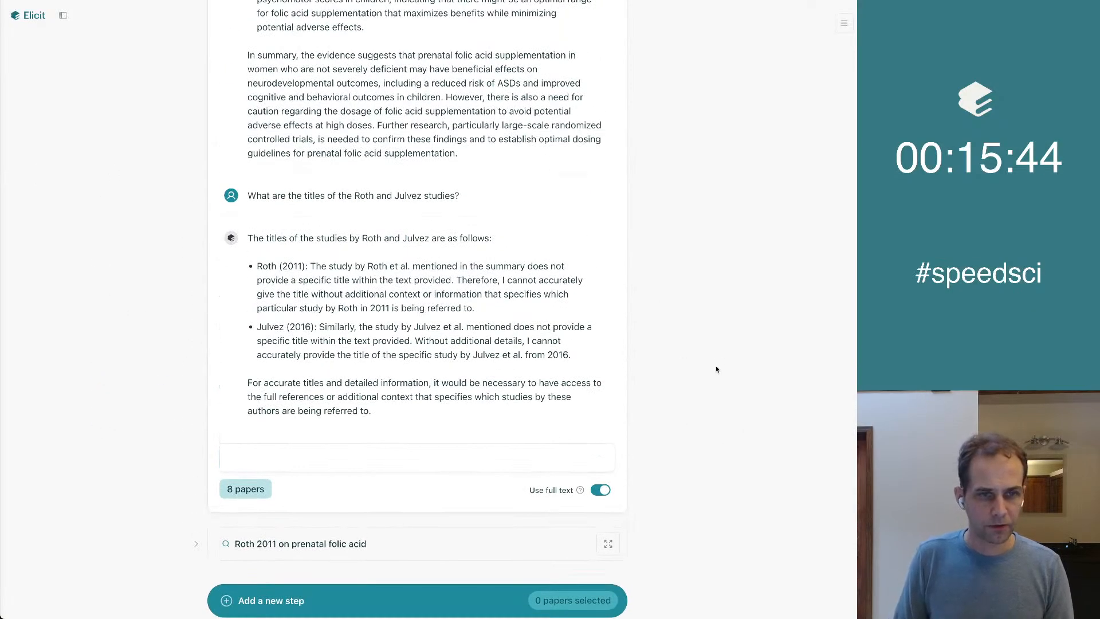
pyautogui.scroll(8, 716, 369)
pyautogui.scroll(10, 716, 369)
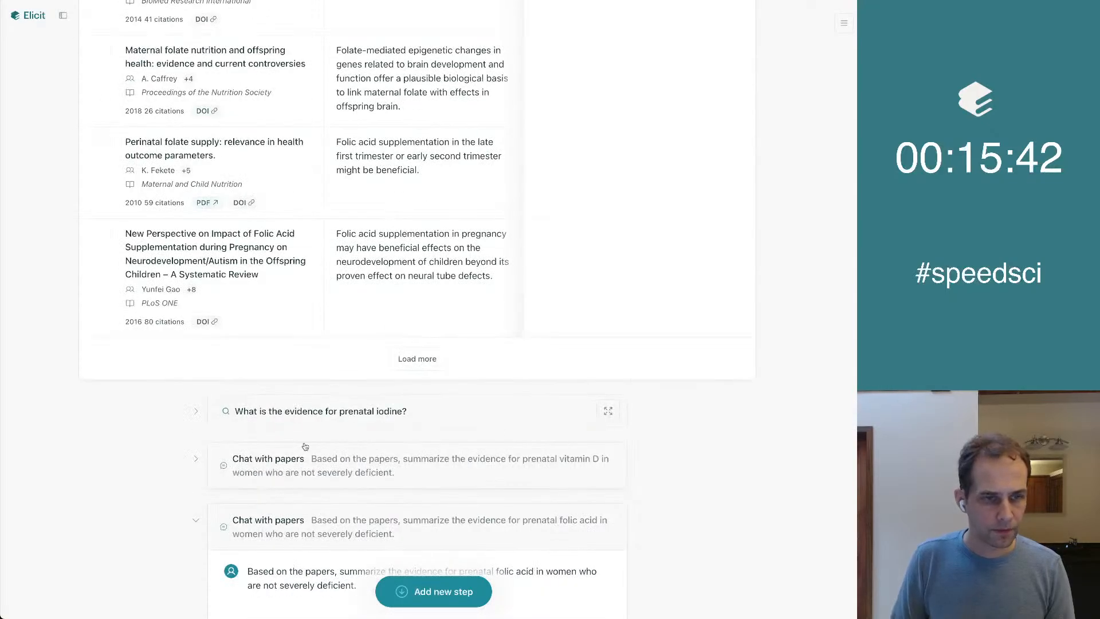
pyautogui.click(195, 520)
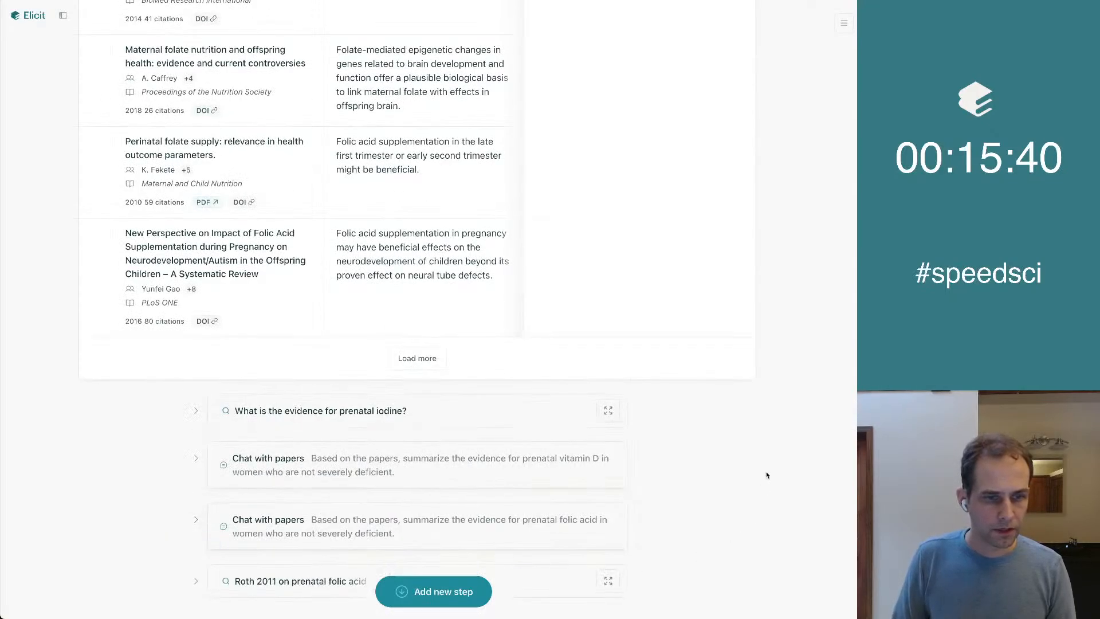
# Select all 8 papers in the prenatal folic acid results table and add a chat with them as a new step.
pyautogui.scroll(15, 767, 475)
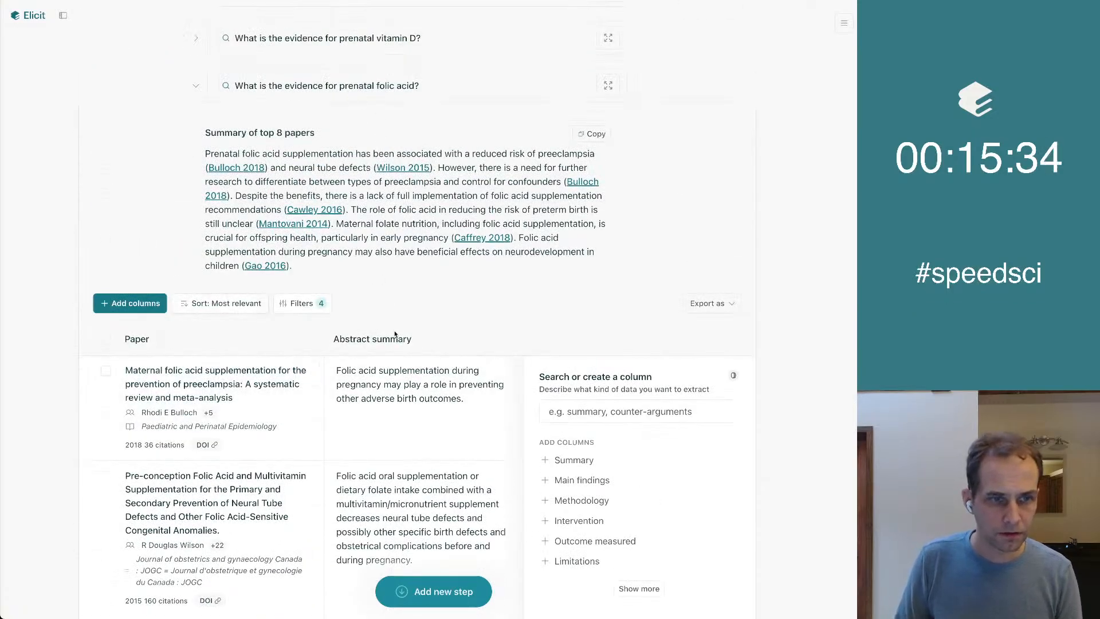
pyautogui.scroll(-3, 424, 287)
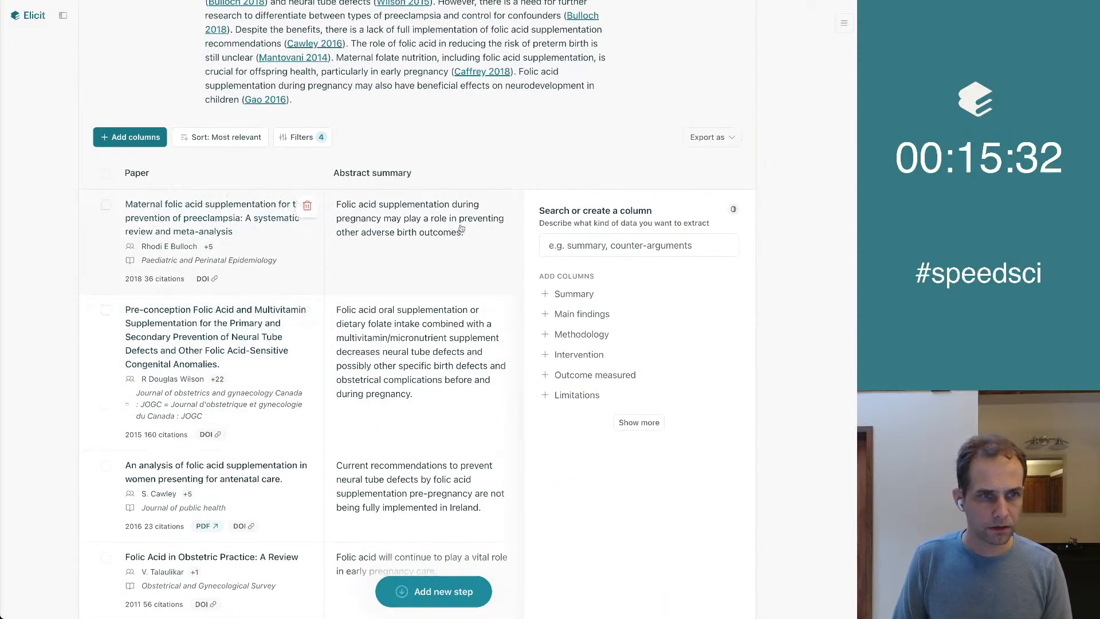
pyautogui.click(106, 174)
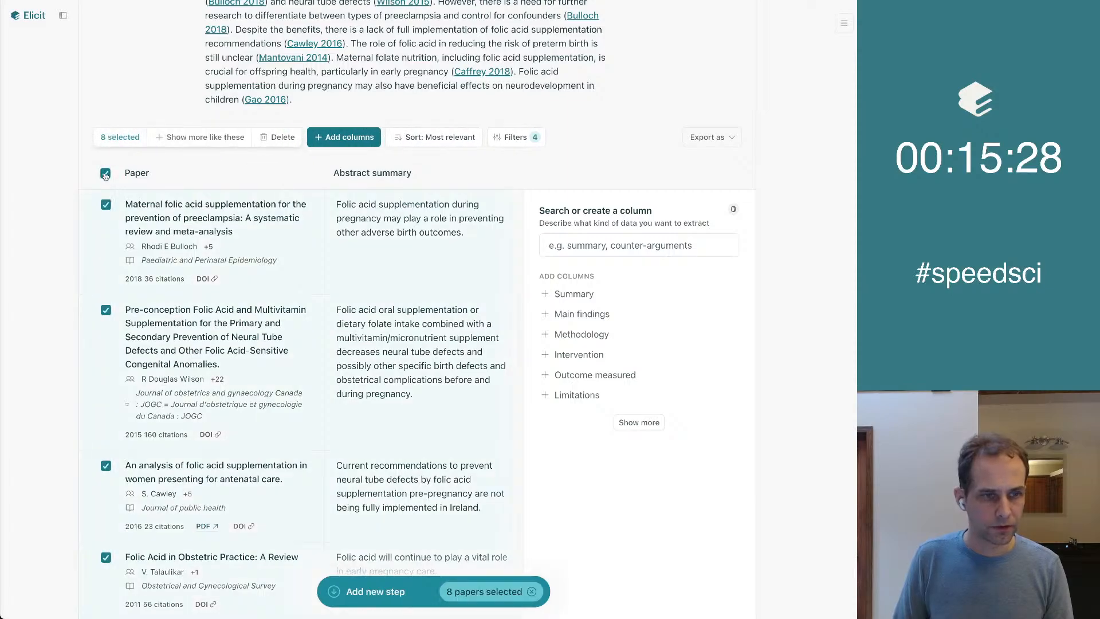
pyautogui.scroll(-4, 34, 362)
pyautogui.scroll(-10, 34, 363)
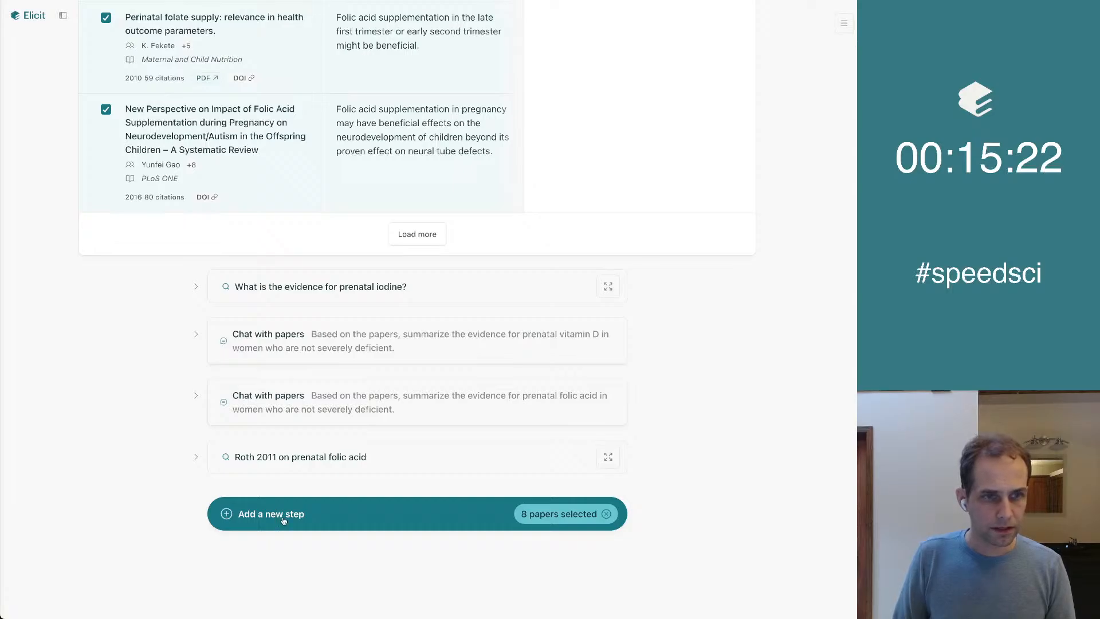
pyautogui.click(283, 520)
pyautogui.click(294, 475)
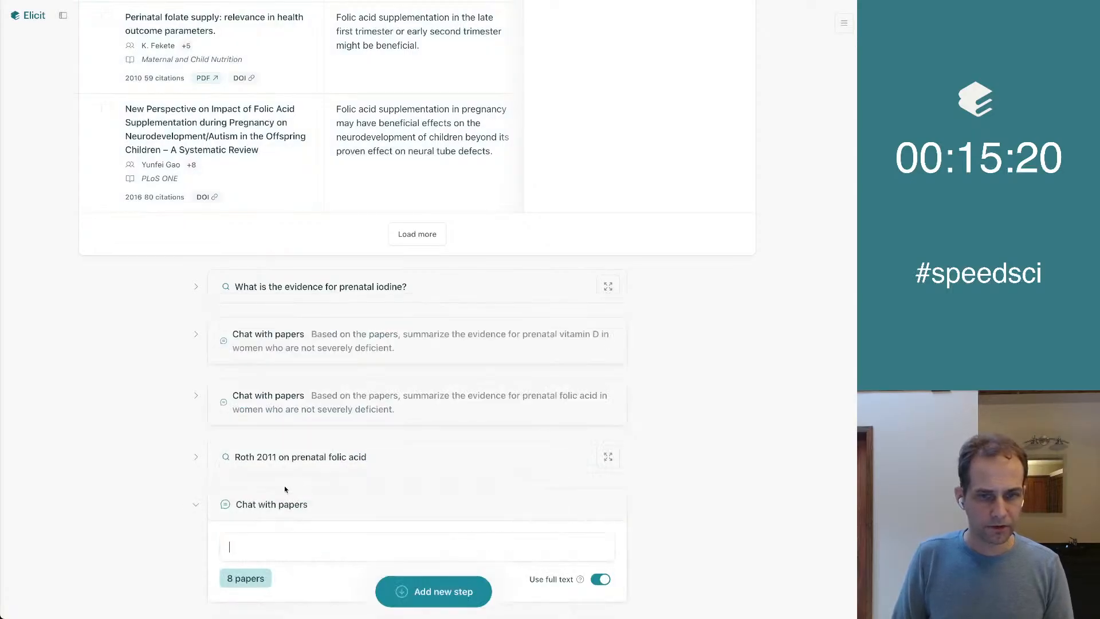
pyautogui.scroll(-3, 54, 422)
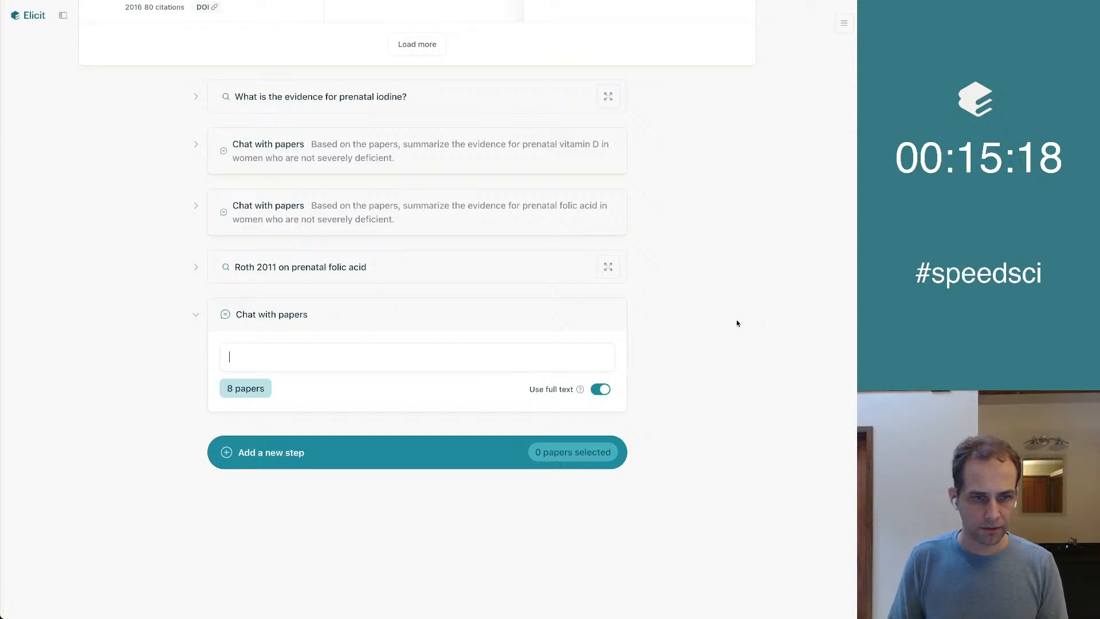
pyautogui.press('super+v')
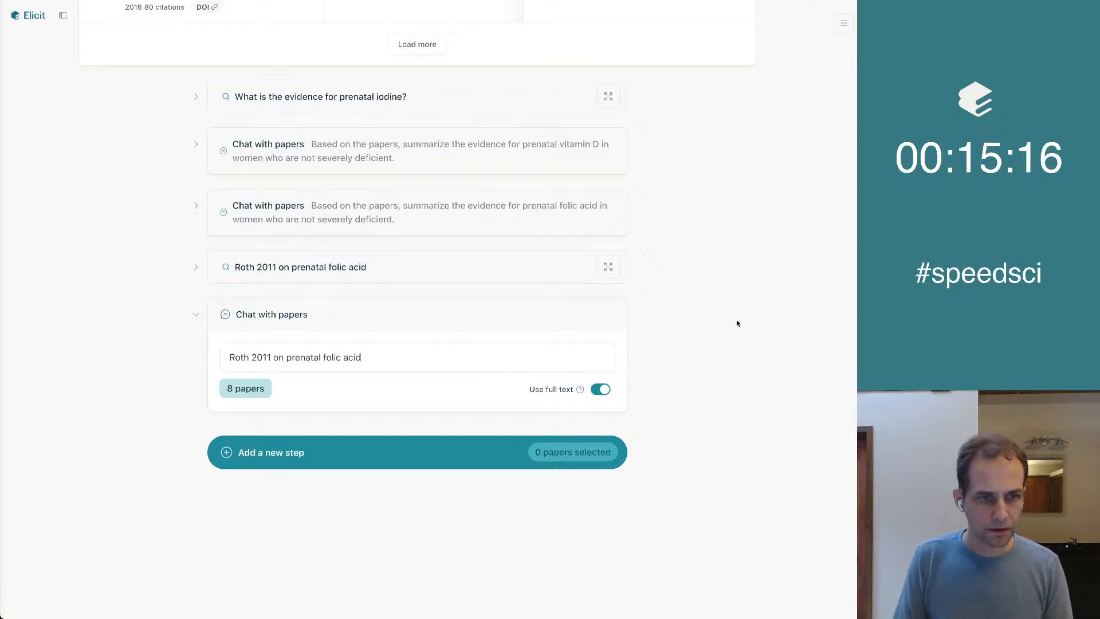
pyautogui.press('super+a')
pyautogui.press('BackSpace')
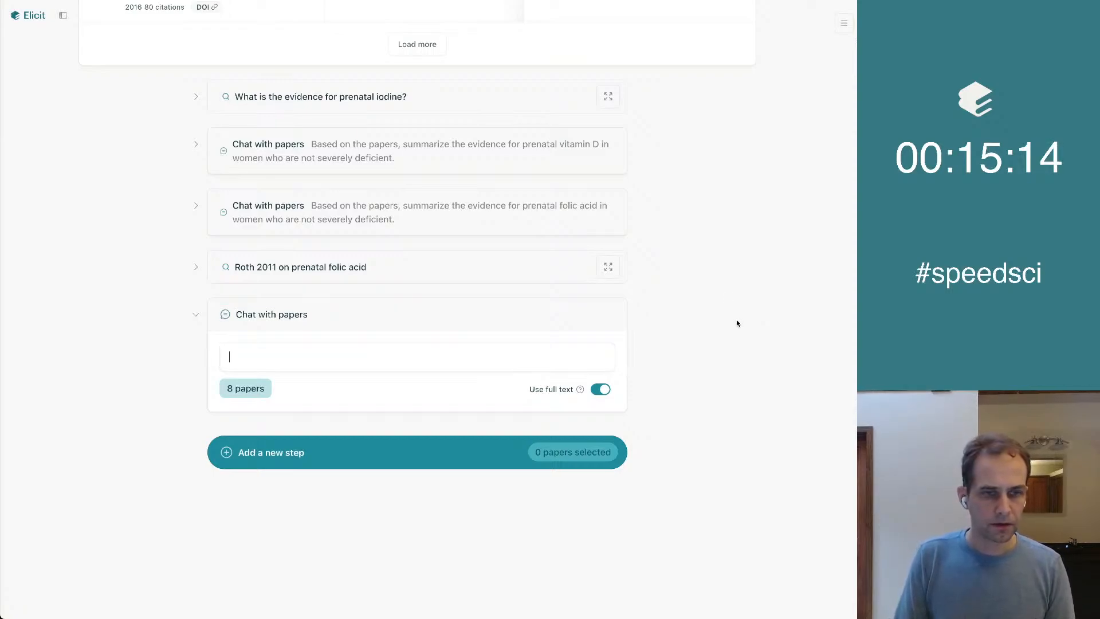
# Begin the new chat's question: "Based on the papers provided, summarize the evidence for prenatal iodine supplementation in women who are not sever".
pyautogui.write('Based on the')
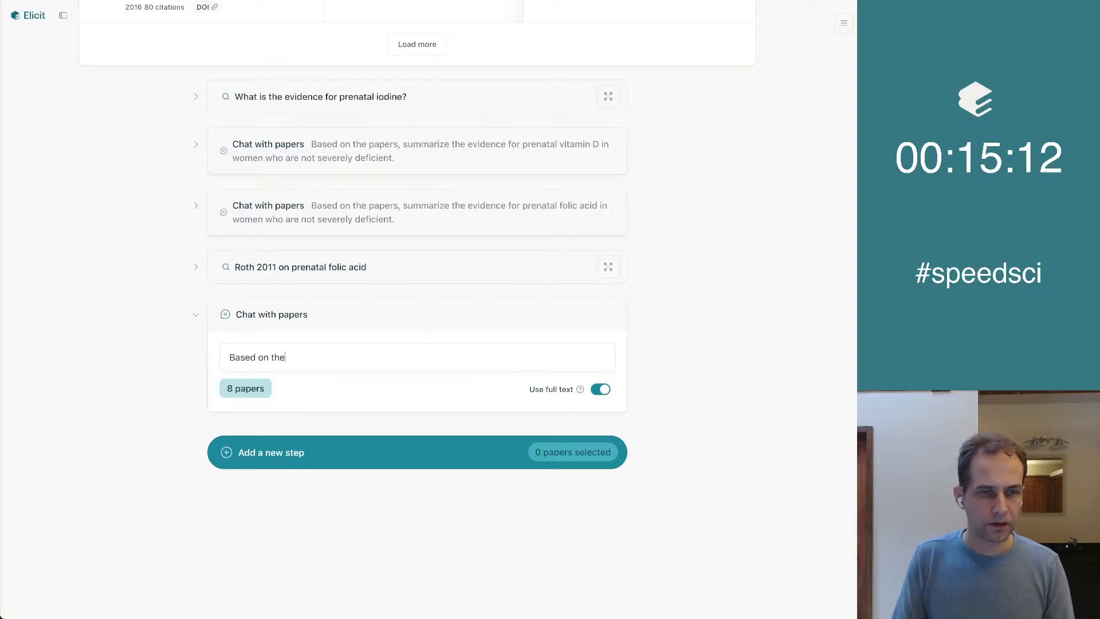
pyautogui.write(' paper sp')
pyautogui.press('BackSpace')
pyautogui.press('BackSpace')
pyautogui.write('s p')
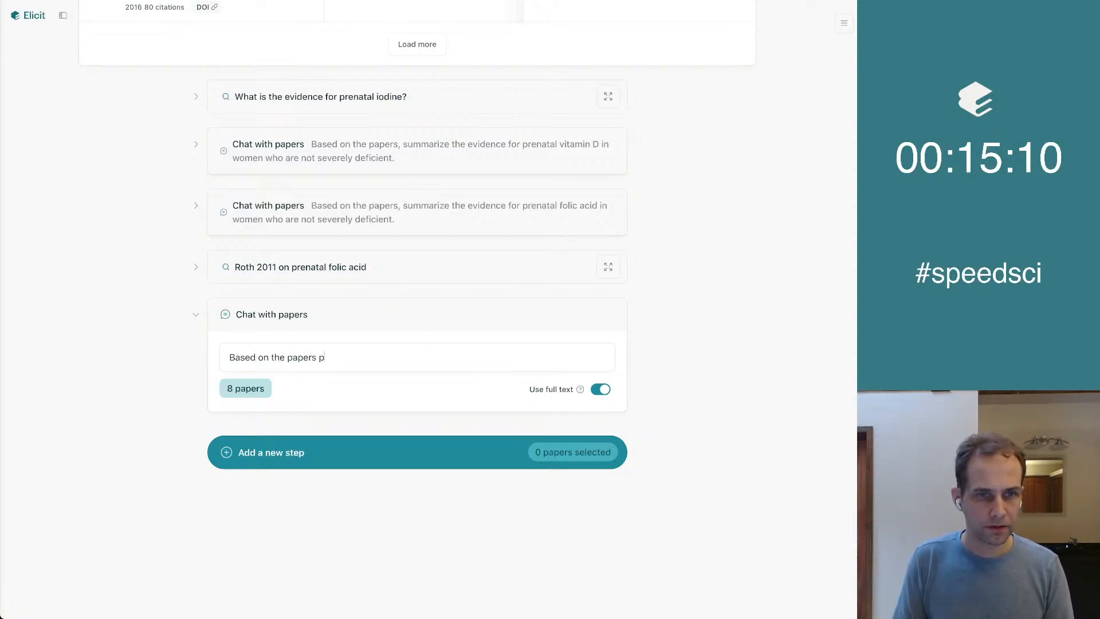
pyautogui.write('rovided, summarize t')
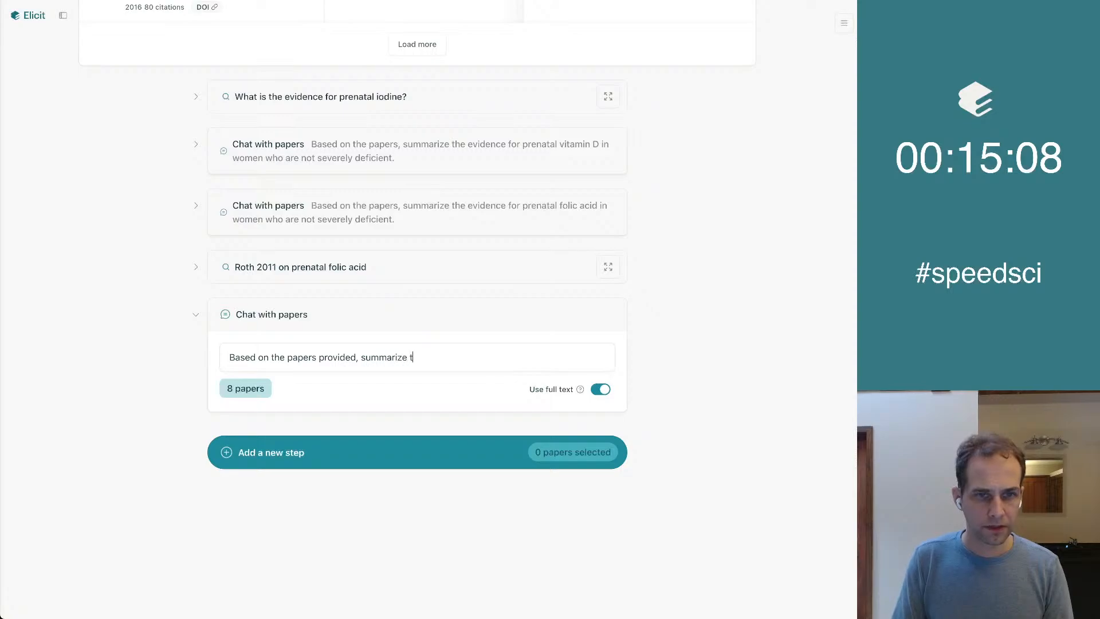
pyautogui.write('he evidence for pre')
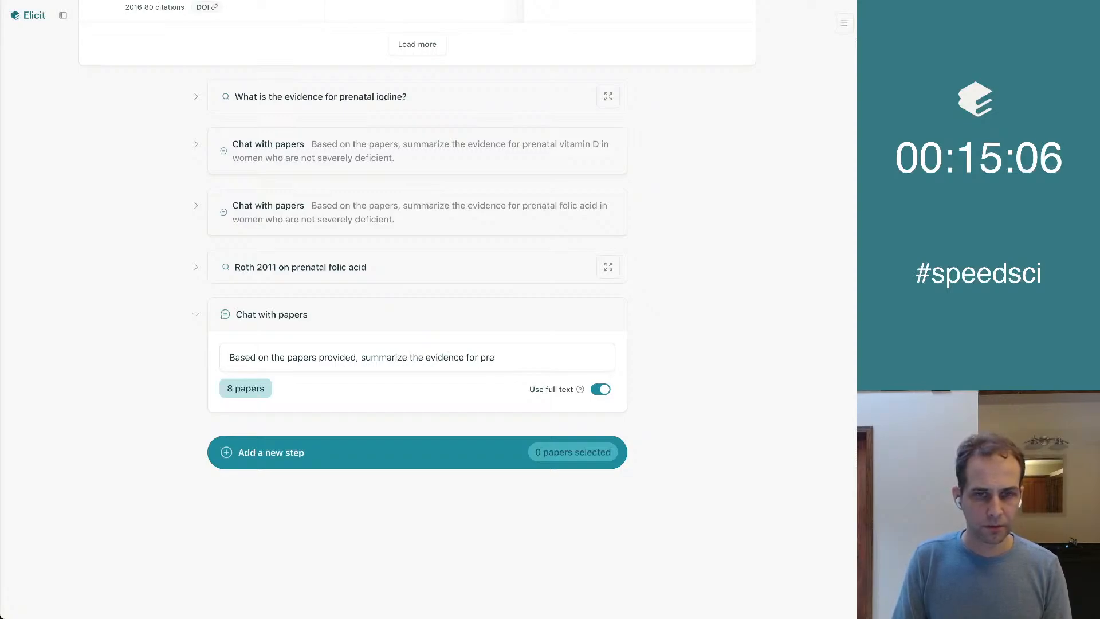
pyautogui.write('natal io')
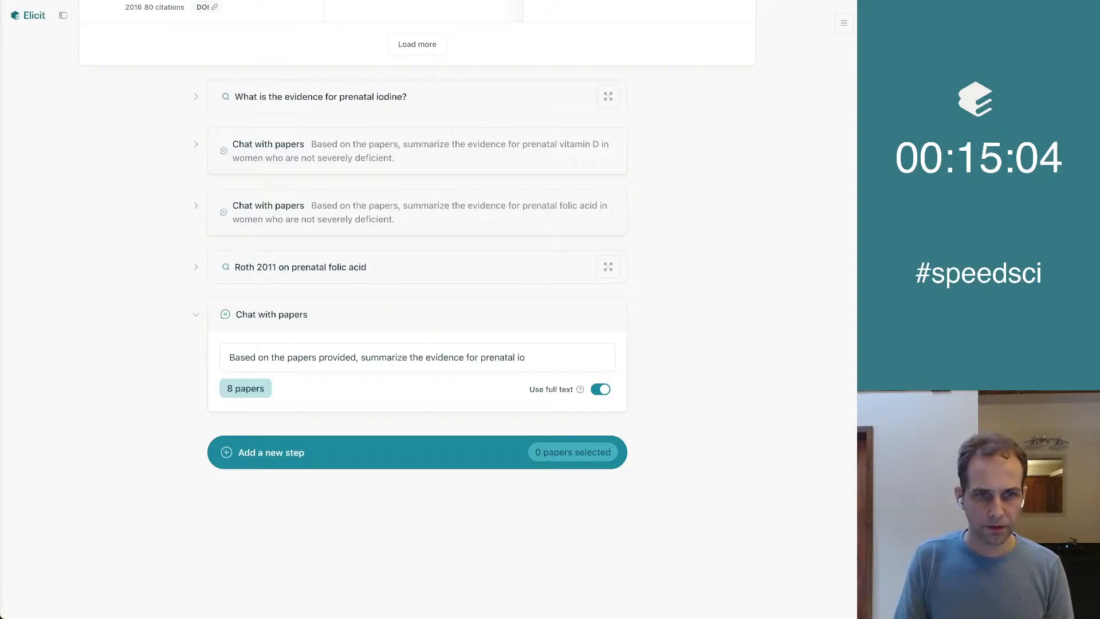
pyautogui.write('dine supplem')
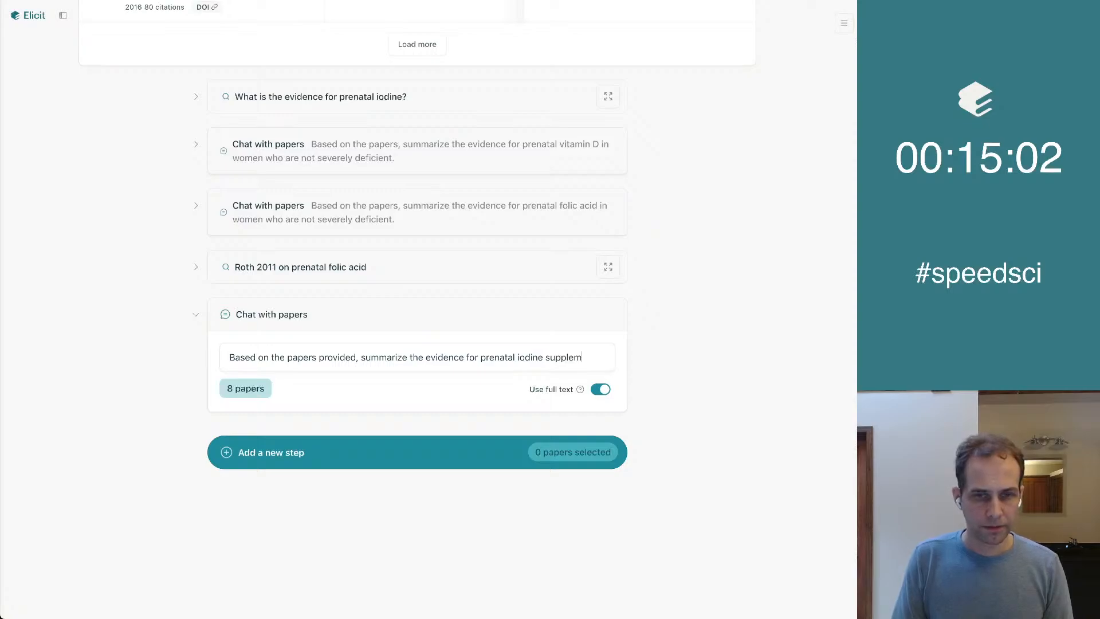
pyautogui.write('entation in women aho')
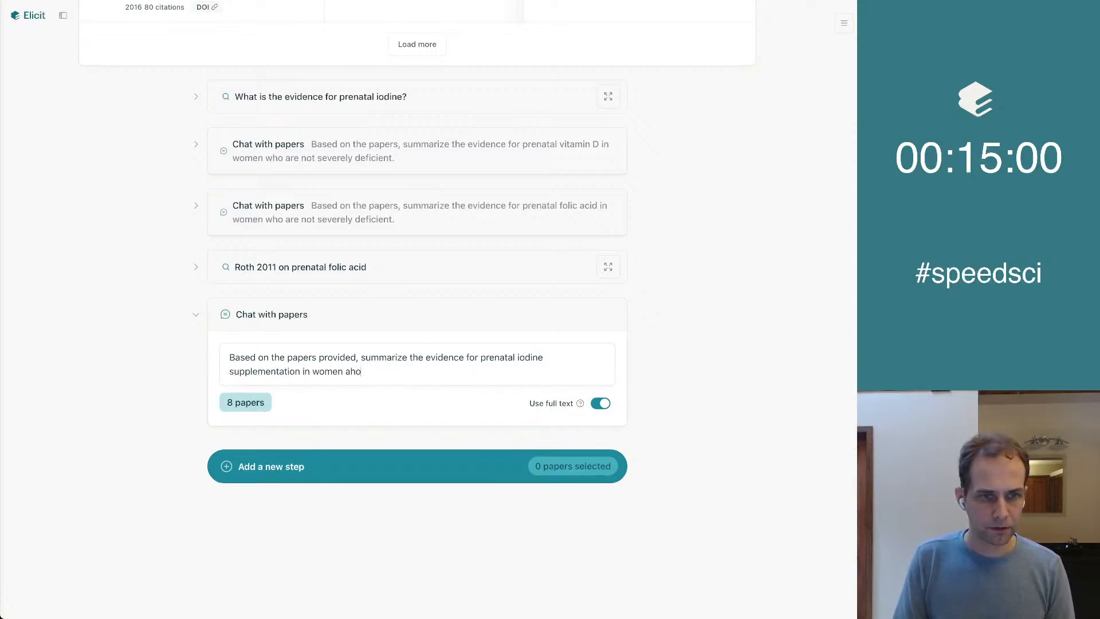
pyautogui.press('BackSpace')
pyautogui.press('BackSpace')
pyautogui.press('BackSpace')
pyautogui.write('who are not sever')
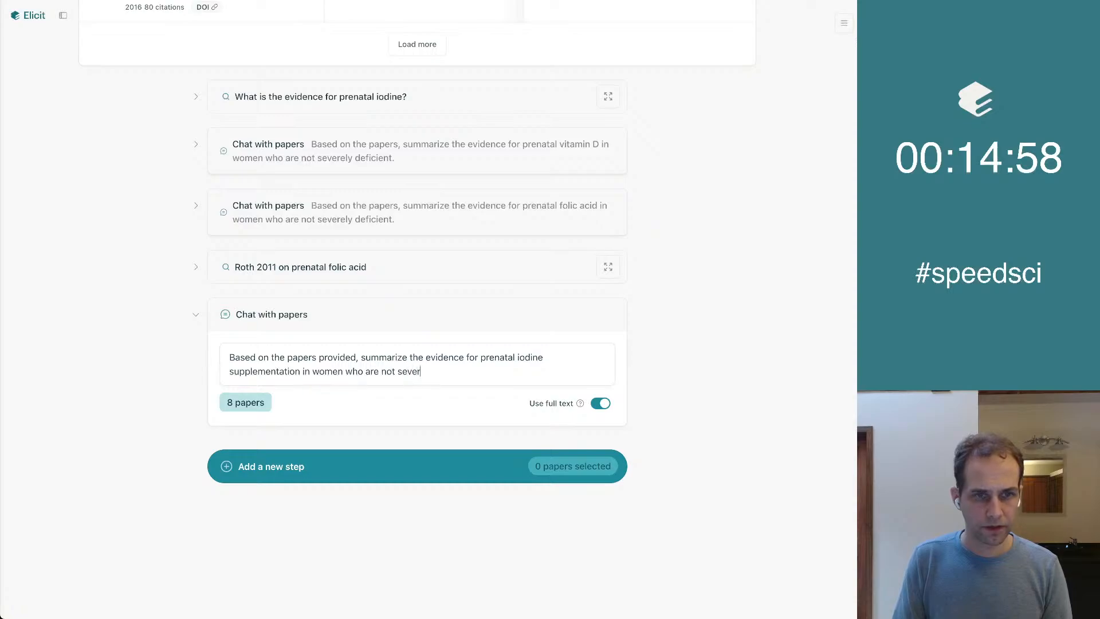
# Complete the question about prenatal iodine supplementation with "in women who are not severely deficient." and submit it to the paper chat.
pyautogui.write('e')
pyautogui.write('ly defi')
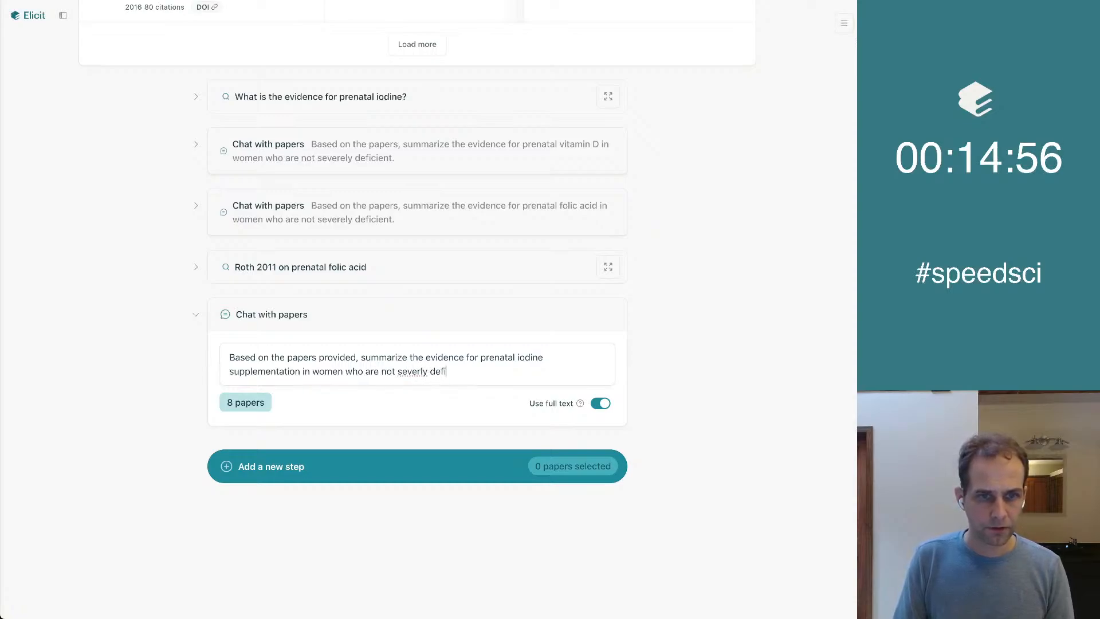
pyautogui.press('BackSpace')
pyautogui.press('BackSpace')
pyautogui.press('BackSpace')
pyautogui.press('BackSpace')
pyautogui.write('sever')
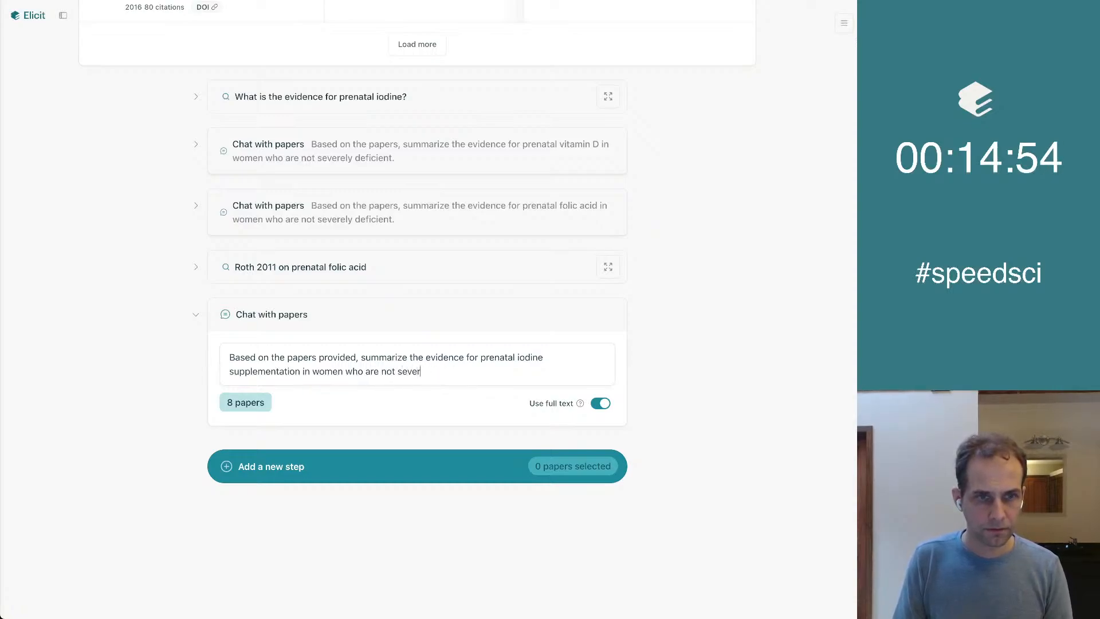
pyautogui.write('ely defiic')
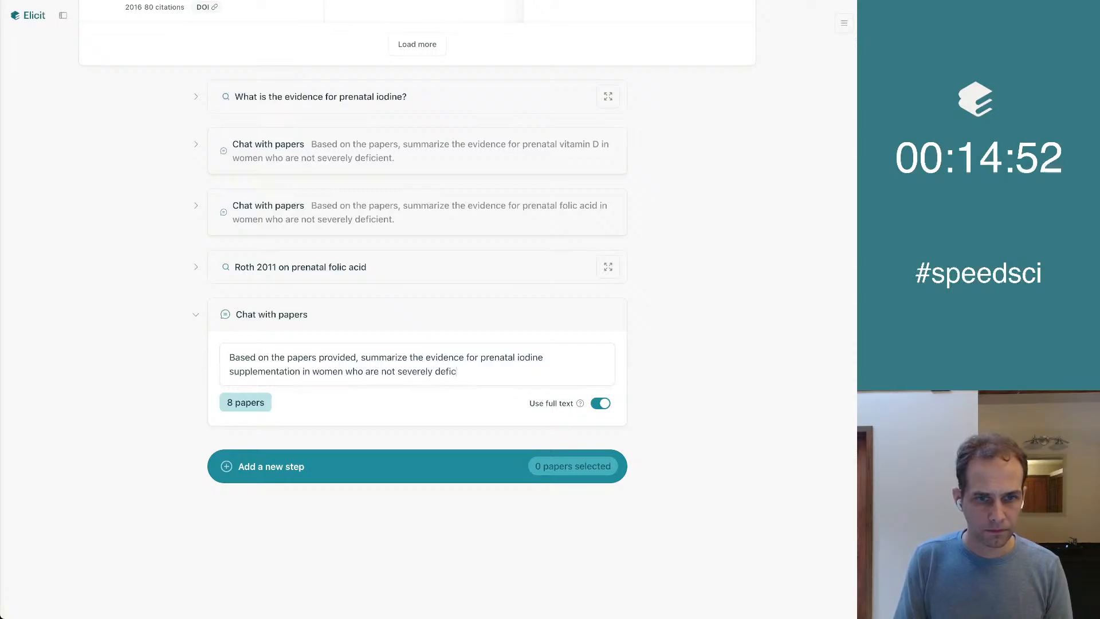
pyautogui.write('ient.')
pyautogui.press('Return')
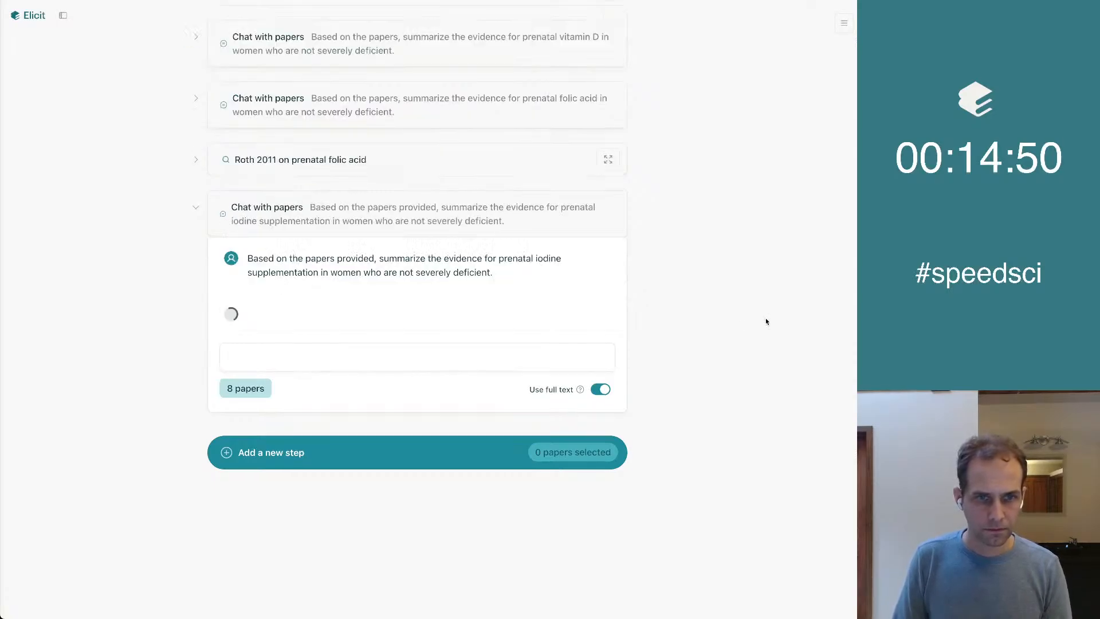
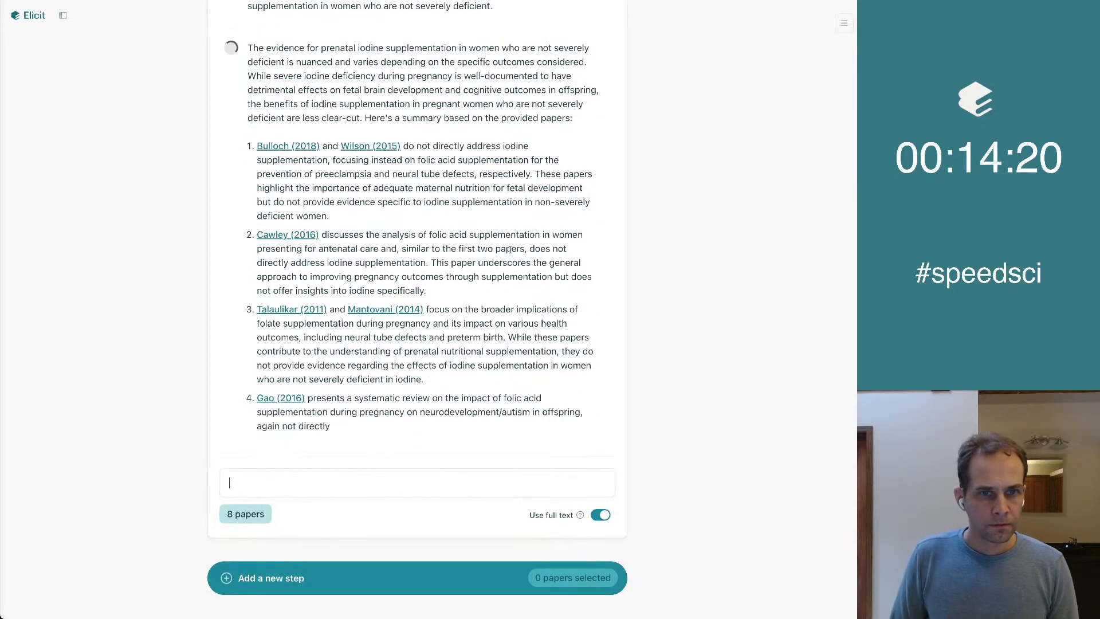
# Read the chat's answer on prenatal iodine supplementation, checking what it says about each cited paper.
pyautogui.scroll(1, 510, 250)
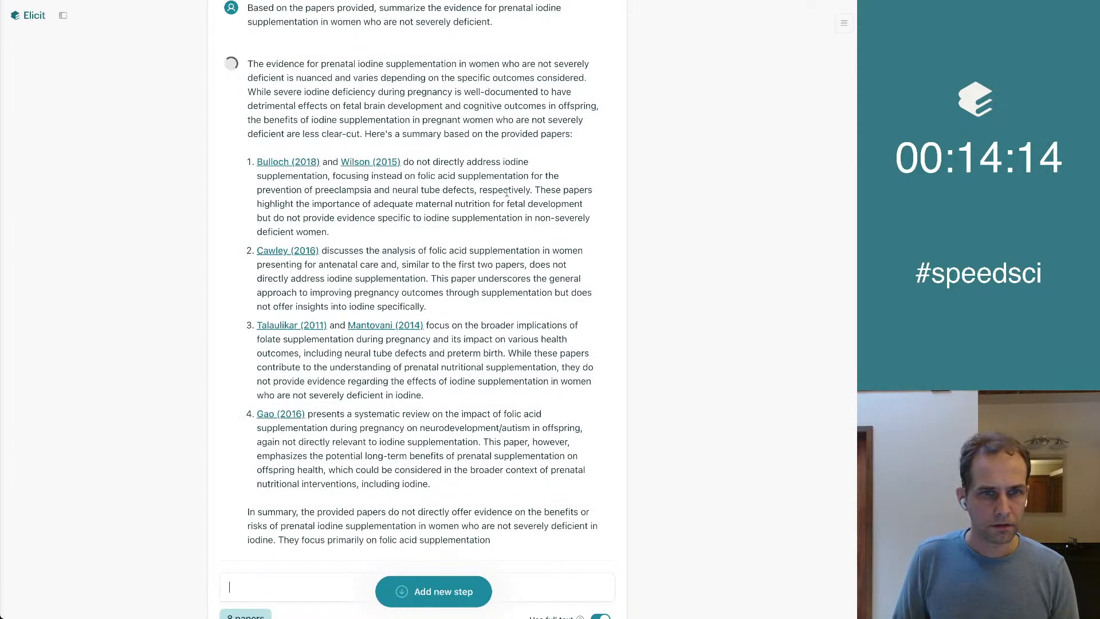
pyautogui.scroll(3, 509, 194)
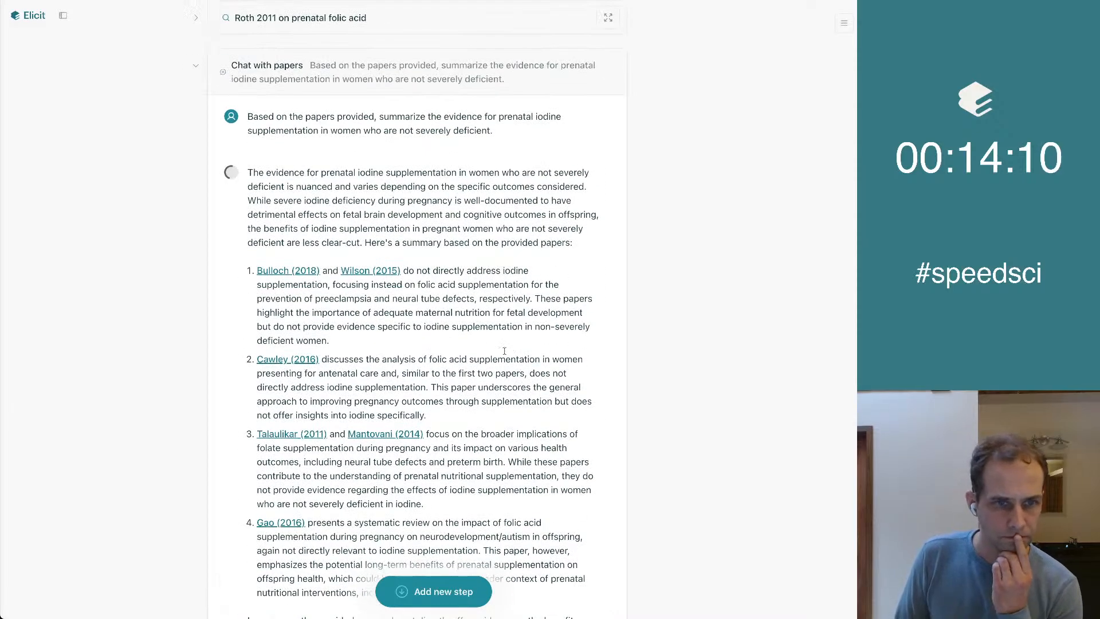
pyautogui.moveTo(455, 339); pyautogui.dragTo(442, 268)
pyautogui.click(441, 268)
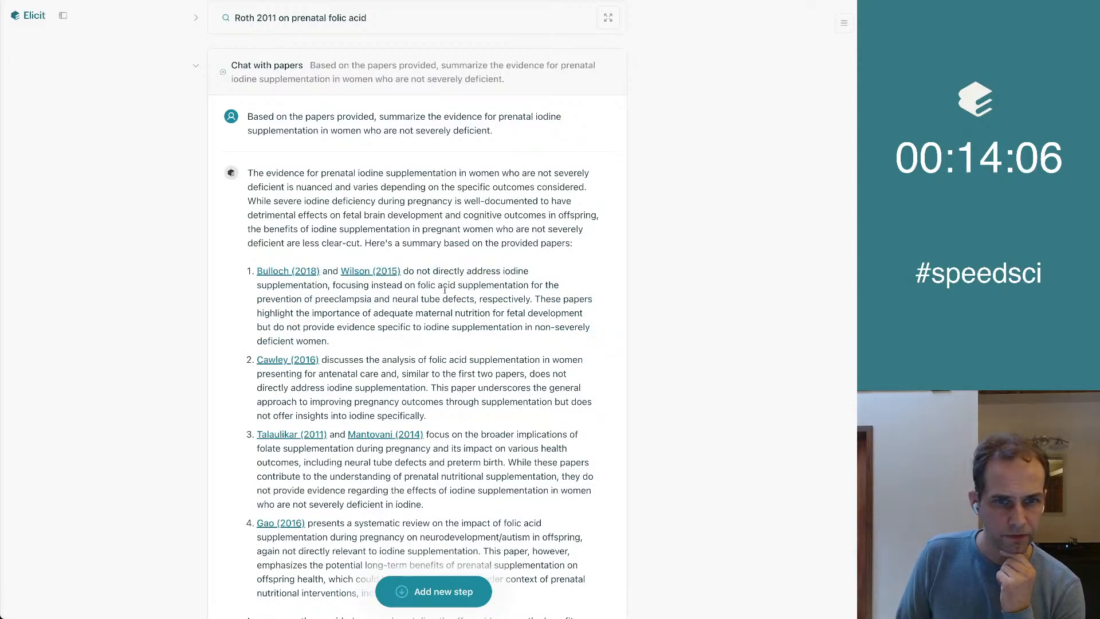
pyautogui.moveTo(443, 273); pyautogui.dragTo(463, 334)
pyautogui.click(443, 328)
pyautogui.click(462, 333)
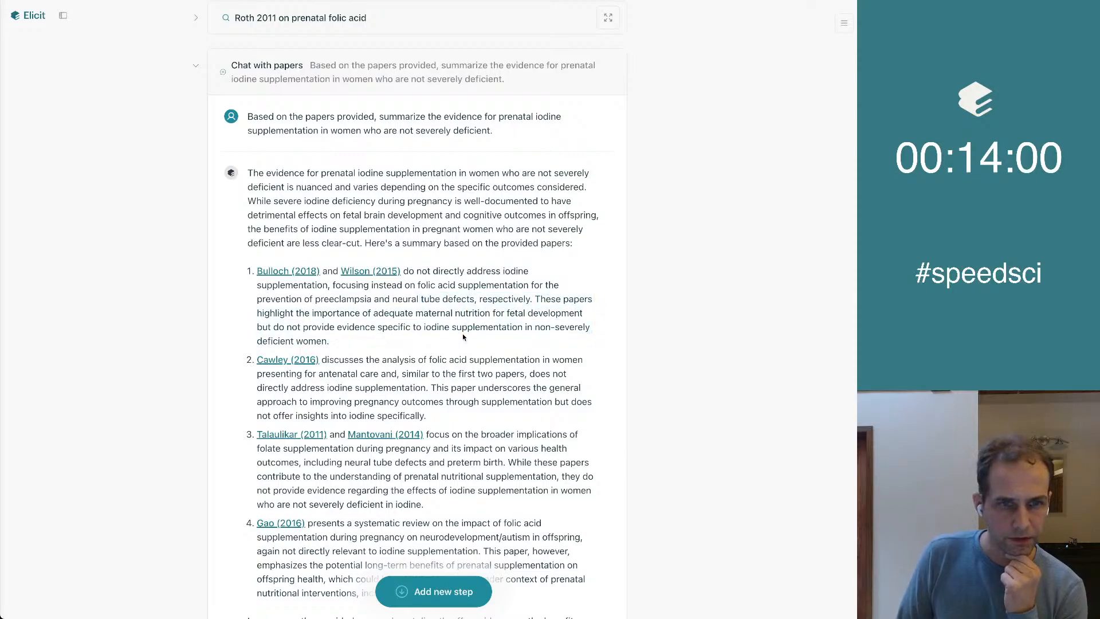
pyautogui.scroll(5, 161, 223)
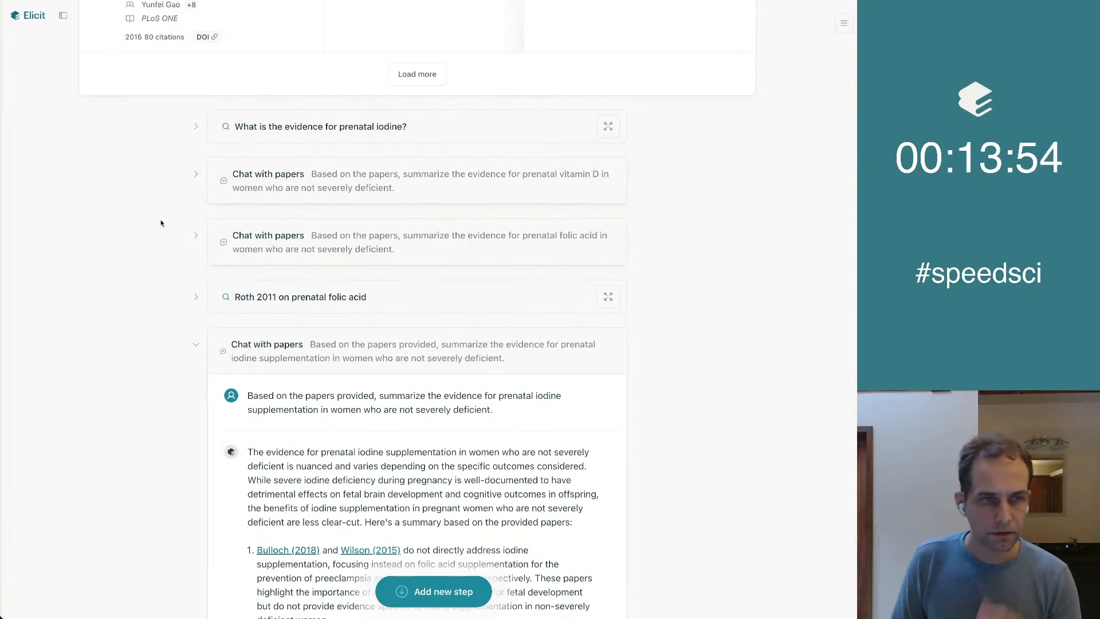
pyautogui.scroll(-1, 160, 222)
pyautogui.scroll(-2, 161, 223)
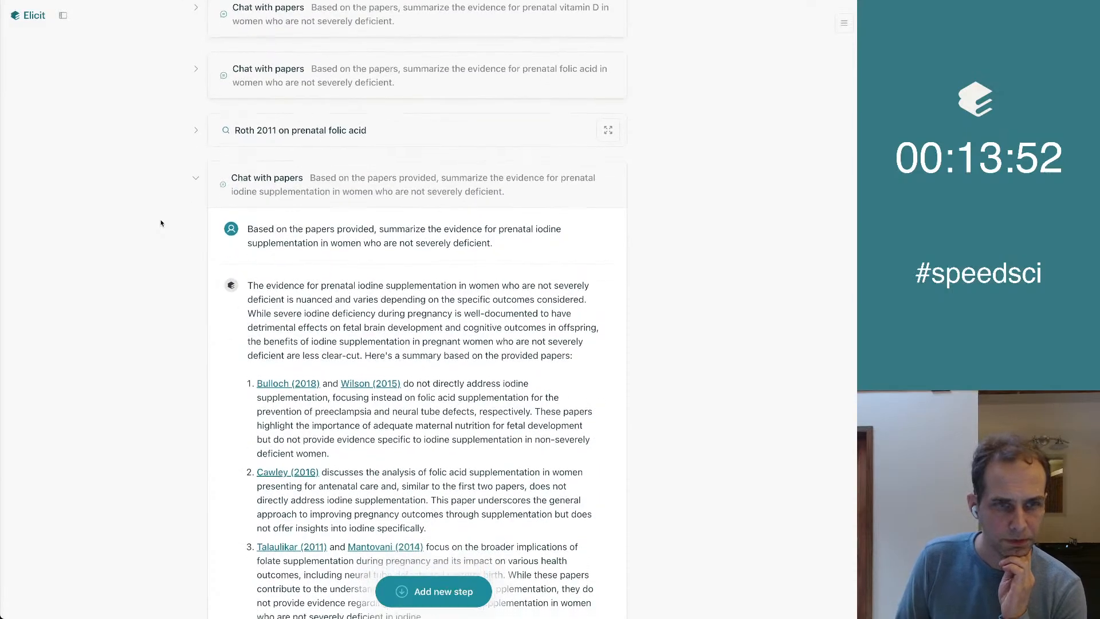
# Expand the prenatal vitamin D evidence search near the start of the notebook and examine its summary and paper list.
pyautogui.scroll(20, 84, 108)
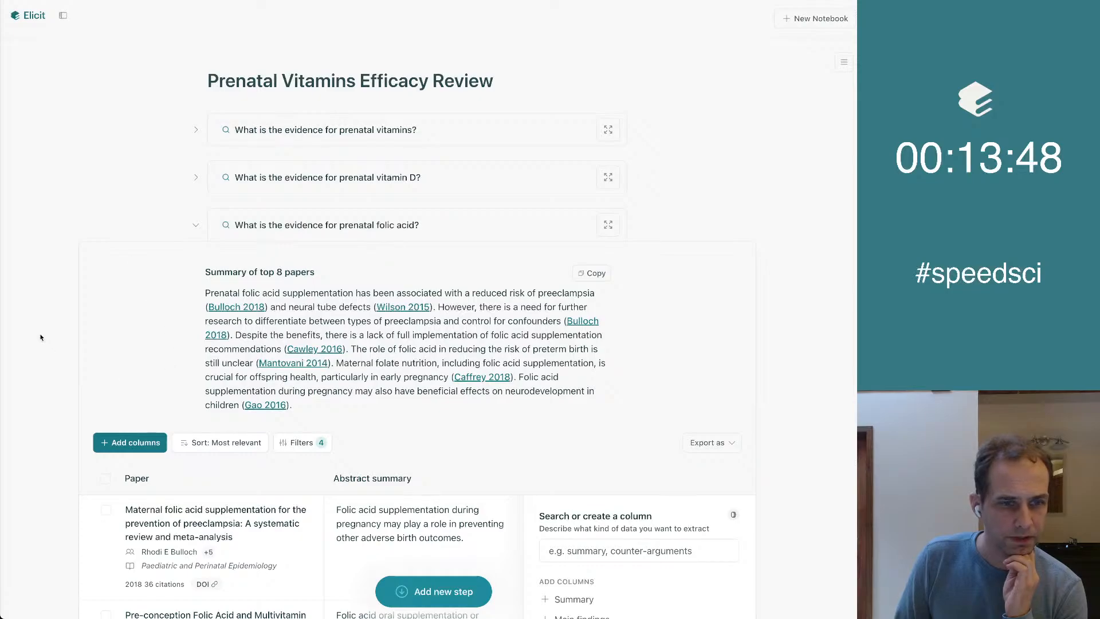
pyautogui.click(195, 177)
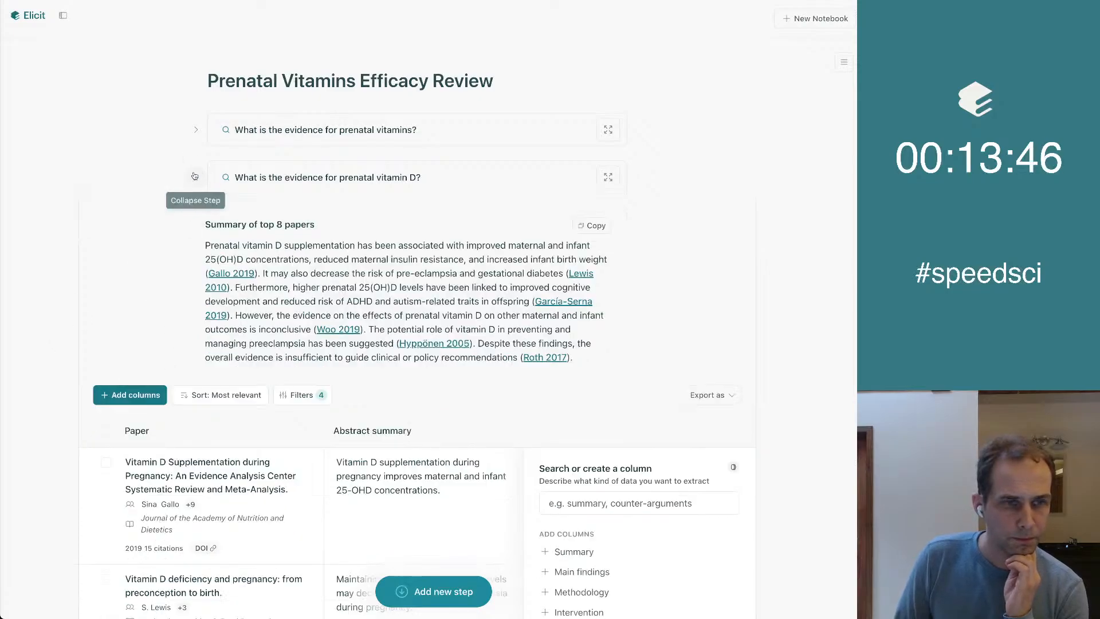
pyautogui.scroll(-8, 86, 174)
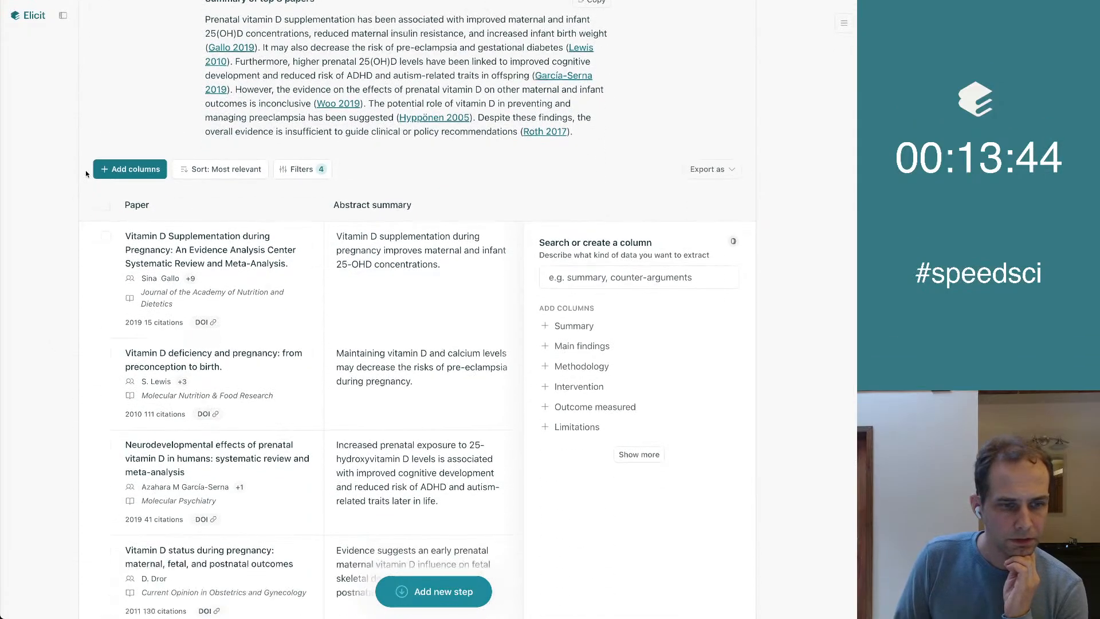
pyautogui.scroll(-6, 86, 173)
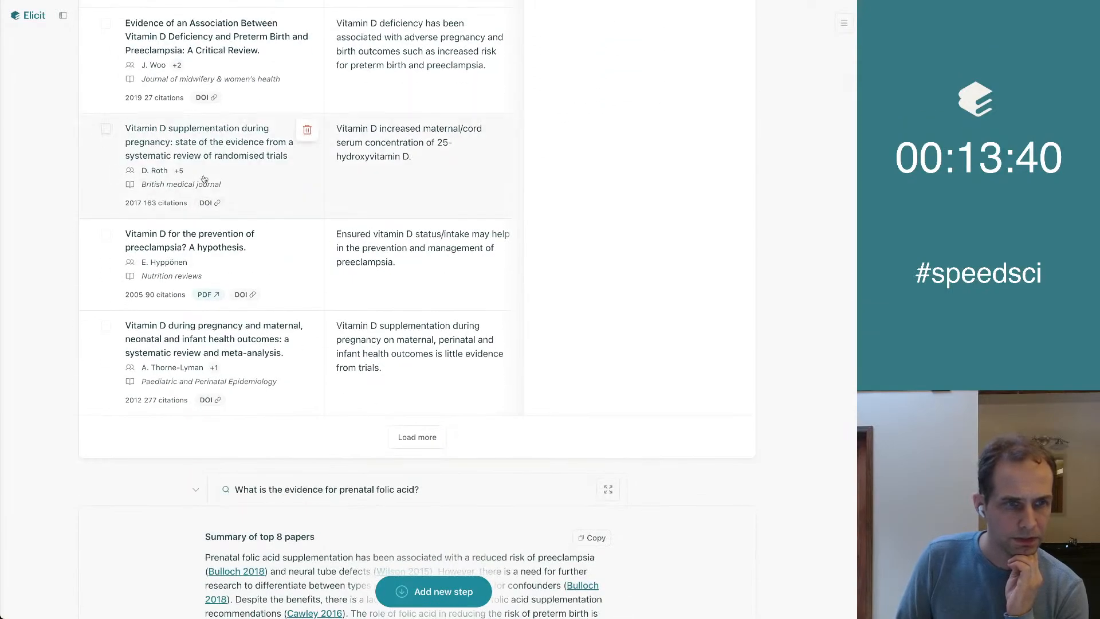
pyautogui.scroll(15, 114, 197)
pyautogui.click(195, 161)
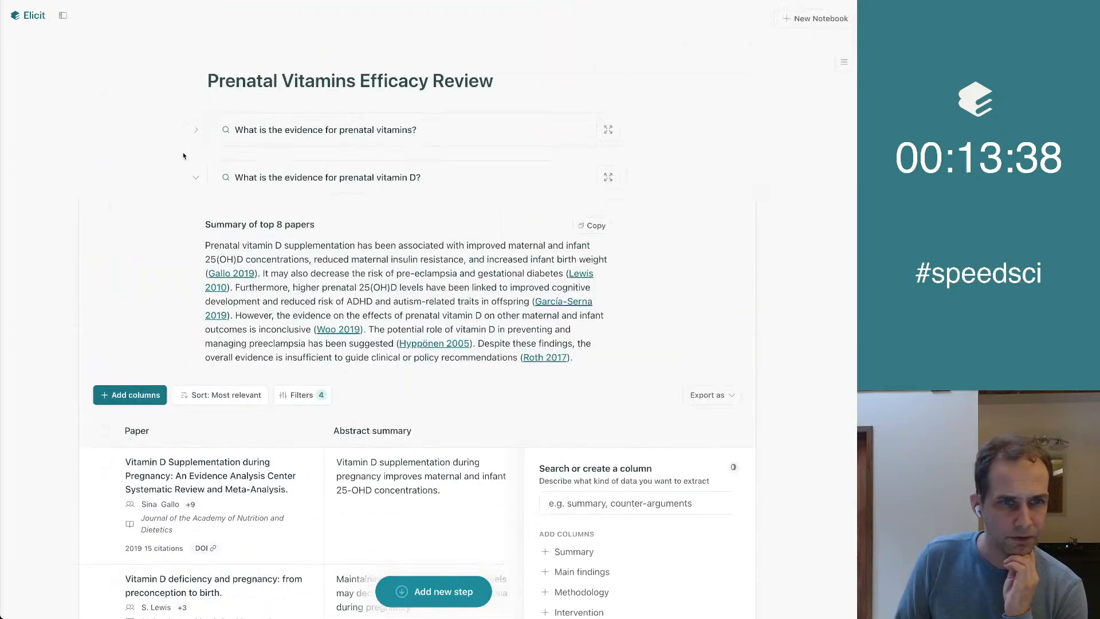
# Open the first paper cited in the iodine chat answer, check its title and abstract, and return to the notebook.
pyautogui.scroll(-20, 201, 180)
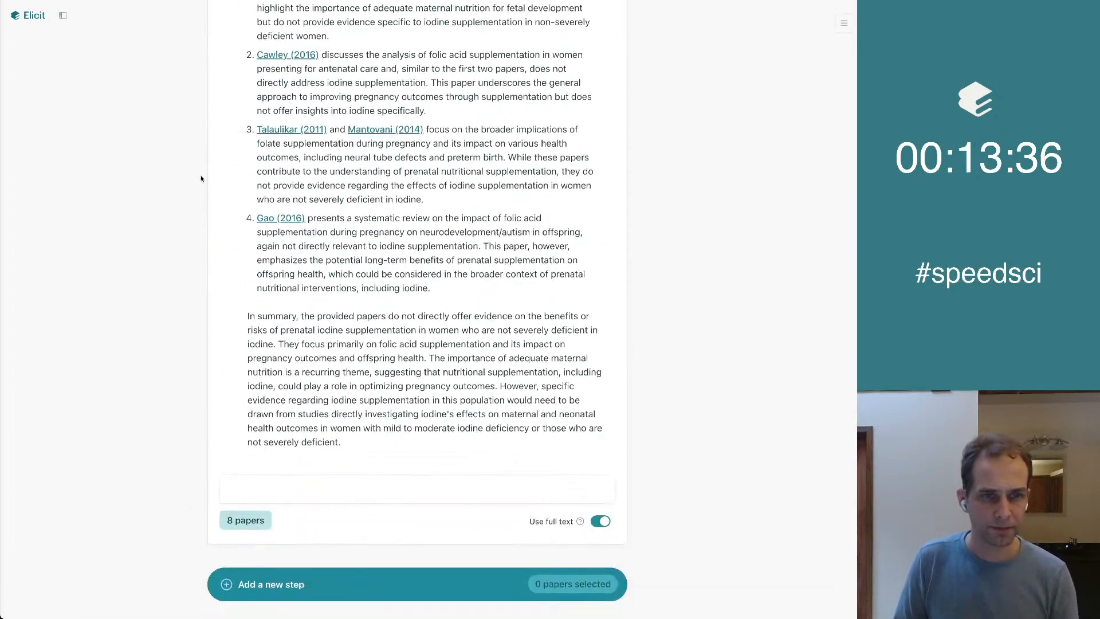
pyautogui.scroll(10, 202, 179)
pyautogui.scroll(-5, 201, 179)
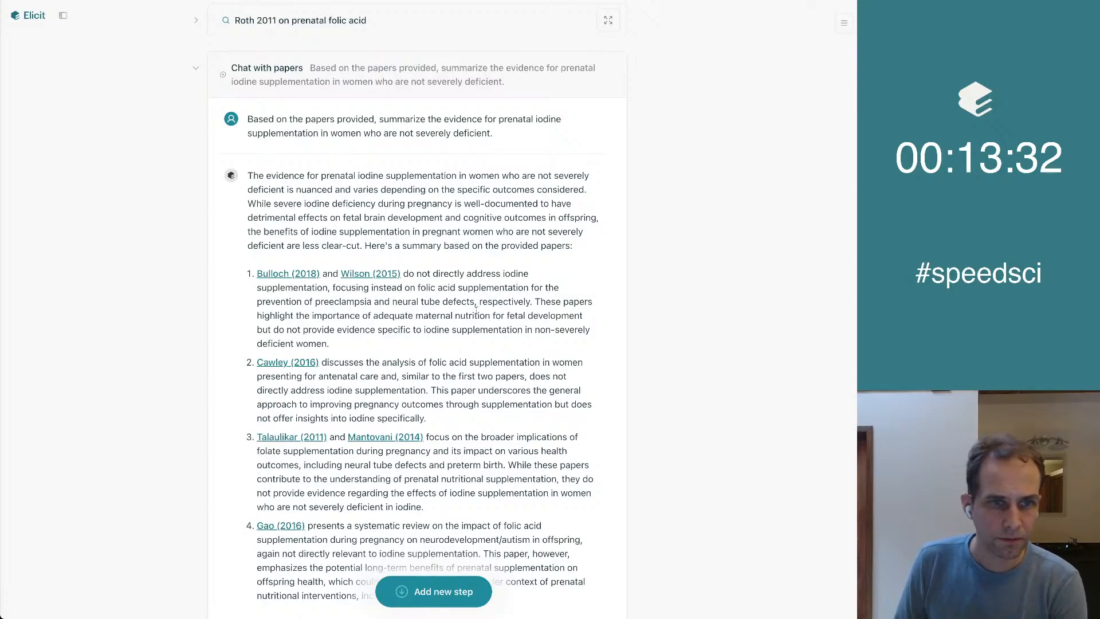
pyautogui.scroll(-2, 525, 285)
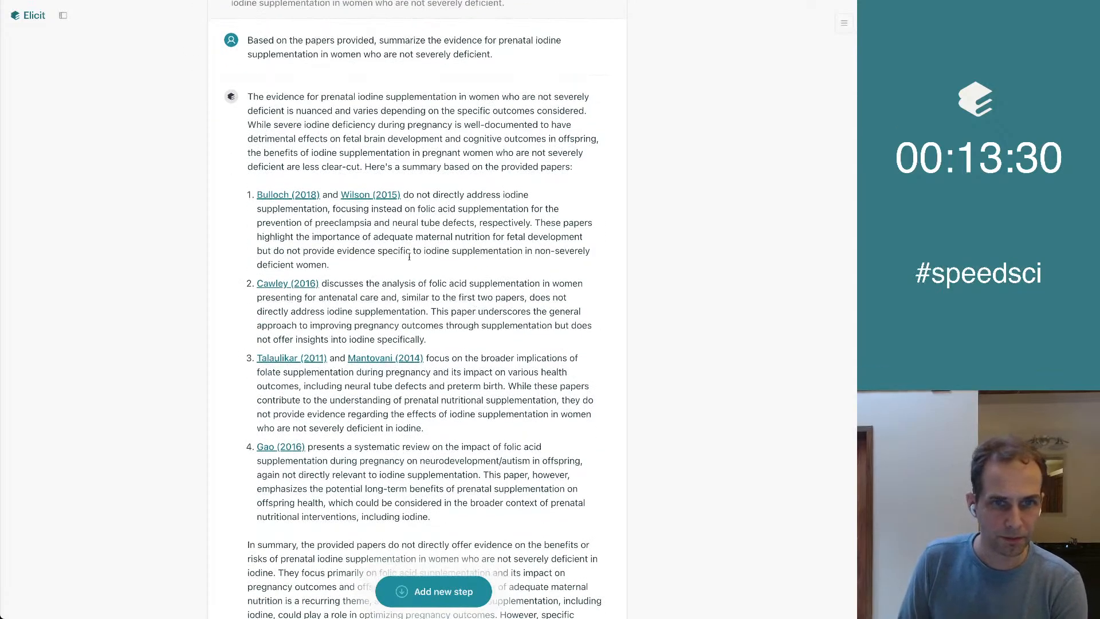
pyautogui.click(279, 195)
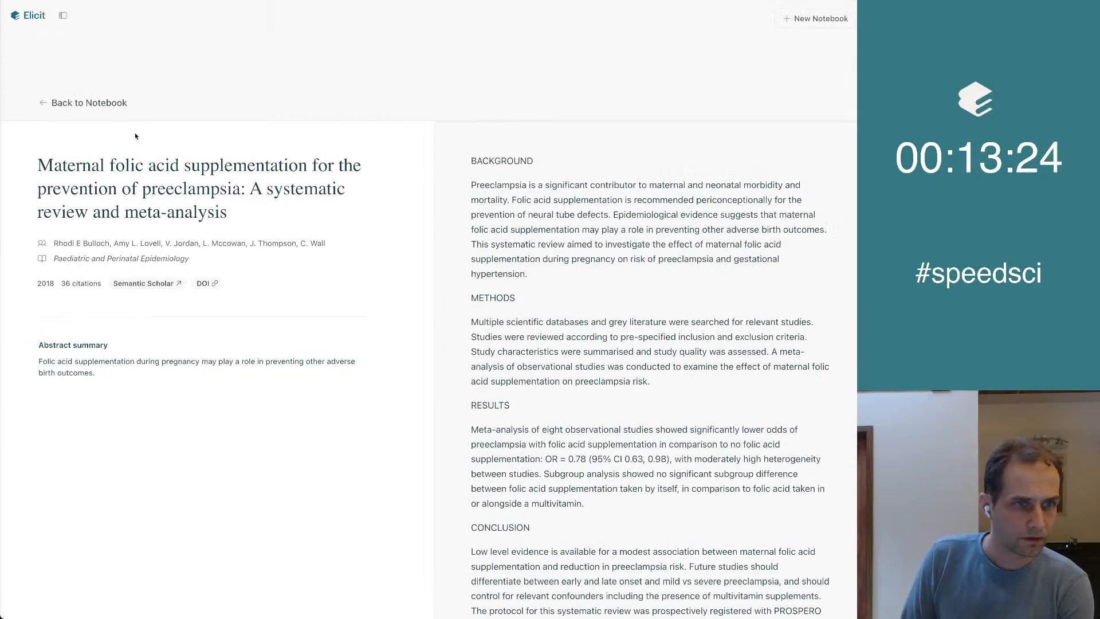
pyautogui.click(79, 105)
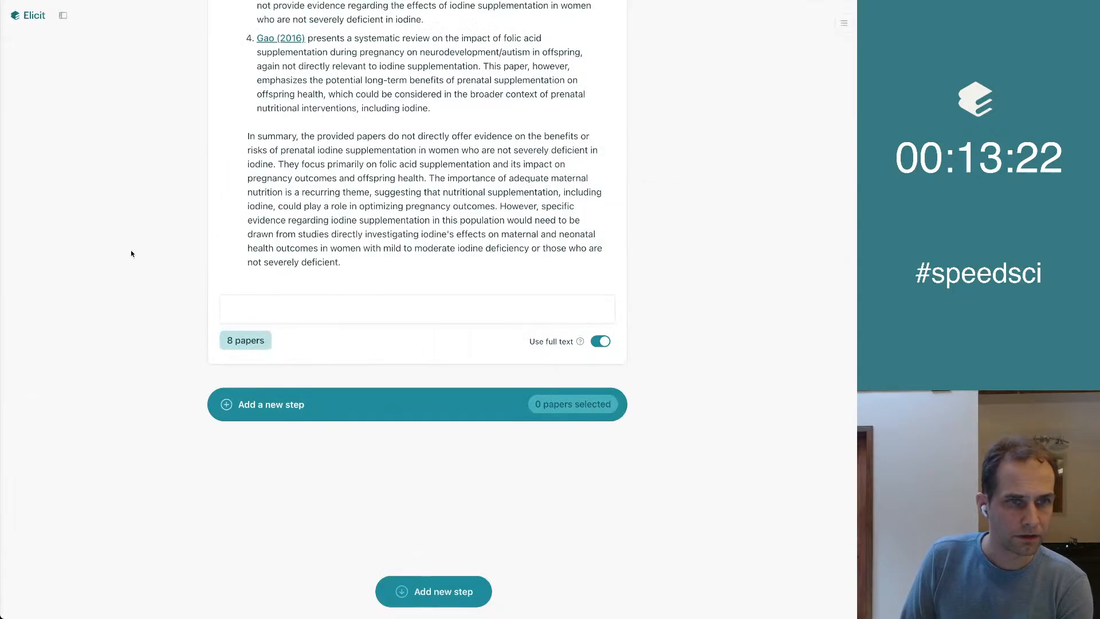
# Examine the notebook's earlier searches and chats, from the folic acid results back to the iodine paper list, for the cited papers' source.
pyautogui.scroll(15, 131, 250)
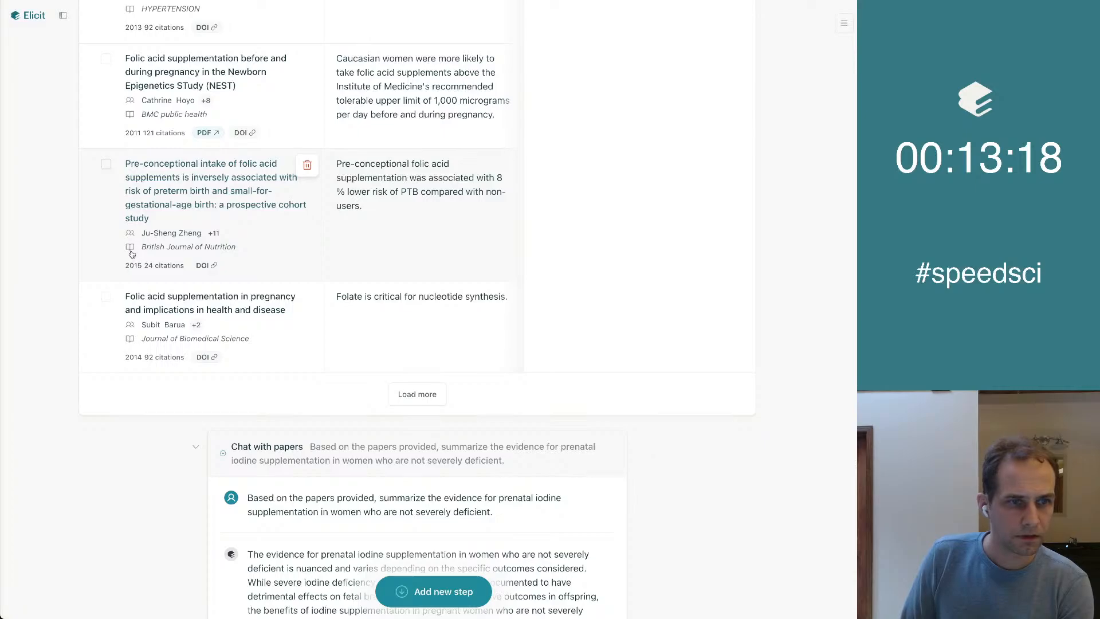
pyautogui.scroll(8, 131, 253)
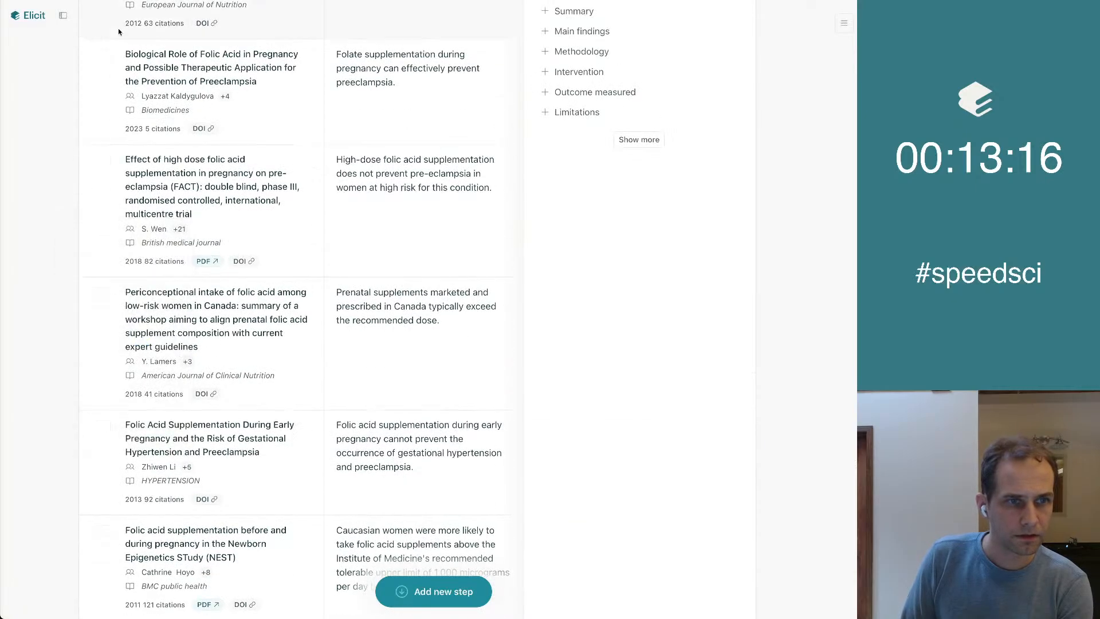
pyautogui.scroll(6, 108, 232)
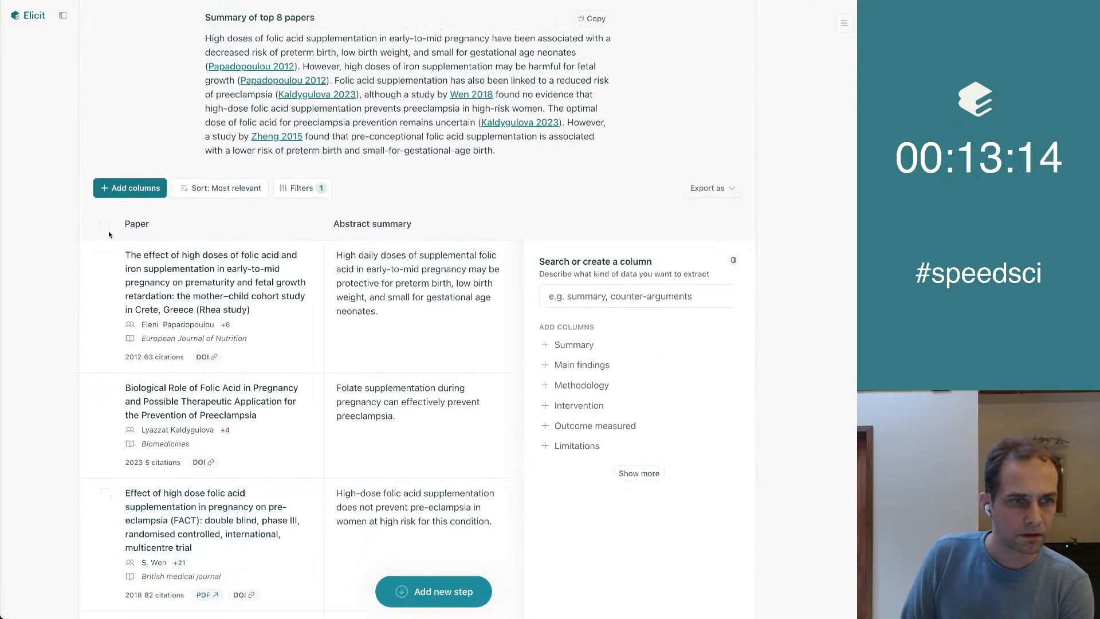
pyautogui.scroll(7, 108, 231)
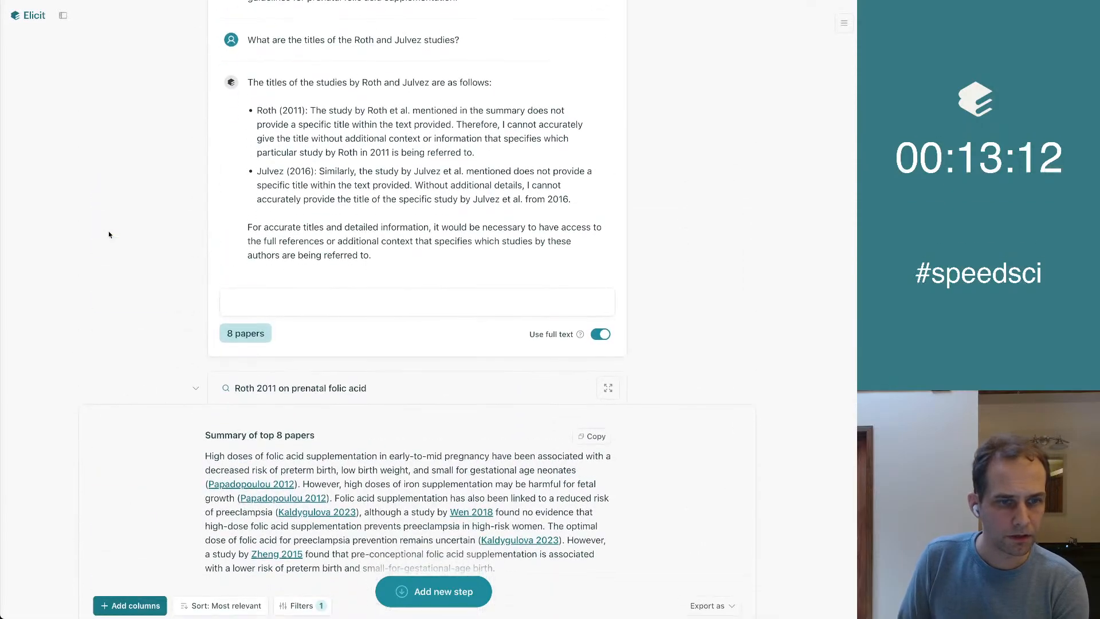
pyautogui.scroll(-20, 108, 232)
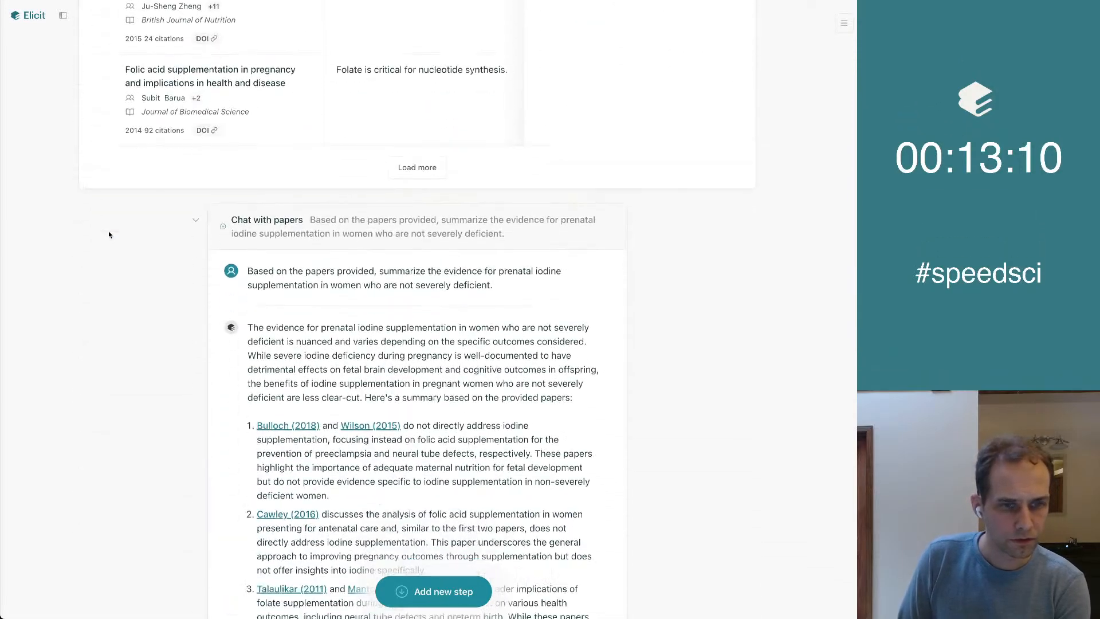
pyautogui.scroll(12, 136, 364)
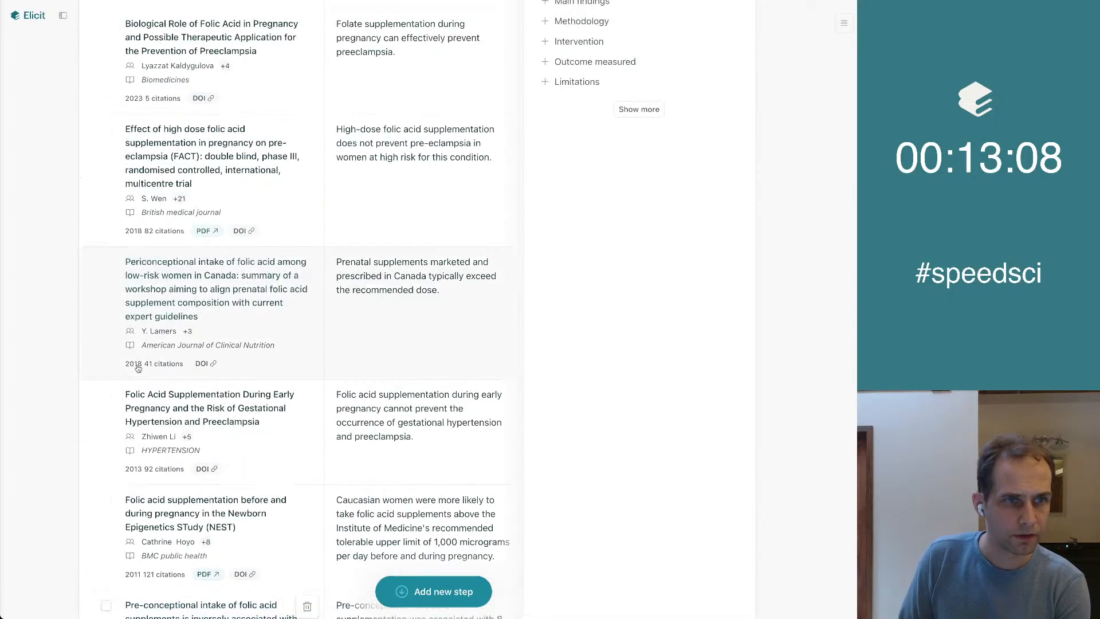
pyautogui.scroll(6, 137, 368)
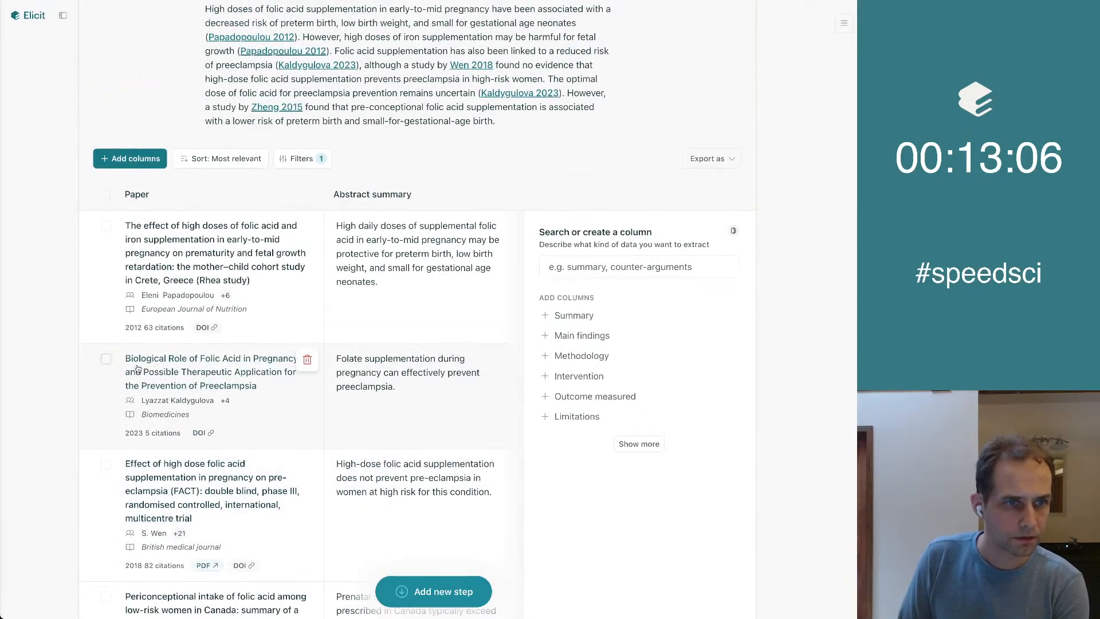
pyautogui.scroll(20, 360, 433)
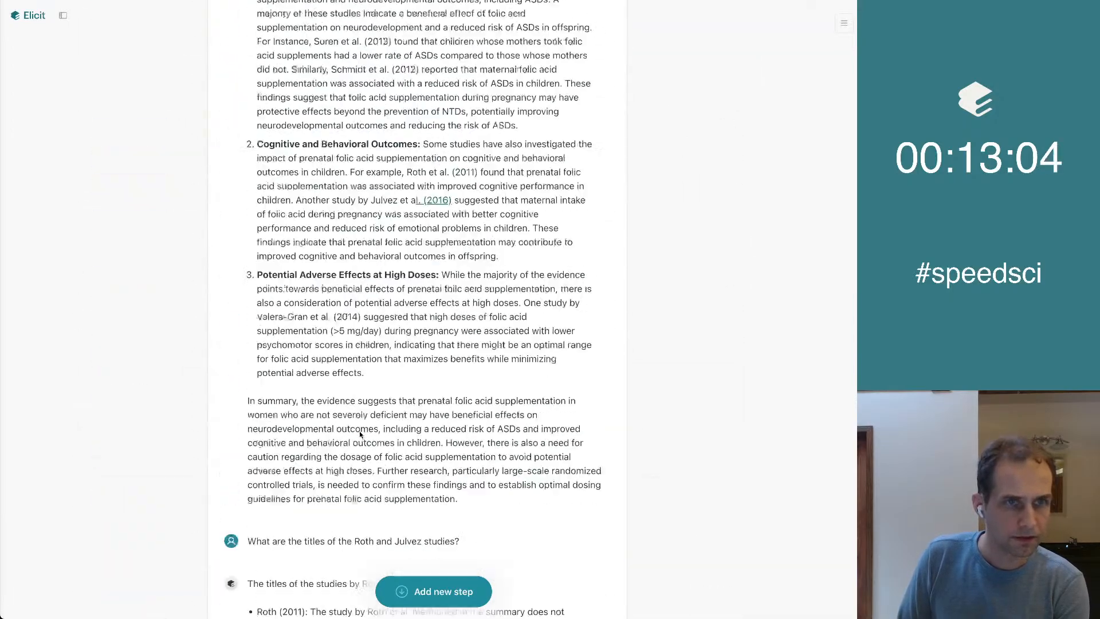
pyautogui.scroll(20, 359, 432)
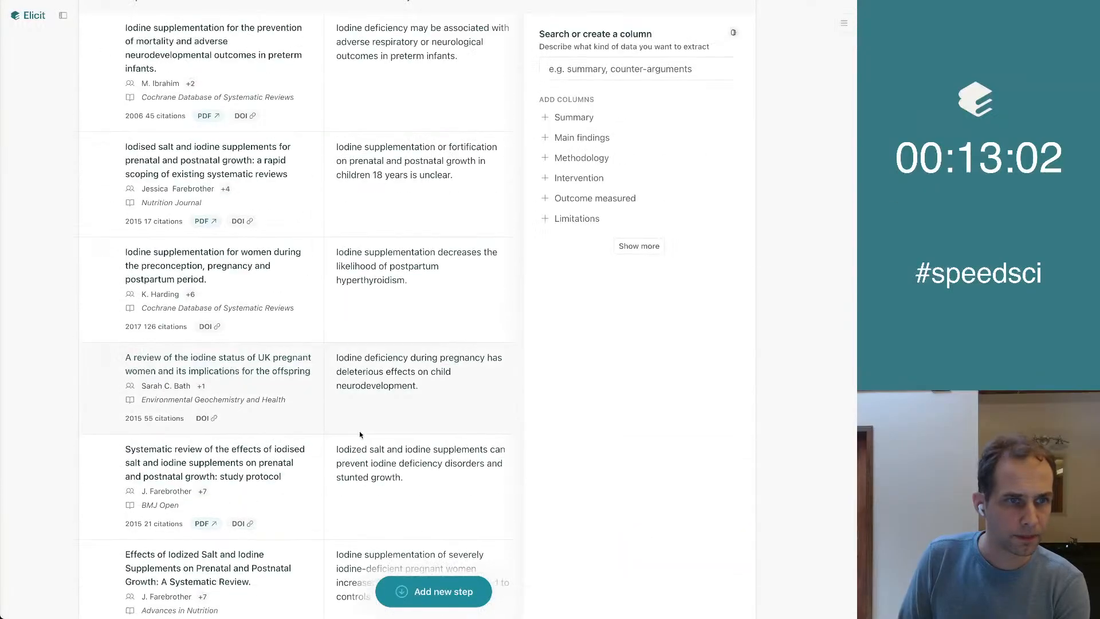
pyautogui.scroll(3, 360, 435)
pyautogui.scroll(-3, 360, 435)
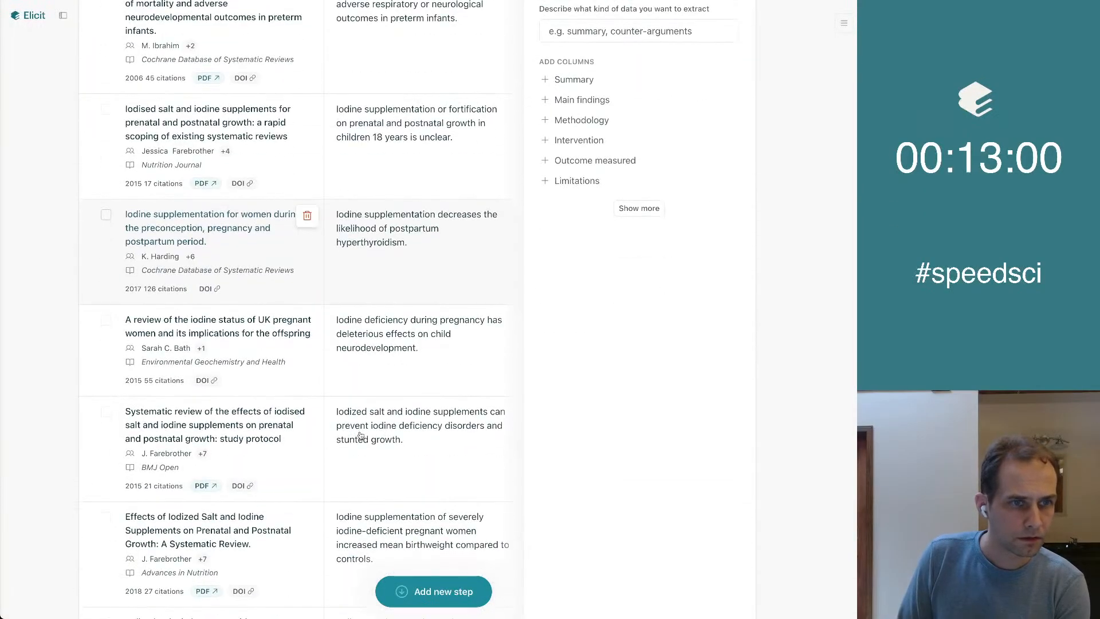
# Search the notebook page for the first cited author's surname and step through the matches to the folic acid search results.
pyautogui.press('super+f')
pyautogui.write('bullo')
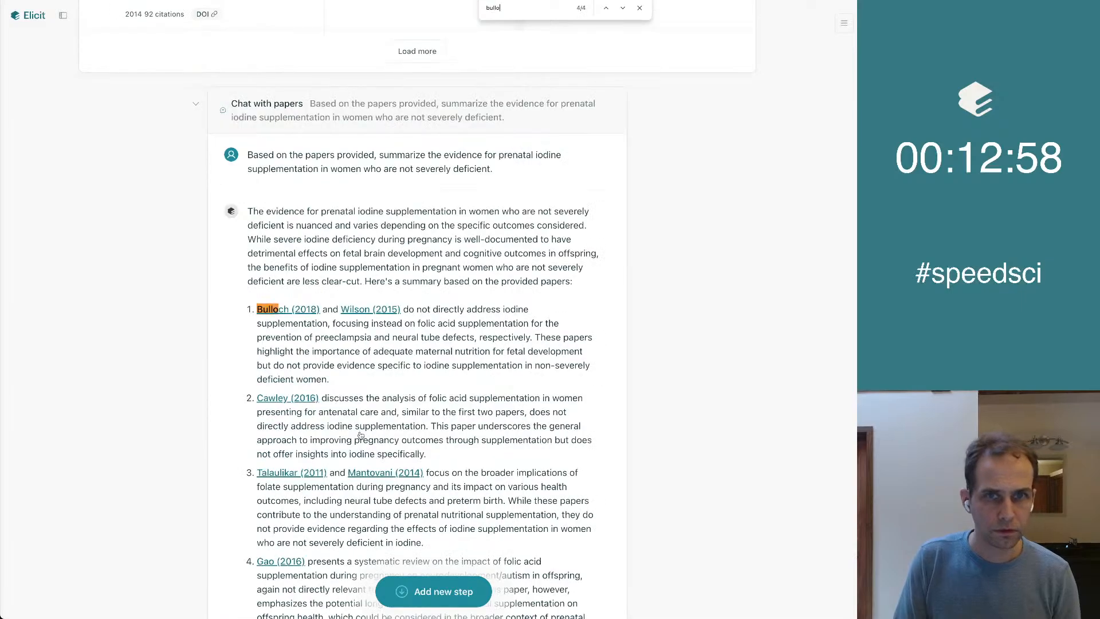
pyautogui.press('Return')
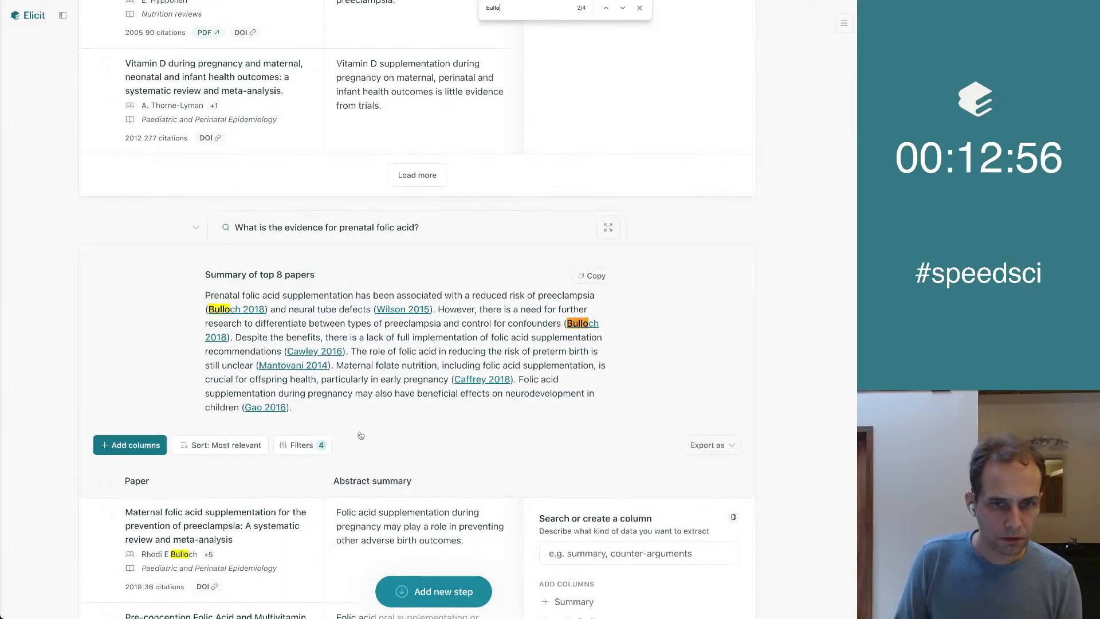
pyautogui.press('Escape')
# Examine the notebook from the folic acid paper list down through the iodine papers to the end of the iodine chat answer.
pyautogui.scroll(-2, 73, 427)
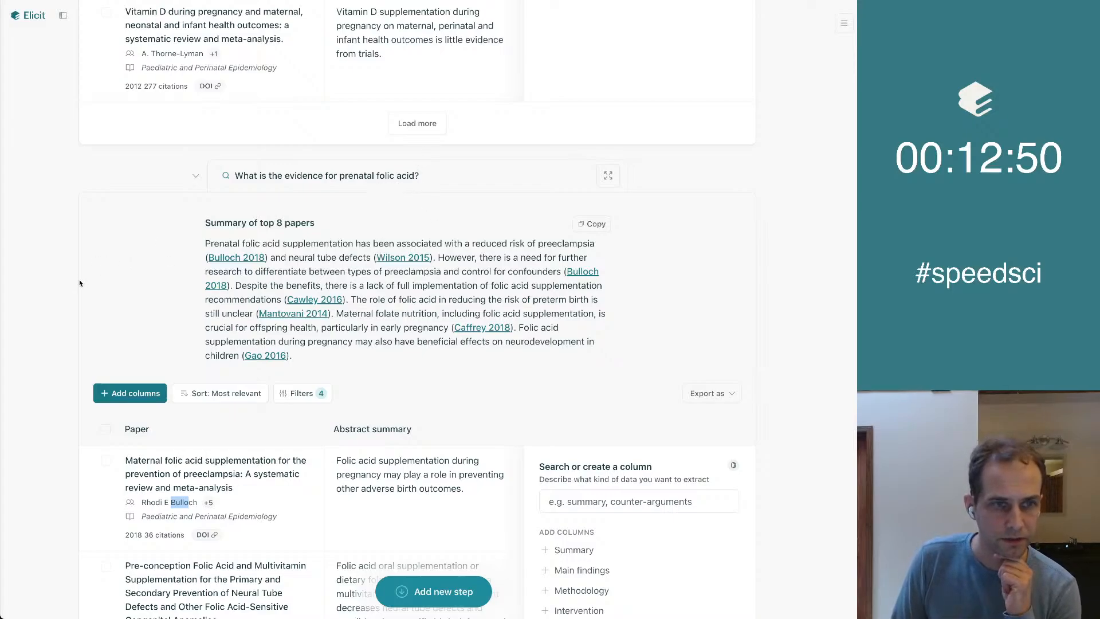
pyautogui.scroll(-15, 80, 283)
pyautogui.scroll(-10, 81, 283)
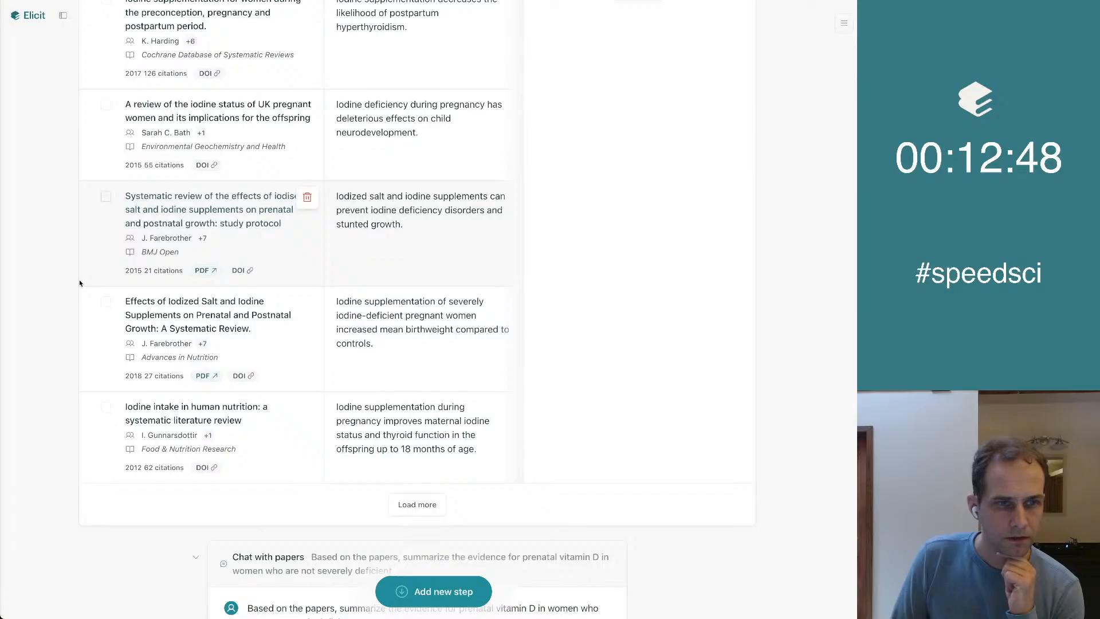
pyautogui.scroll(-10, 80, 283)
pyautogui.scroll(20, 80, 283)
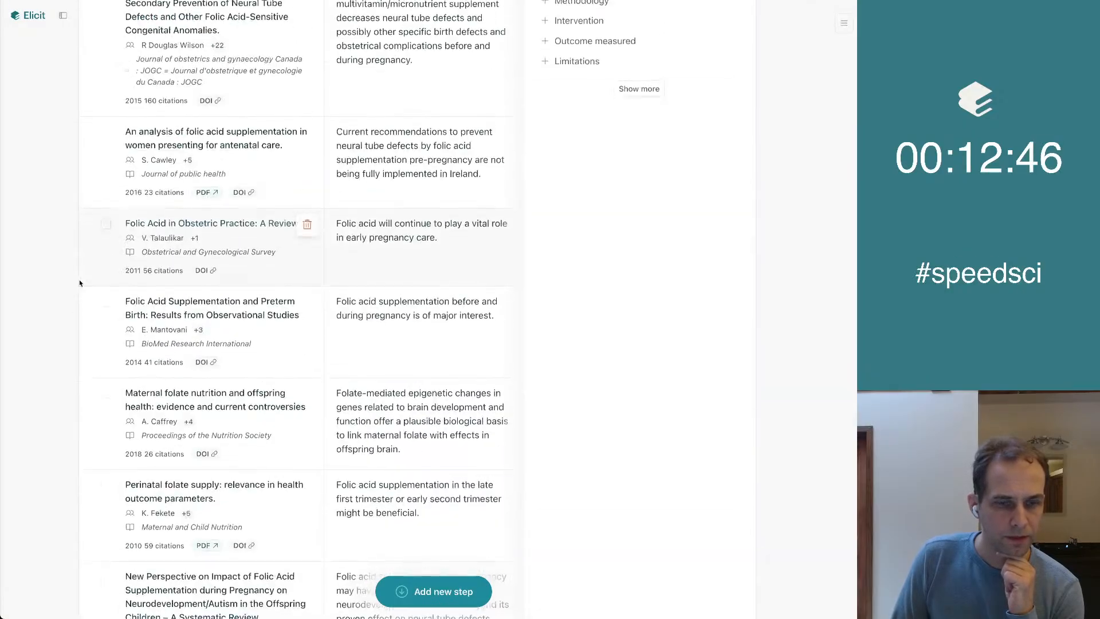
pyautogui.scroll(-20, 81, 283)
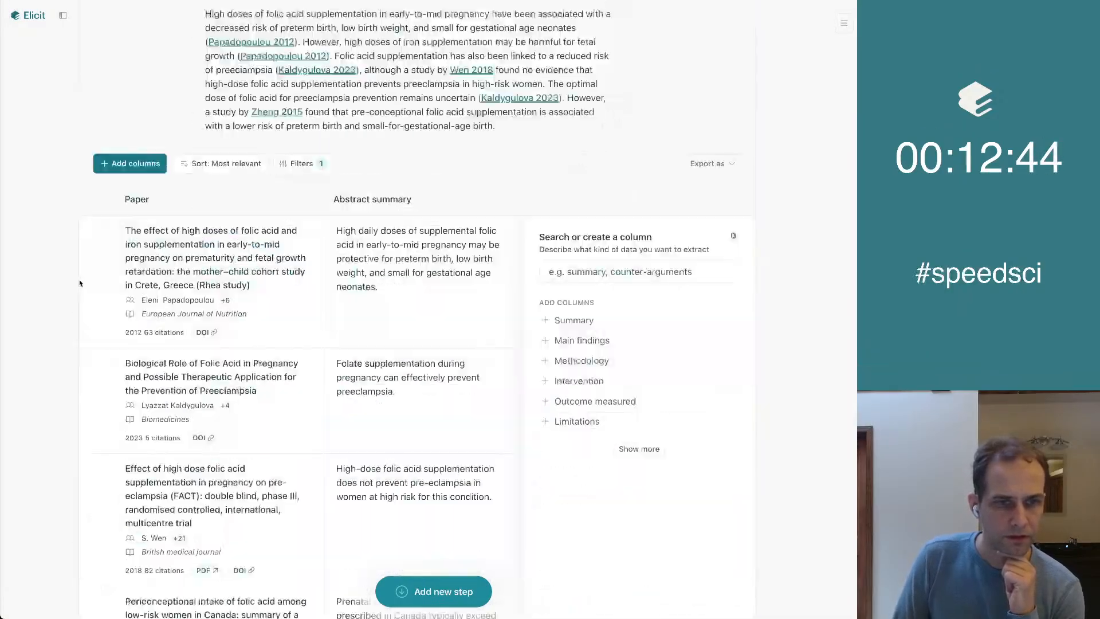
pyautogui.scroll(20, 80, 283)
pyautogui.scroll(-1, 80, 284)
pyautogui.scroll(10, 80, 283)
pyautogui.scroll(-8, 80, 283)
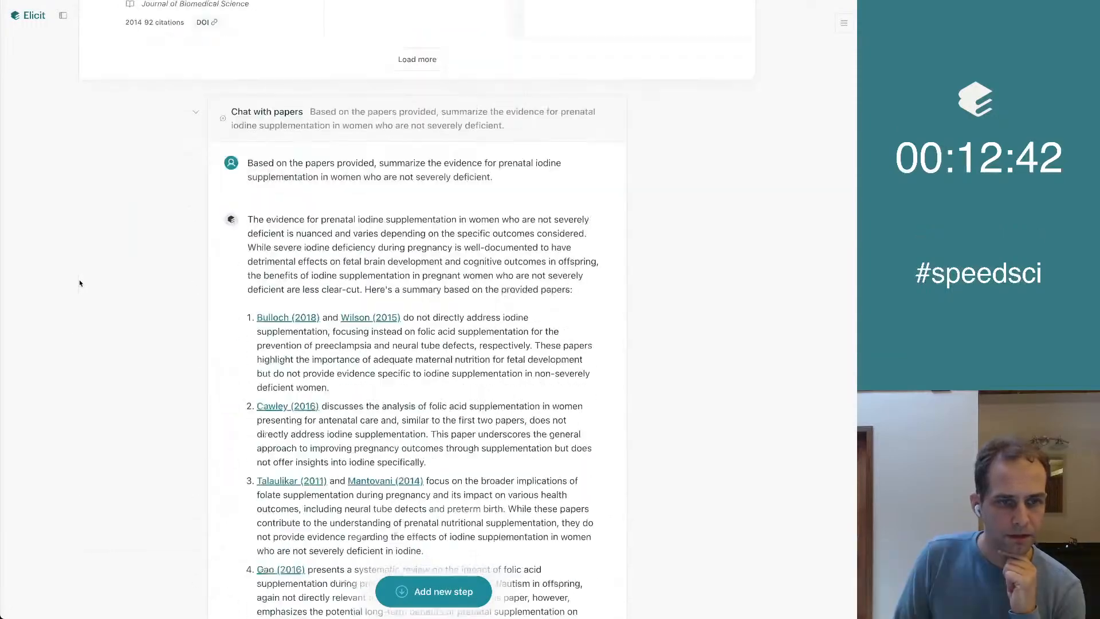
pyautogui.scroll(-1, 80, 283)
pyautogui.scroll(3, 80, 283)
pyautogui.scroll(-12, 80, 283)
pyautogui.scroll(2, 80, 283)
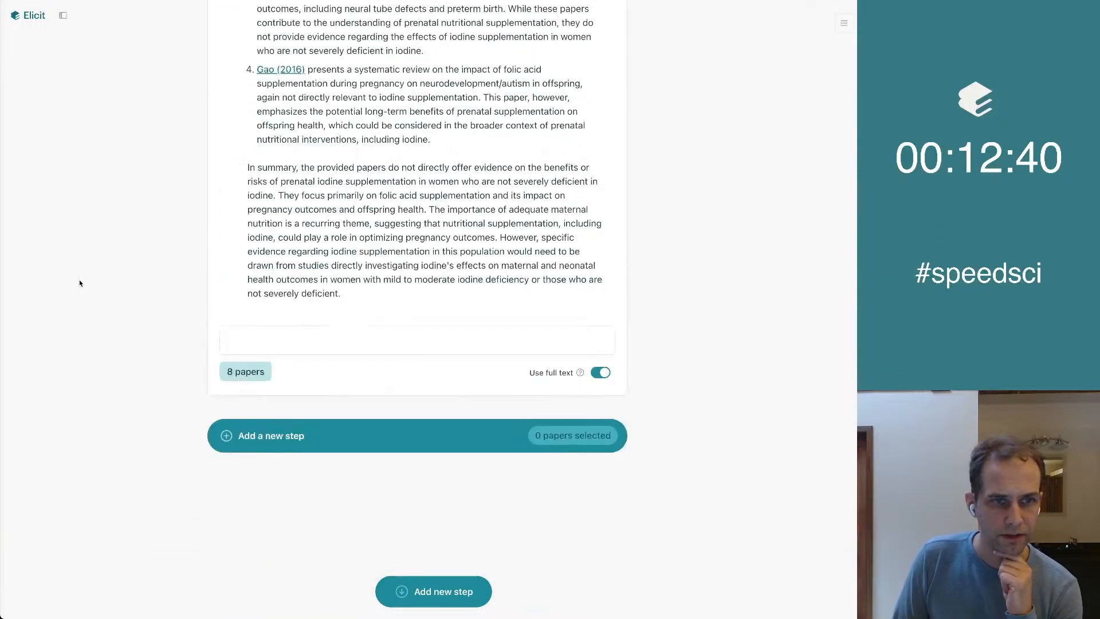
pyautogui.scroll(9, 80, 283)
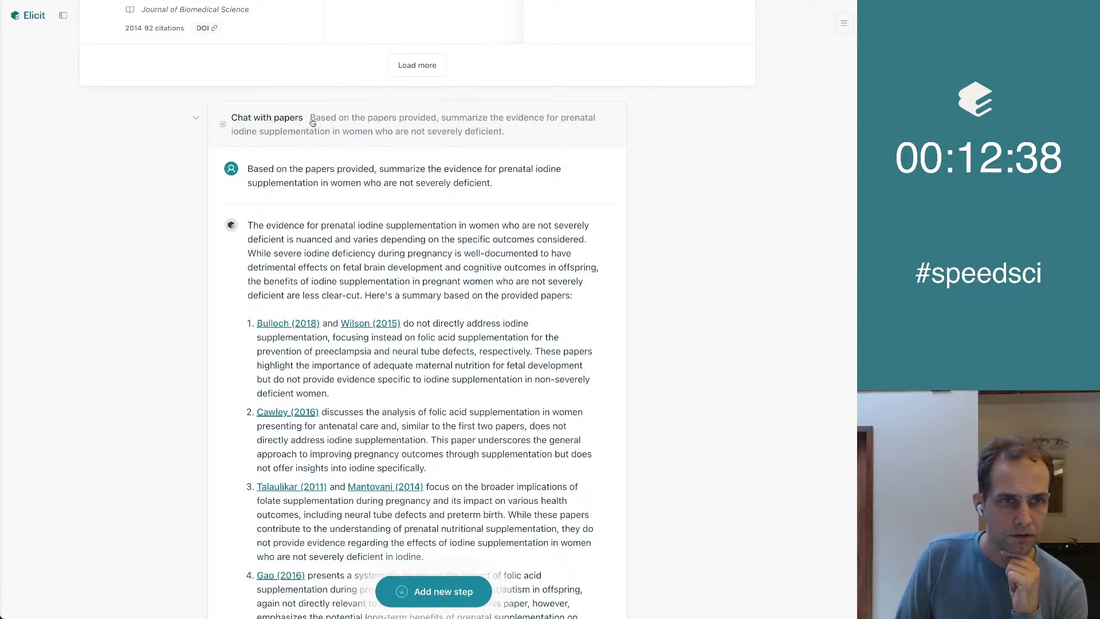
# Copy the question about prenatal iodine supplementation in women who are not severely deficient from the iodine chat.
pyautogui.tripleClick(386, 178)
pyautogui.hotkey('ctrl', 'c')
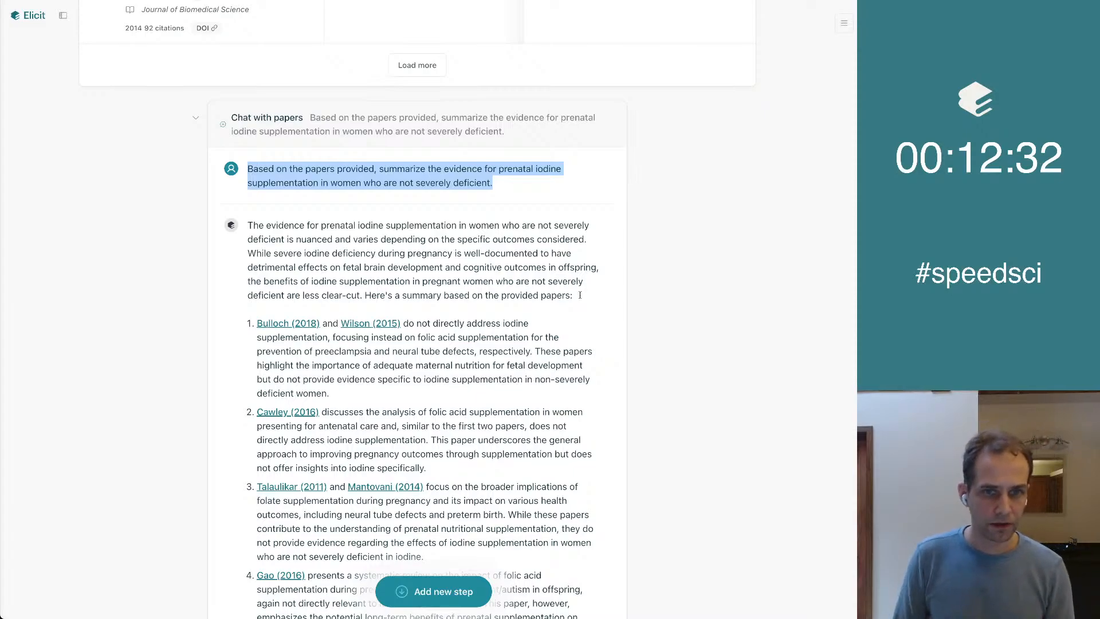
pyautogui.click(62, 328)
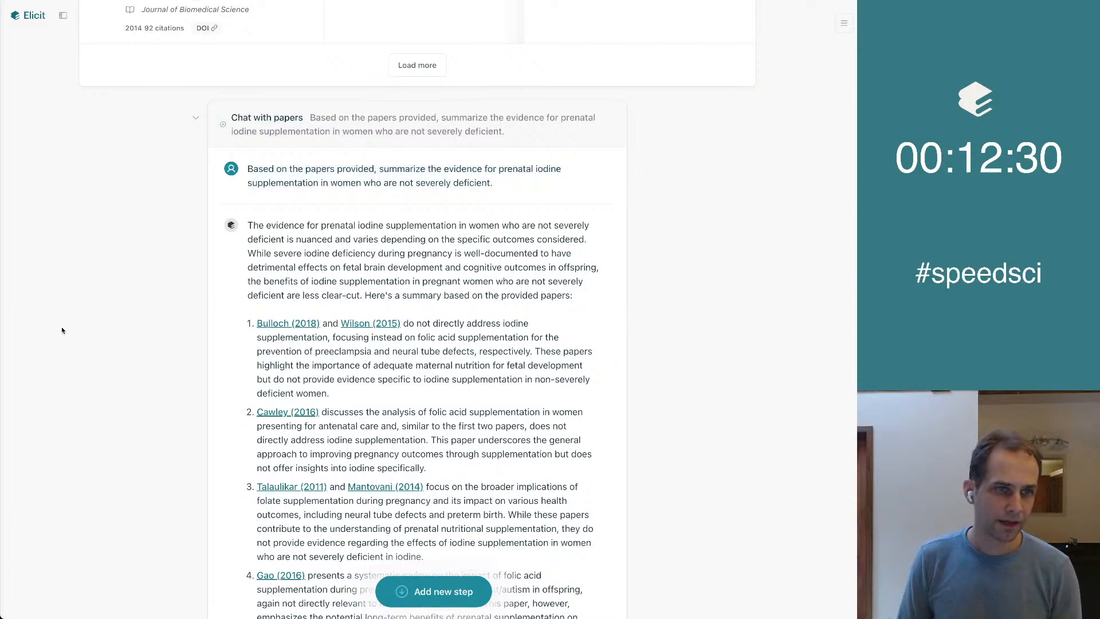
pyautogui.scroll(9, 61, 330)
pyautogui.scroll(8, 61, 326)
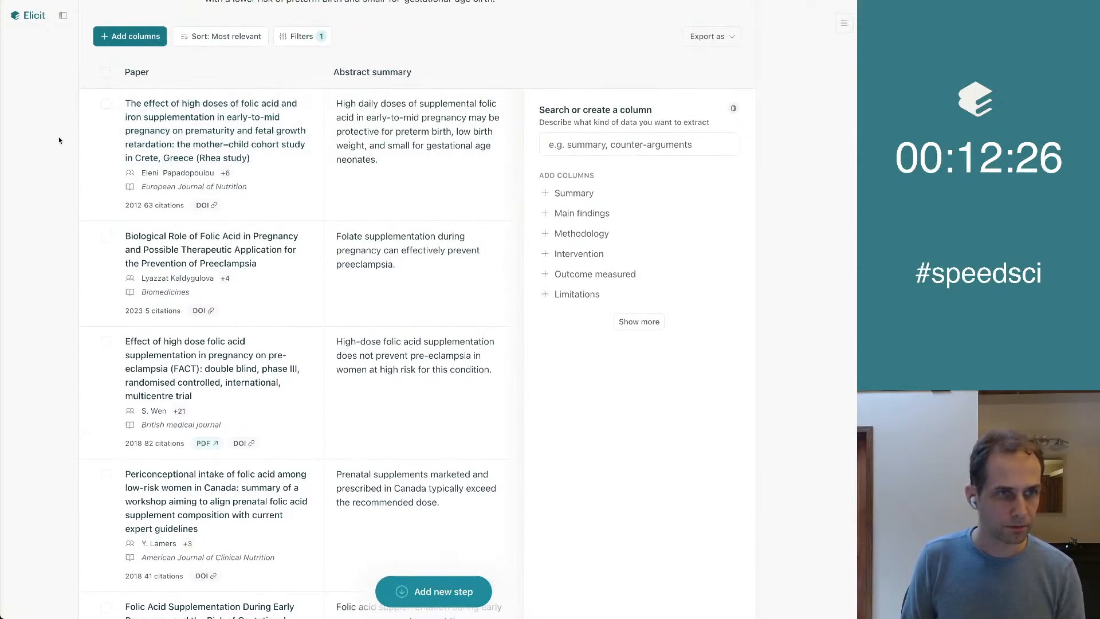
pyautogui.scroll(2, 58, 140)
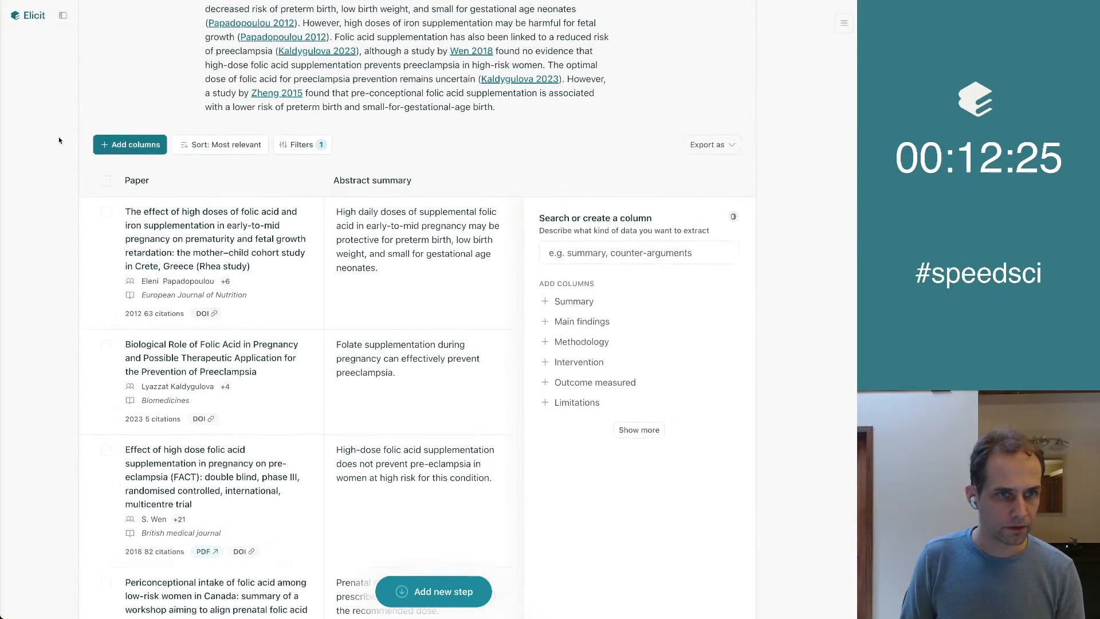
pyautogui.click(106, 180)
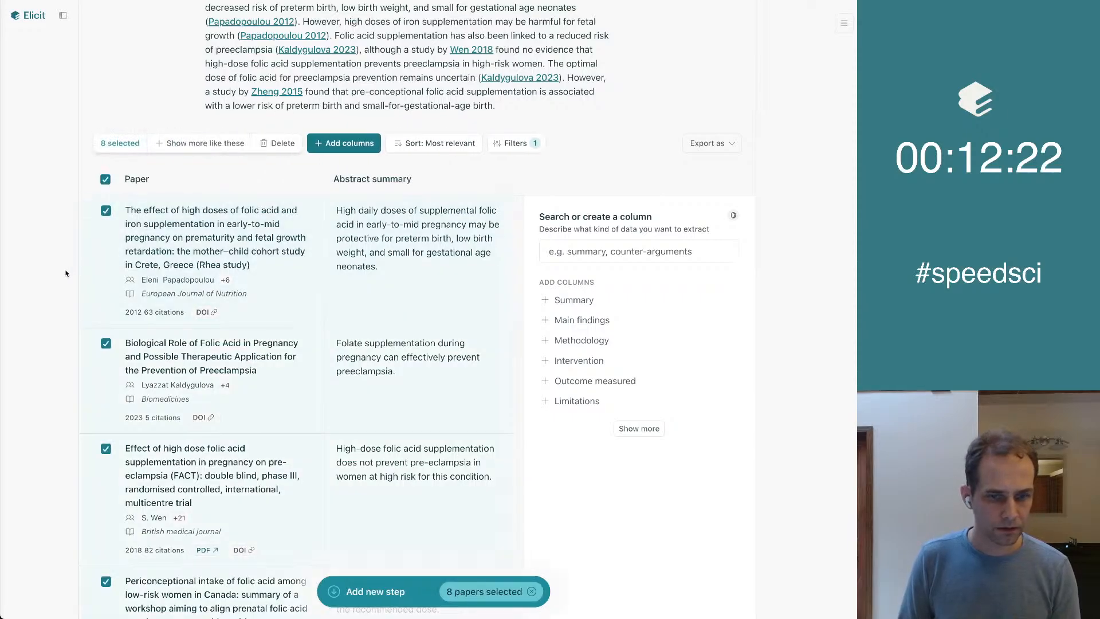
pyautogui.scroll(3, 66, 273)
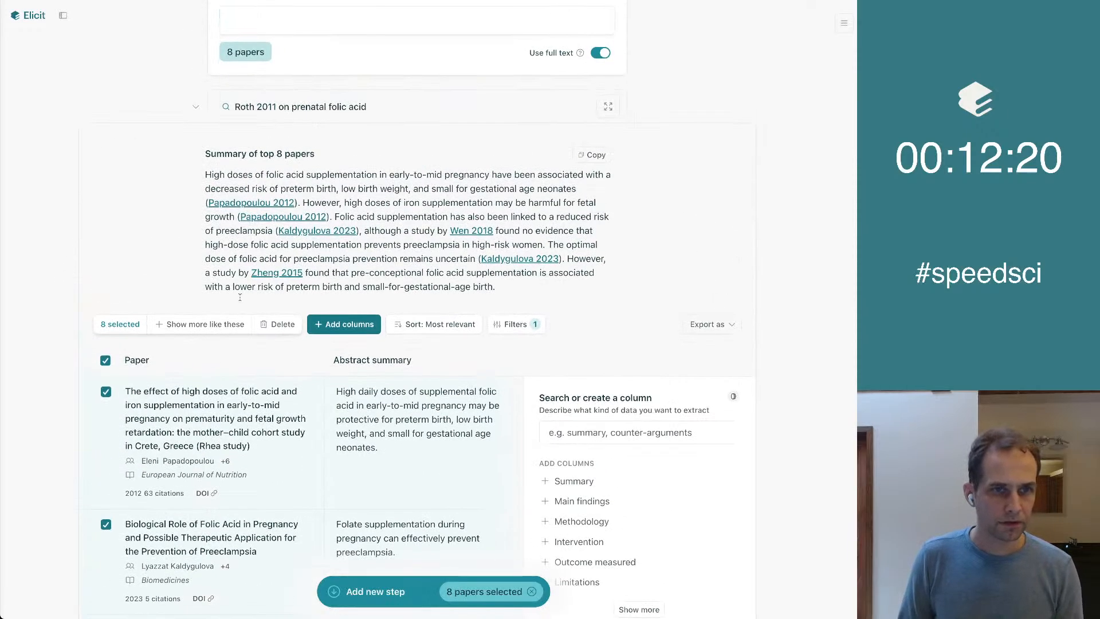
pyautogui.click(105, 360)
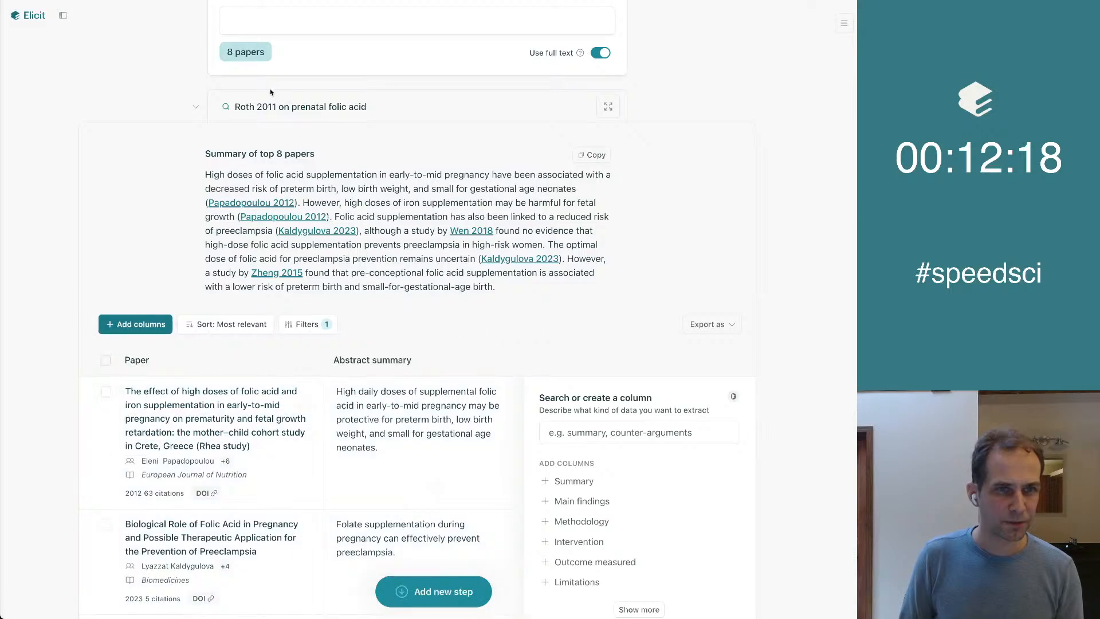
# Collapse the "Roth 2011 on prenatal folic acid" search and the iodine, folic acid and vitamin D chats.
pyautogui.click(196, 107)
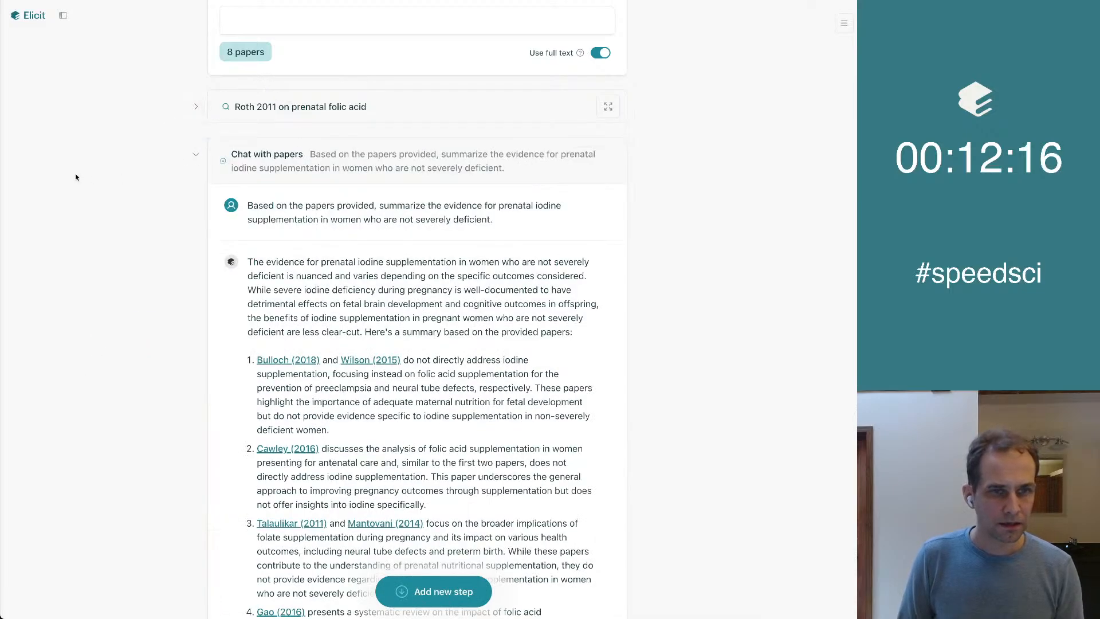
pyautogui.click(195, 155)
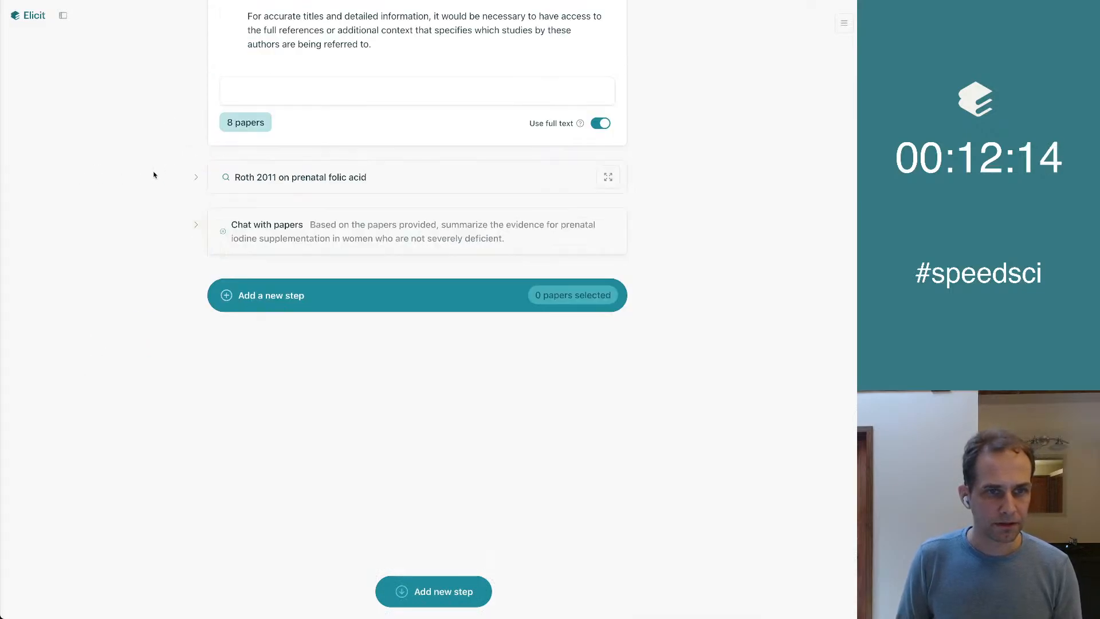
pyautogui.scroll(10, 155, 174)
pyautogui.scroll(8, 153, 175)
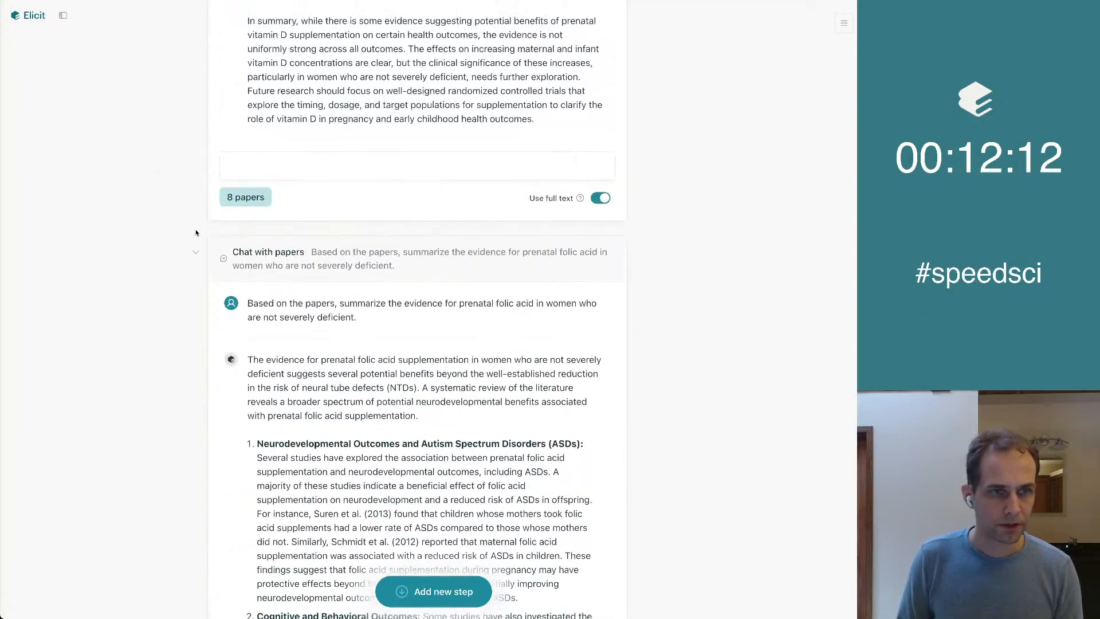
pyautogui.click(192, 253)
pyautogui.scroll(20, 193, 253)
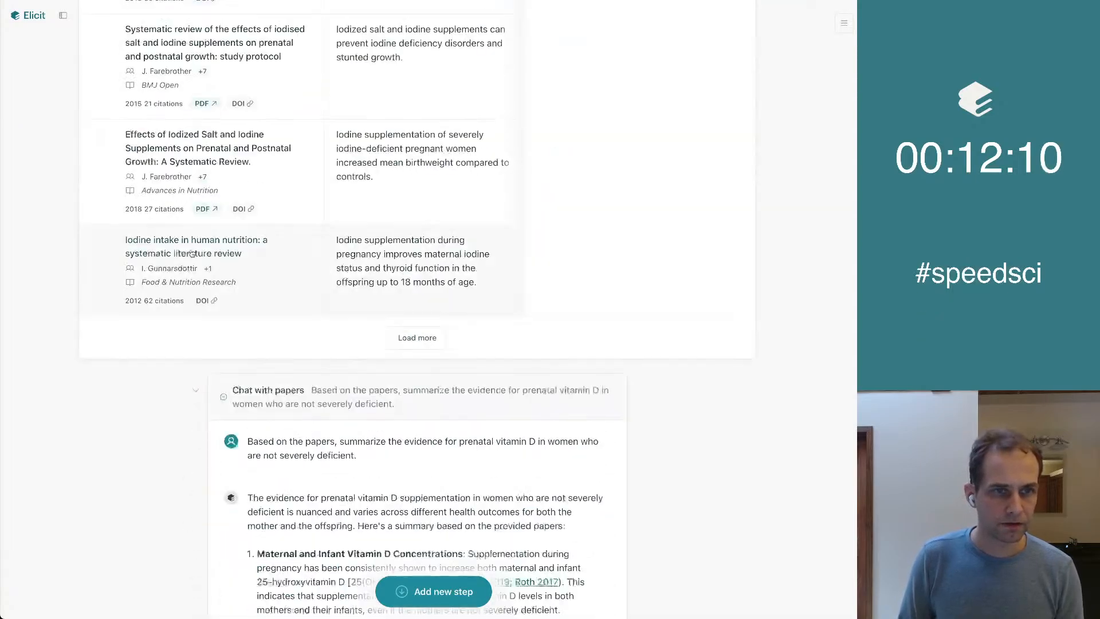
pyautogui.click(194, 393)
# Select all papers listed under "What is the evidence for prenatal iodine?" and add a Chat with papers step for them.
pyautogui.scroll(15, 192, 390)
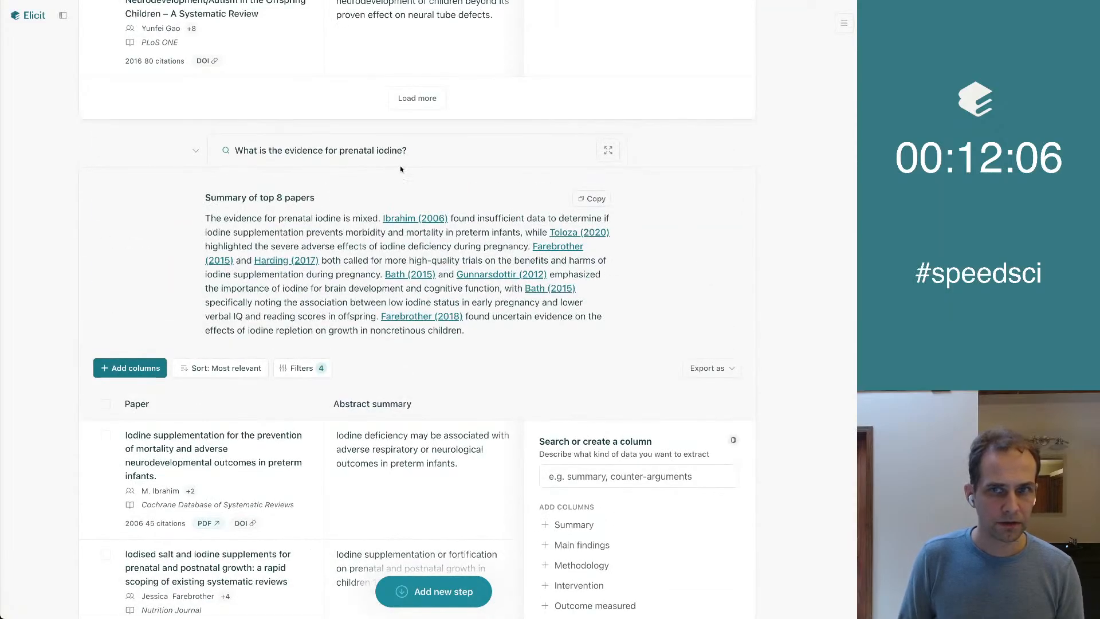
pyautogui.scroll(-4, 284, 189)
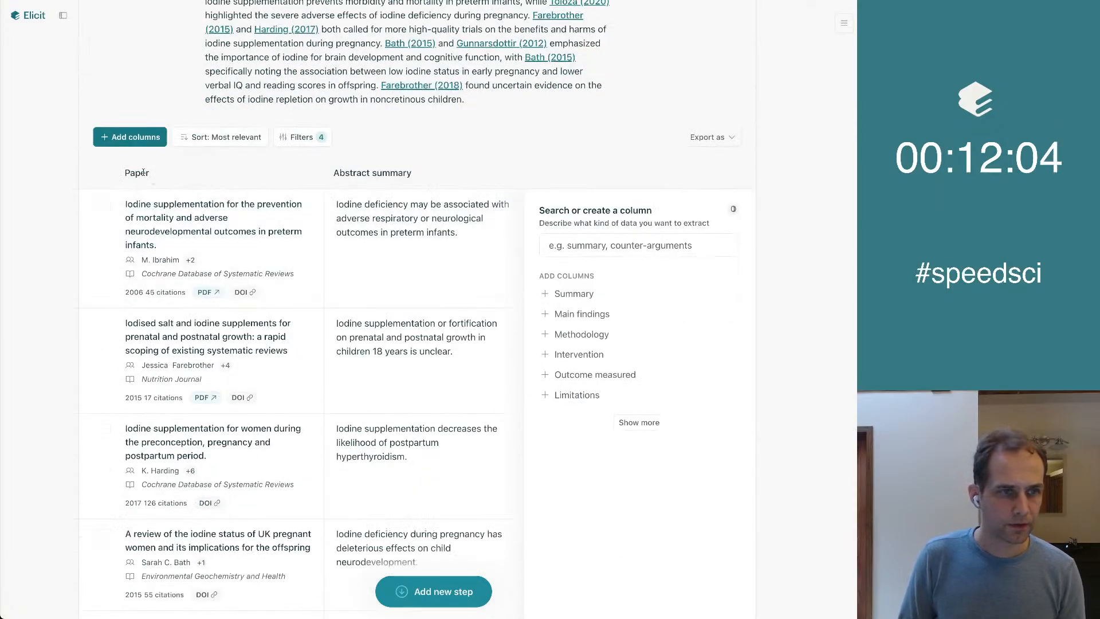
pyautogui.click(106, 173)
pyautogui.scroll(-15, 77, 214)
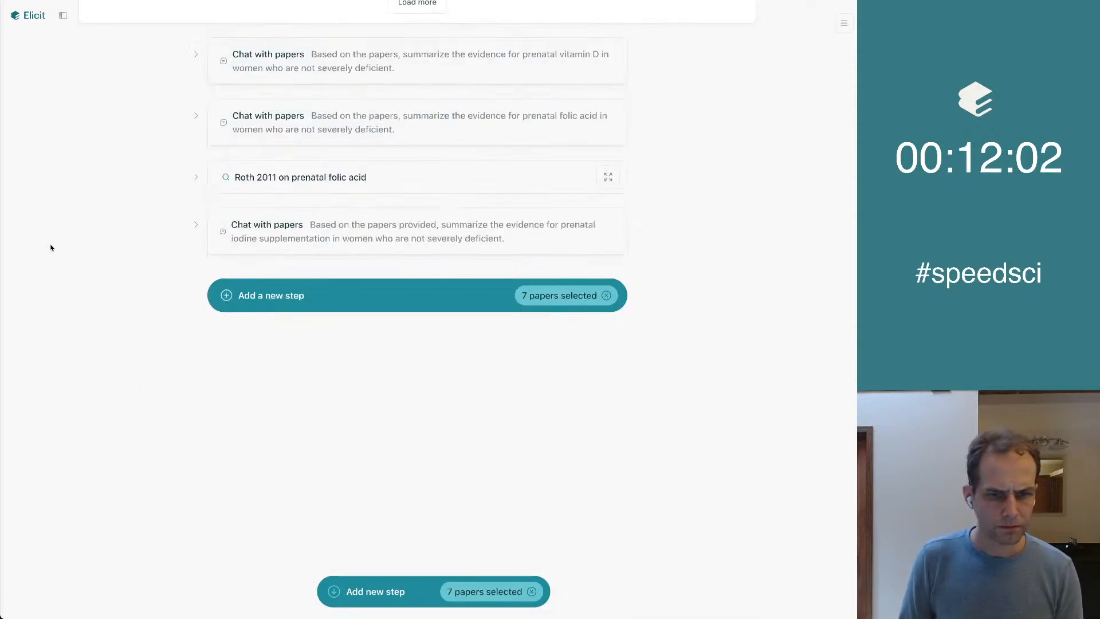
pyautogui.click(504, 300)
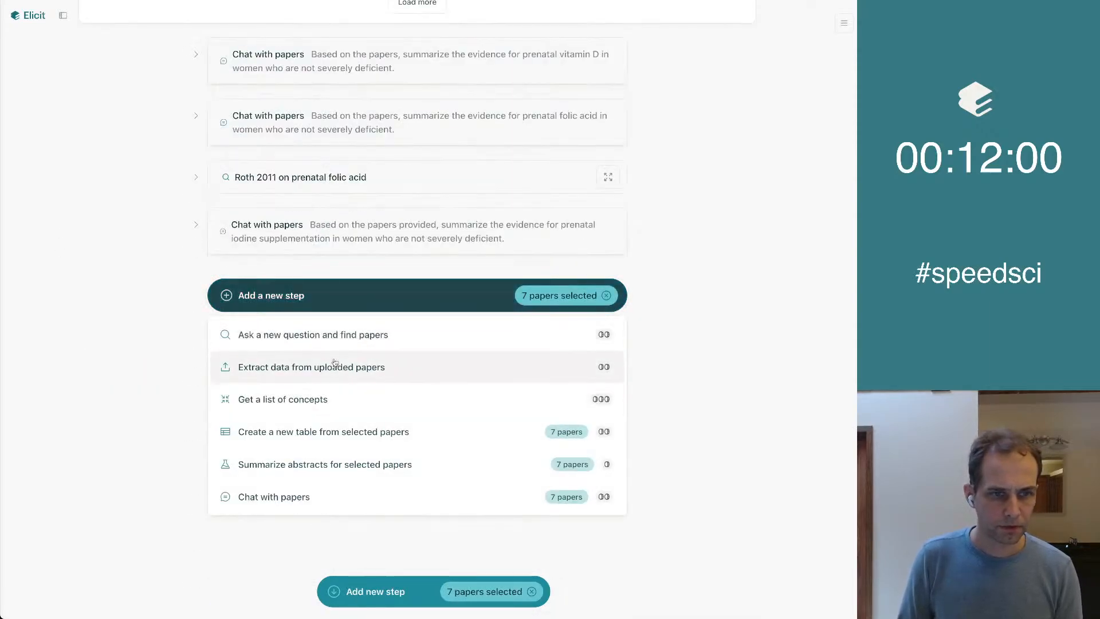
pyautogui.click(317, 501)
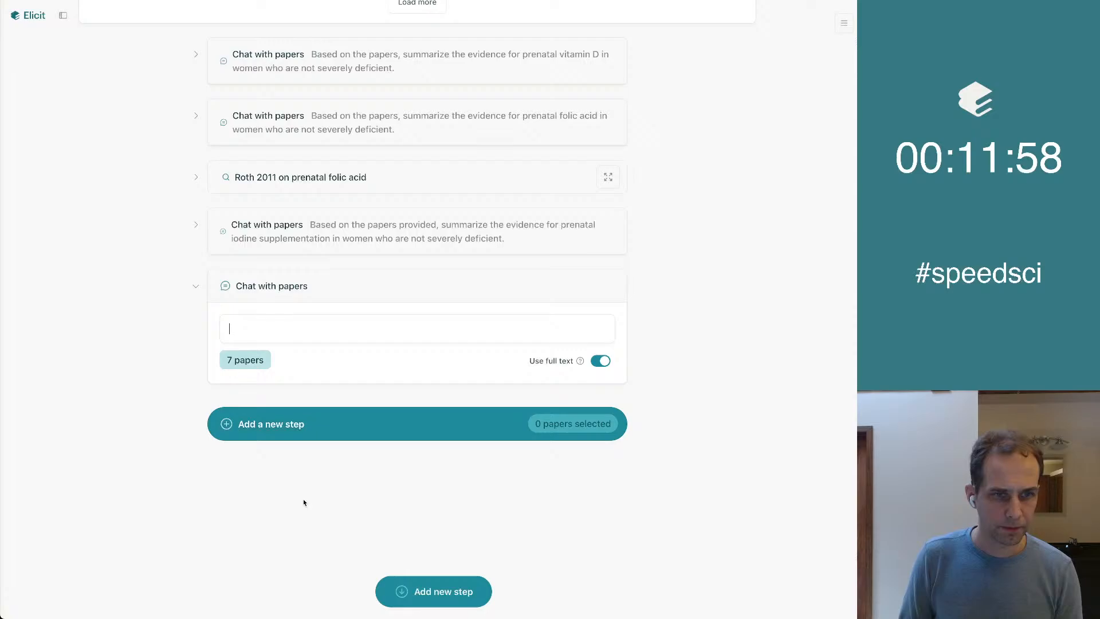
# Check the new chat's attached papers and submit the copied question summarizing the evidence for prenatal iodine supplementation in women not severely deficient.
pyautogui.click(240, 369)
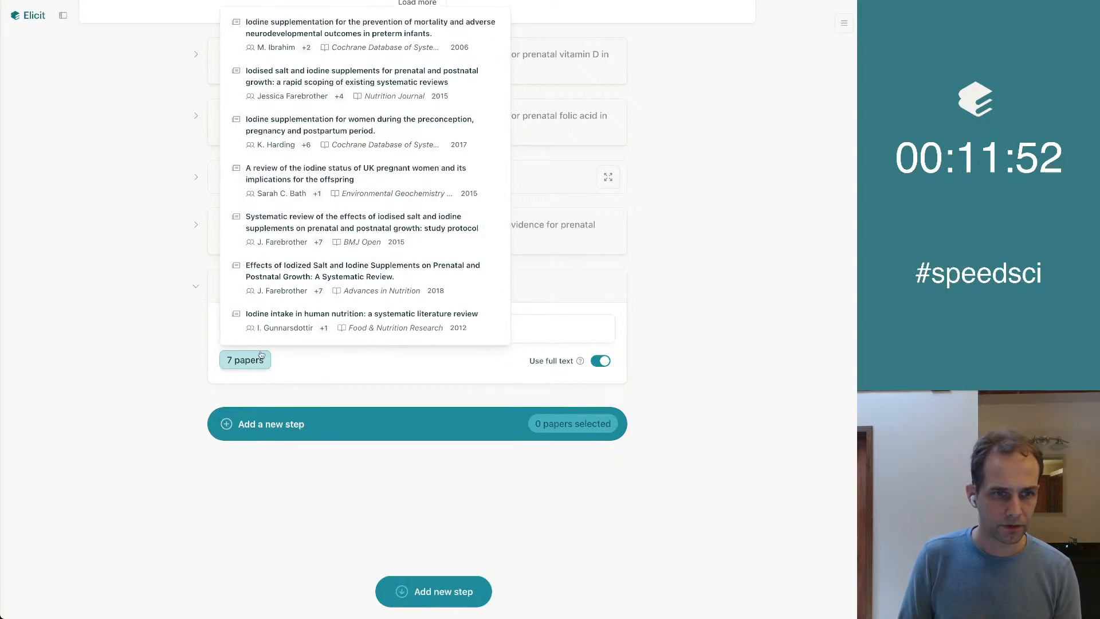
pyautogui.click(281, 332)
pyautogui.hotkey('ctrl', 'v')
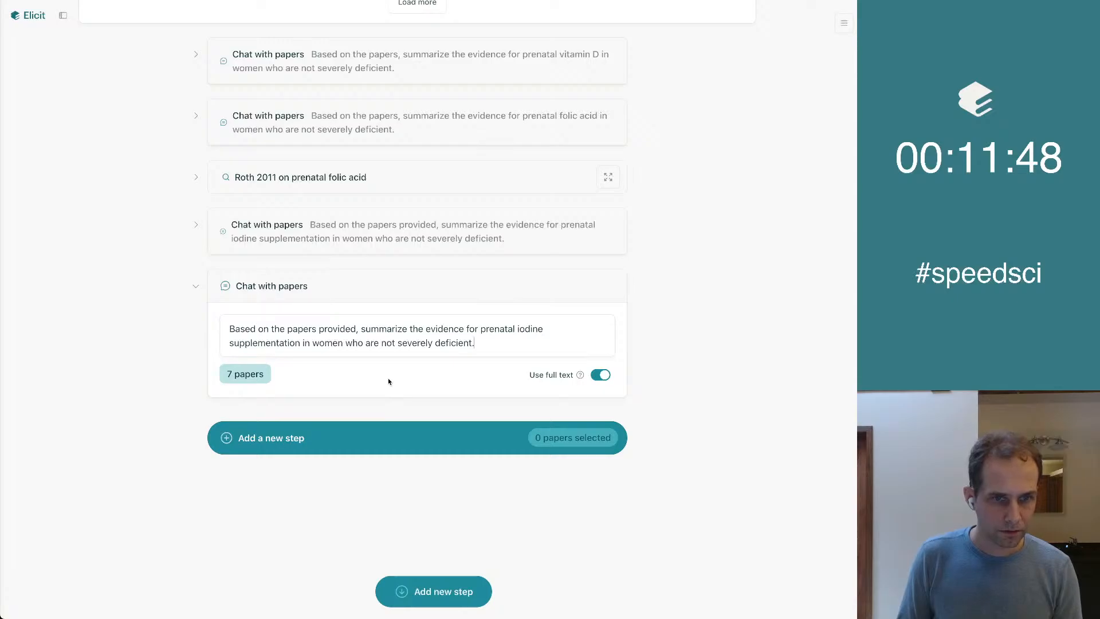
pyautogui.press('Return')
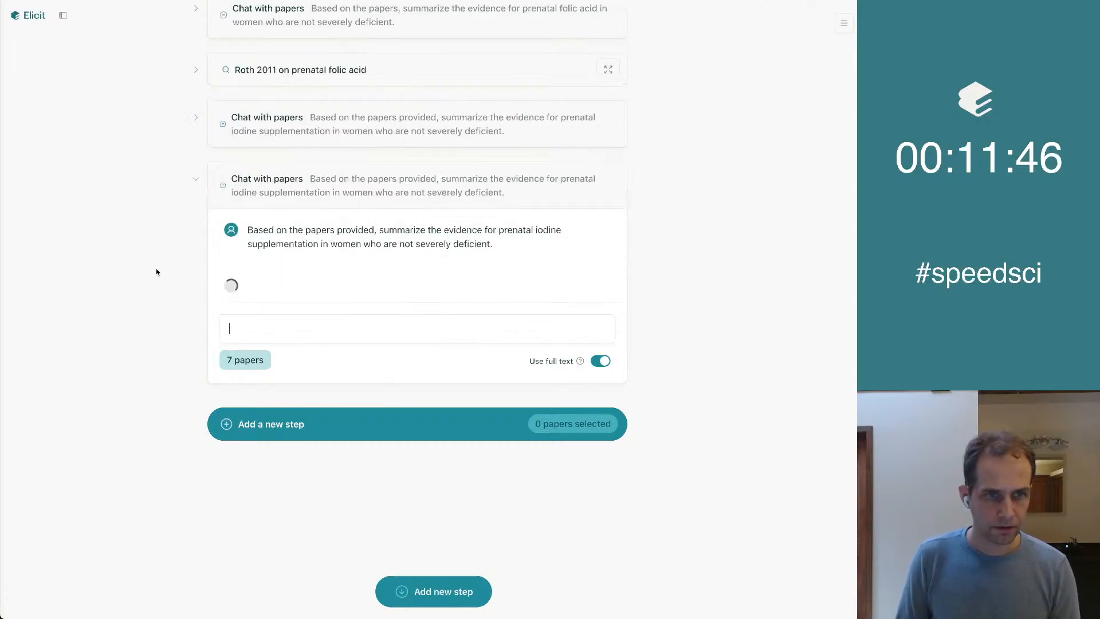
# Expand the earlier iodine chat, check its answer against its list of attached papers, and collapse the chat again.
pyautogui.click(196, 117)
pyautogui.scroll(7, 156, 252)
pyautogui.scroll(-1, 156, 252)
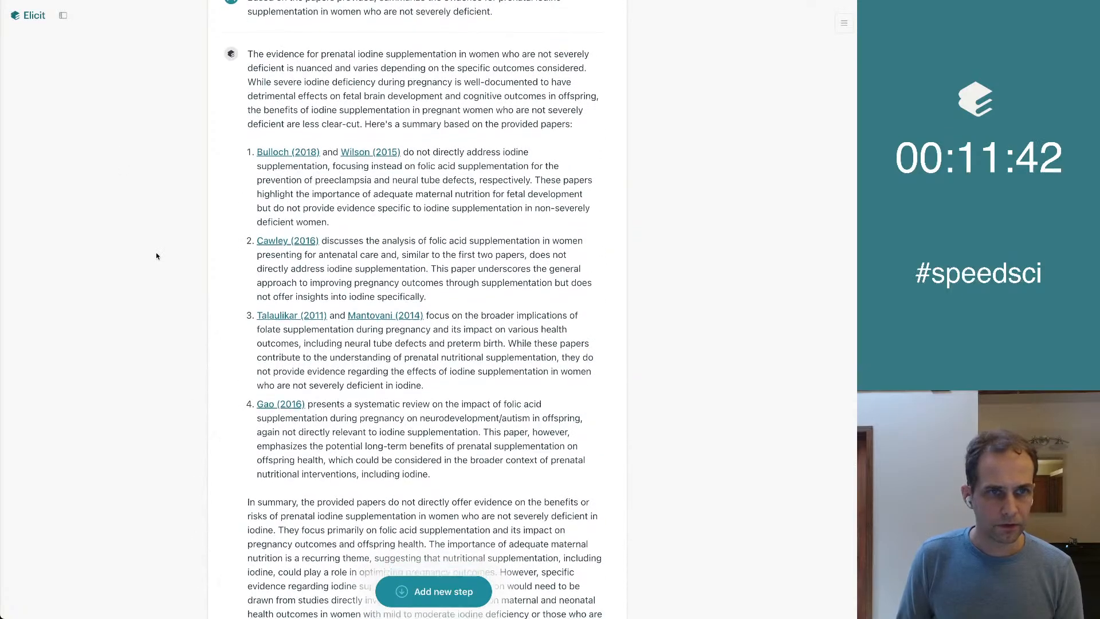
pyautogui.scroll(2, 156, 252)
pyautogui.scroll(-4, 156, 252)
pyautogui.scroll(-1, 155, 256)
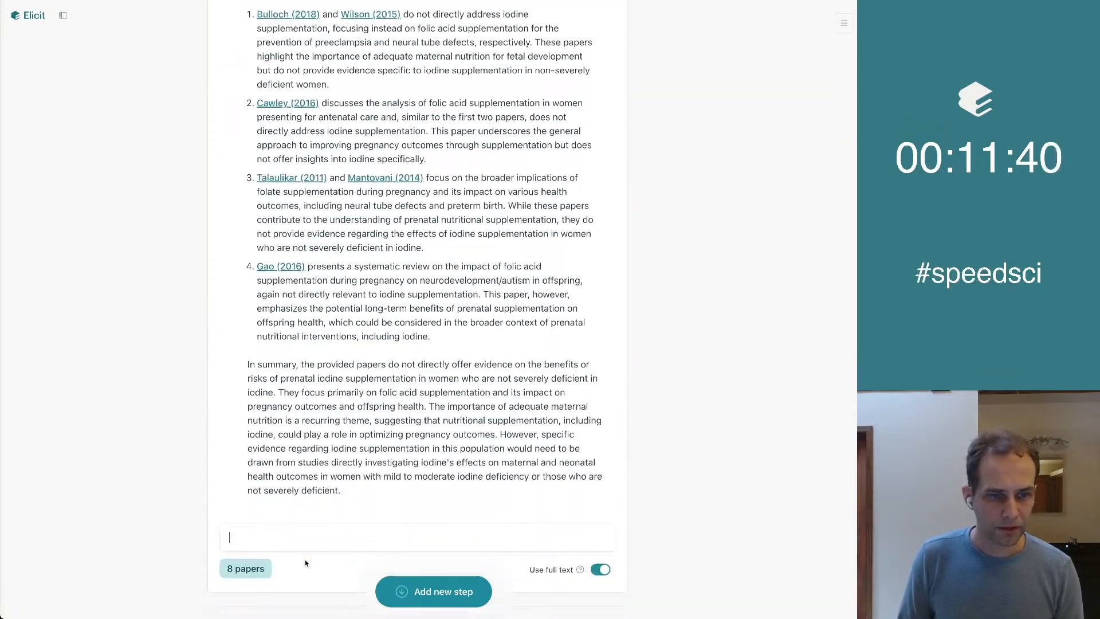
pyautogui.click(252, 569)
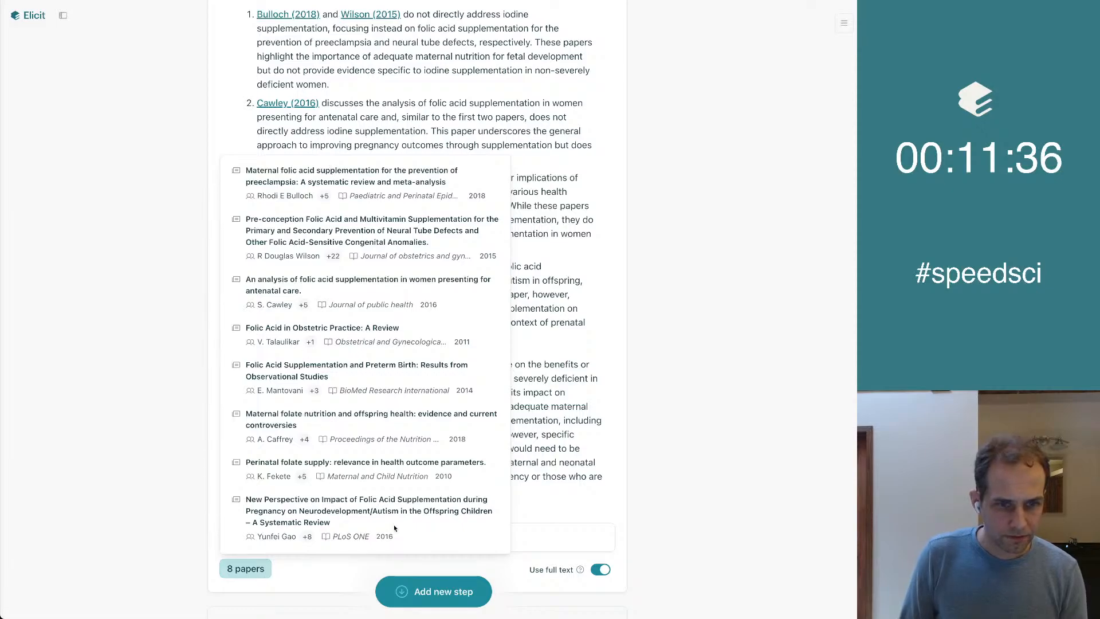
pyautogui.scroll(5, 201, 137)
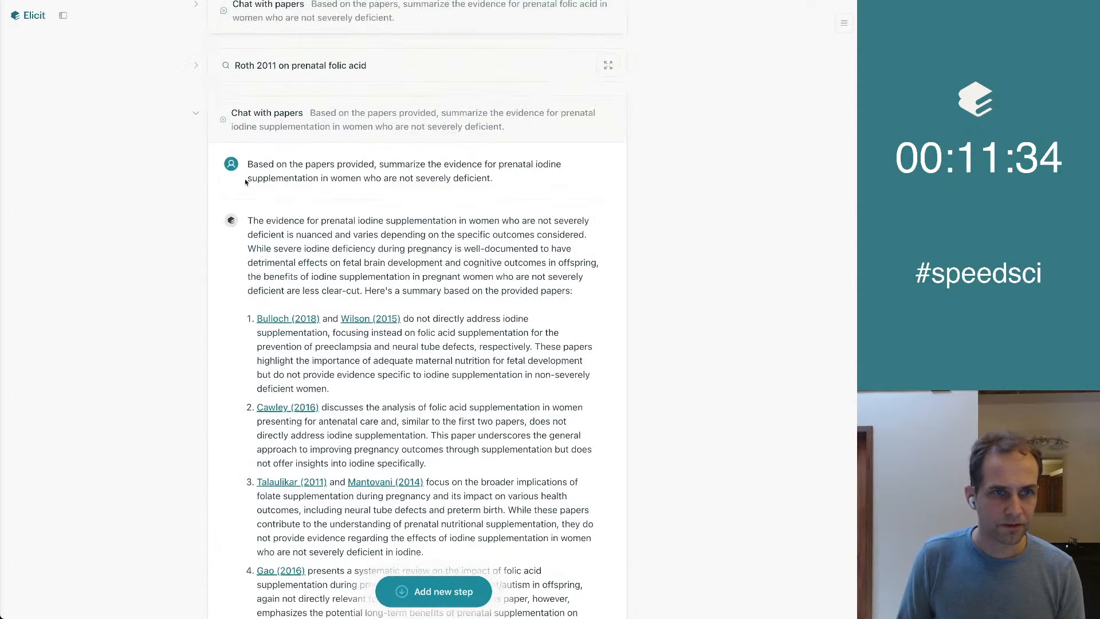
pyautogui.click(197, 118)
# Read the new iodine chat answer through to its summary, focusing on the paragraph about the study from 2000.
pyautogui.scroll(-3, 143, 187)
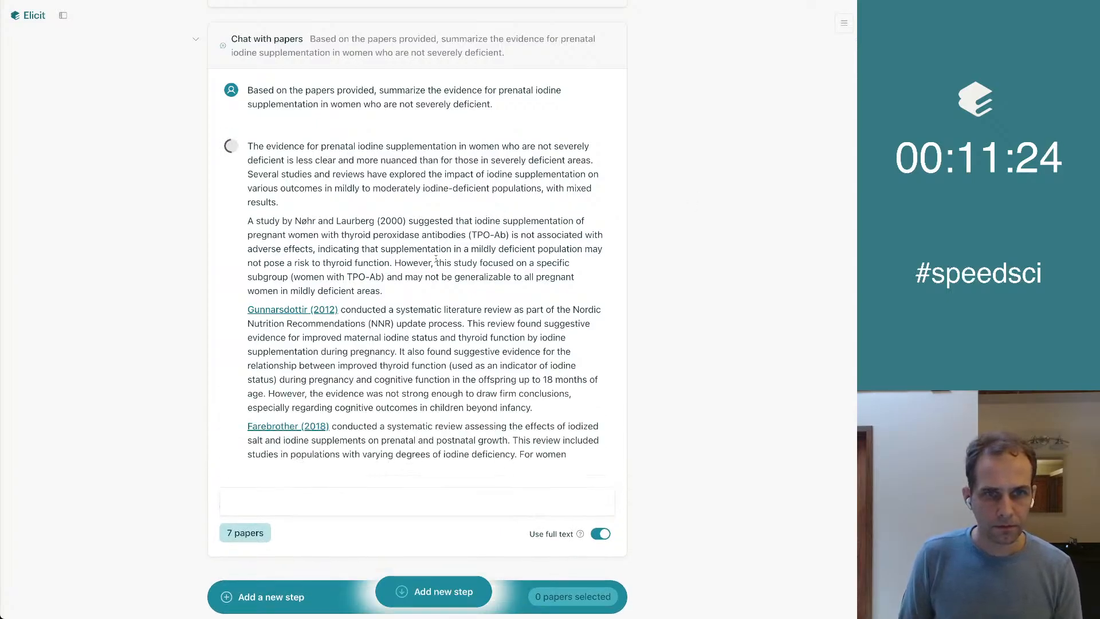
pyautogui.scroll(-1, 451, 282)
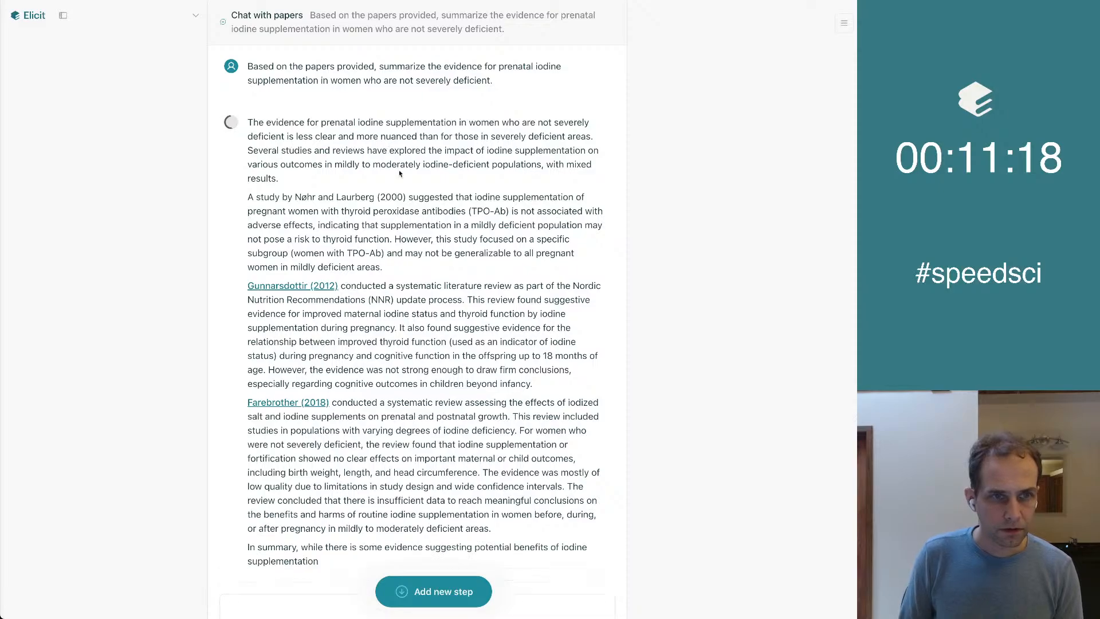
pyautogui.scroll(-2, 399, 171)
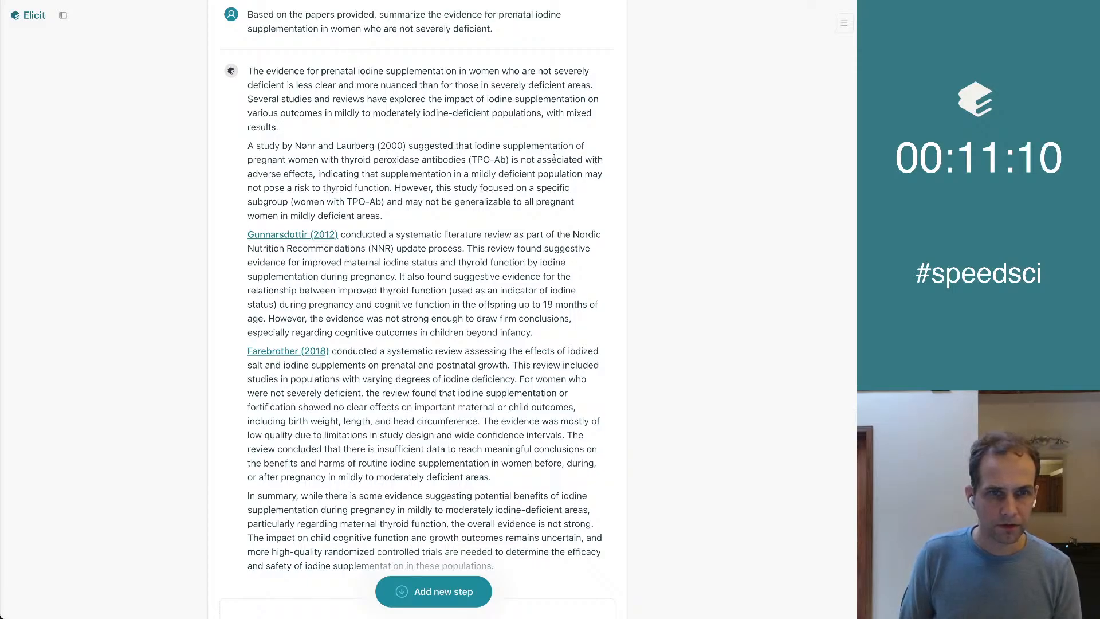
pyautogui.moveTo(343, 145); pyautogui.dragTo(437, 197)
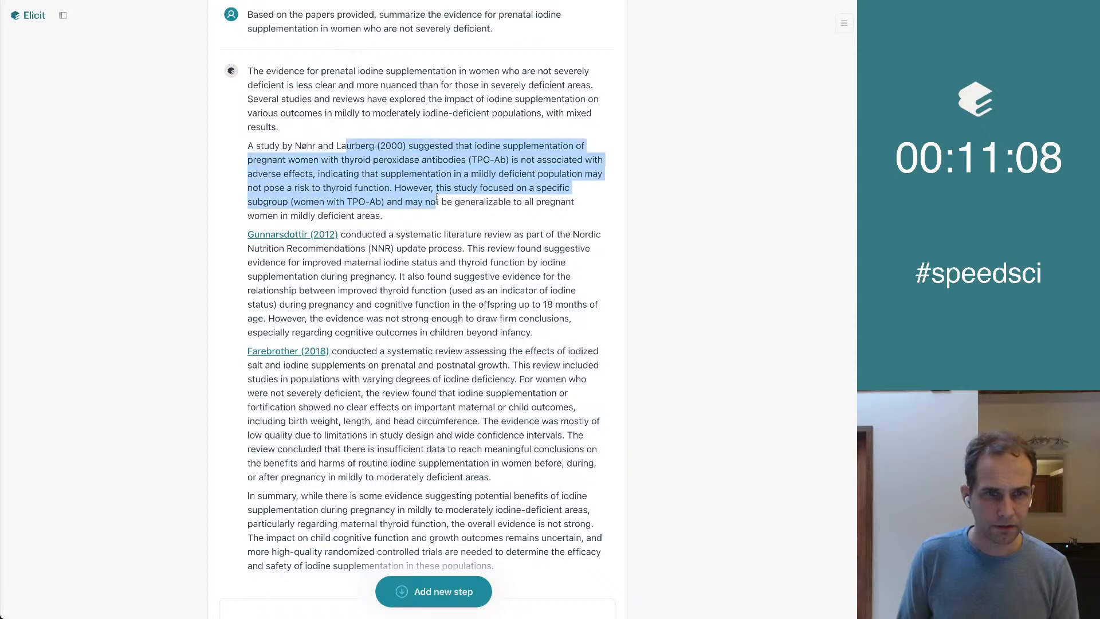
pyautogui.click(437, 197)
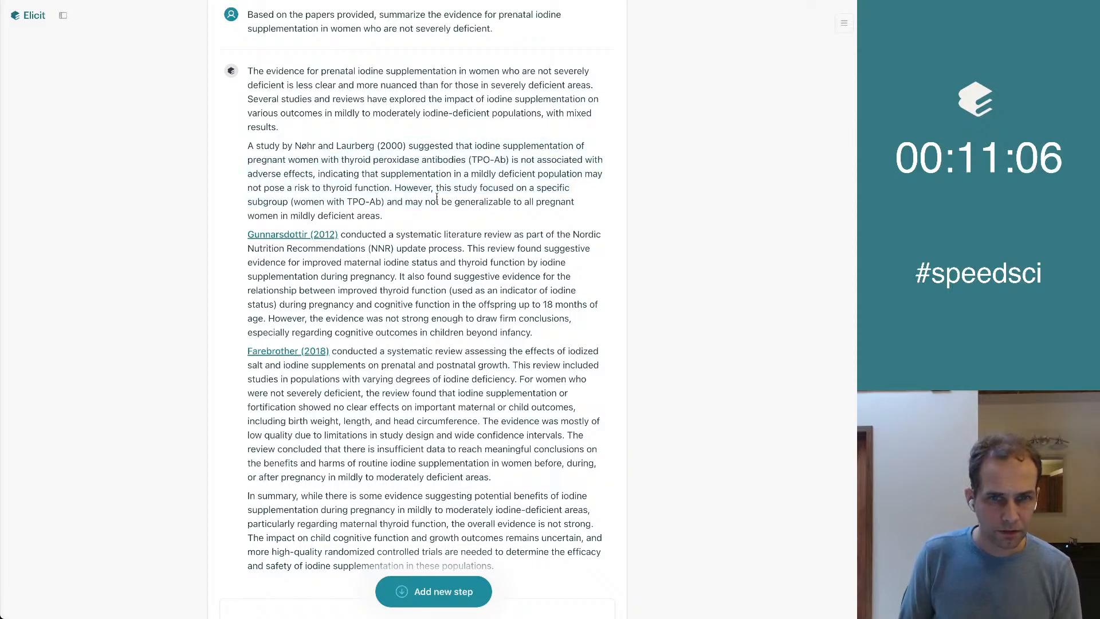
# Read the chat answer's paragraph on the 2012 systematic review, focusing on thyroid function, offspring cognition and strength of evidence.
pyautogui.scroll(-3, 437, 197)
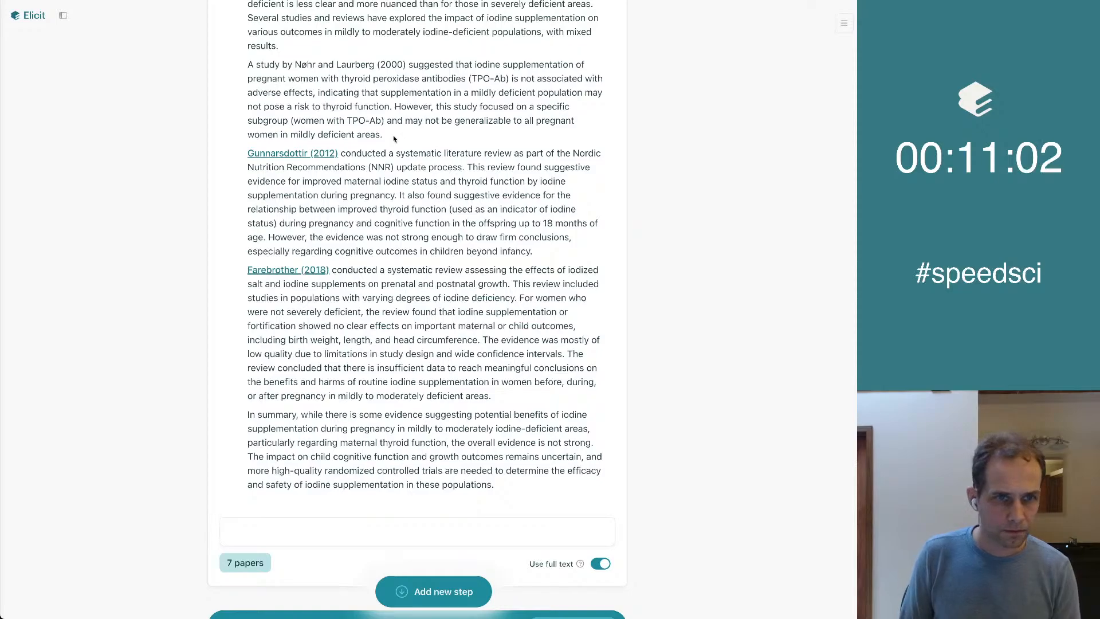
pyautogui.moveTo(394, 136); pyautogui.dragTo(381, 113)
pyautogui.click(415, 214)
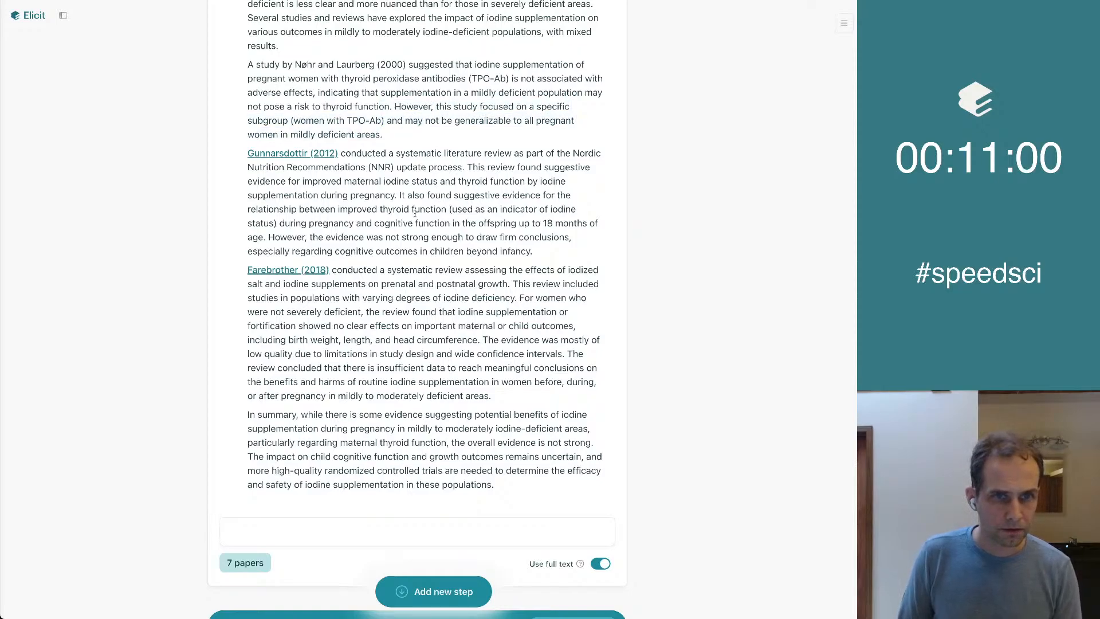
pyautogui.scroll(2, 415, 214)
pyautogui.scroll(-2, 415, 213)
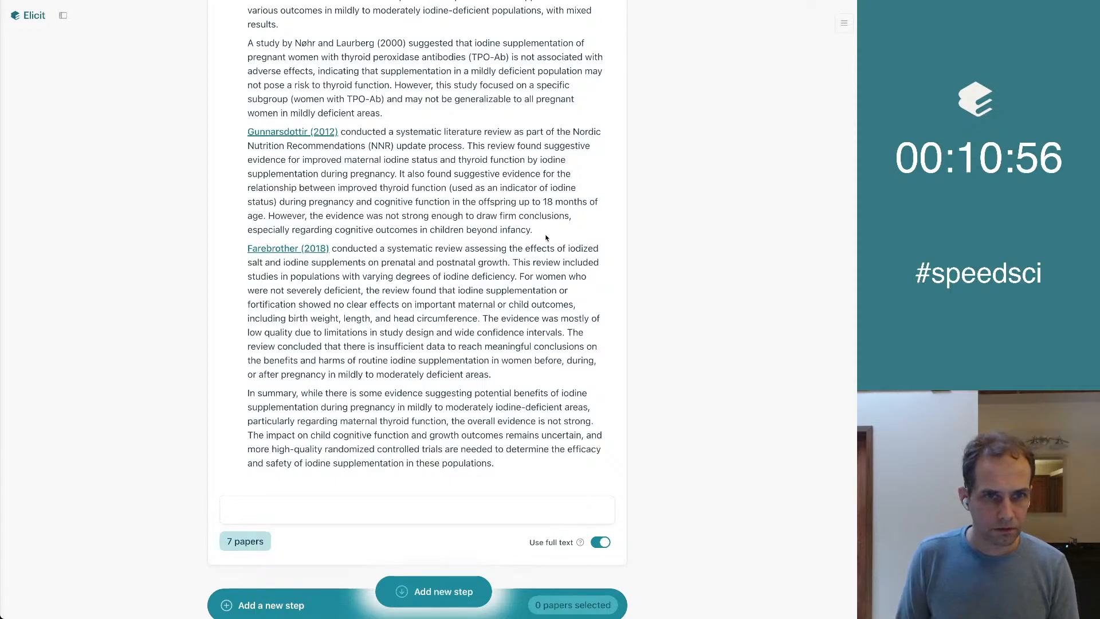
pyautogui.moveTo(545, 238); pyautogui.dragTo(520, 136)
pyautogui.tripleClick(528, 114)
pyautogui.click(523, 145)
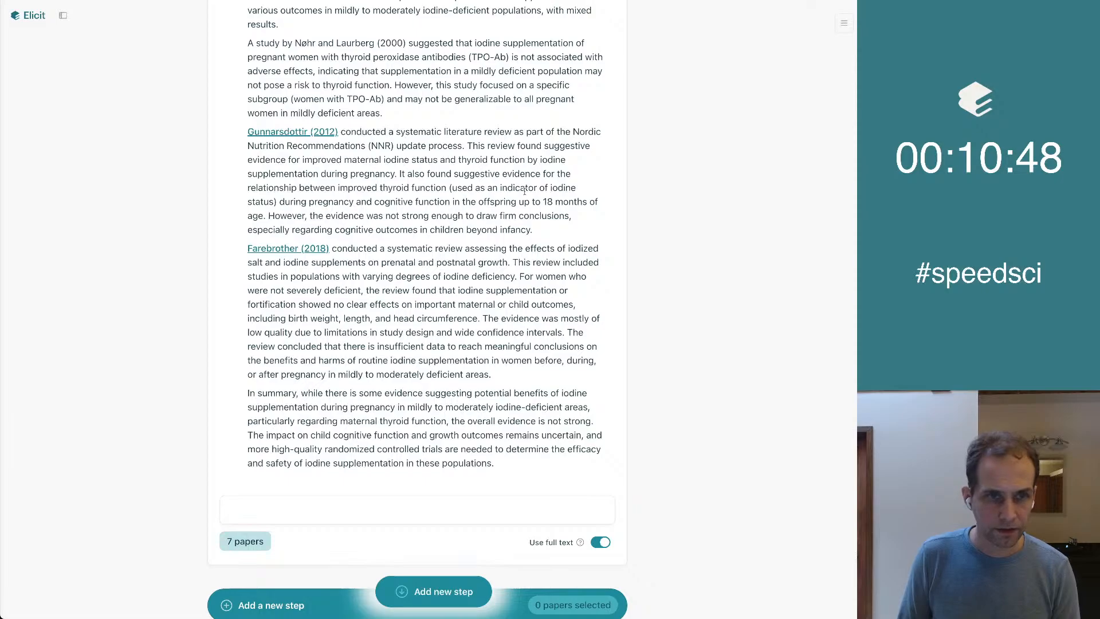
pyautogui.moveTo(559, 234); pyautogui.dragTo(552, 220)
pyautogui.click(552, 220)
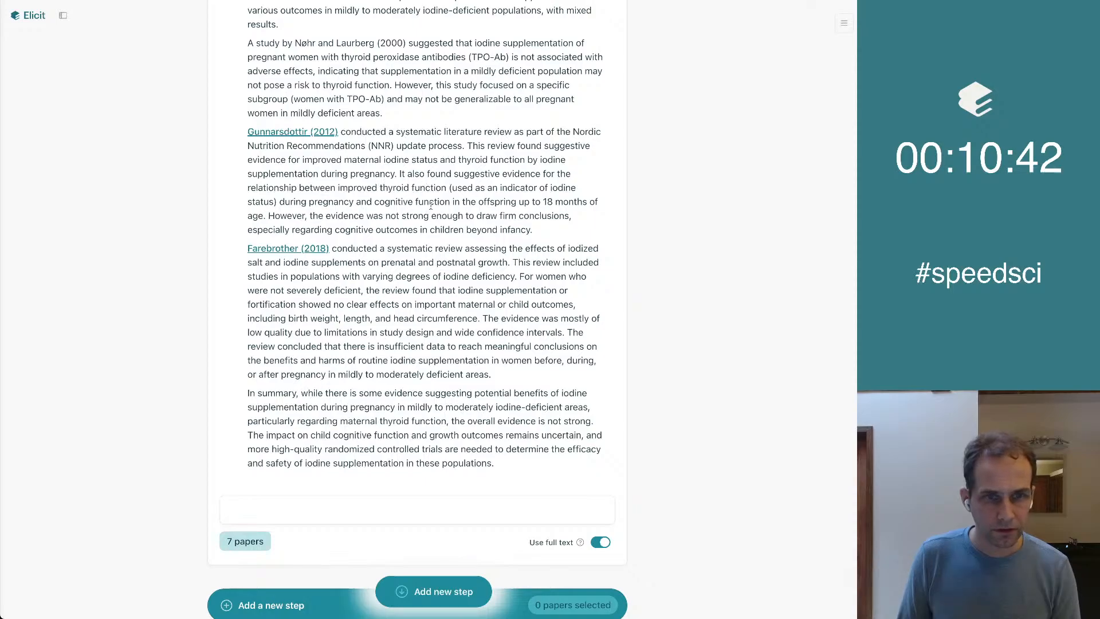
pyautogui.moveTo(284, 202); pyautogui.dragTo(391, 204)
pyautogui.click(408, 207)
pyautogui.moveTo(514, 230); pyautogui.dragTo(403, 215)
pyautogui.click(404, 213)
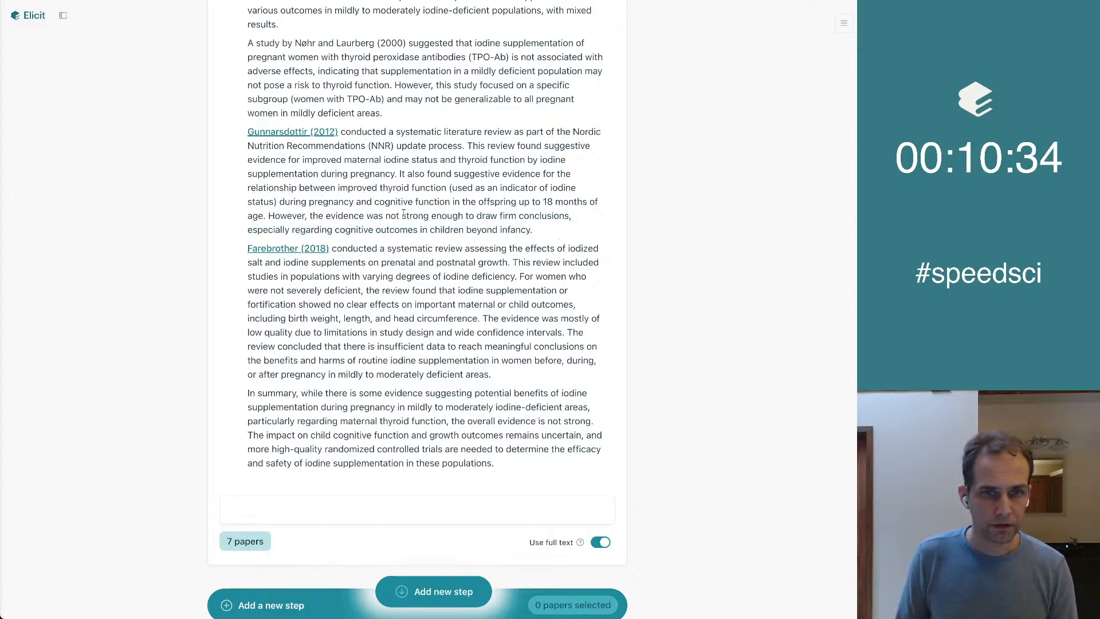
# Read the answer's paragraph on the 2018 systematic review and the closing summary, focusing on evidence quality, and look back over the whole answer.
pyautogui.scroll(-2, 404, 213)
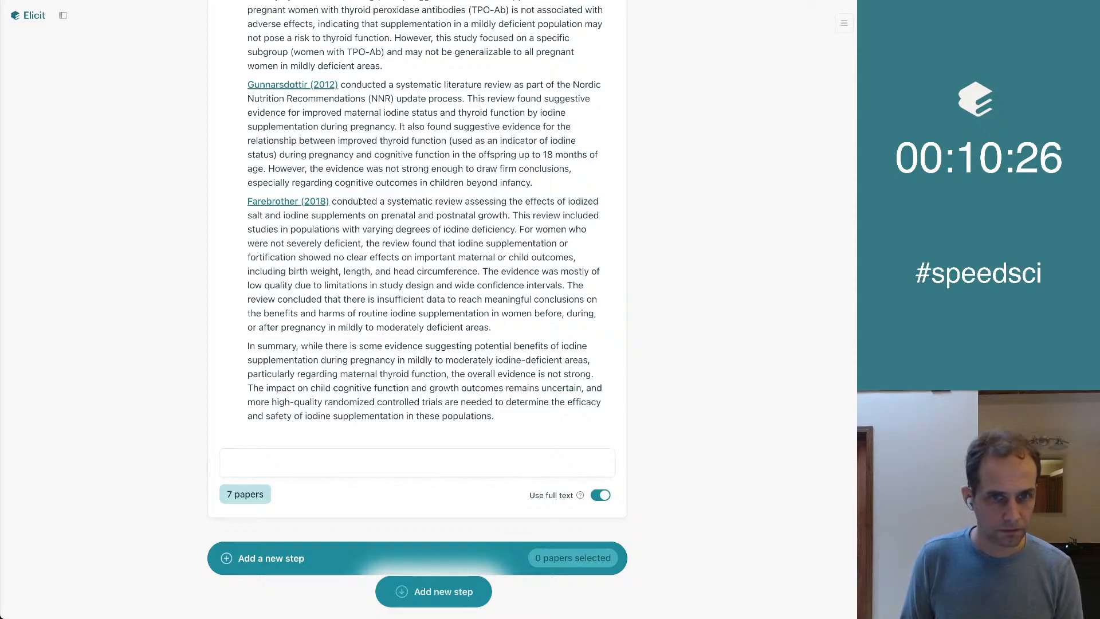
pyautogui.scroll(-1, 359, 202)
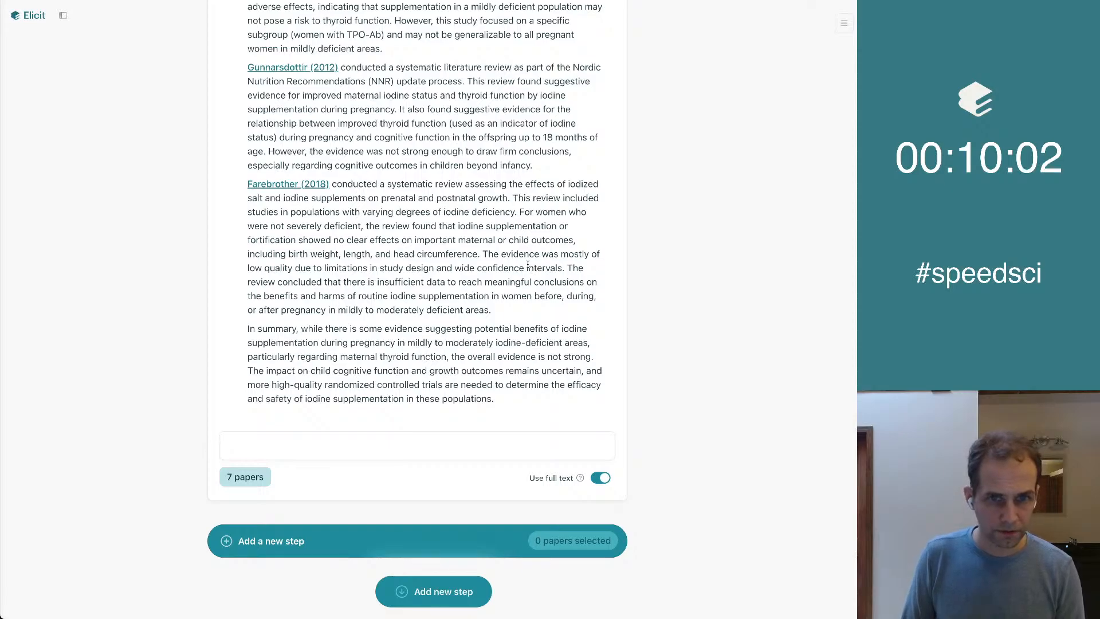
pyautogui.moveTo(523, 255); pyautogui.dragTo(526, 268)
pyautogui.click(513, 294)
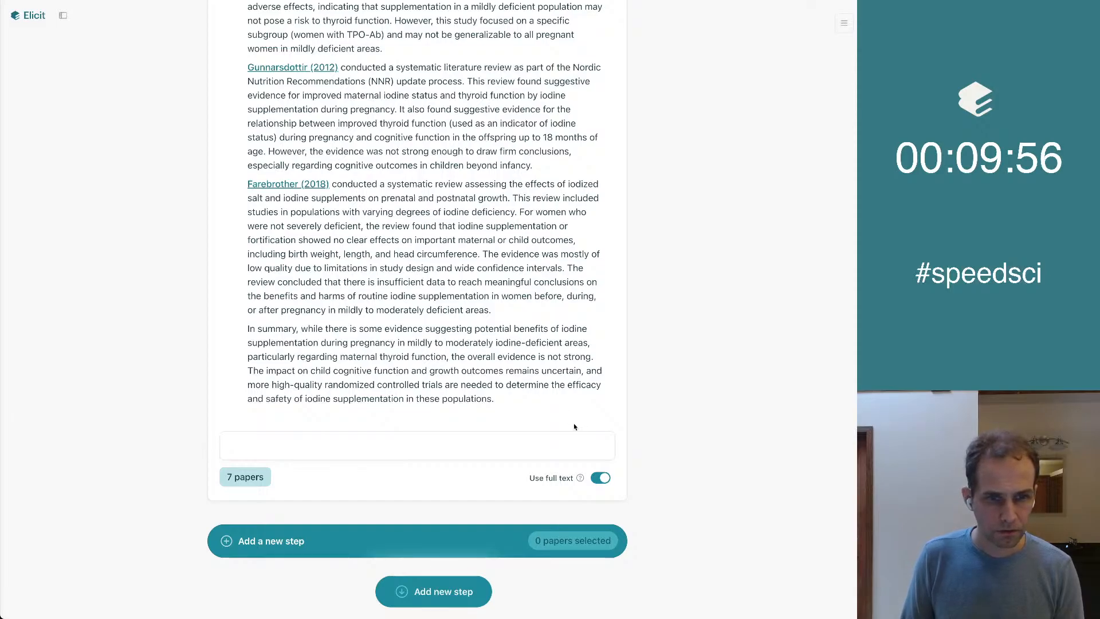
pyautogui.scroll(1, 386, 318)
pyautogui.scroll(3, 387, 323)
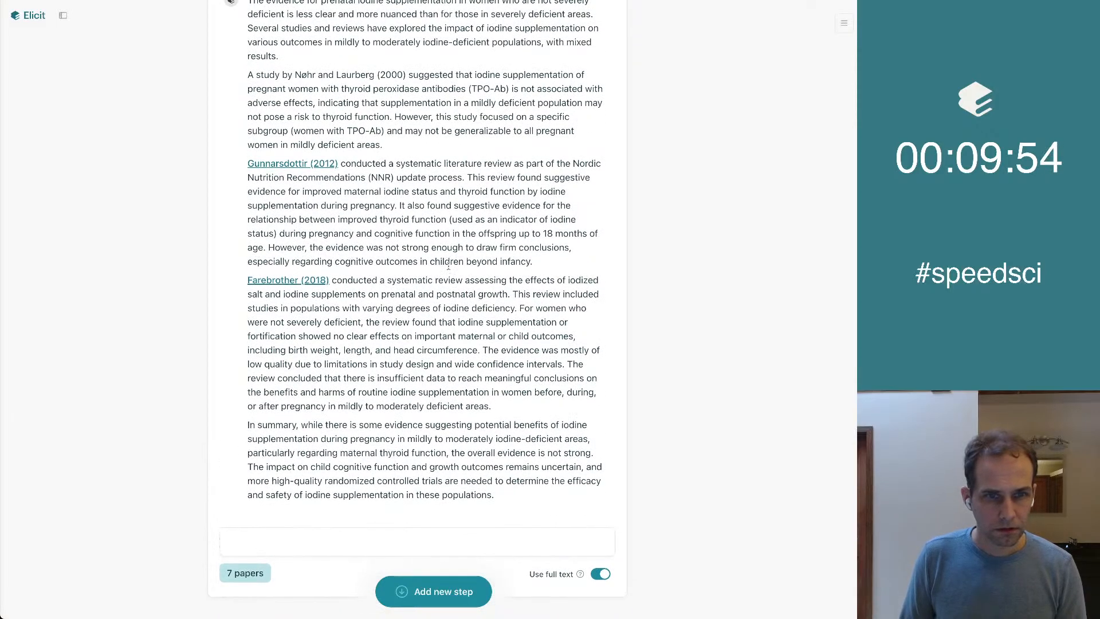
pyautogui.scroll(2, 446, 267)
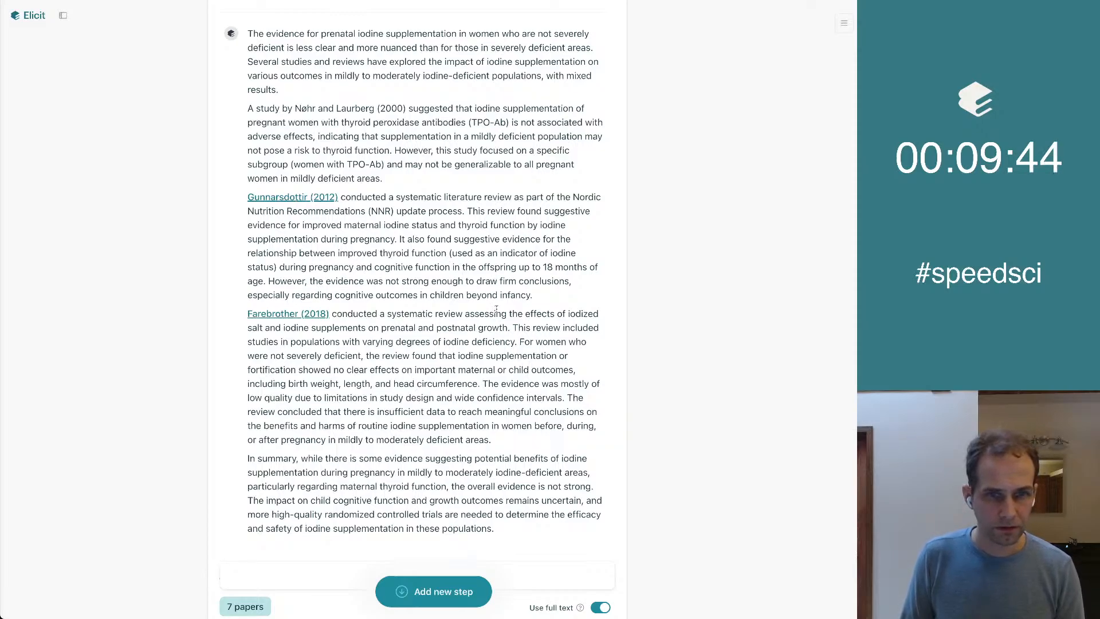
# Open the 2012 review cited in the answer, go to its Semantic Scholar page, and bring up the full PDF.
pyautogui.click(308, 198)
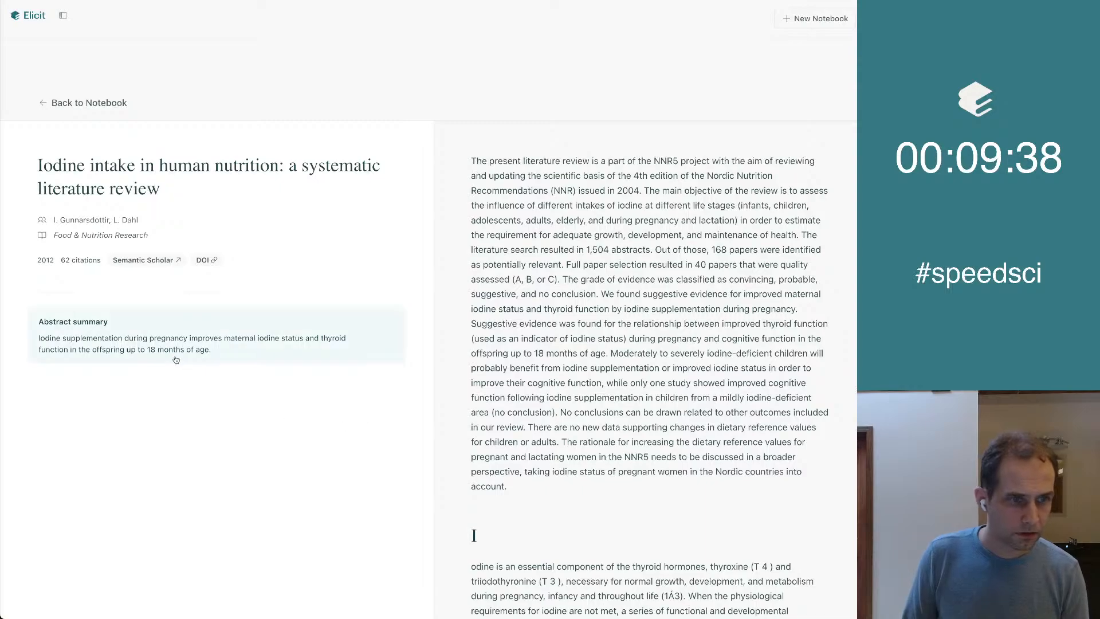
pyautogui.scroll(-2, 574, 361)
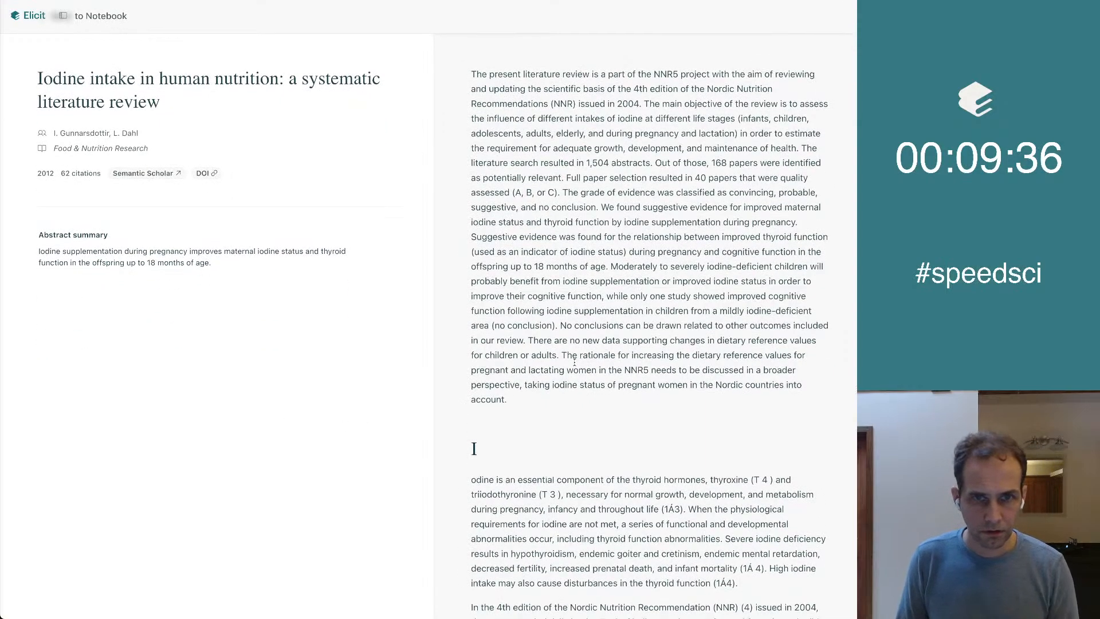
pyautogui.scroll(2, 575, 365)
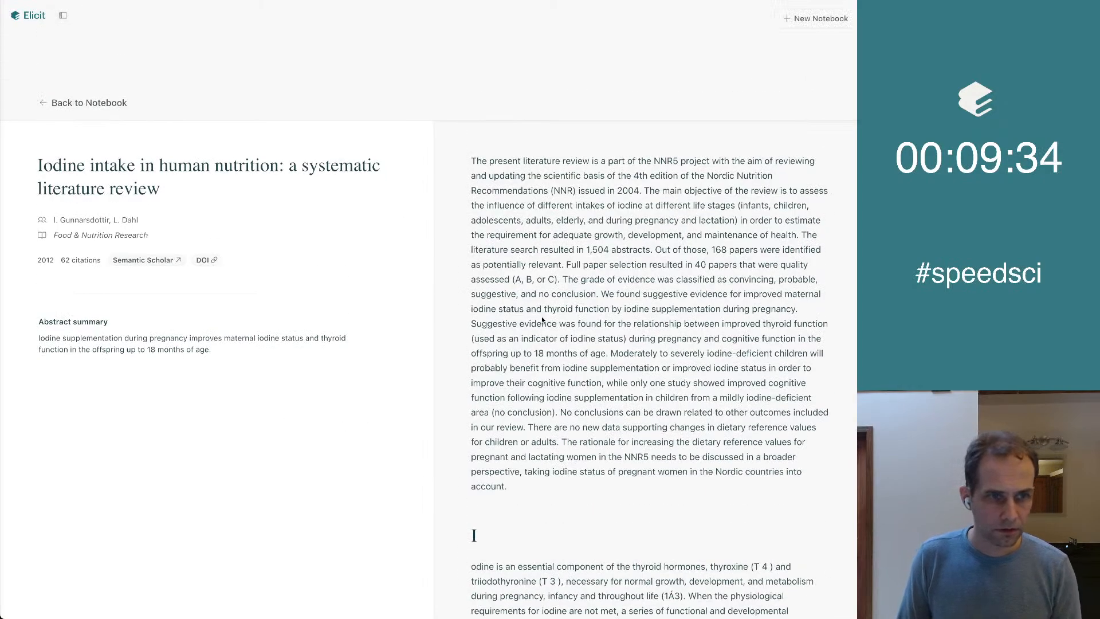
pyautogui.click(151, 261)
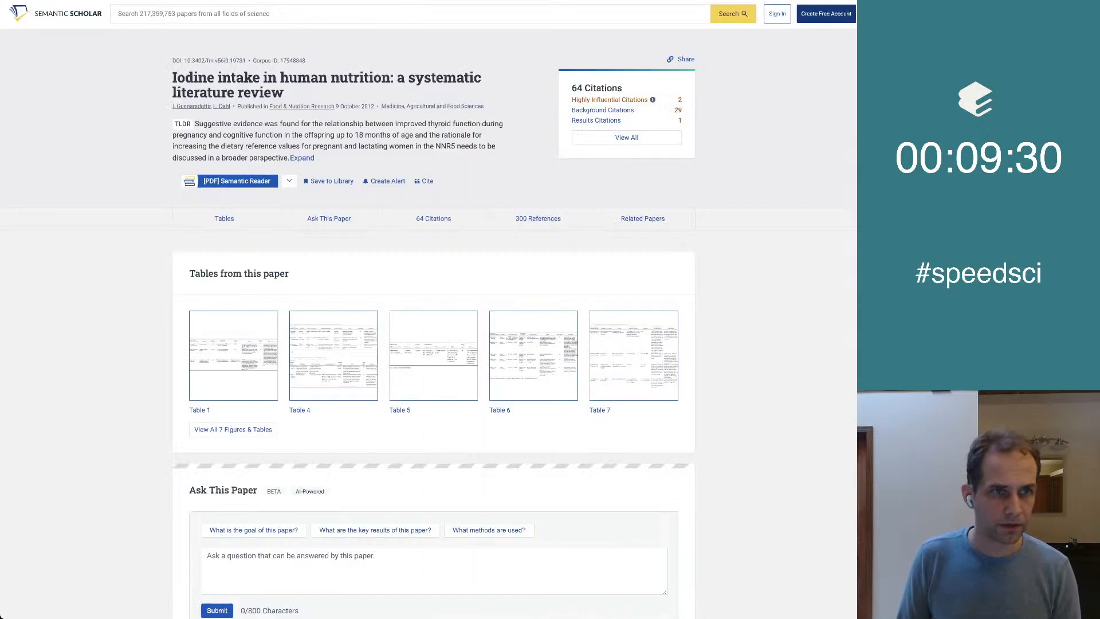
pyautogui.click(281, 184)
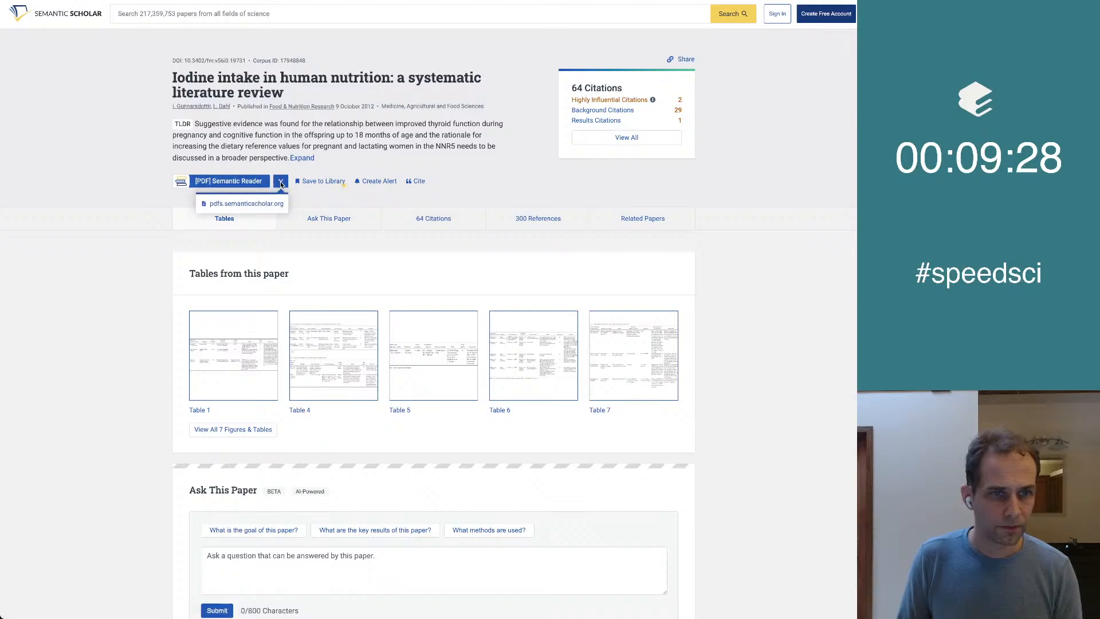
pyautogui.click(251, 204)
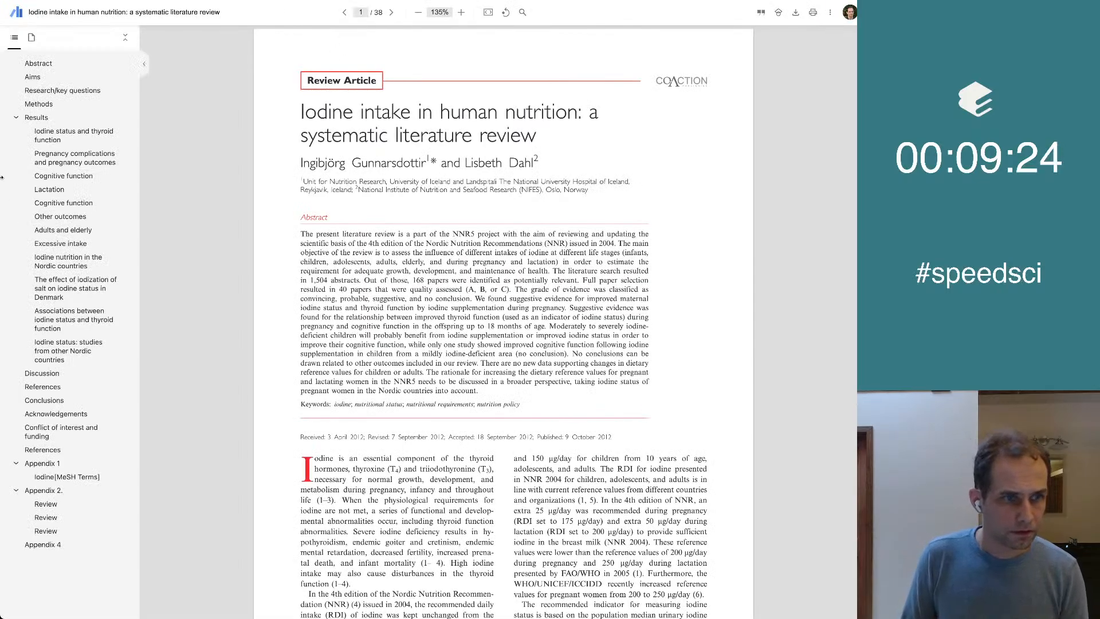
# Examine Table 3 on iodine and childhood cognitive function, checking the population and comments given for the 2009 study.
pyautogui.click(55, 207)
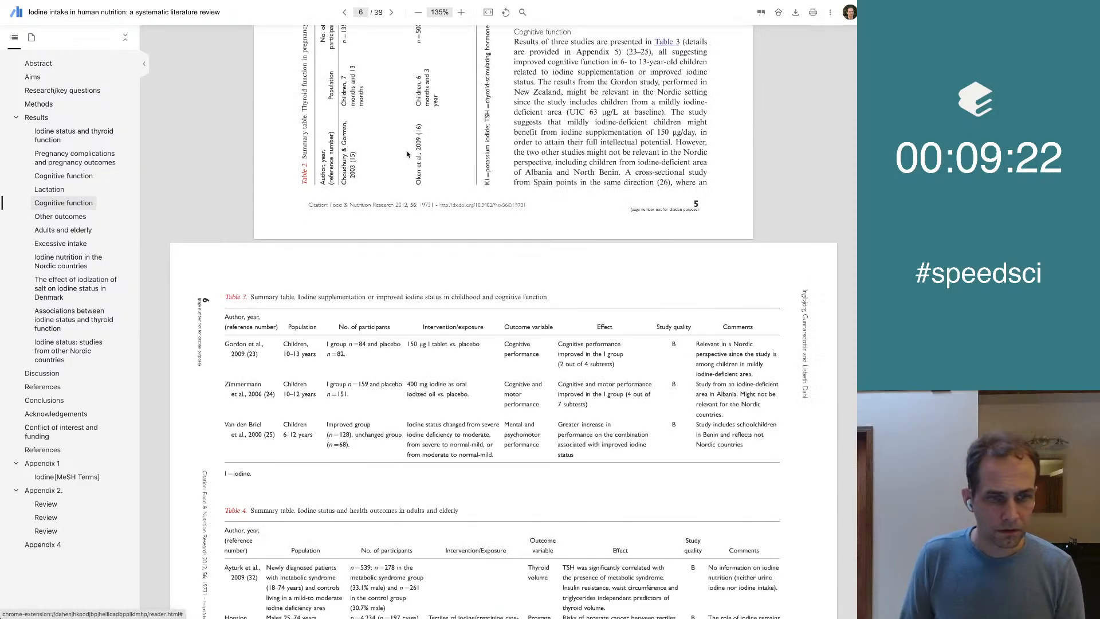
pyautogui.scroll(-2, 502, 276)
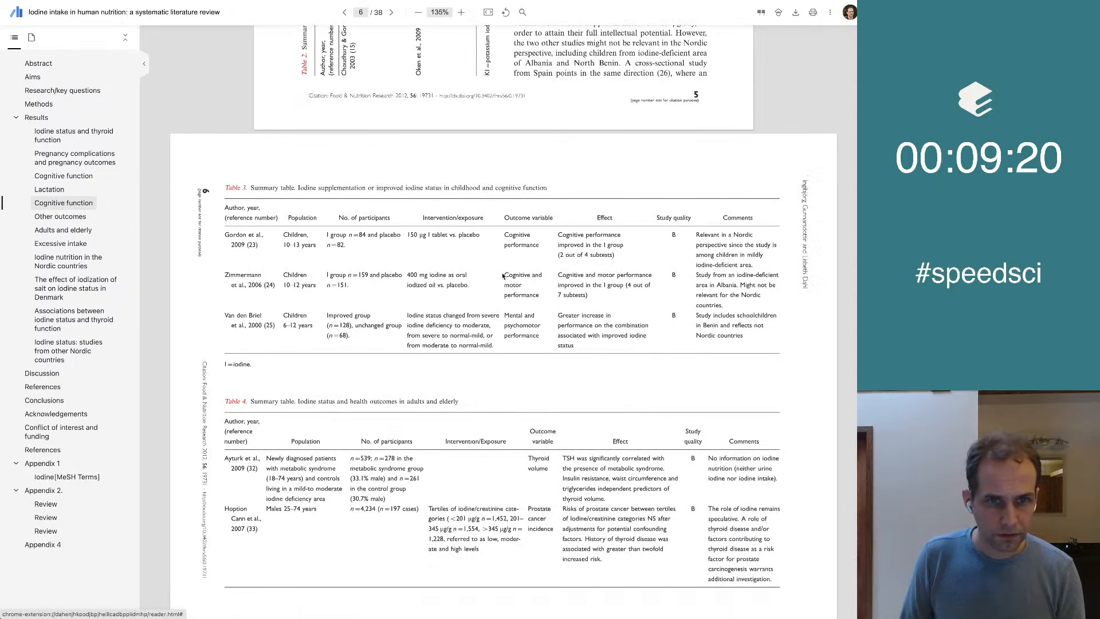
pyautogui.scroll(-1, 502, 276)
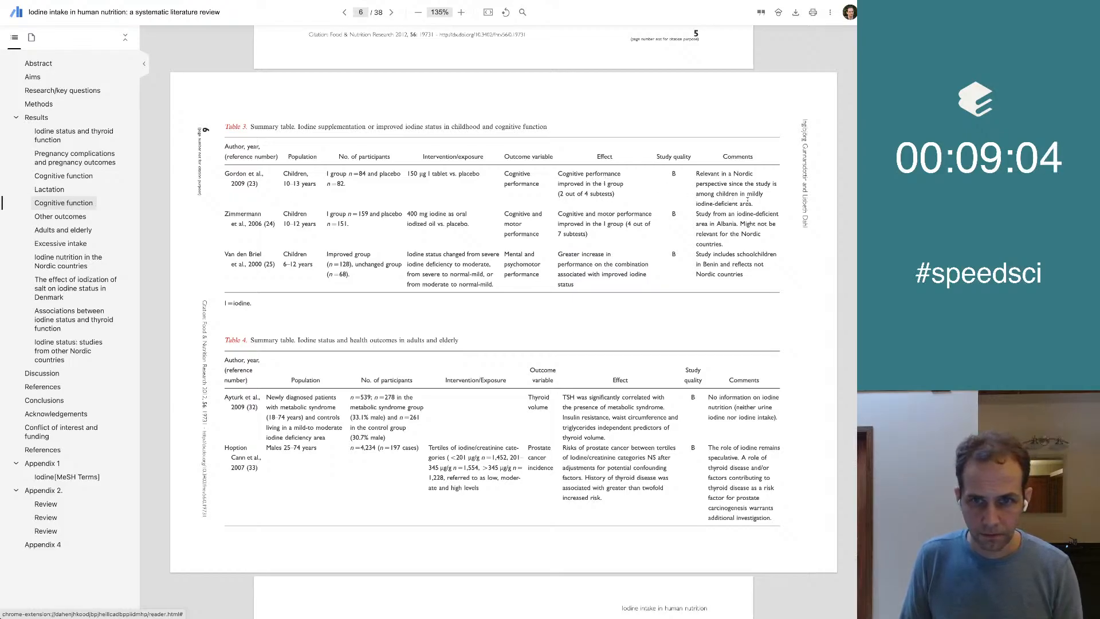
pyautogui.moveTo(753, 204); pyautogui.dragTo(698, 174)
pyautogui.click(698, 174)
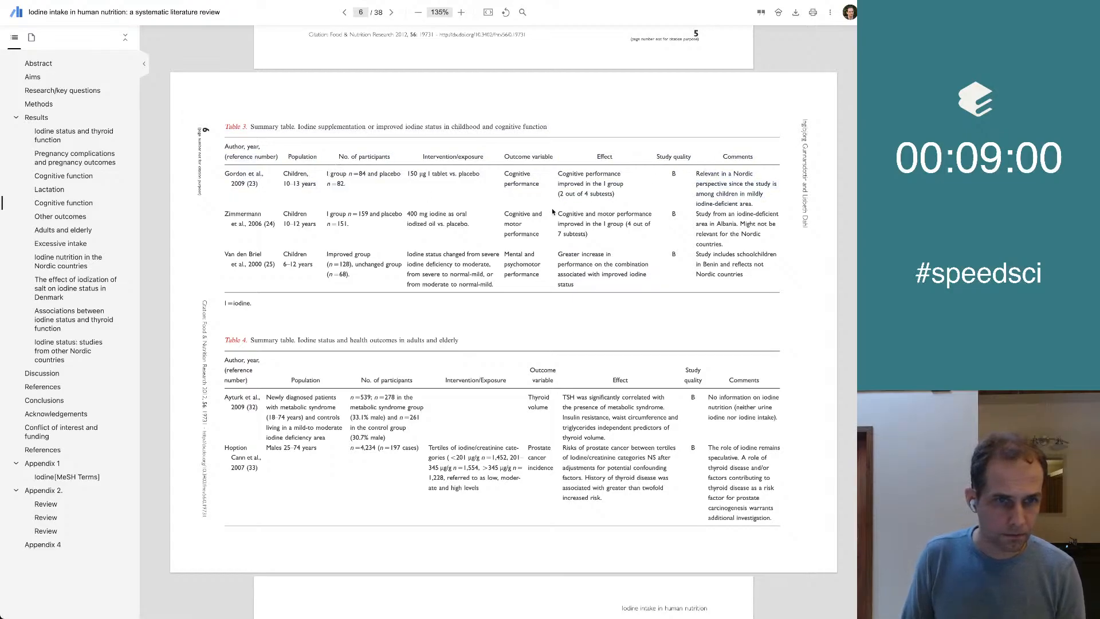
pyautogui.scroll(1, 553, 212)
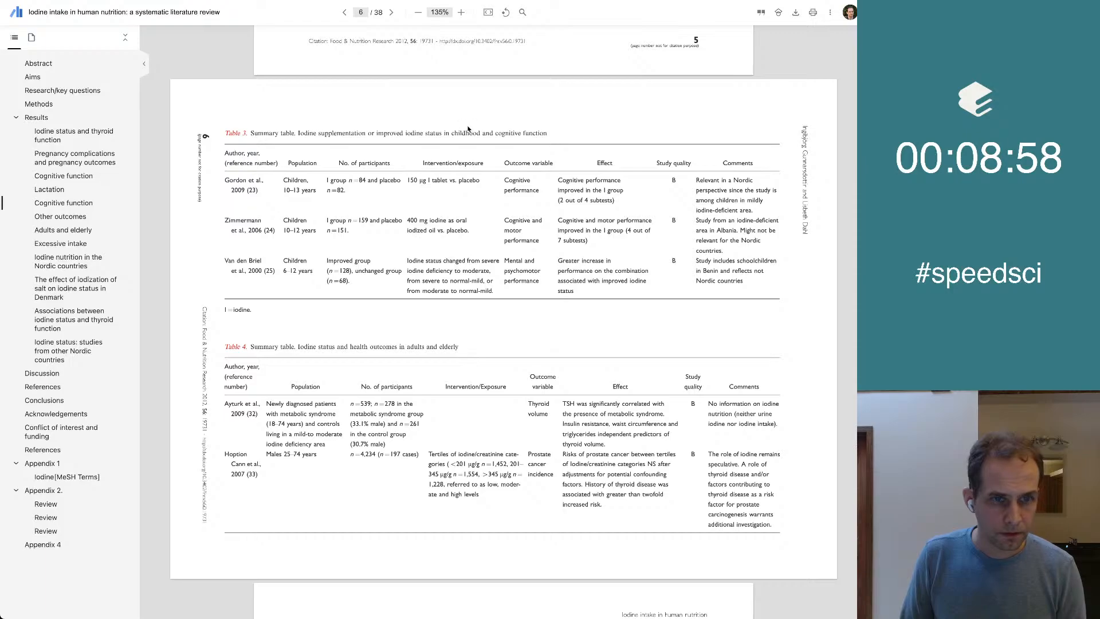
pyautogui.scroll(-1, 402, 184)
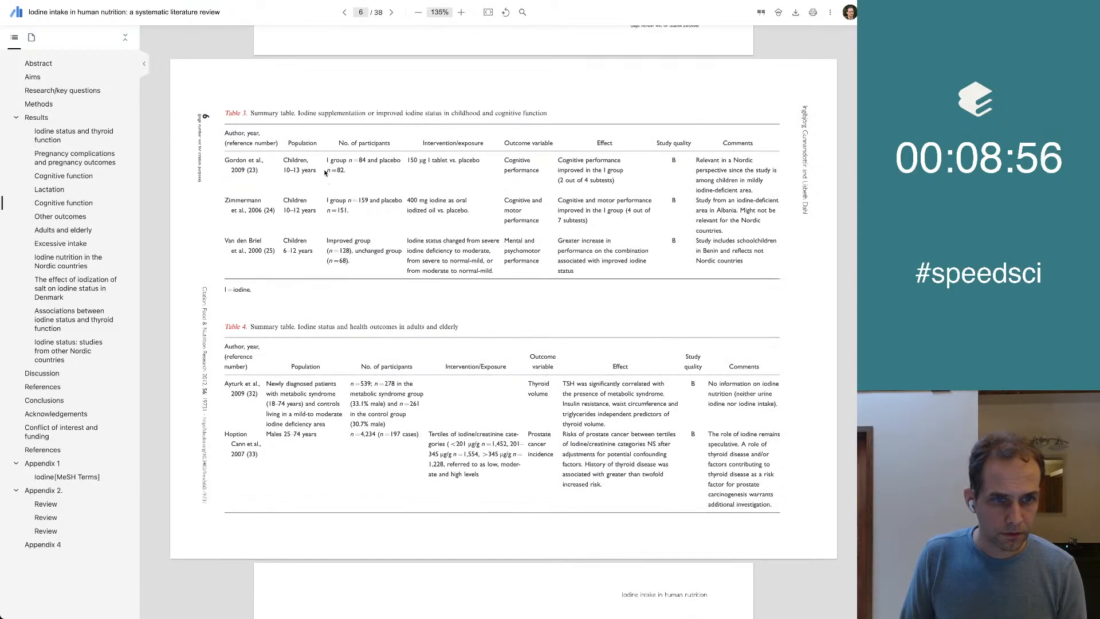
pyautogui.moveTo(283, 160); pyautogui.dragTo(306, 173)
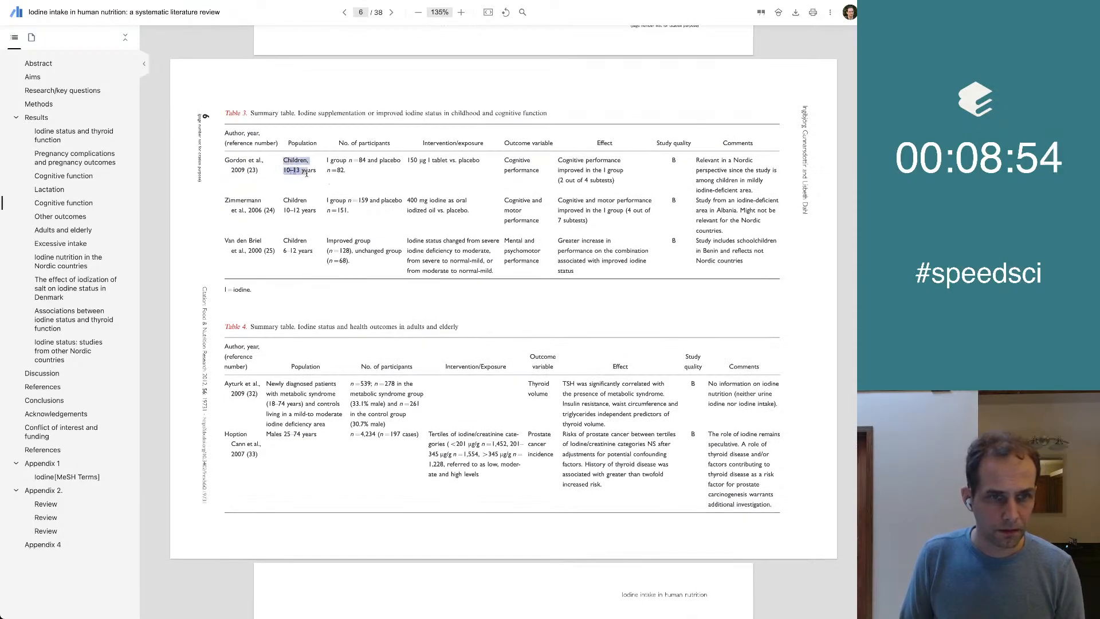
pyautogui.click(306, 173)
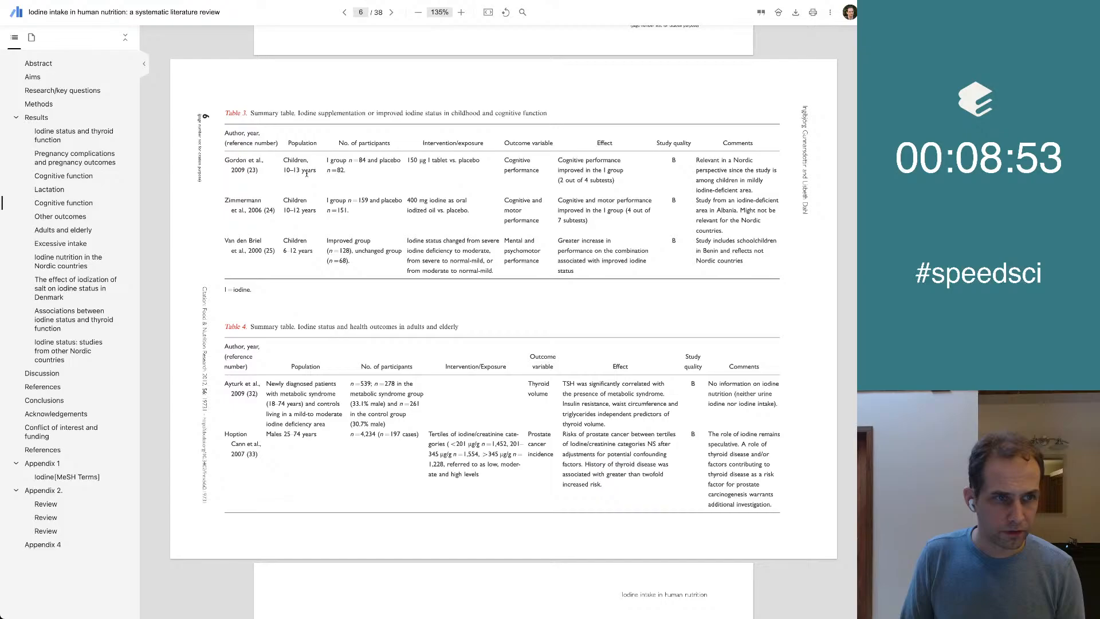
# Return to the review's abstract and check the paper's title and scope.
pyautogui.click(38, 63)
pyautogui.scroll(3, 507, 248)
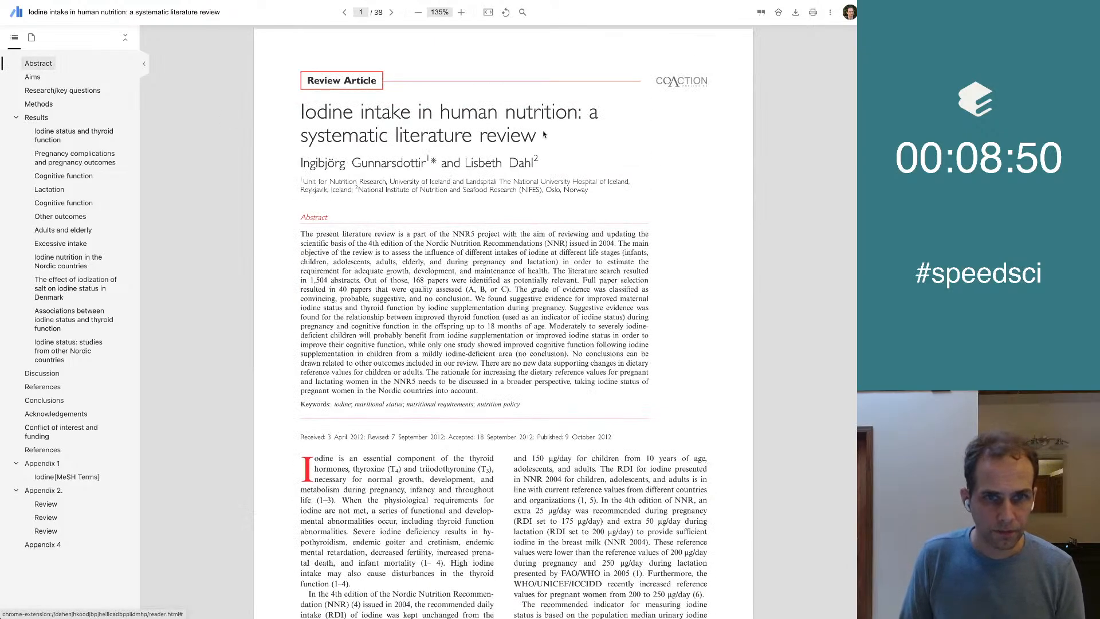
pyautogui.moveTo(300, 112); pyautogui.dragTo(463, 136)
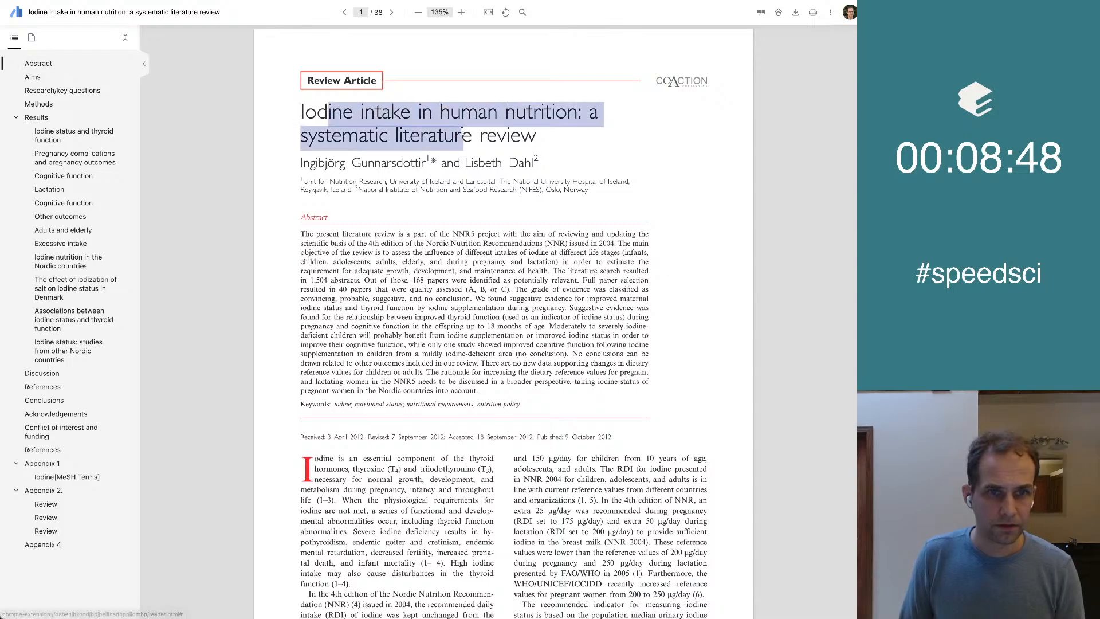
pyautogui.click(546, 341)
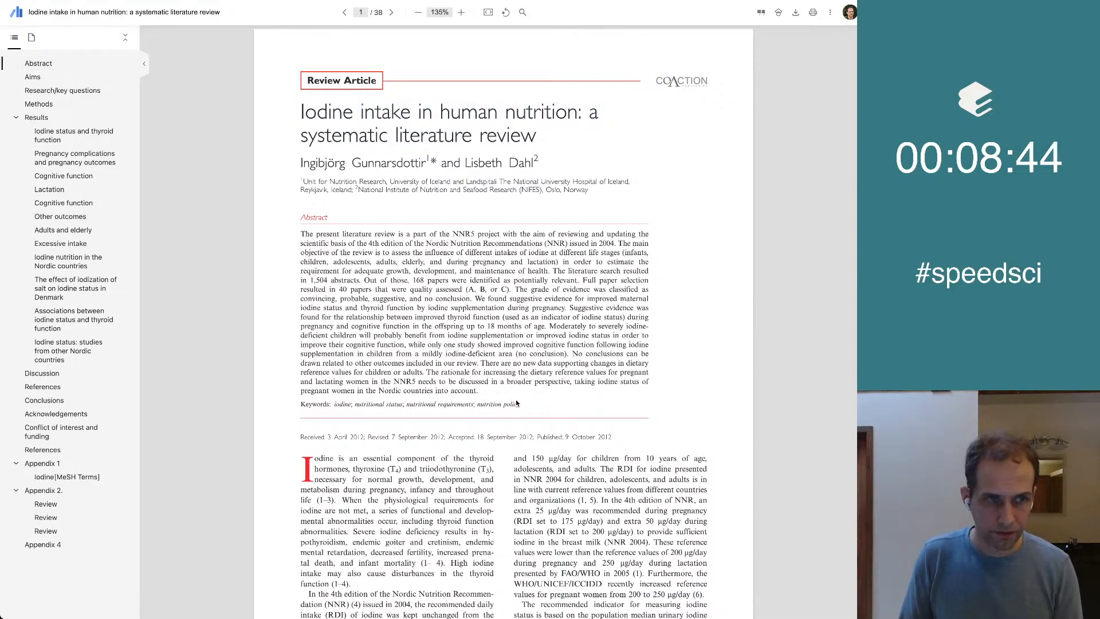
# Search the iodine review PDF for "pregn" and go through the first matches in the abstract.
pyautogui.hotkey('ctrl', 'f')
pyautogui.write('pregn')
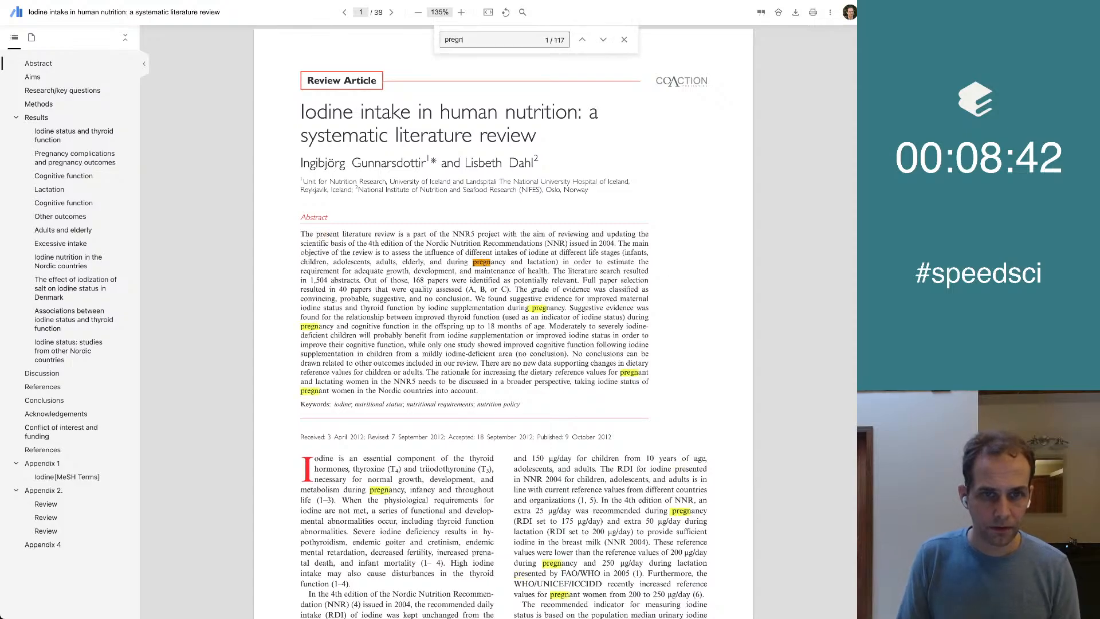
pyautogui.press('Return')
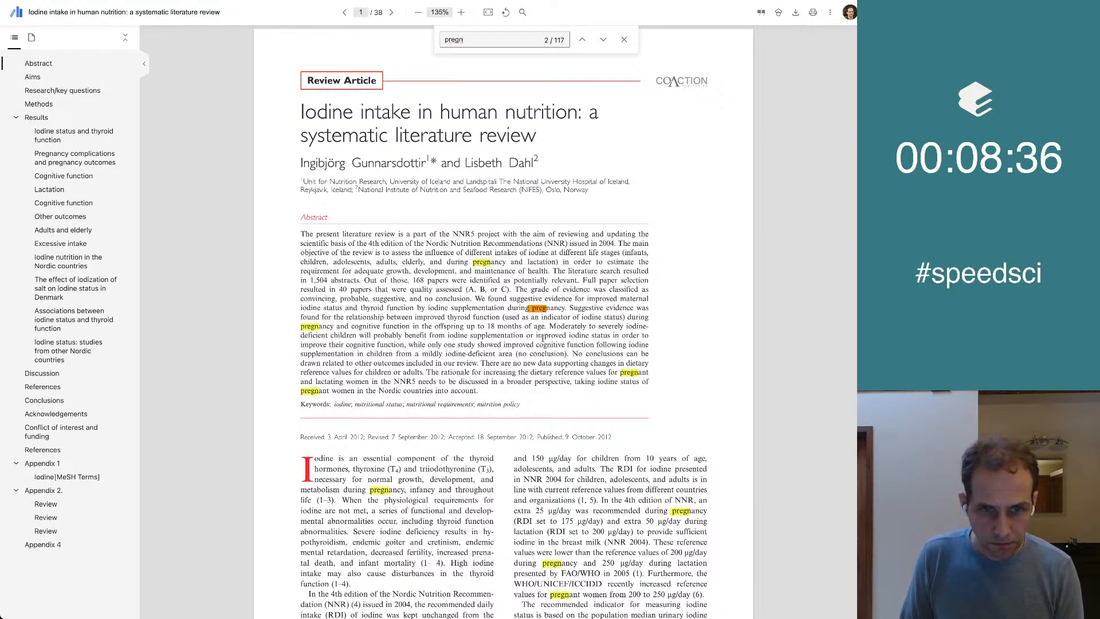
pyautogui.press('Return')
pyautogui.press('Return')
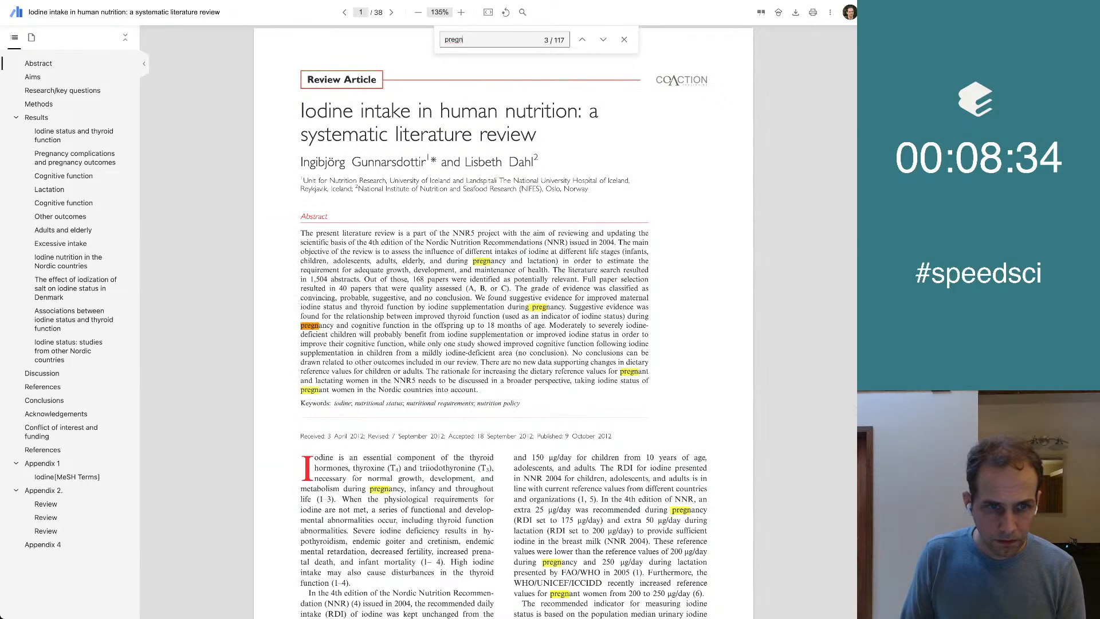
# Read the review's introduction, aims, research questions and methods for how pregnancy is covered, and close the text search.
pyautogui.scroll(-3, 503, 321)
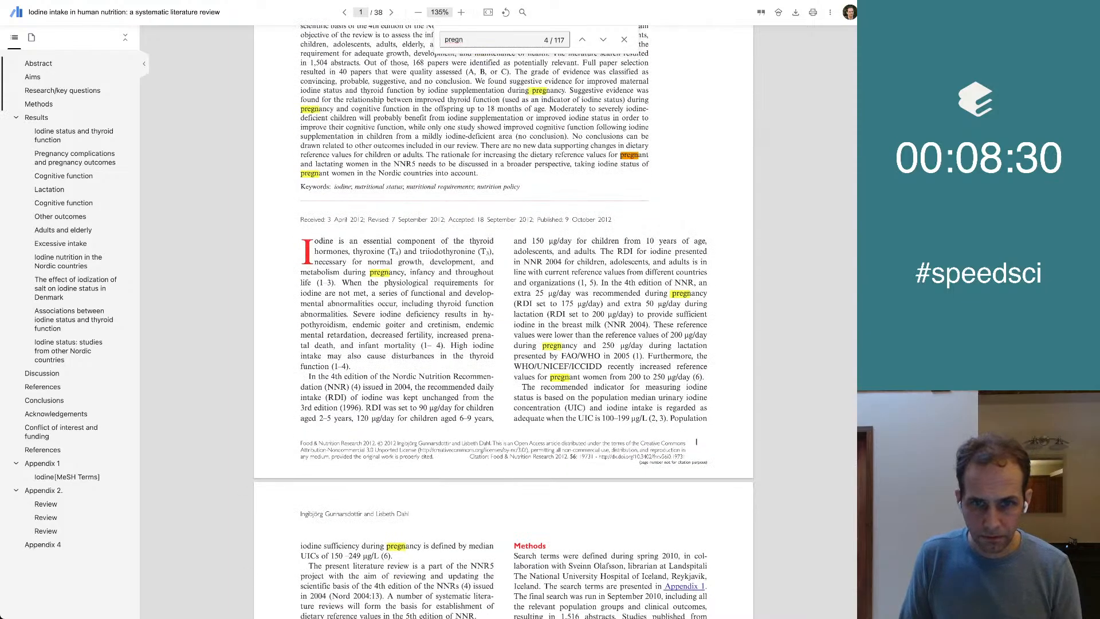
pyautogui.scroll(-3, 503, 321)
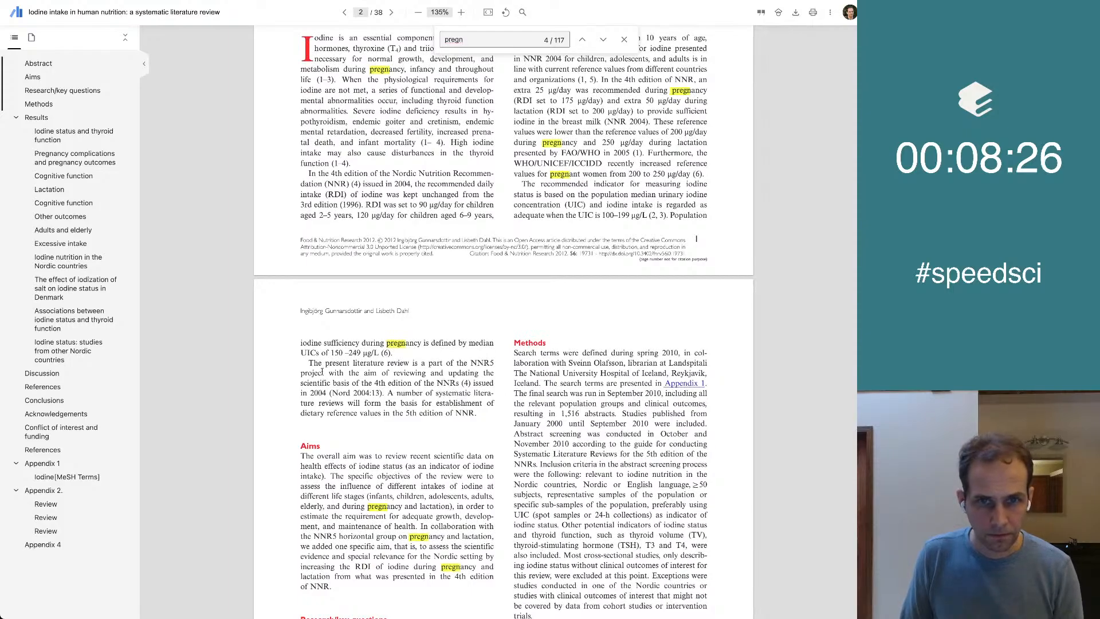
pyautogui.scroll(-3, 322, 372)
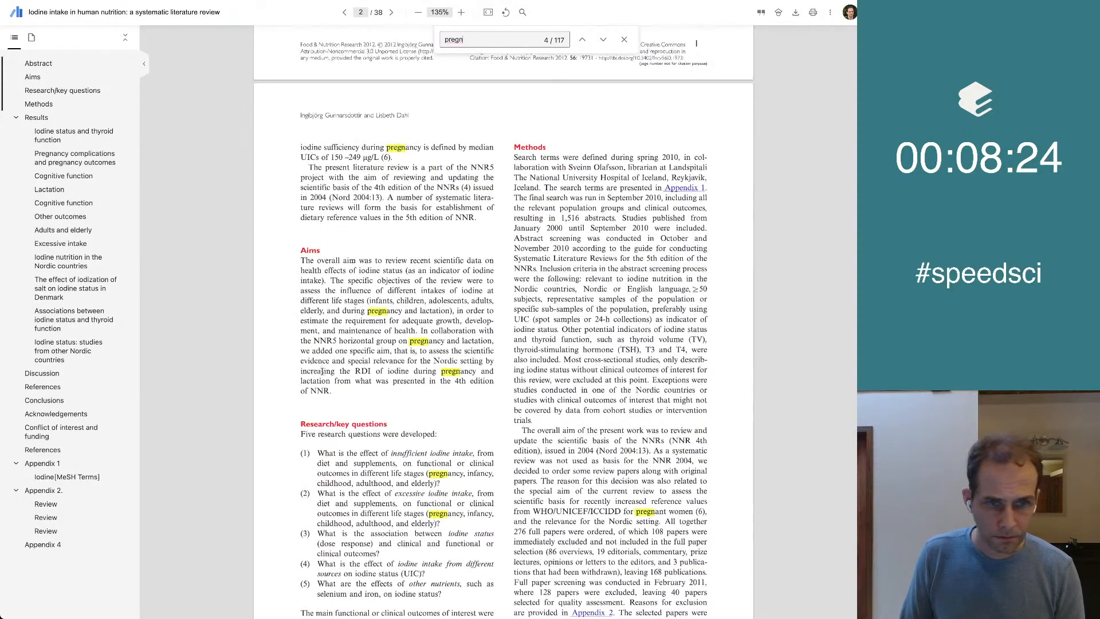
pyautogui.scroll(-3, 322, 372)
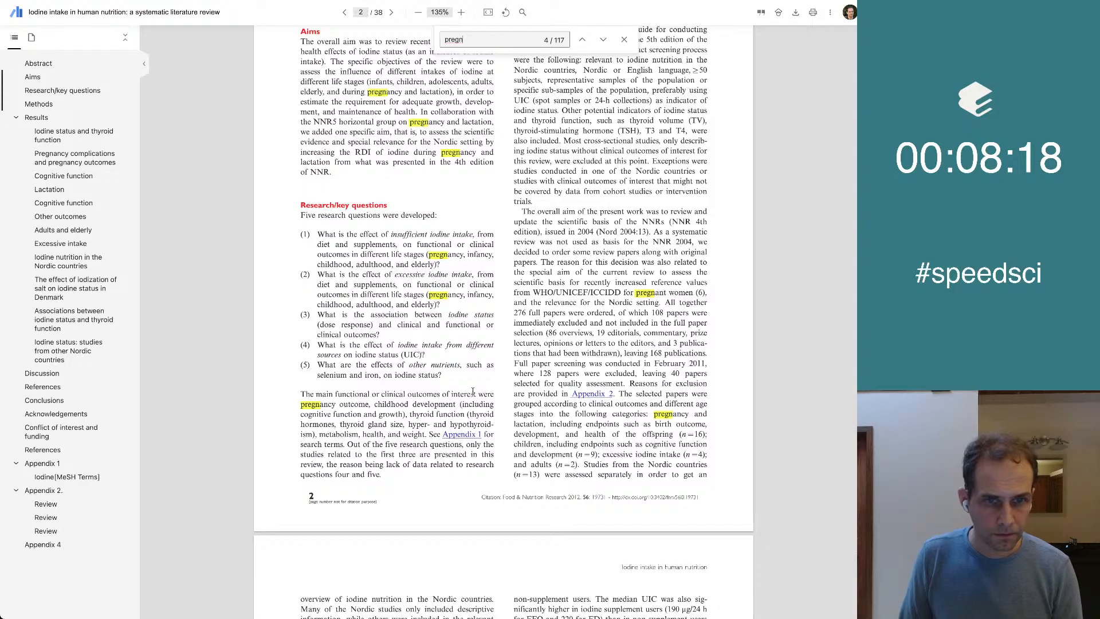
pyautogui.scroll(-2, 472, 392)
pyautogui.press('Escape')
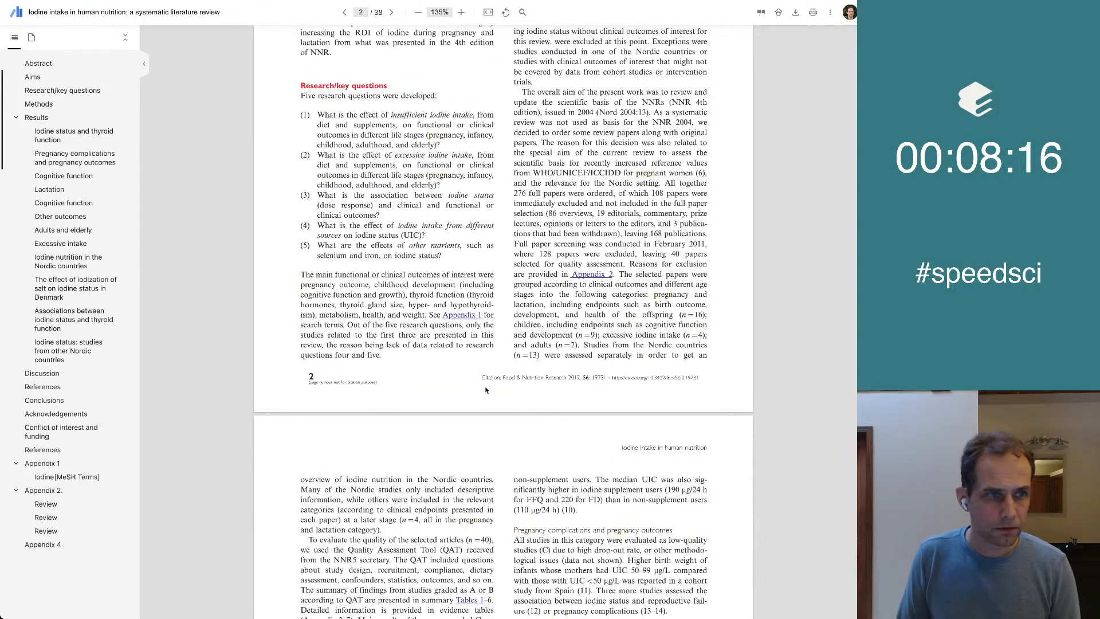
pyautogui.scroll(5, 389, 251)
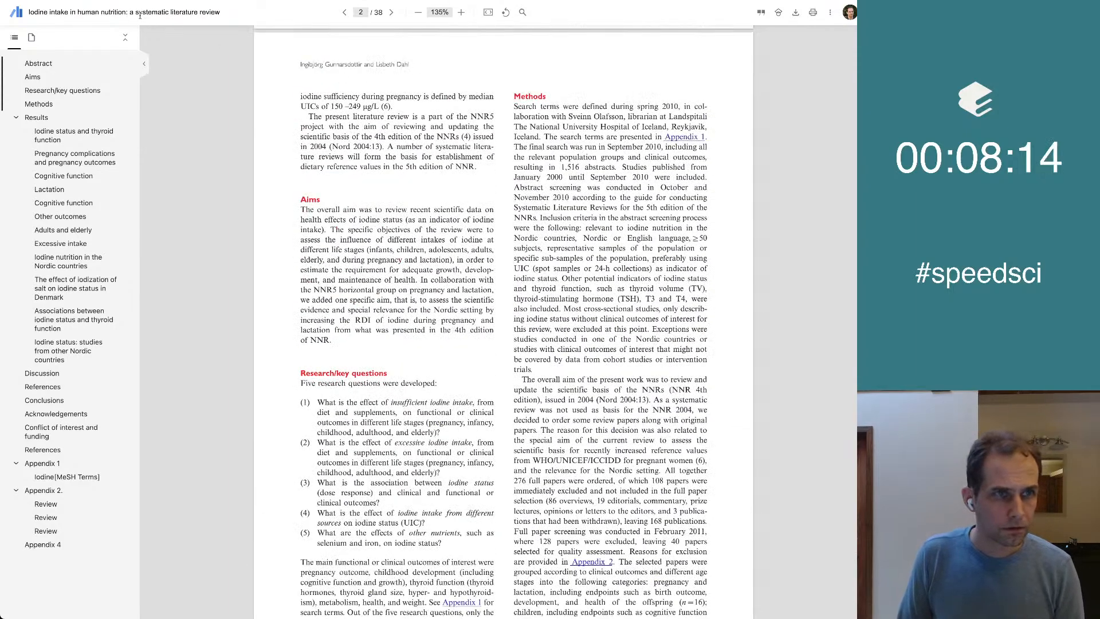
# Go back to the notebook's iodine chat, then recheck the review's title and abstract in the PDF and return to the notebook.
pyautogui.hotkey('ctrl', 'w')
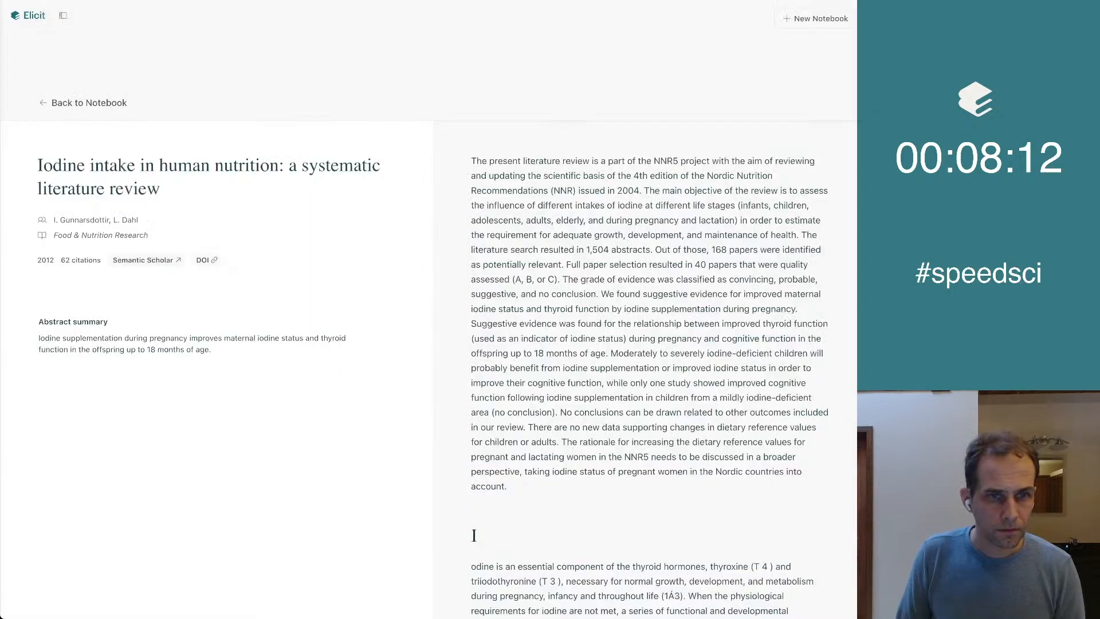
pyautogui.click(53, 102)
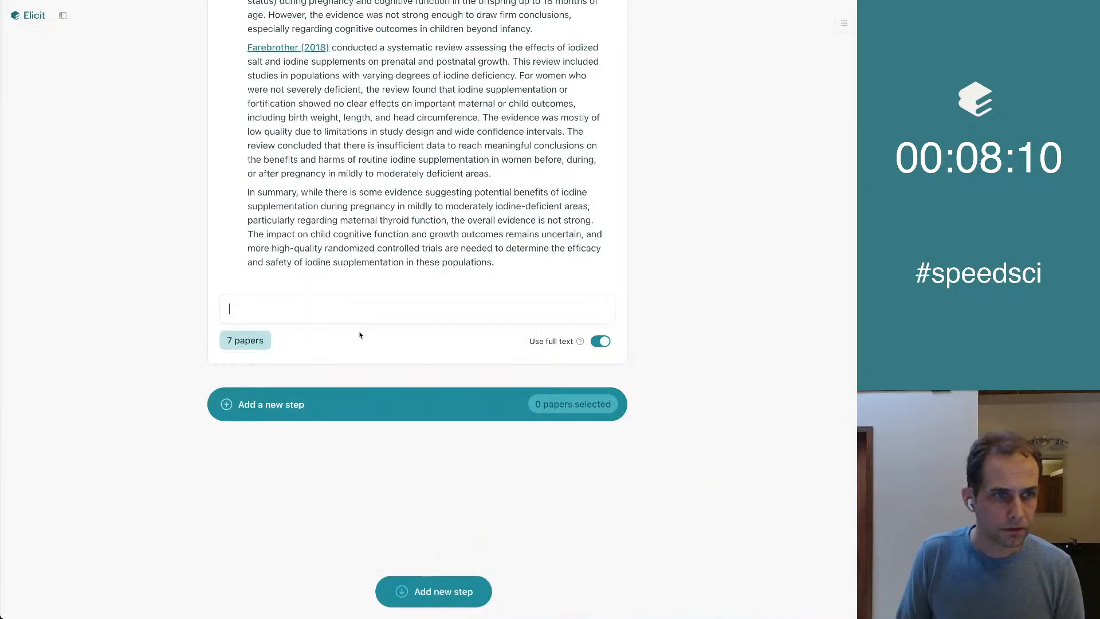
pyautogui.scroll(10, 302, 259)
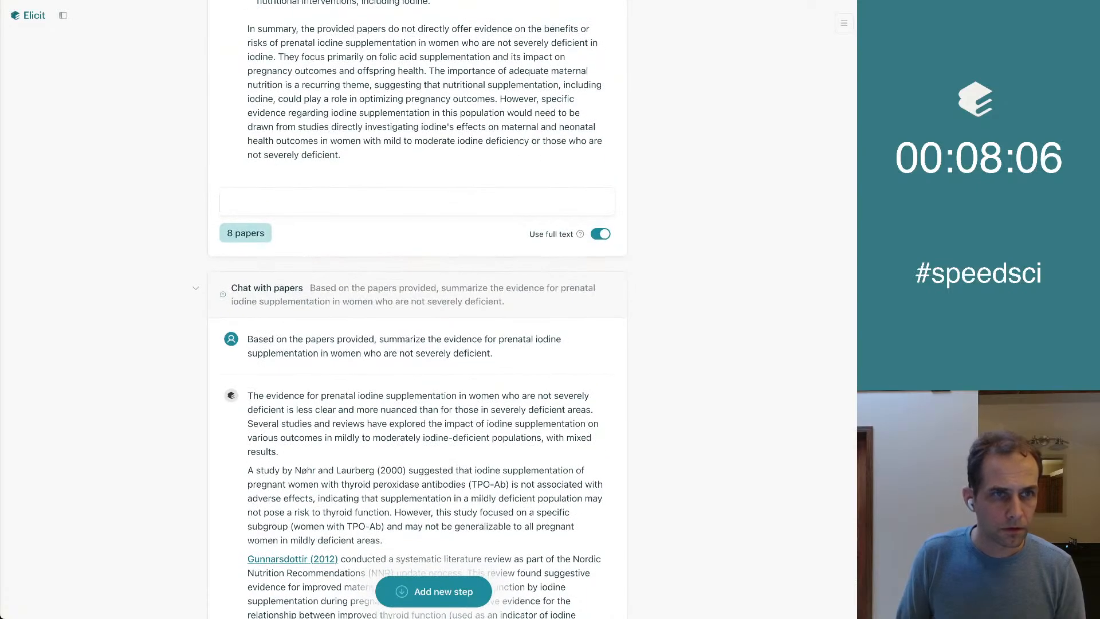
pyautogui.hotkey('ctrl', 'Tab')
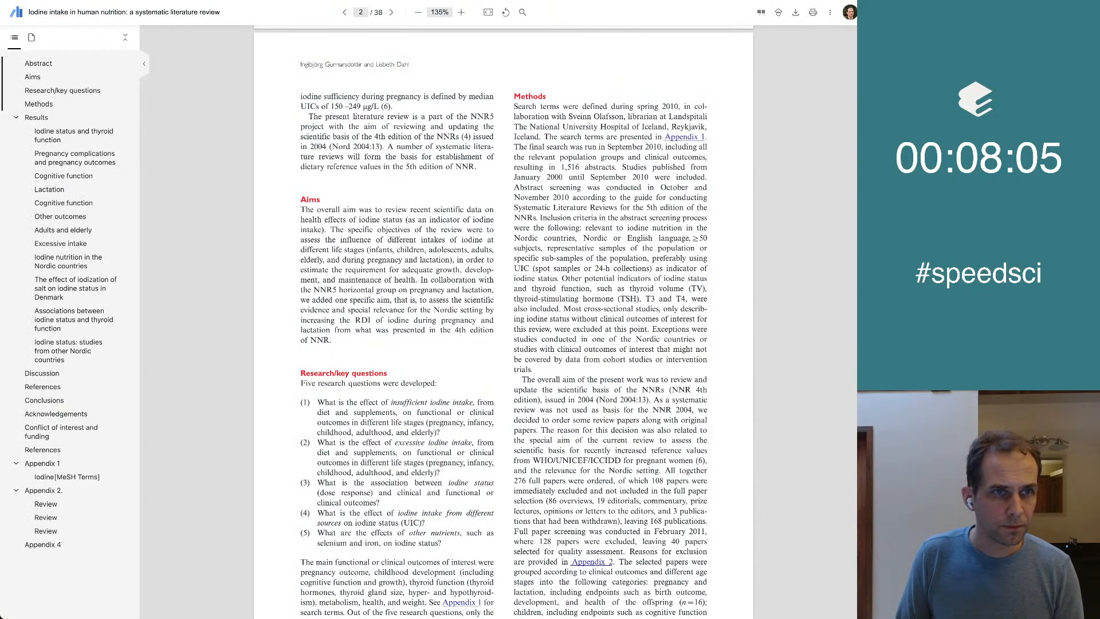
pyautogui.click(35, 63)
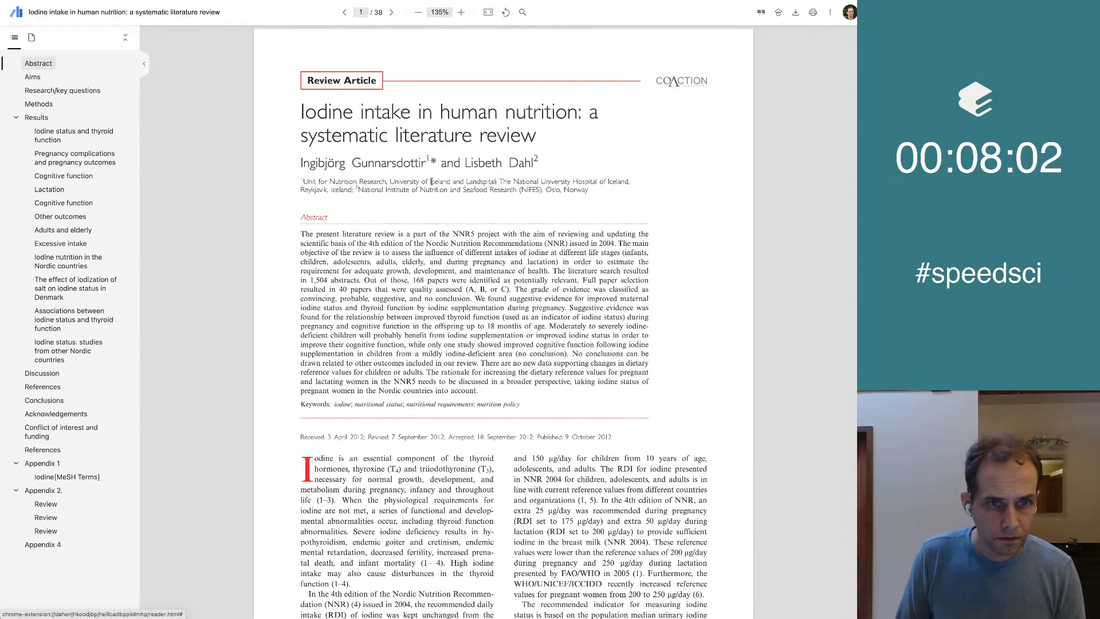
pyautogui.hotkey('ctrl', 'shift', 'Tab')
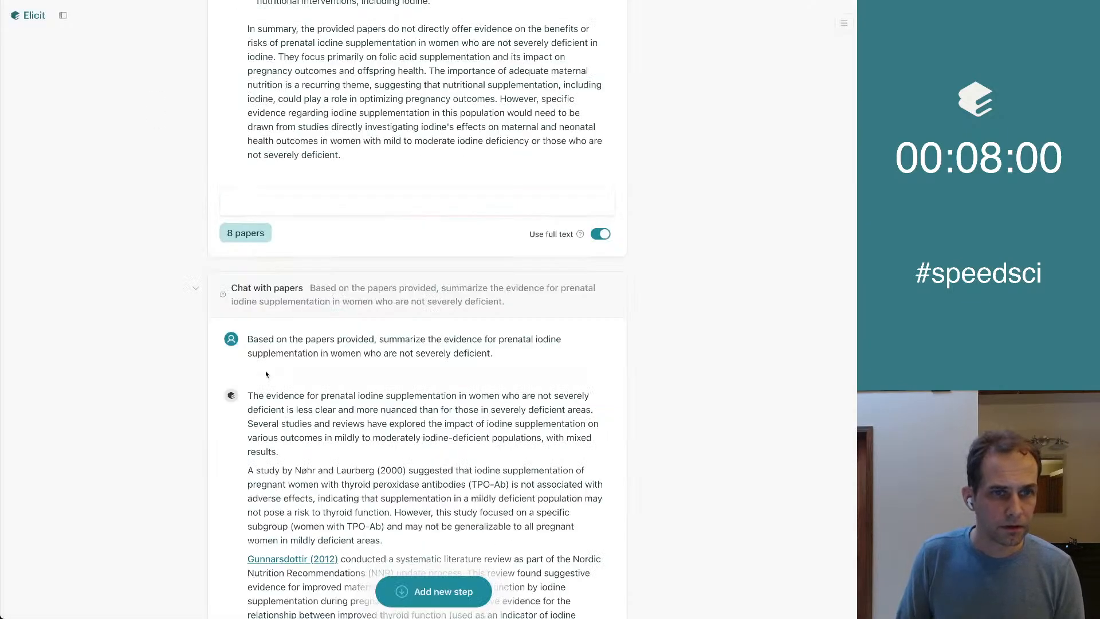
# Look through the papers and summary of the 2011 prenatal folic acid search, and collapse that step.
pyautogui.scroll(10, 266, 374)
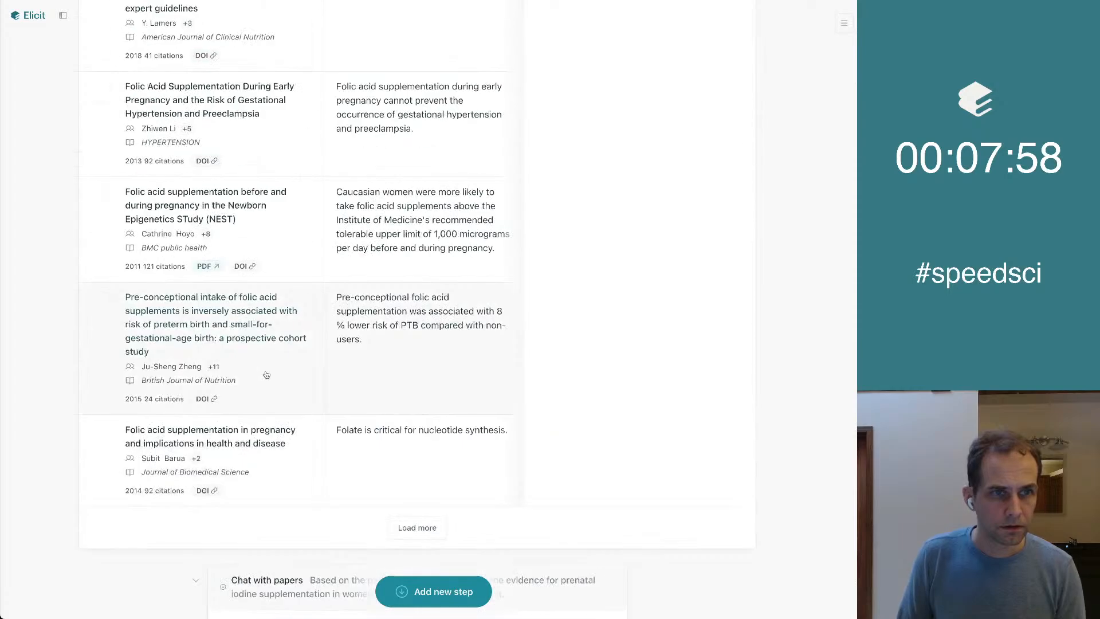
pyautogui.scroll(10, 266, 374)
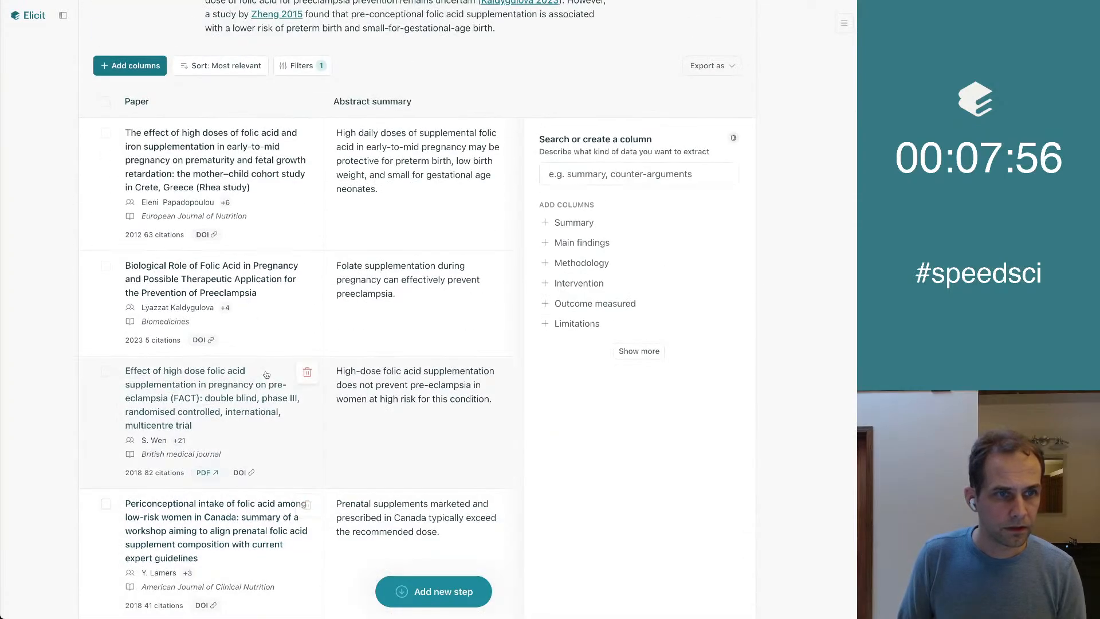
pyautogui.scroll(-6, 266, 374)
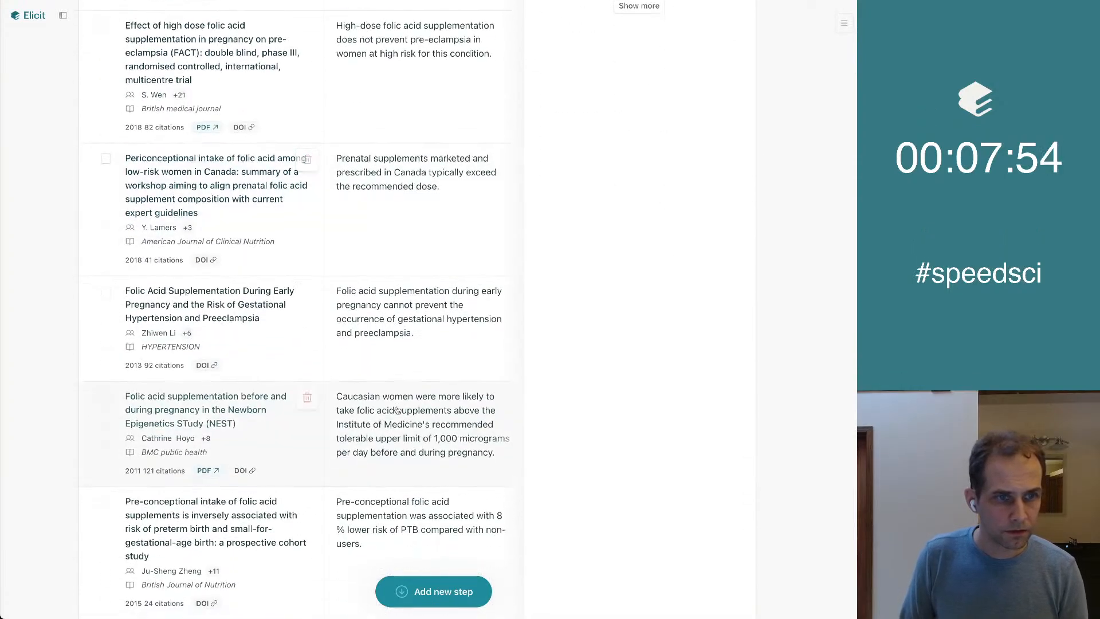
pyautogui.scroll(-3, 397, 409)
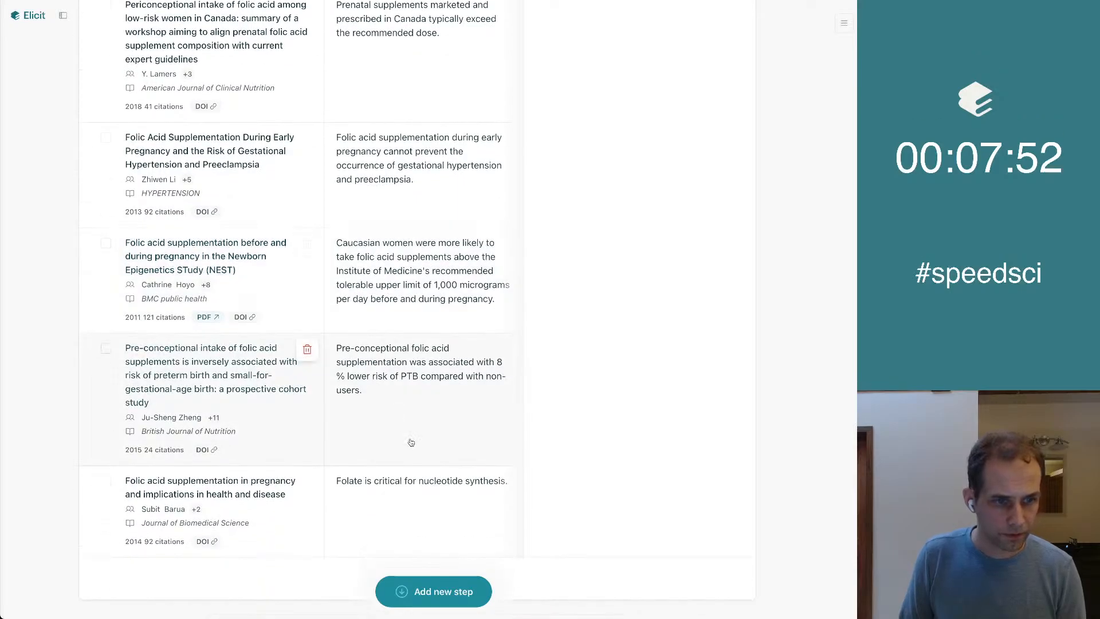
pyautogui.scroll(5, 450, 476)
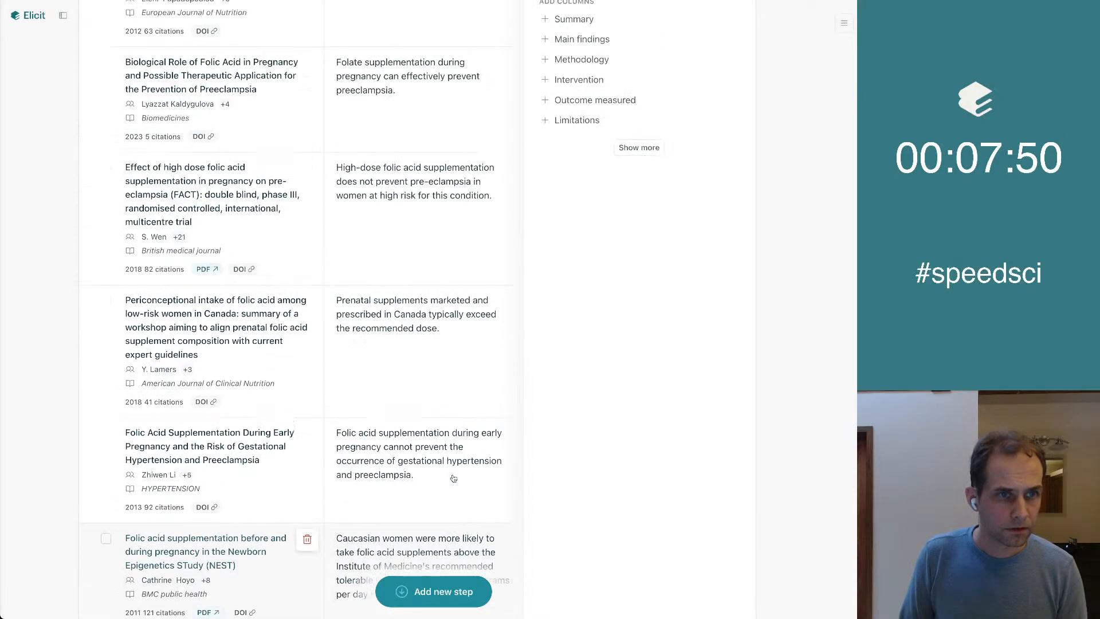
pyautogui.scroll(3, 453, 478)
pyautogui.scroll(5, 454, 478)
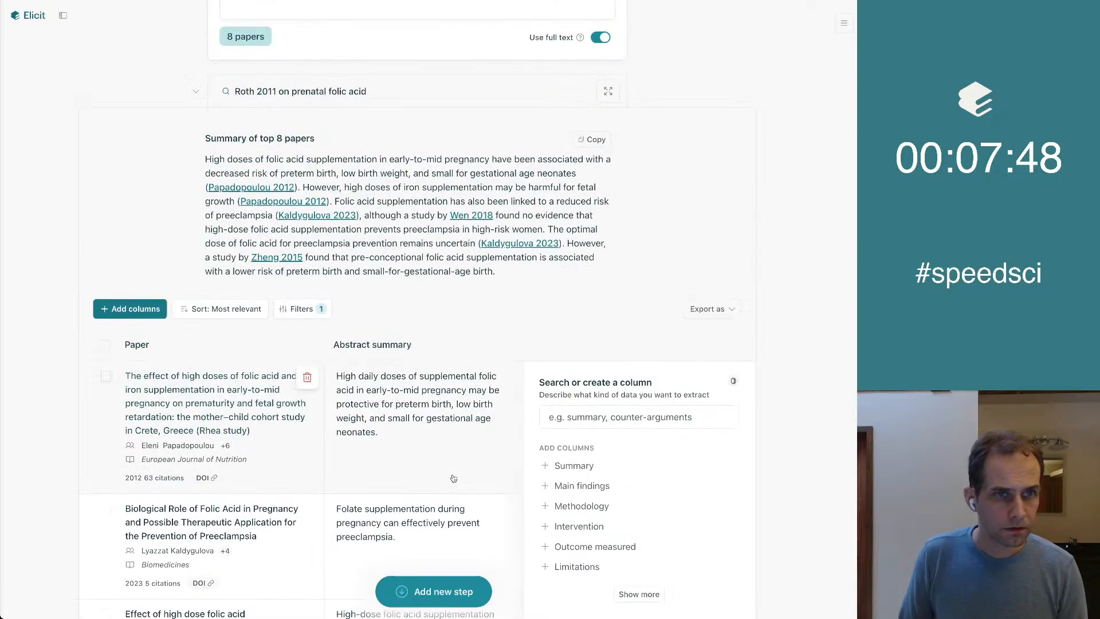
pyautogui.click(197, 95)
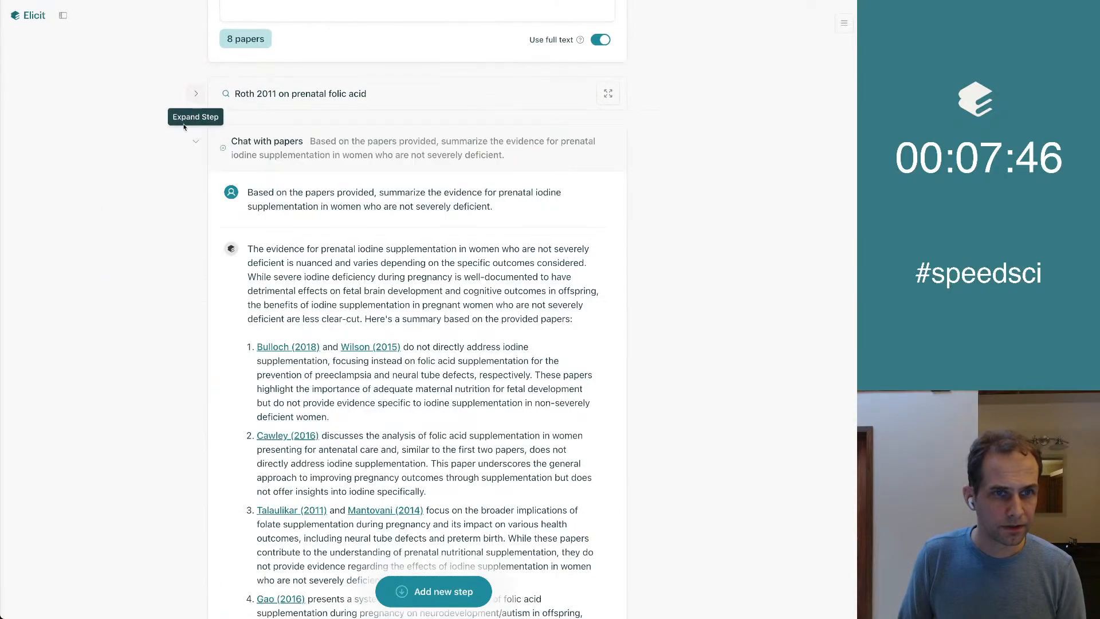
# Create a new table from the paper "Iodine intake in human nutrition: a systematic literature review" in the iodine search results.
pyautogui.scroll(7, 75, 192)
pyautogui.scroll(-20, 75, 192)
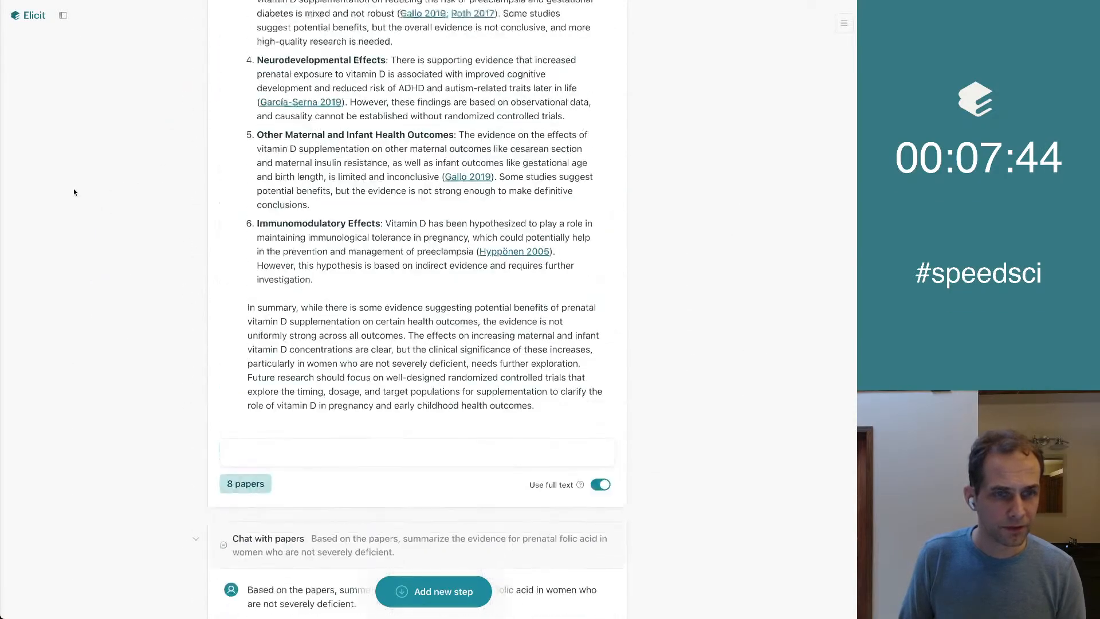
pyautogui.scroll(4, 75, 192)
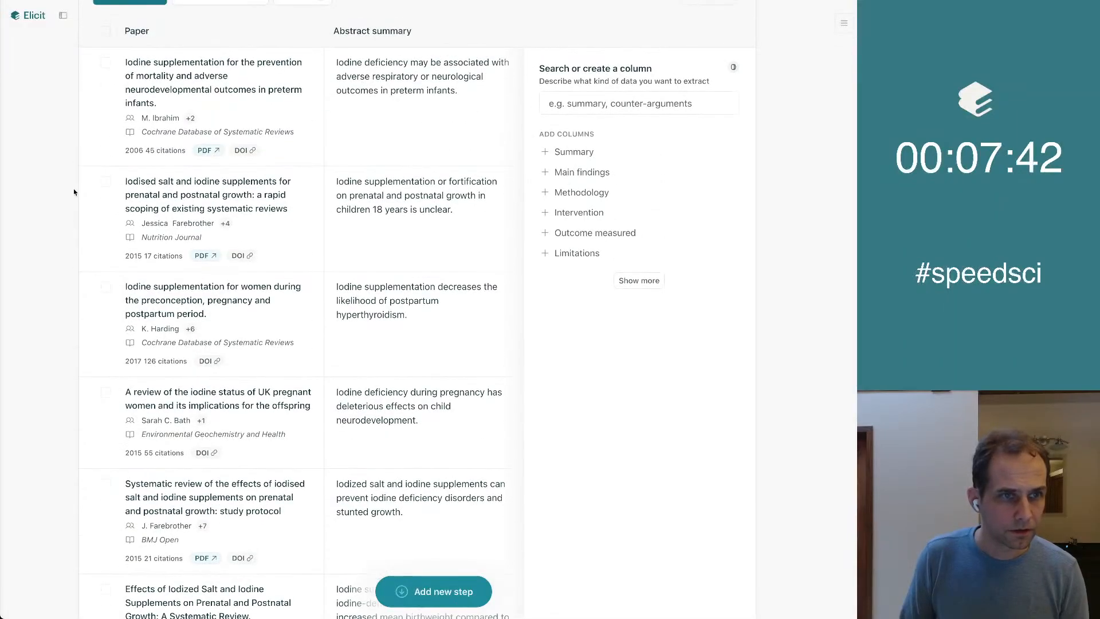
pyautogui.scroll(-3, 74, 192)
pyautogui.scroll(-4, 74, 192)
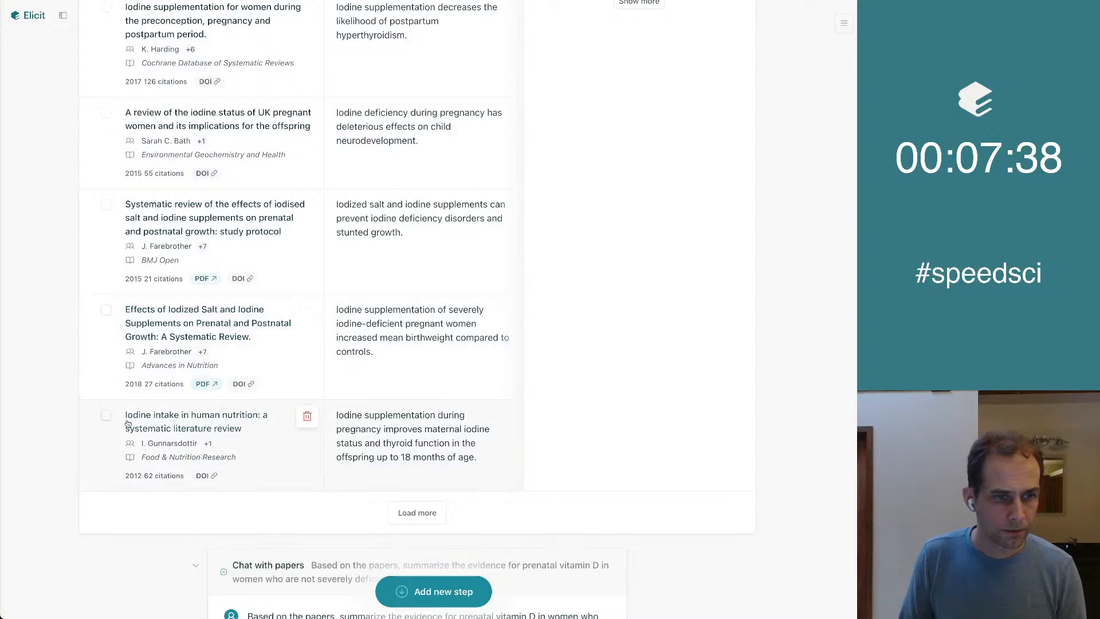
pyautogui.click(106, 415)
pyautogui.click(402, 591)
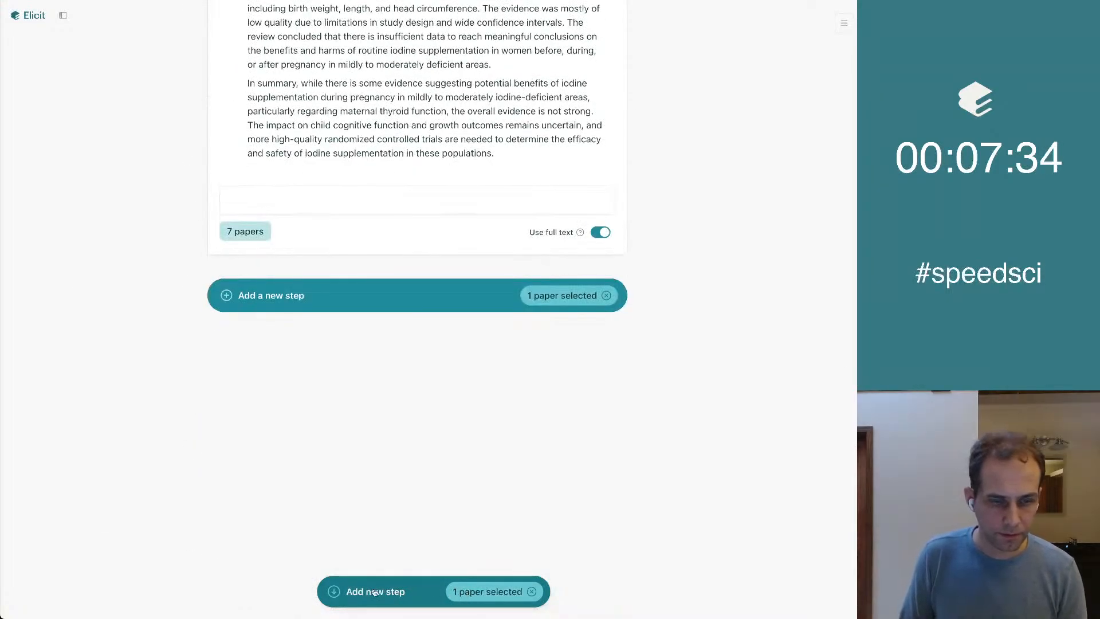
pyautogui.click(408, 298)
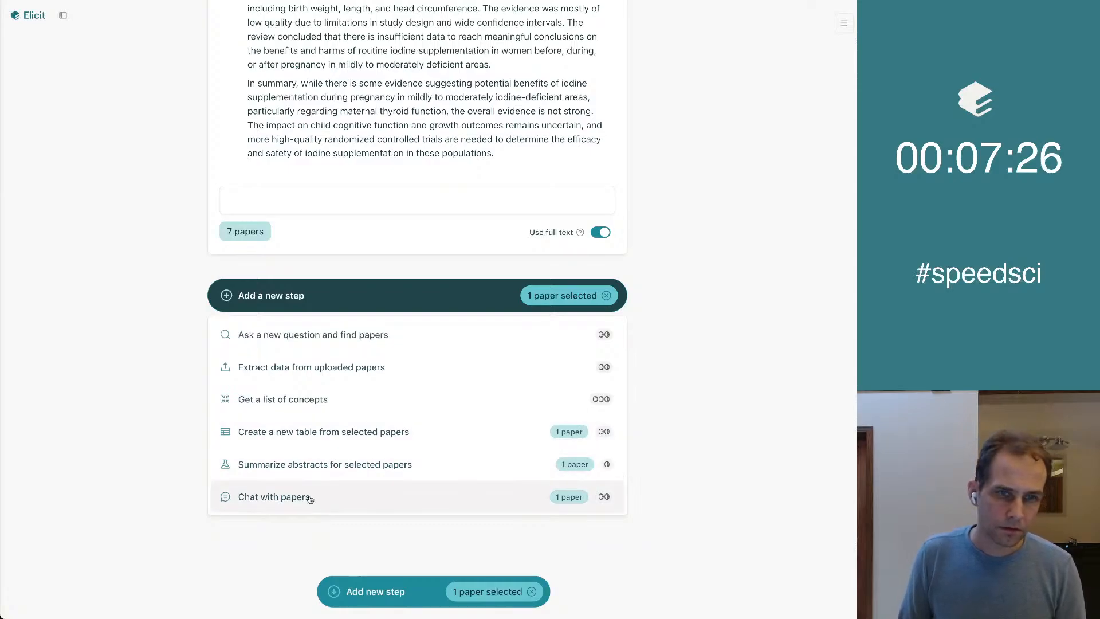
pyautogui.click(312, 433)
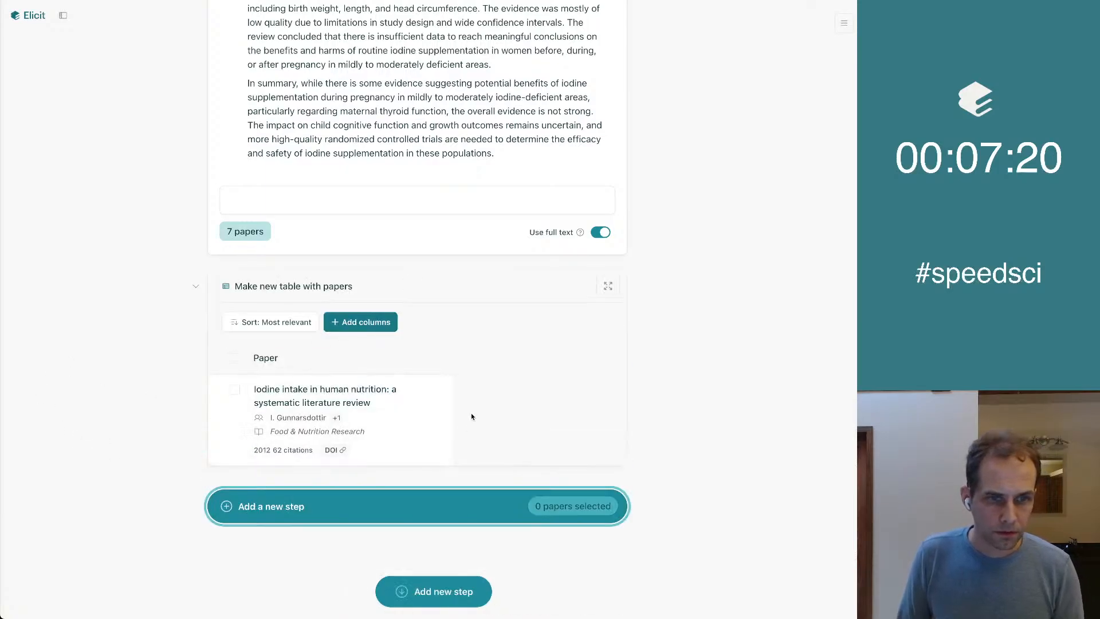
# Start a custom column named "Evidence for iodine supplementation in pregnancy" in the new single-paper table.
pyautogui.click(363, 319)
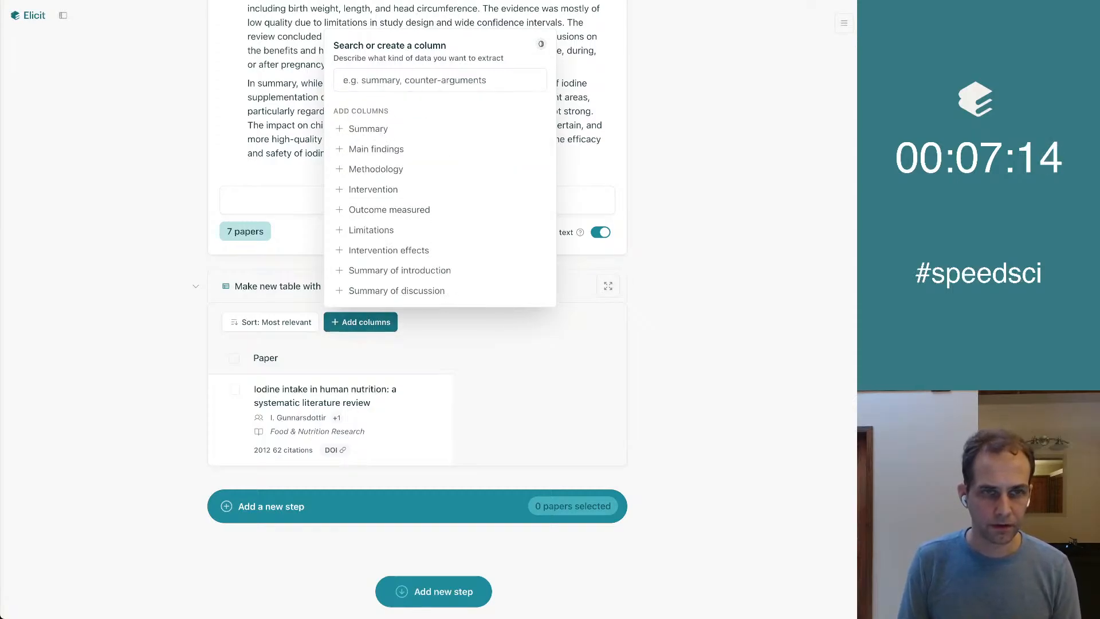
pyautogui.write('Evidence ')
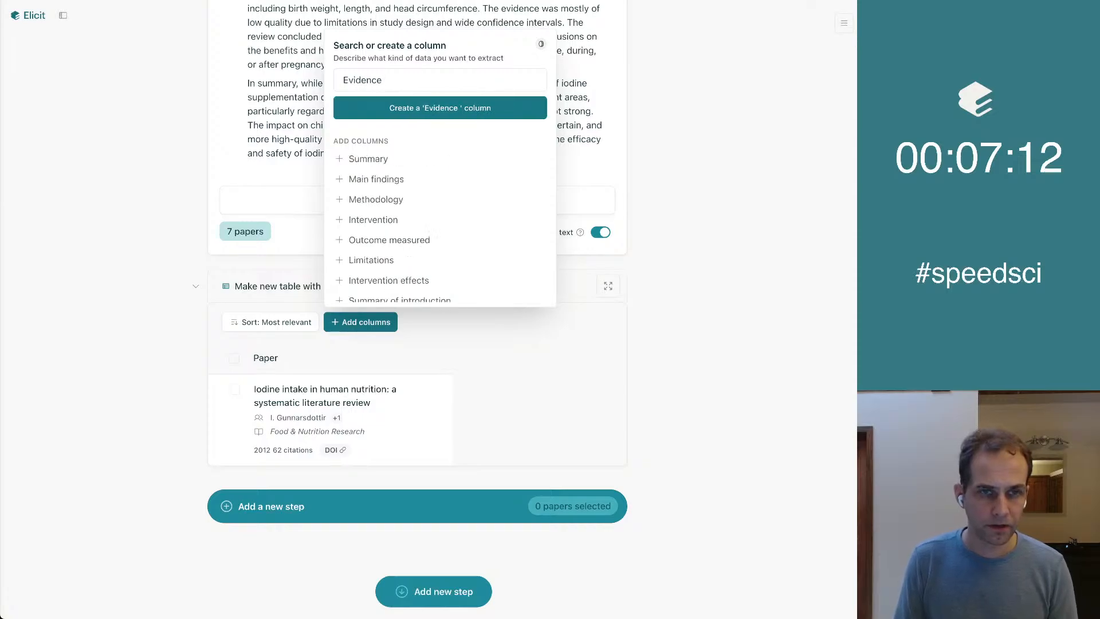
pyautogui.write('for iod')
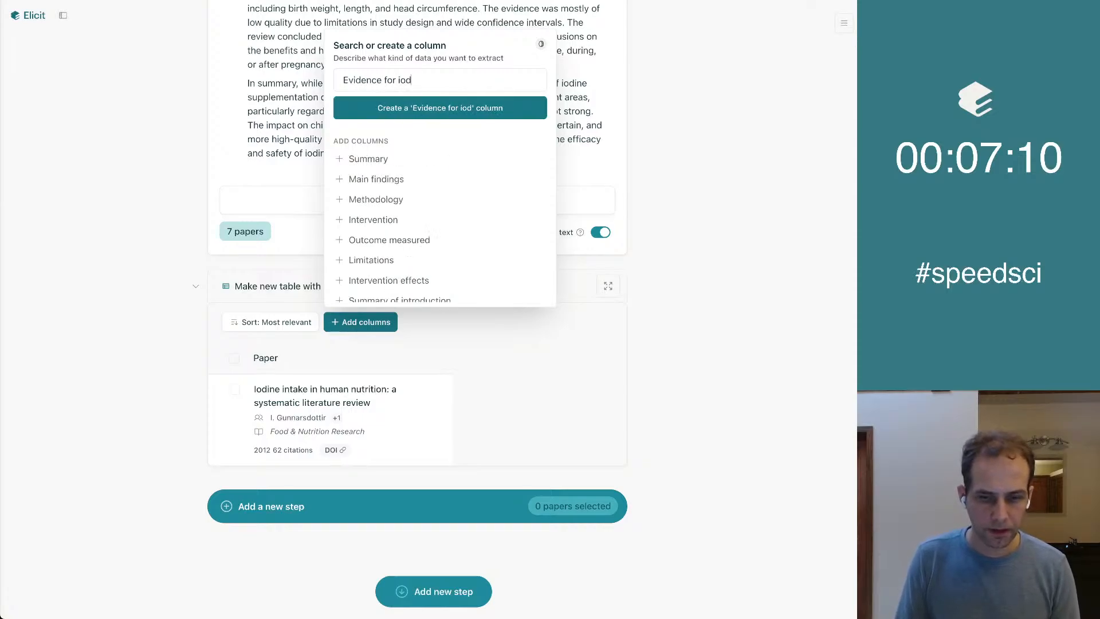
pyautogui.write('ine supplem')
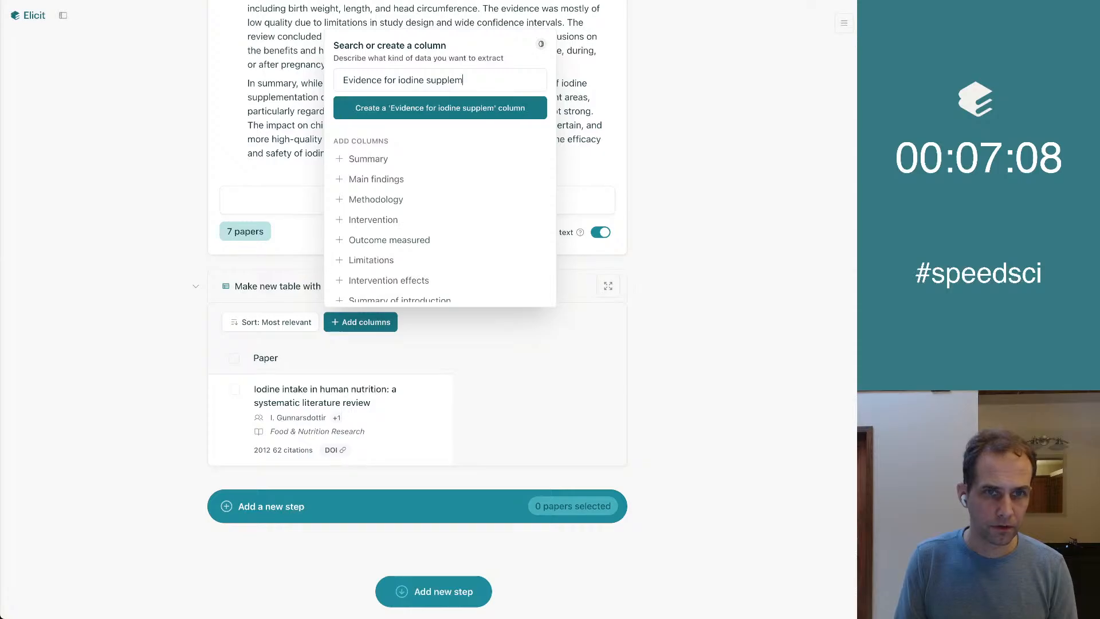
pyautogui.write('entation')
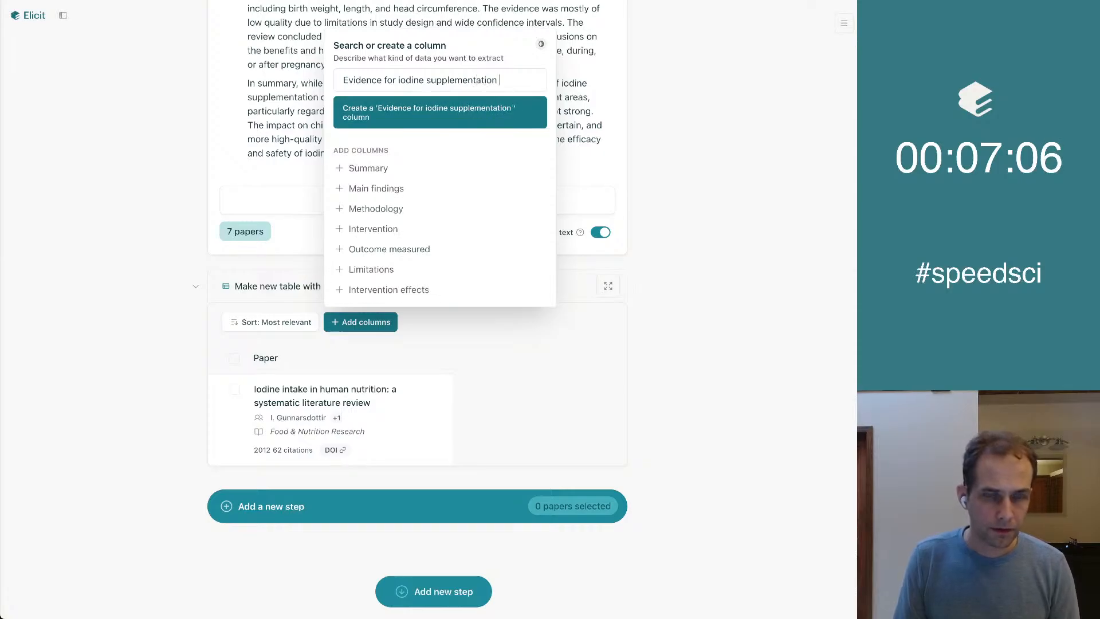
pyautogui.write(' in preg')
pyautogui.press('BackSpace')
pyautogui.write('egnancy')
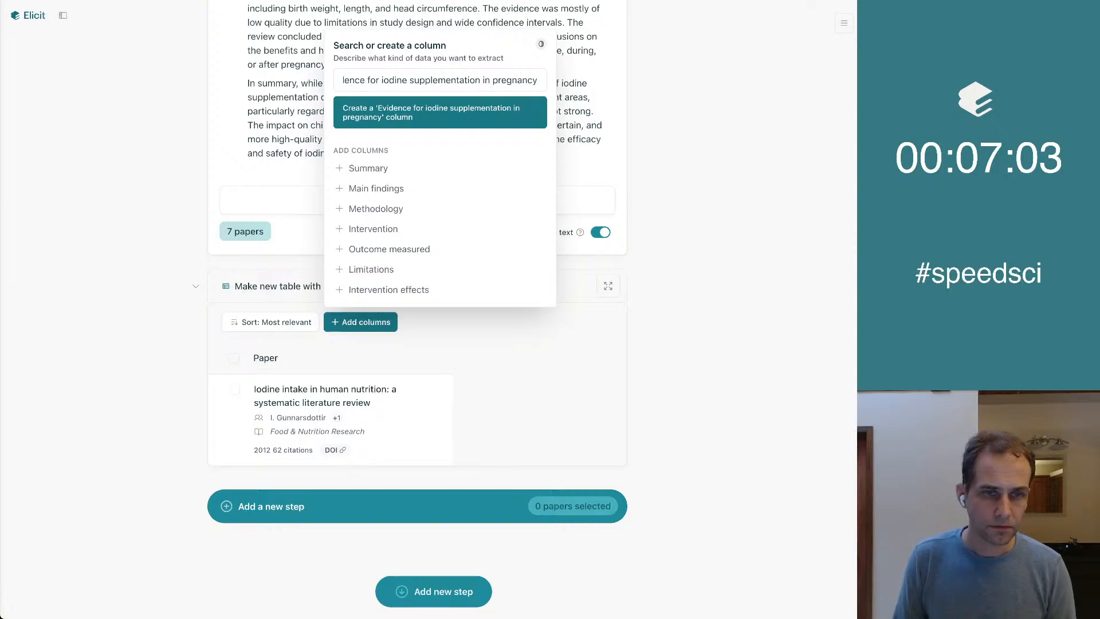
pyautogui.click(454, 122)
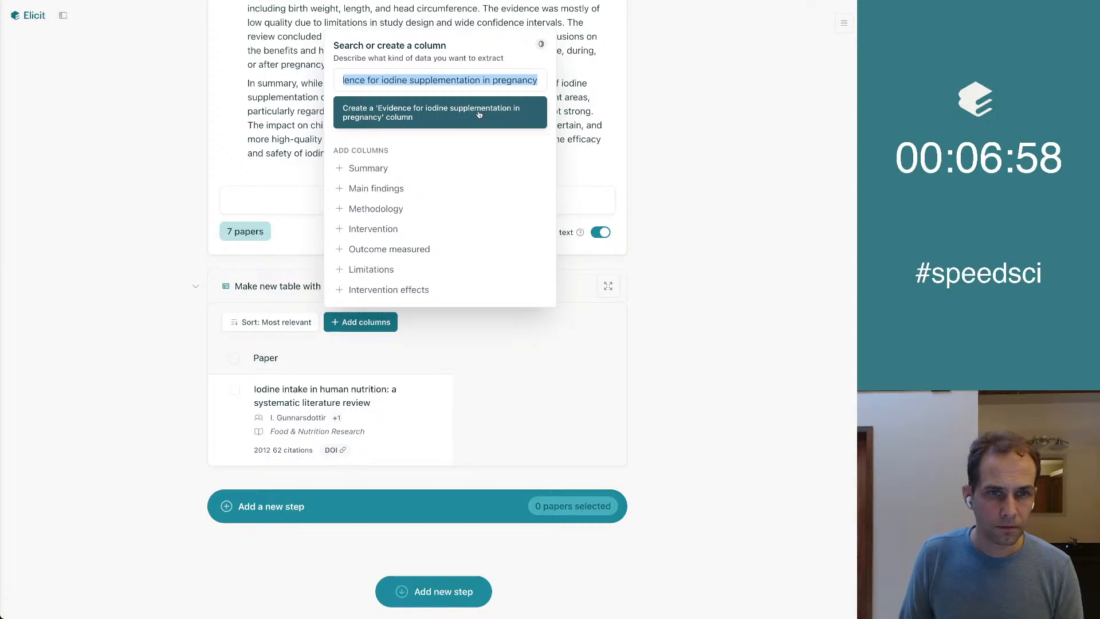
pyautogui.click(478, 114)
# Create the column with its description and instructions left blank, and turn on its high-accuracy mode.
pyautogui.scroll(-2, 430, 199)
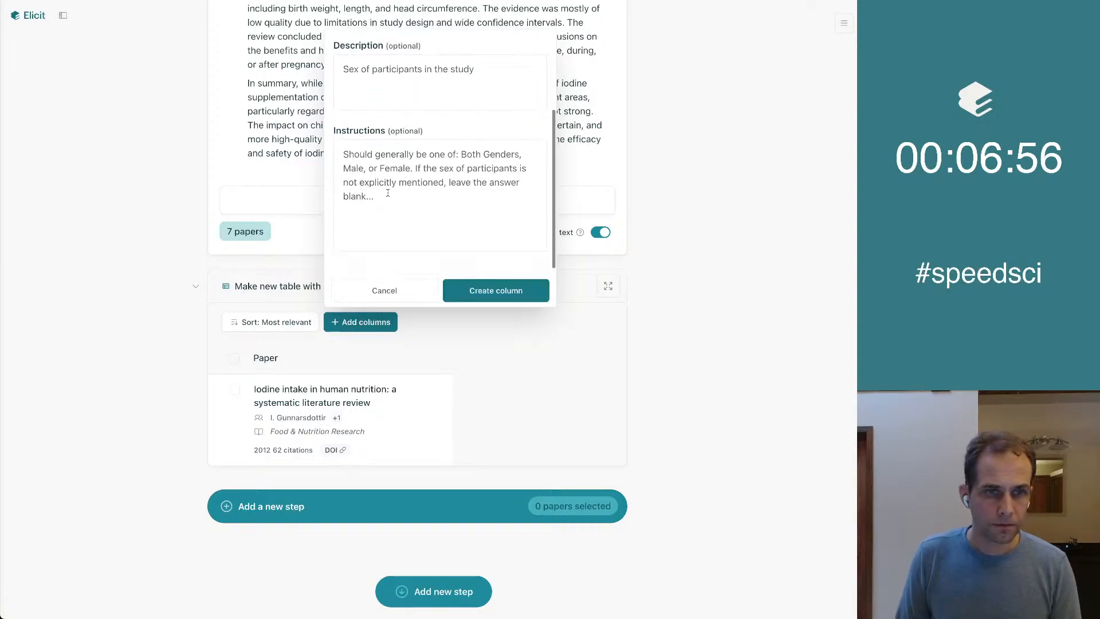
pyautogui.click(400, 195)
pyautogui.write('What')
pyautogui.hotkey('ctrl', 'a')
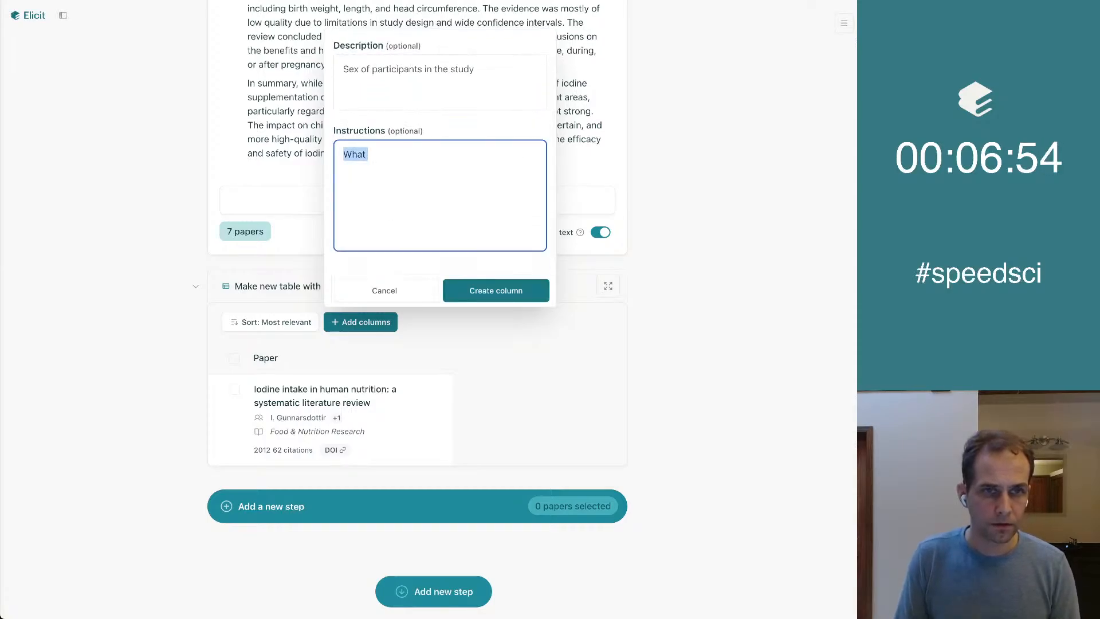
pyautogui.press('BackSpace')
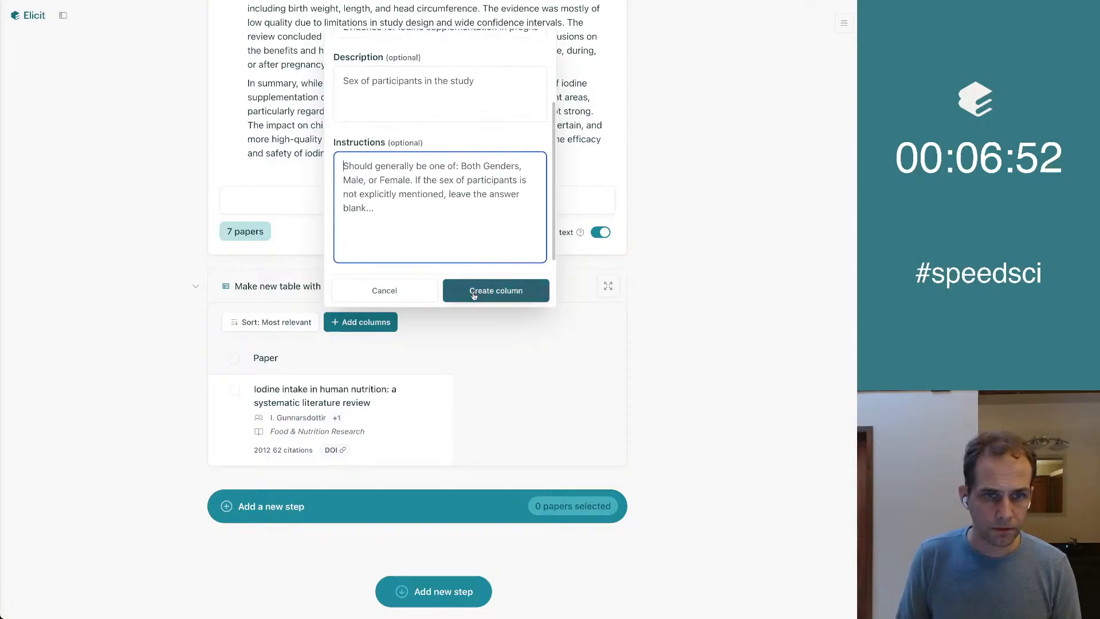
pyautogui.click(474, 293)
pyautogui.click(601, 361)
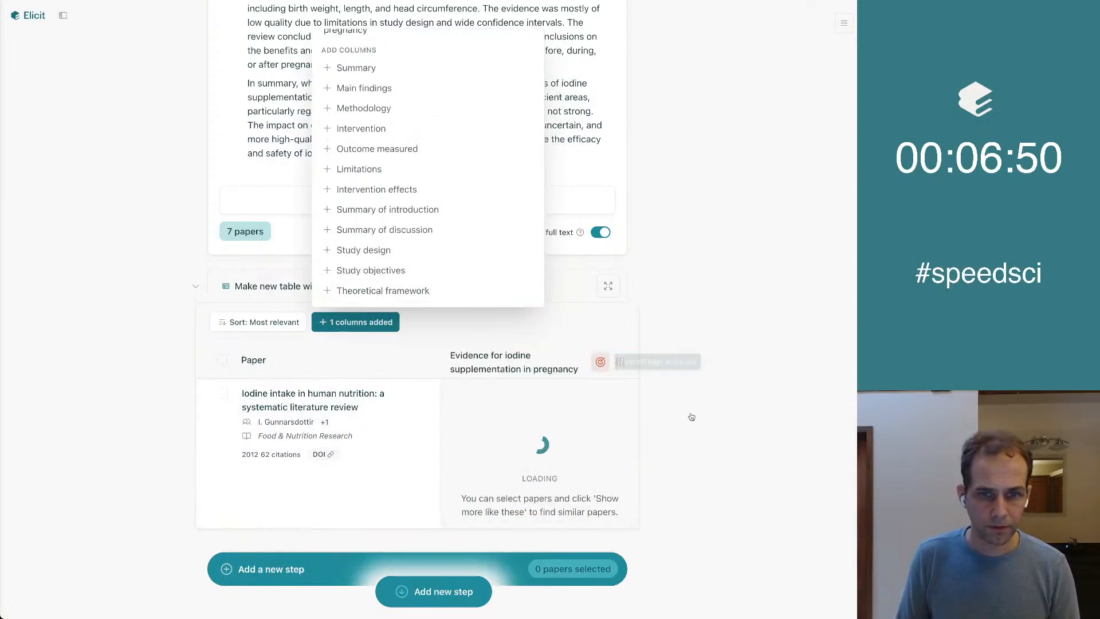
pyautogui.click(496, 331)
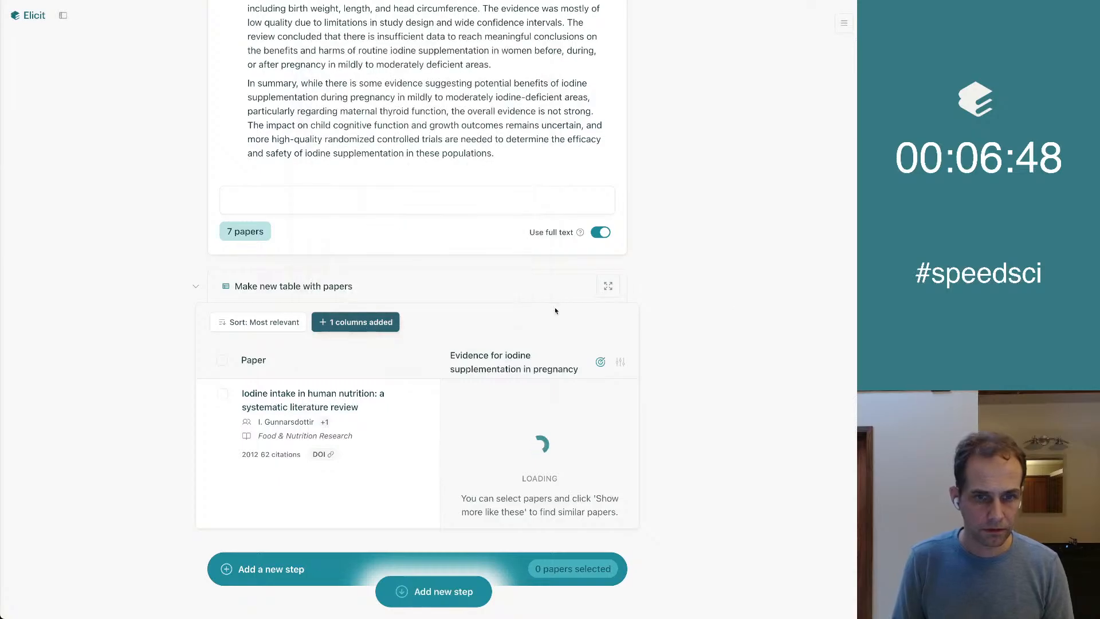
# Reread the iodine chat's paragraph on the 2012 Nordic systematic review, focusing on pregnancy supplementation and offspring cognitive function.
pyautogui.scroll(4, 791, 311)
pyautogui.scroll(4, 792, 311)
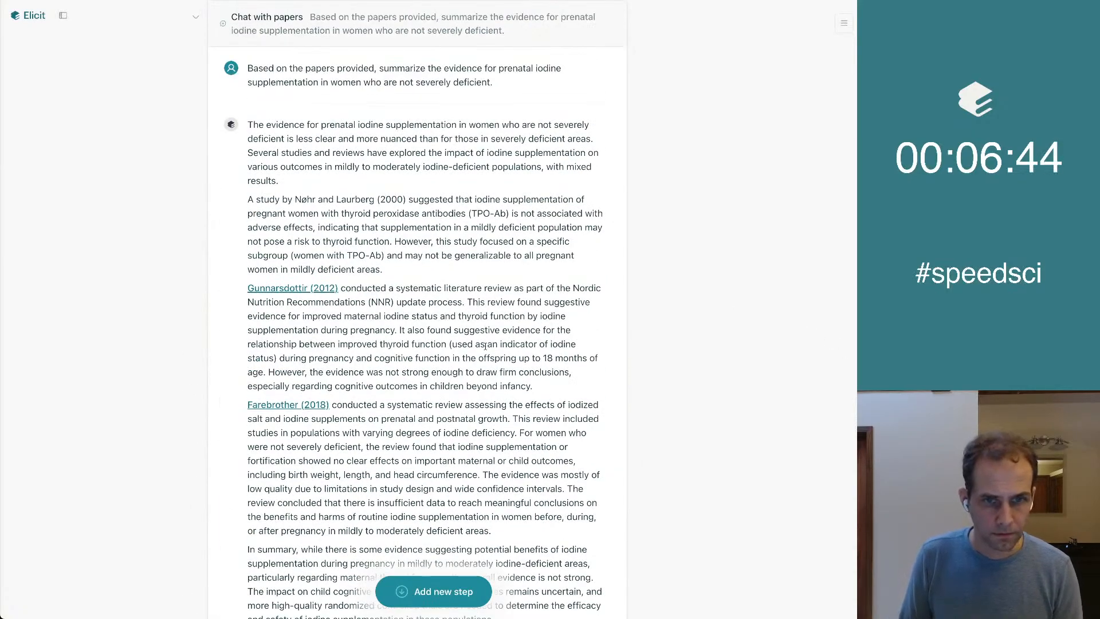
pyautogui.moveTo(390, 331); pyautogui.dragTo(414, 359)
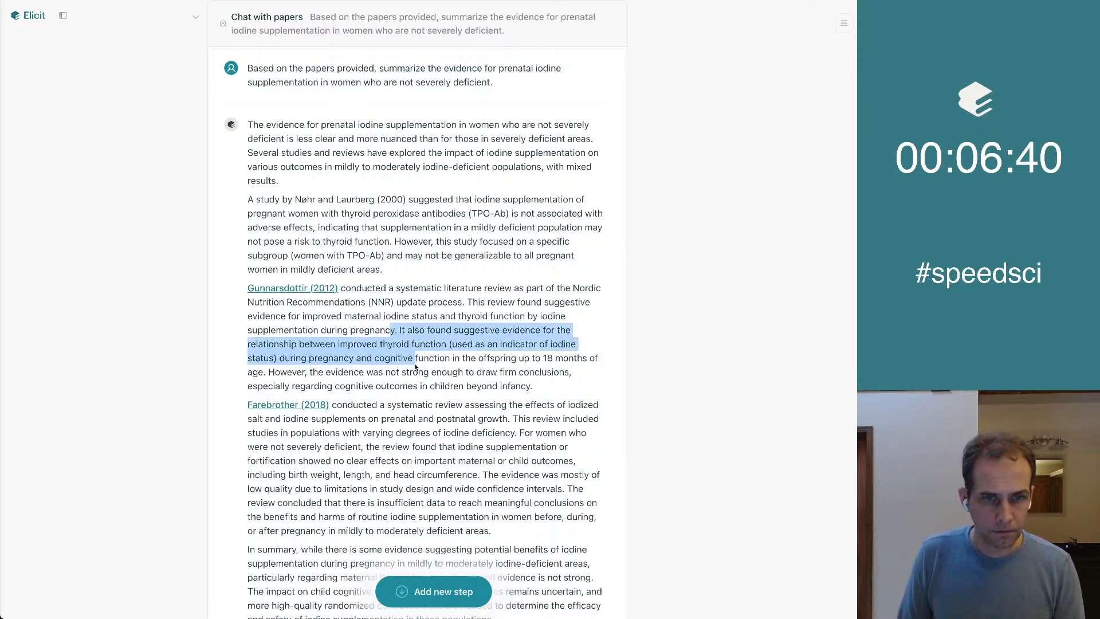
pyautogui.click(416, 367)
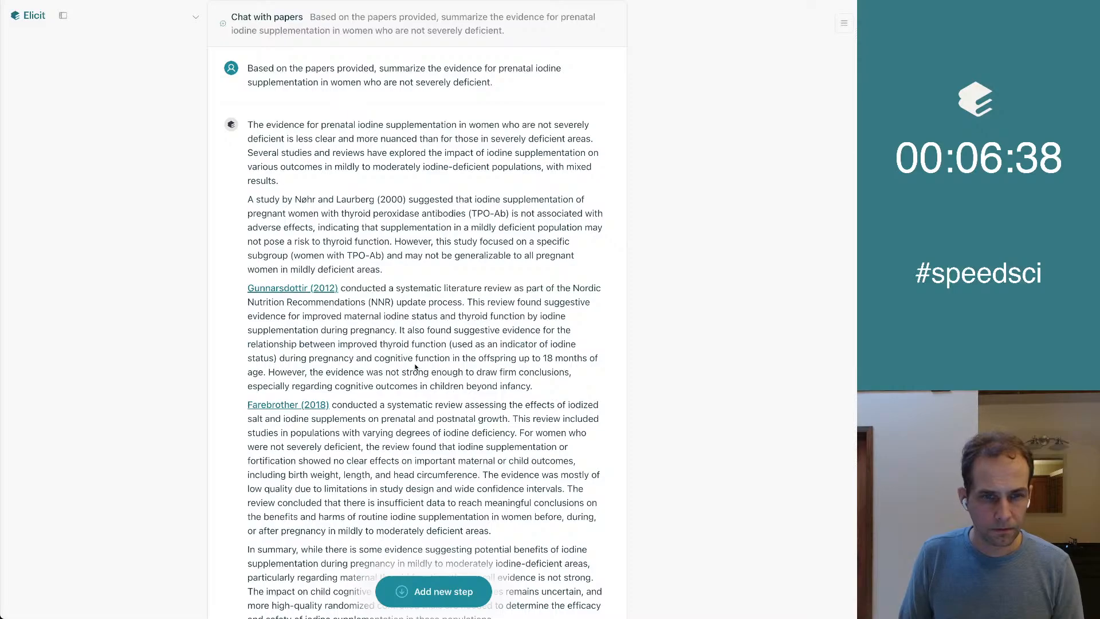
pyautogui.scroll(-1, 402, 312)
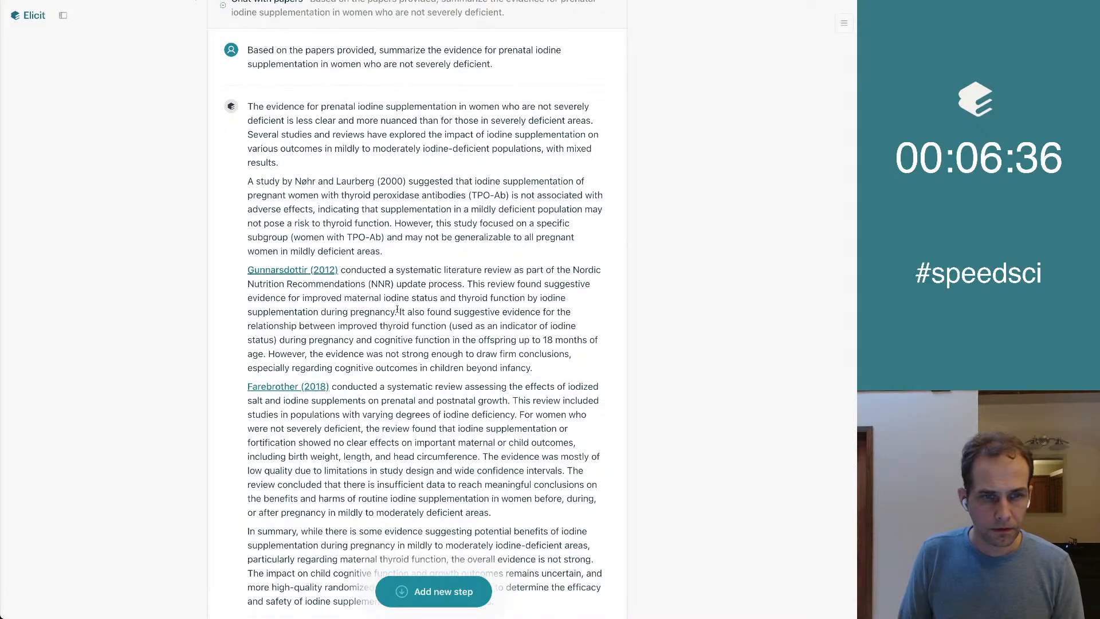
pyautogui.moveTo(397, 309); pyautogui.dragTo(491, 343)
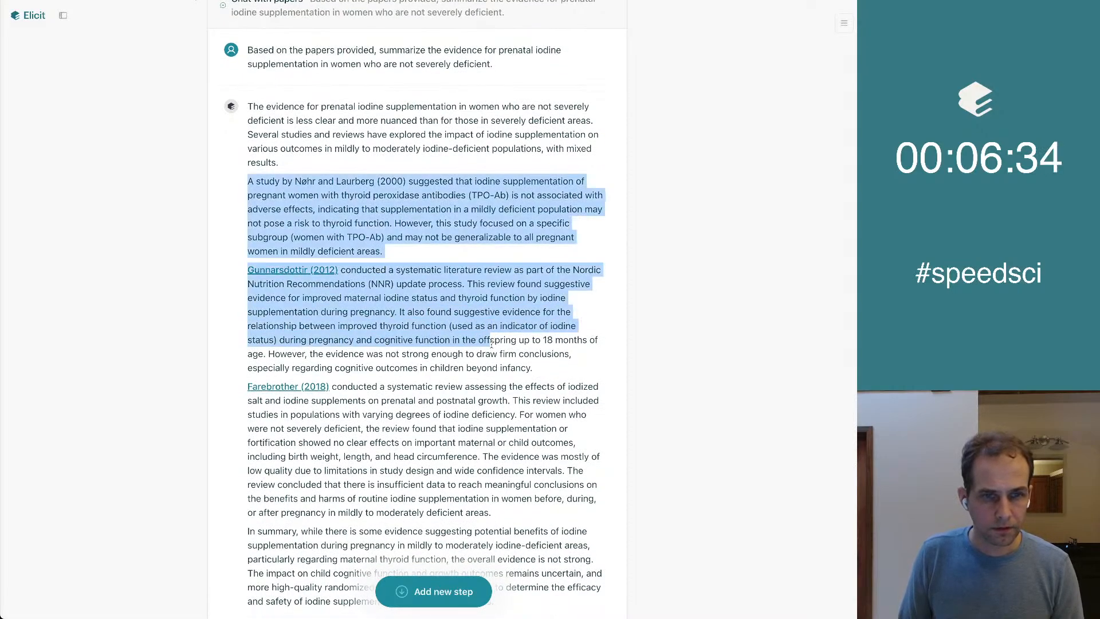
pyautogui.click(492, 343)
pyautogui.moveTo(412, 312); pyautogui.dragTo(442, 337)
pyautogui.click(441, 336)
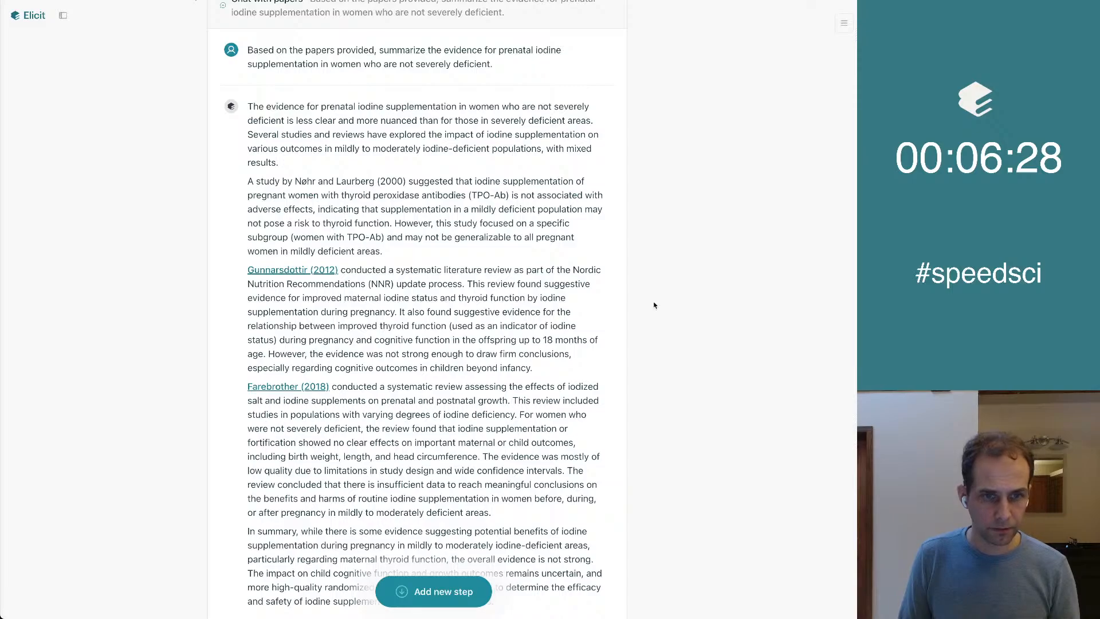
# Check the evidence extracted for the iodine intake review in the new column against its first relevant quote, reading the quote through.
pyautogui.scroll(-10, 772, 392)
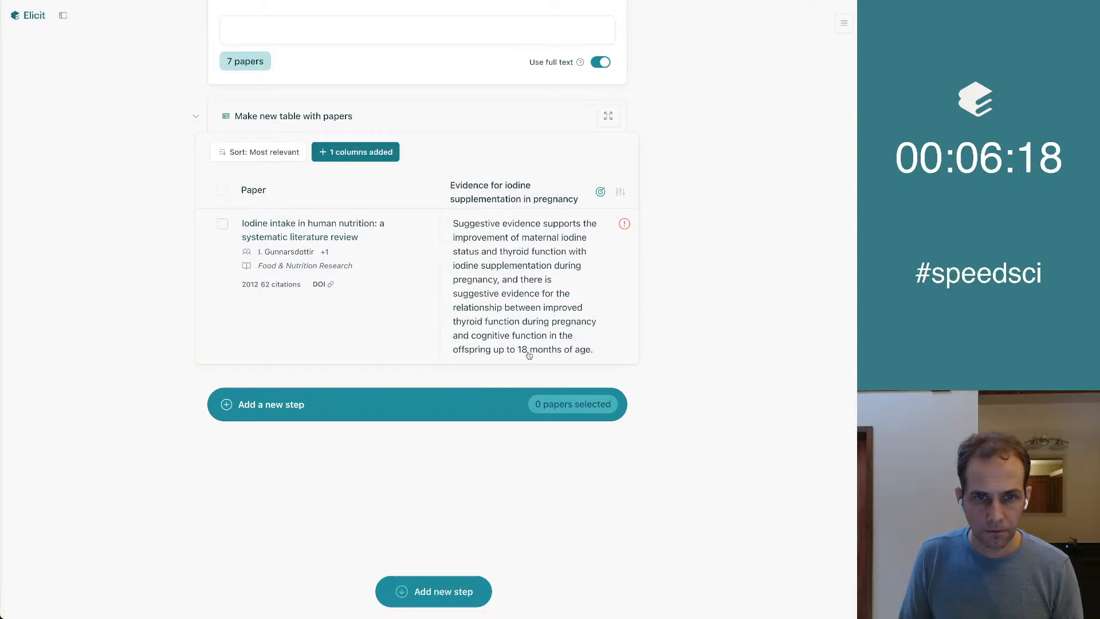
pyautogui.click(507, 291)
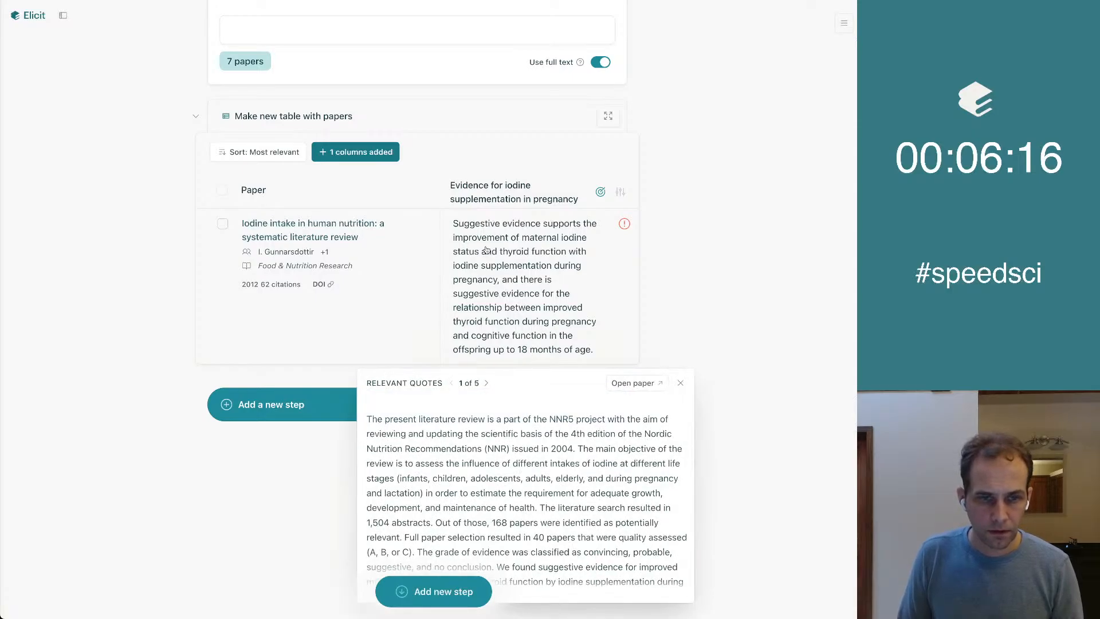
pyautogui.scroll(-2, 486, 251)
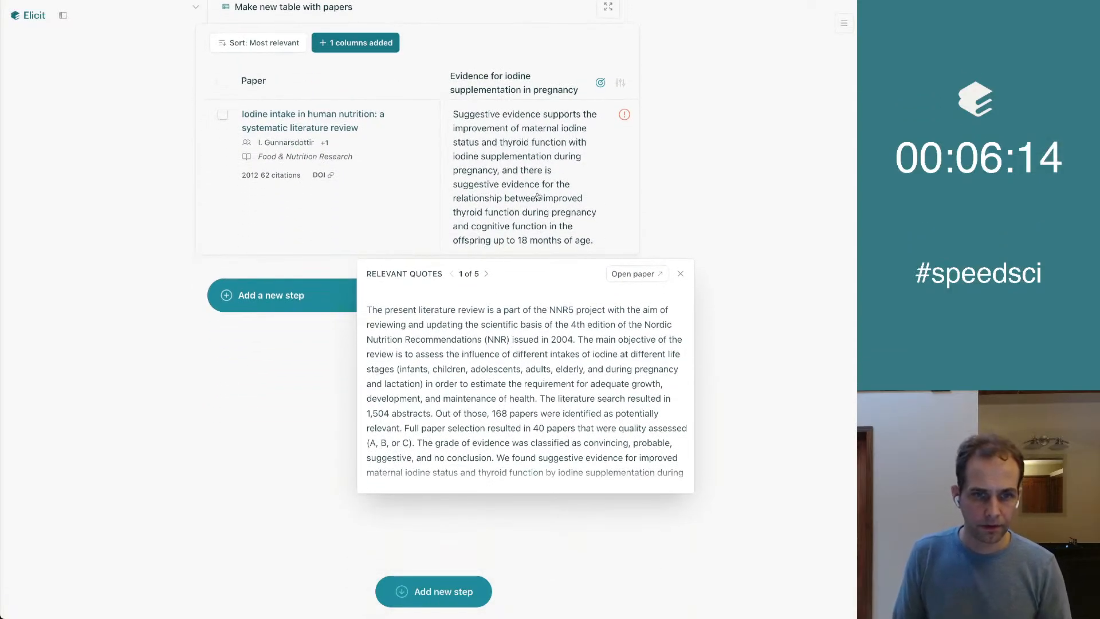
pyautogui.scroll(-2, 555, 373)
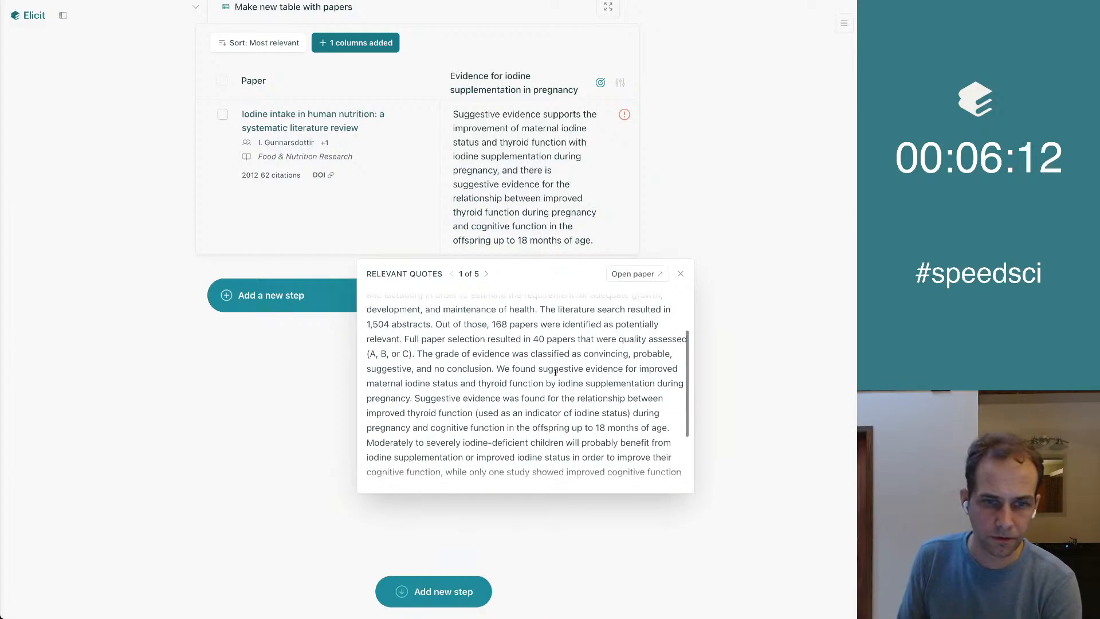
pyautogui.scroll(2, 555, 373)
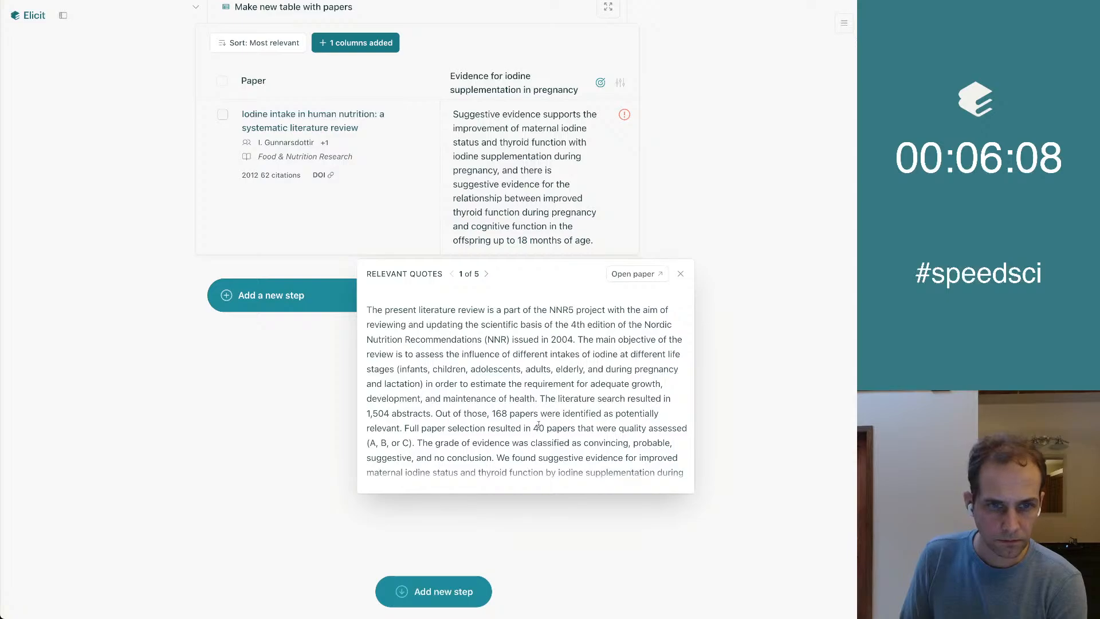
pyautogui.scroll(-2, 539, 425)
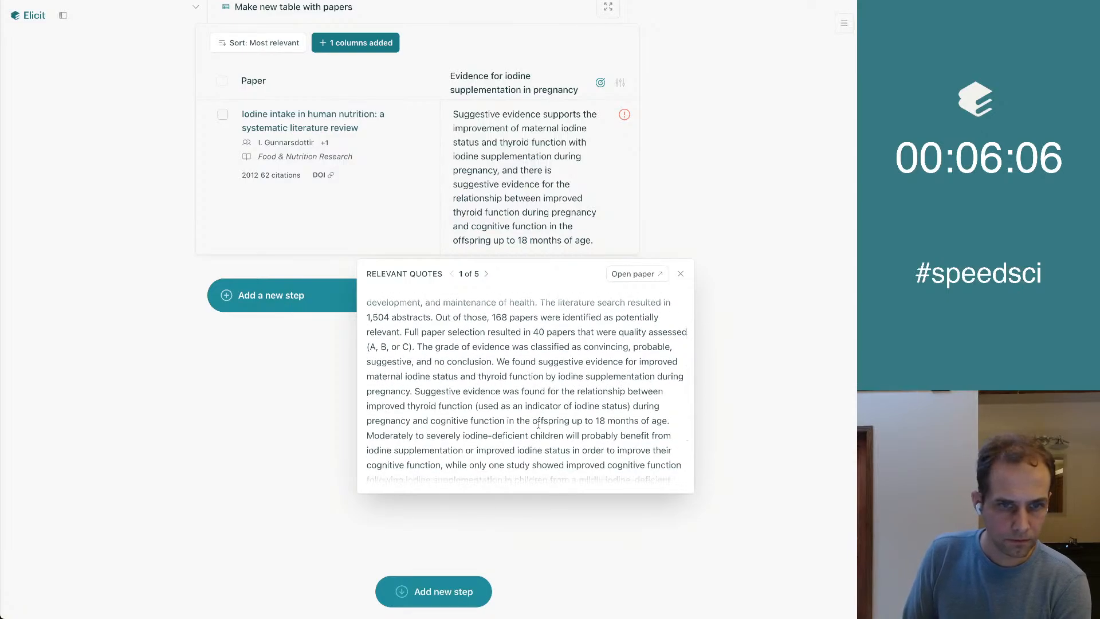
pyautogui.scroll(-2, 493, 384)
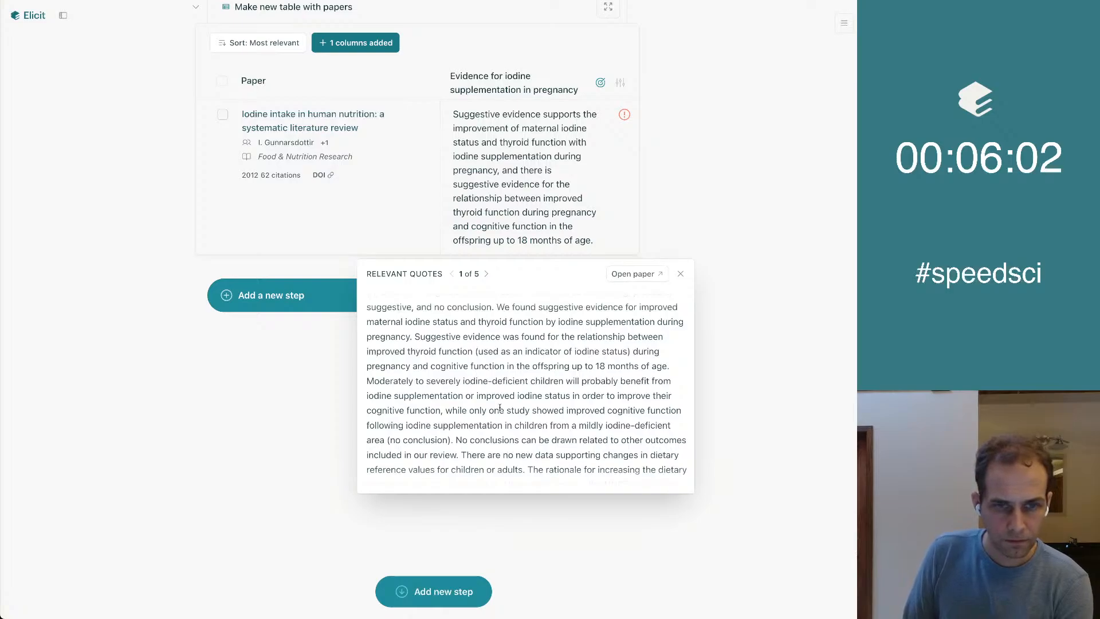
pyautogui.scroll(-1, 499, 408)
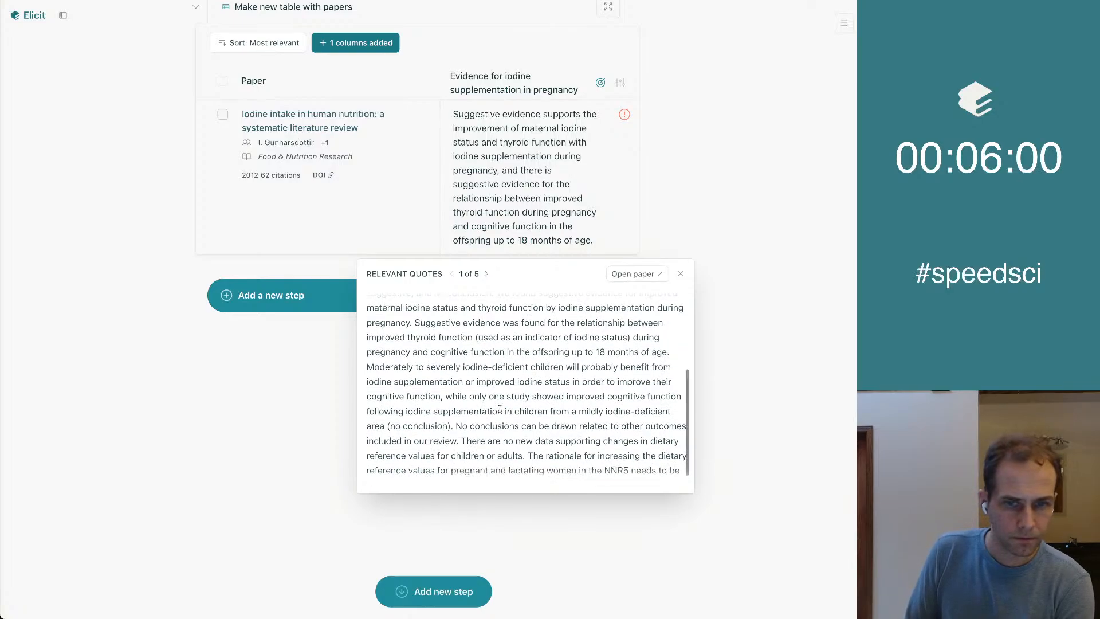
pyautogui.scroll(-2, 499, 408)
pyautogui.scroll(1, 500, 408)
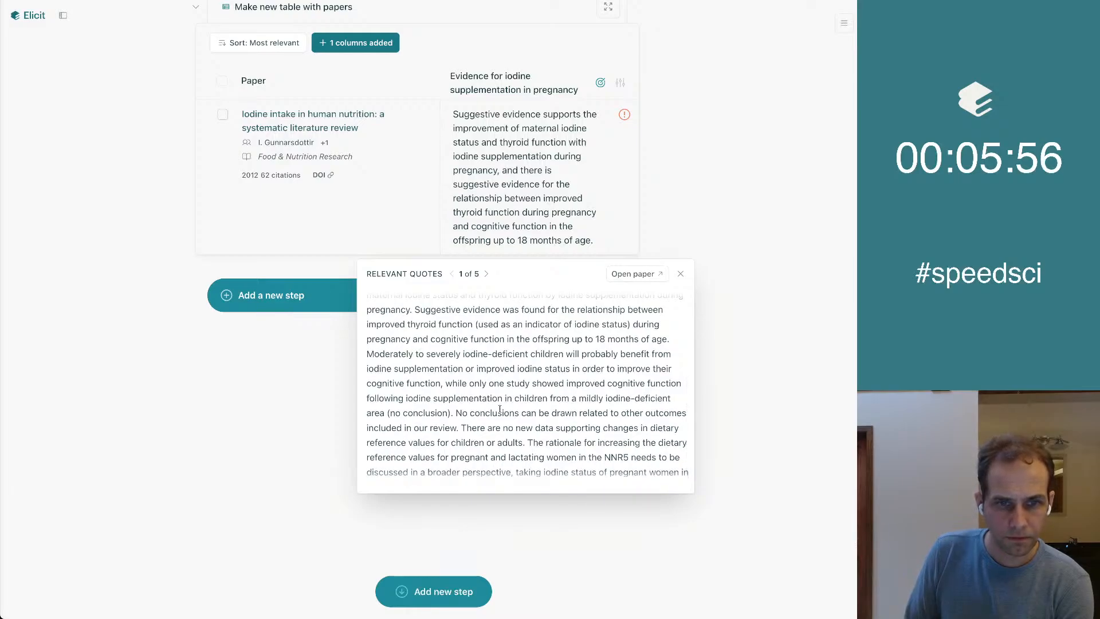
pyautogui.scroll(-1, 499, 409)
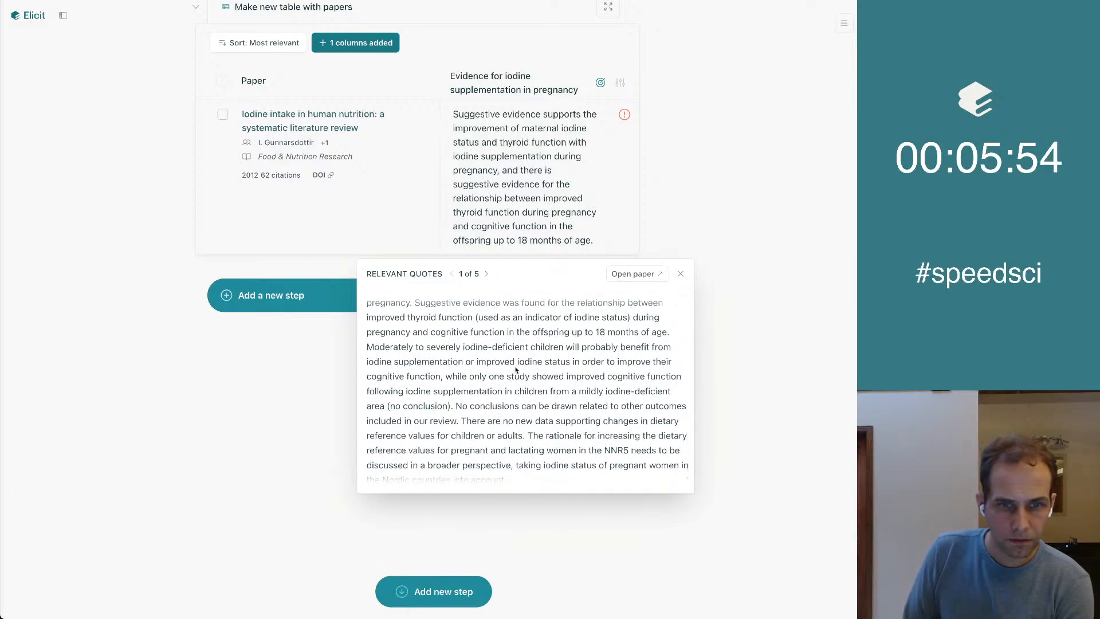
pyautogui.scroll(-1, 515, 395)
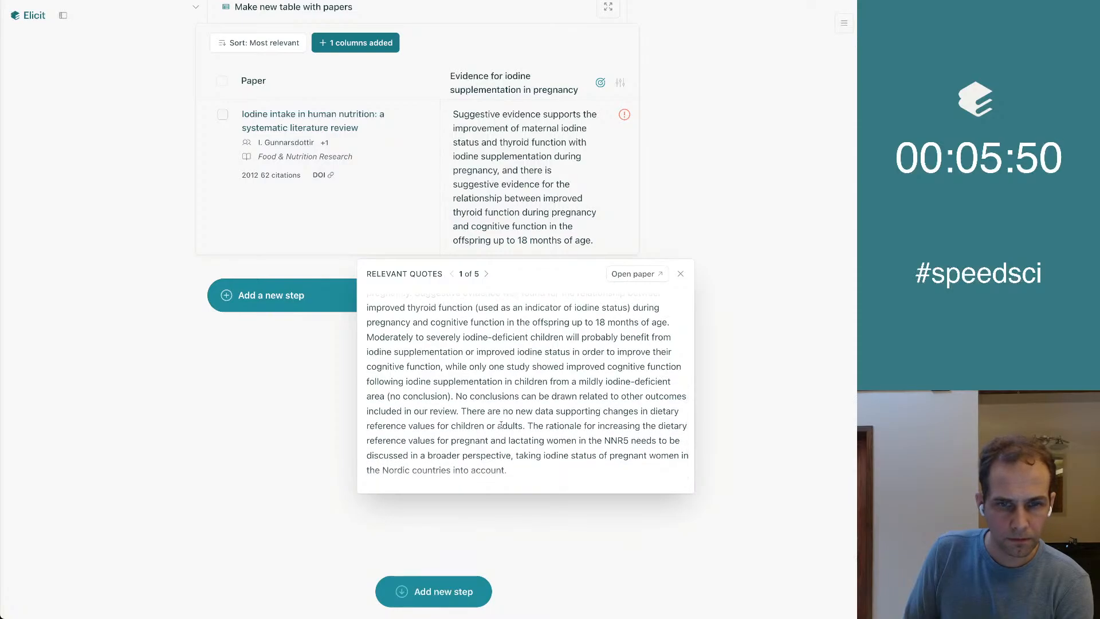
# Look through the second and third relevant quotes, return to the first to reread it, and close the quotes.
pyautogui.click(486, 275)
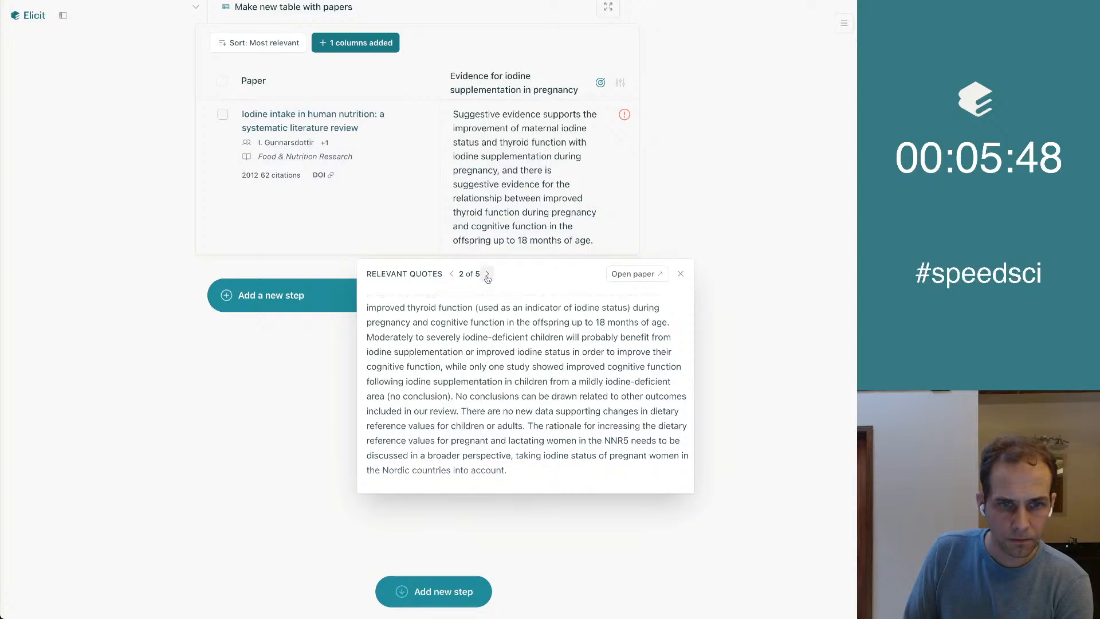
pyautogui.scroll(4, 500, 382)
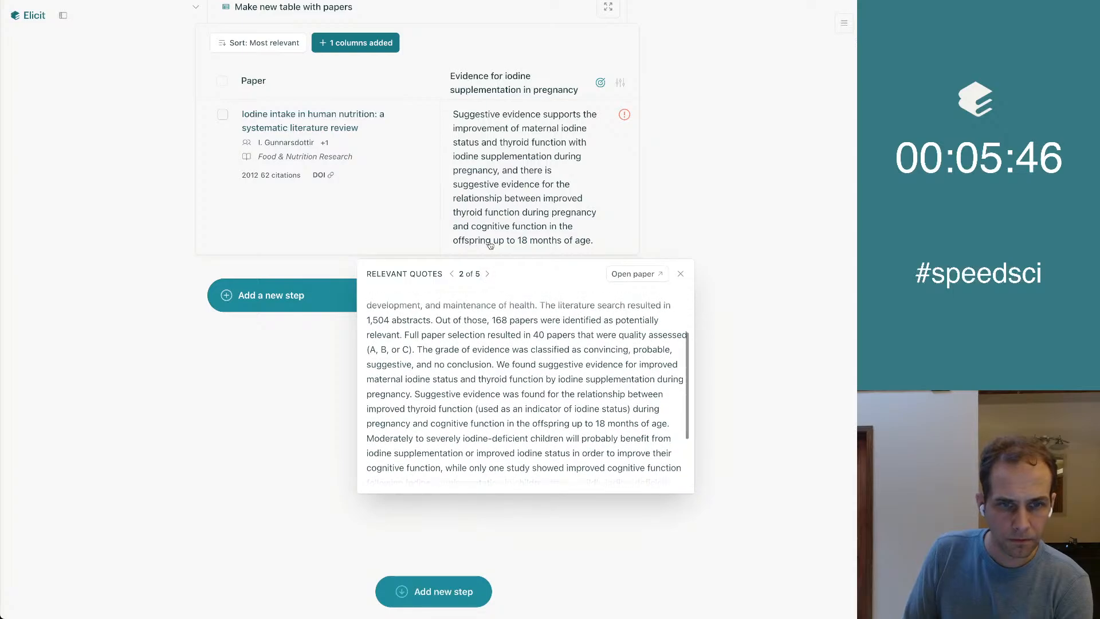
pyautogui.click(486, 275)
pyautogui.click(451, 275)
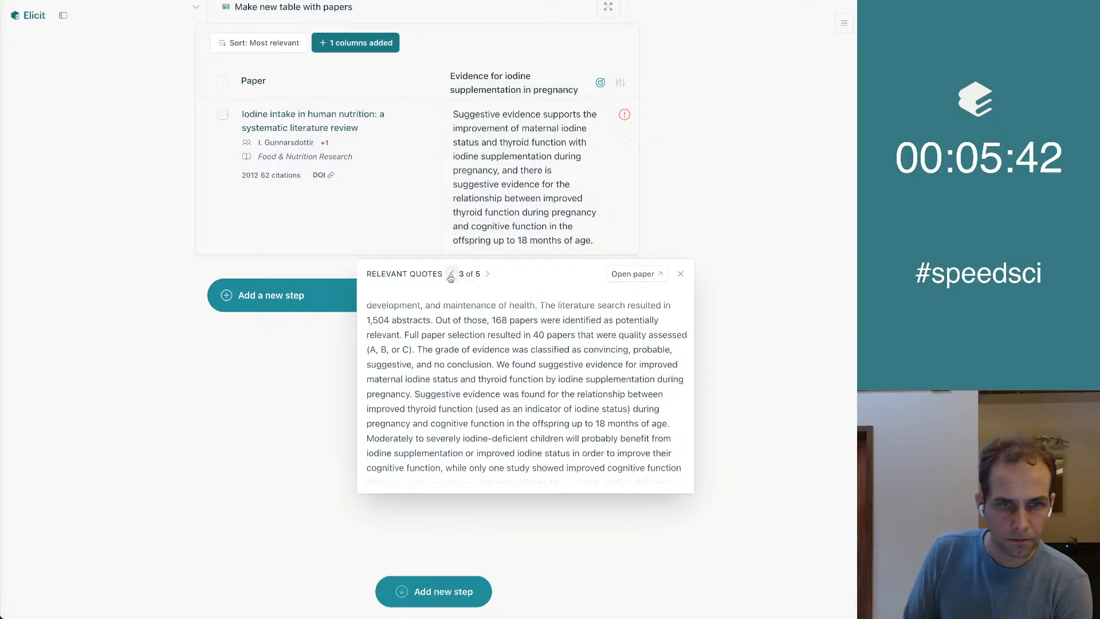
pyautogui.click(450, 276)
pyautogui.click(450, 275)
pyautogui.scroll(4, 455, 380)
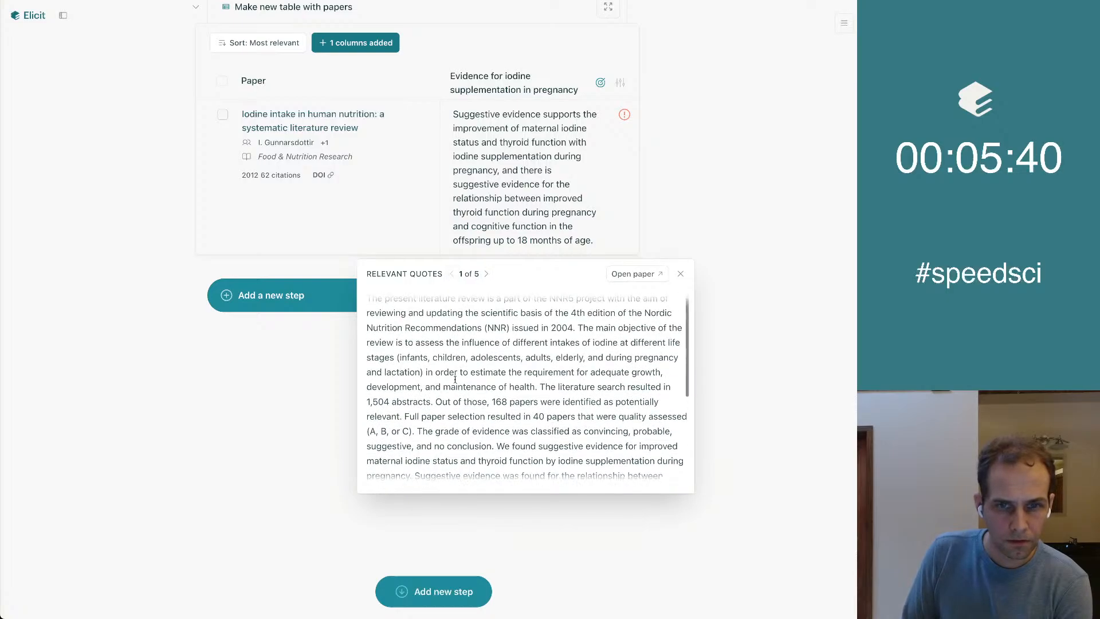
pyautogui.scroll(-5, 455, 380)
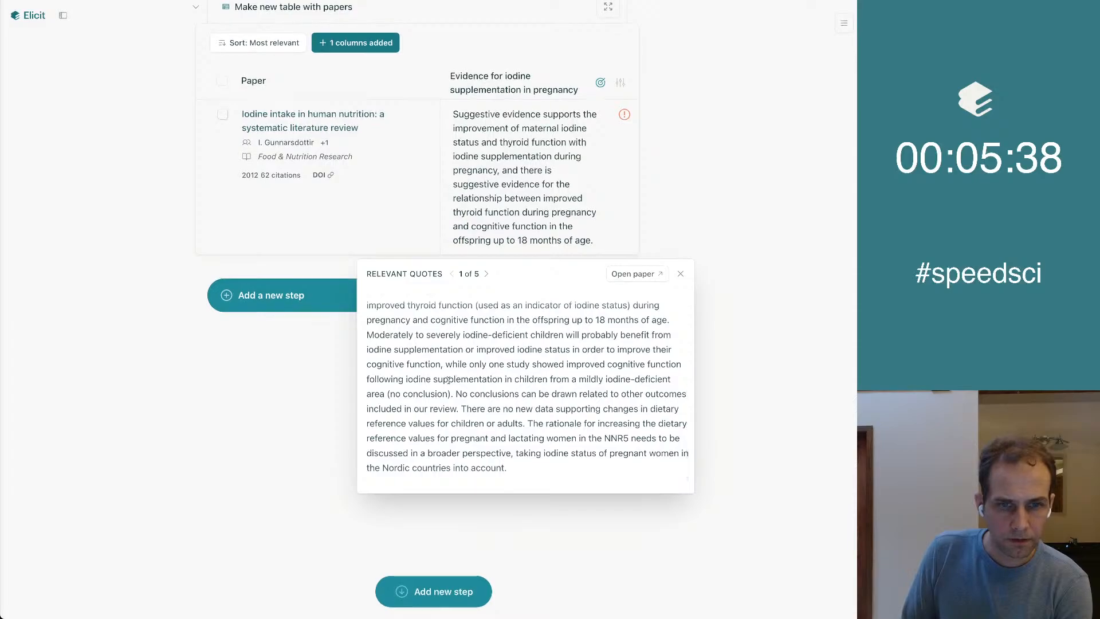
pyautogui.click(256, 441)
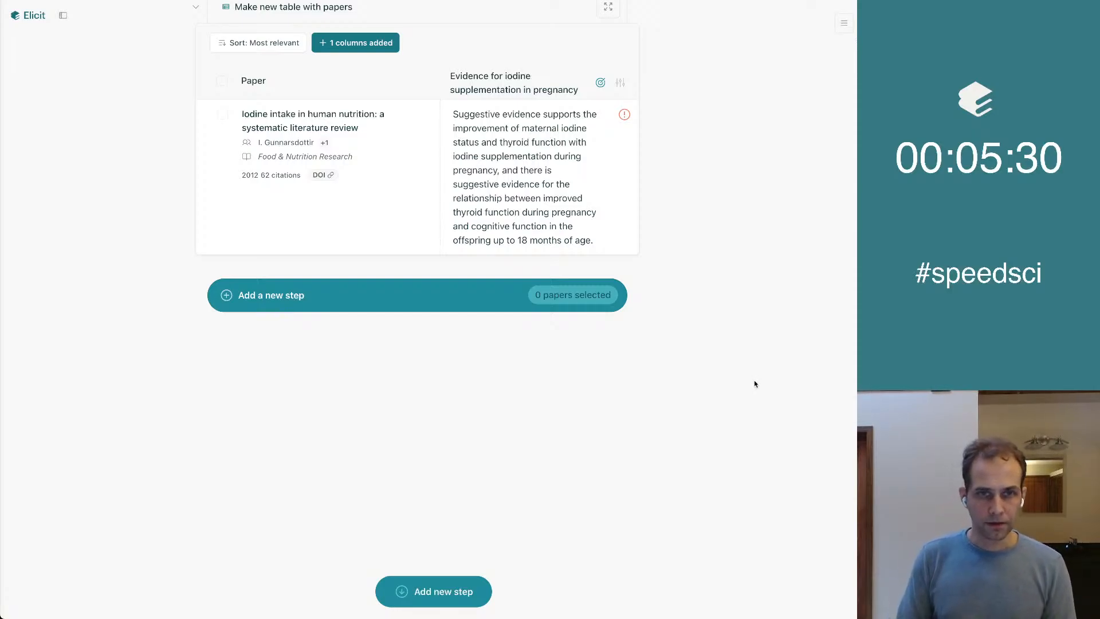
# Collapse the iodine extraction table and the four evidence searches on prenatal vitamins, vitamin D, folic acid and iodine.
pyautogui.scroll(5, 755, 383)
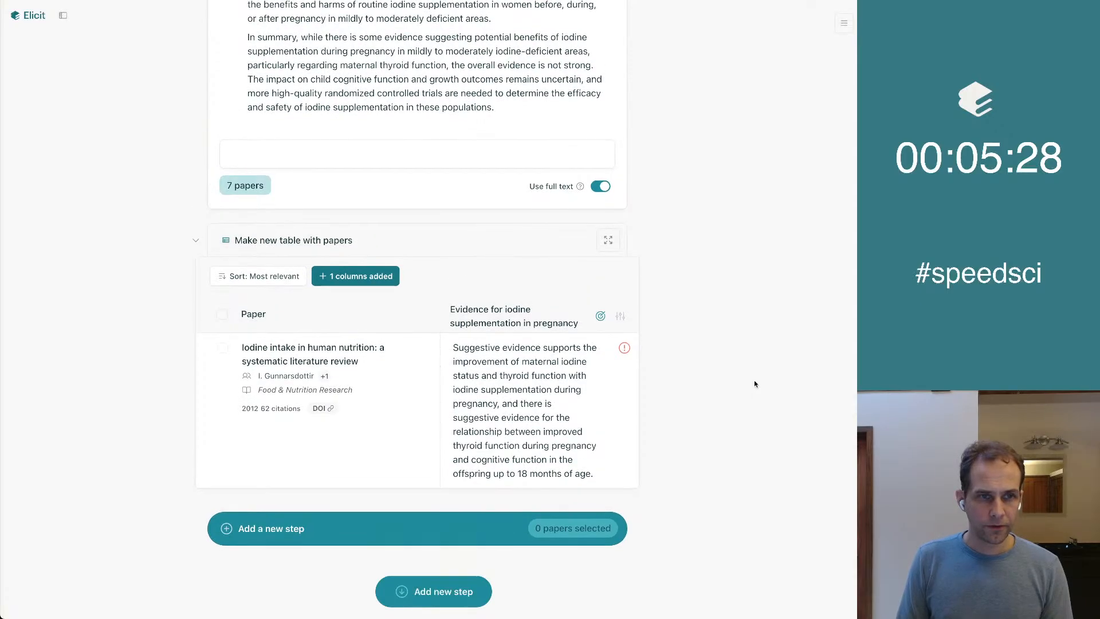
pyautogui.click(195, 240)
pyautogui.scroll(20, 194, 243)
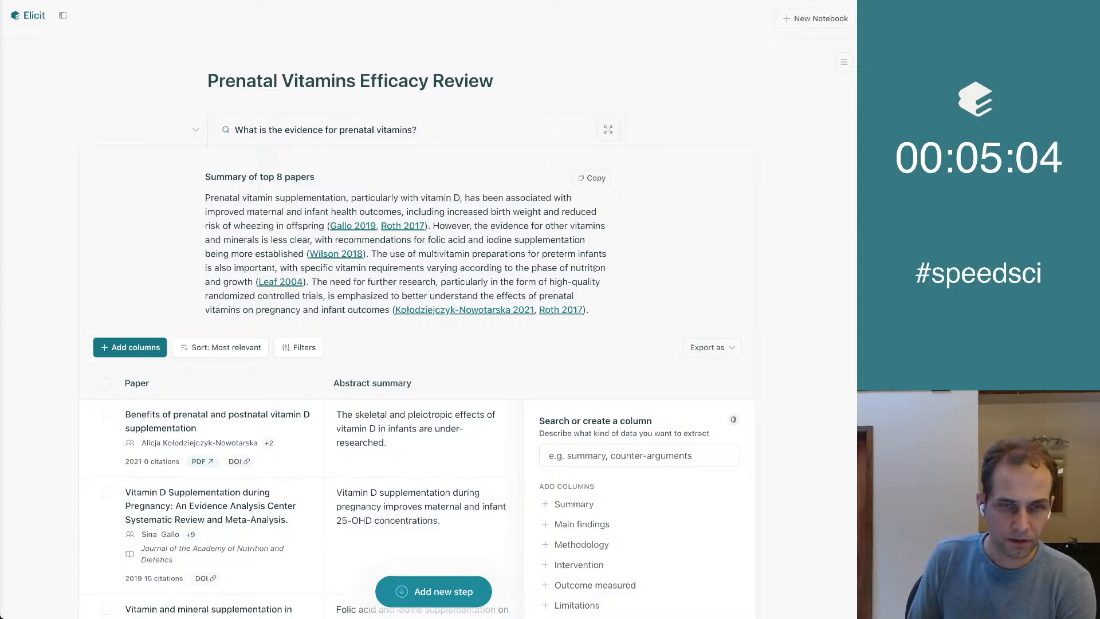
pyautogui.click(191, 130)
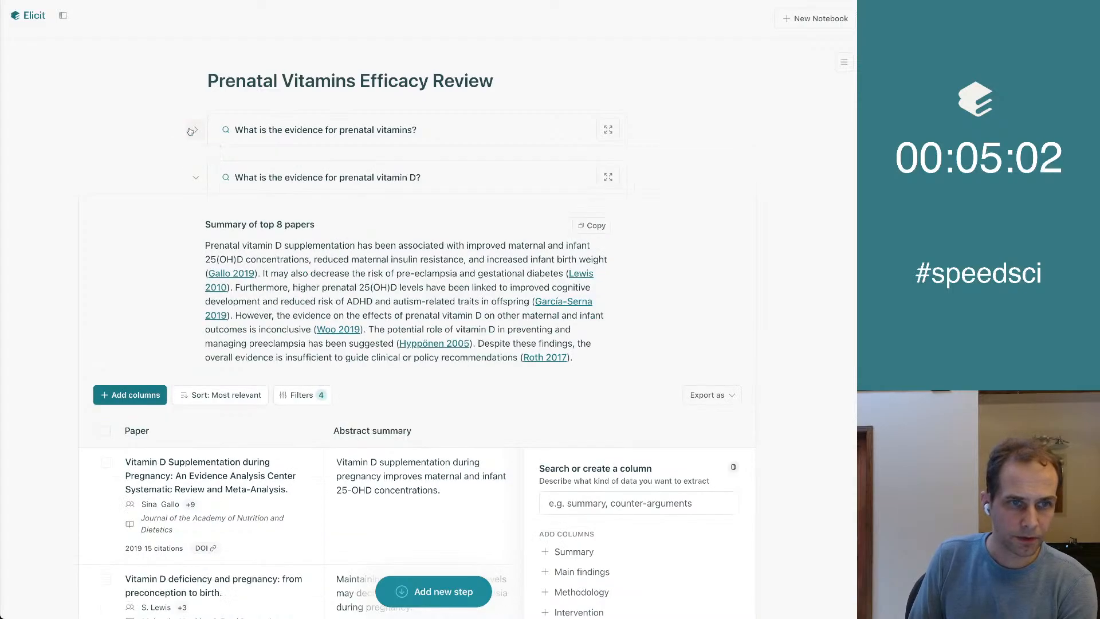
pyautogui.click(195, 178)
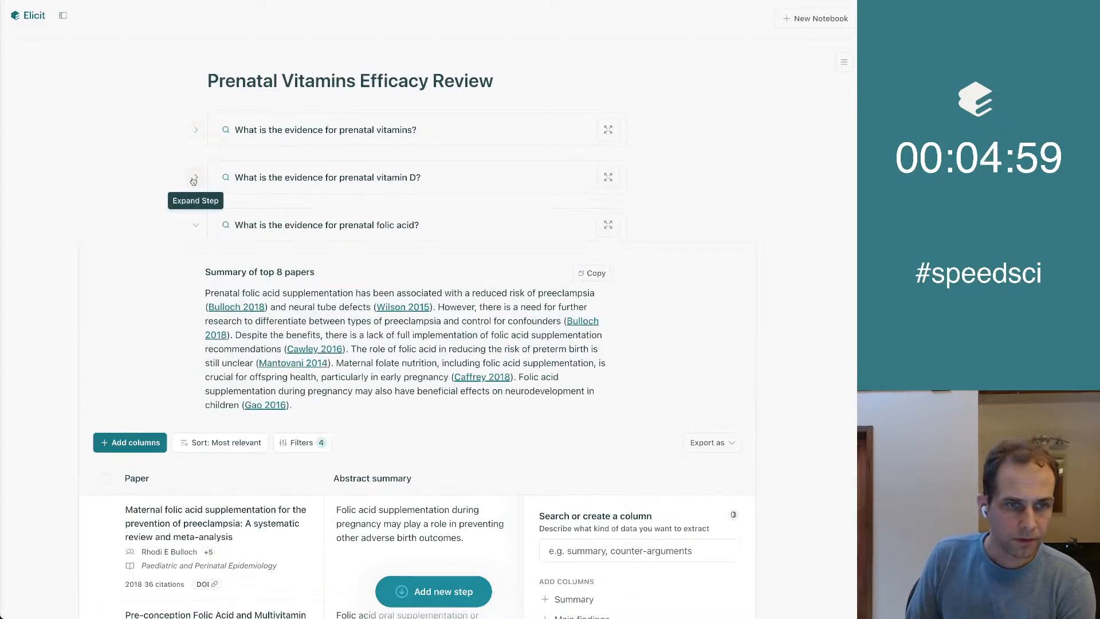
pyautogui.click(198, 228)
pyautogui.click(196, 272)
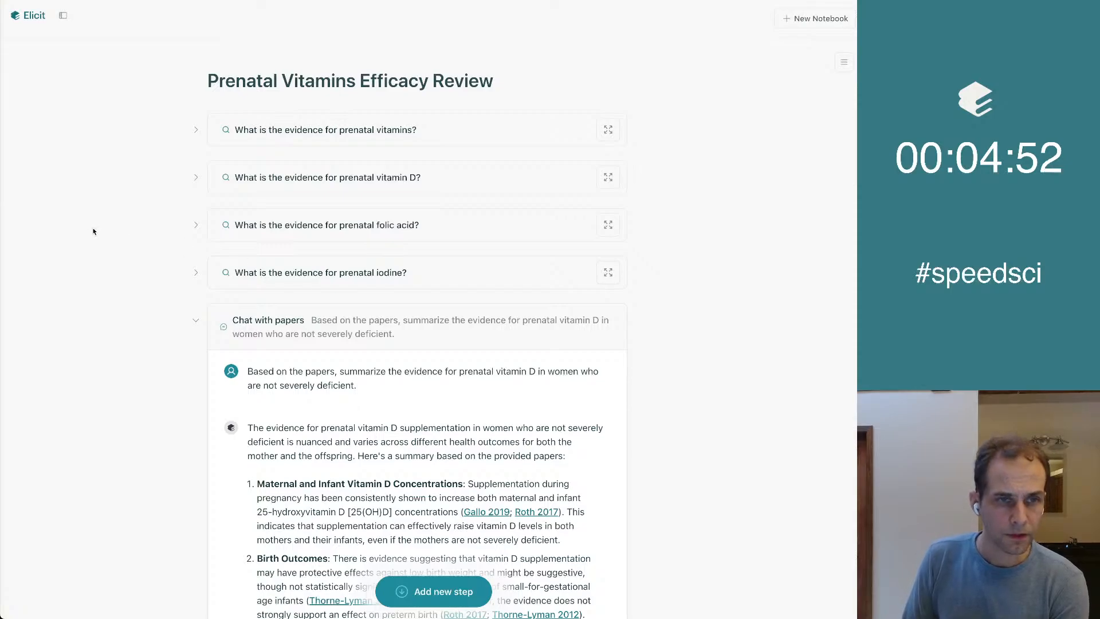
# Reread the vitamin D chat's numbered evidence summary, concentrating on the point about neurodevelopmental effects and its observational data.
pyautogui.scroll(-4, 670, 268)
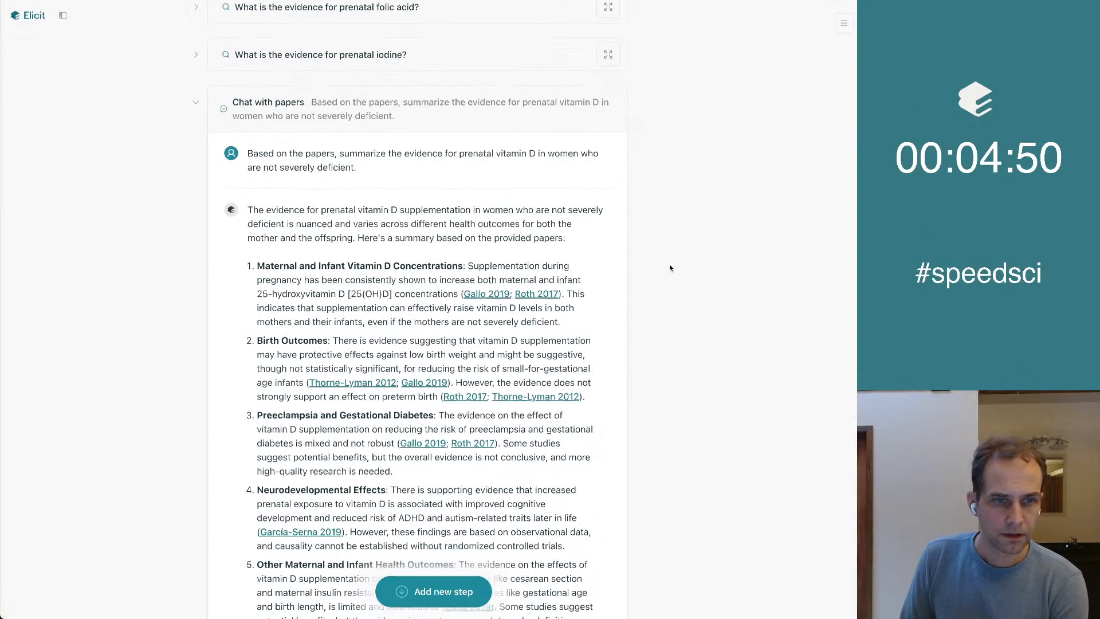
pyautogui.scroll(-3, 133, 295)
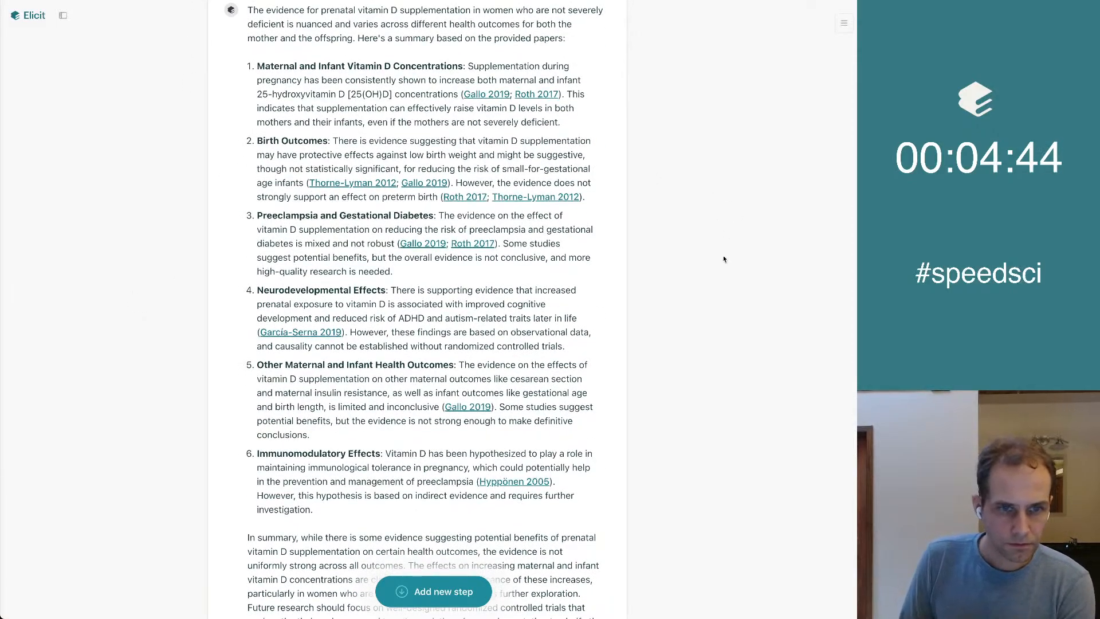
pyautogui.scroll(1, 723, 259)
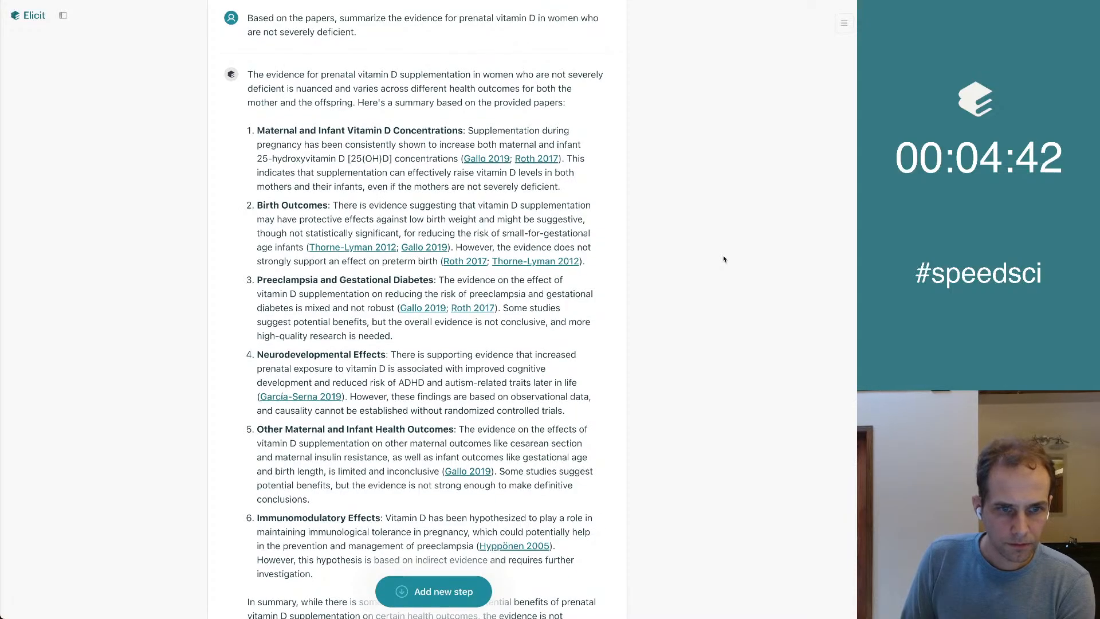
pyautogui.scroll(1, 724, 259)
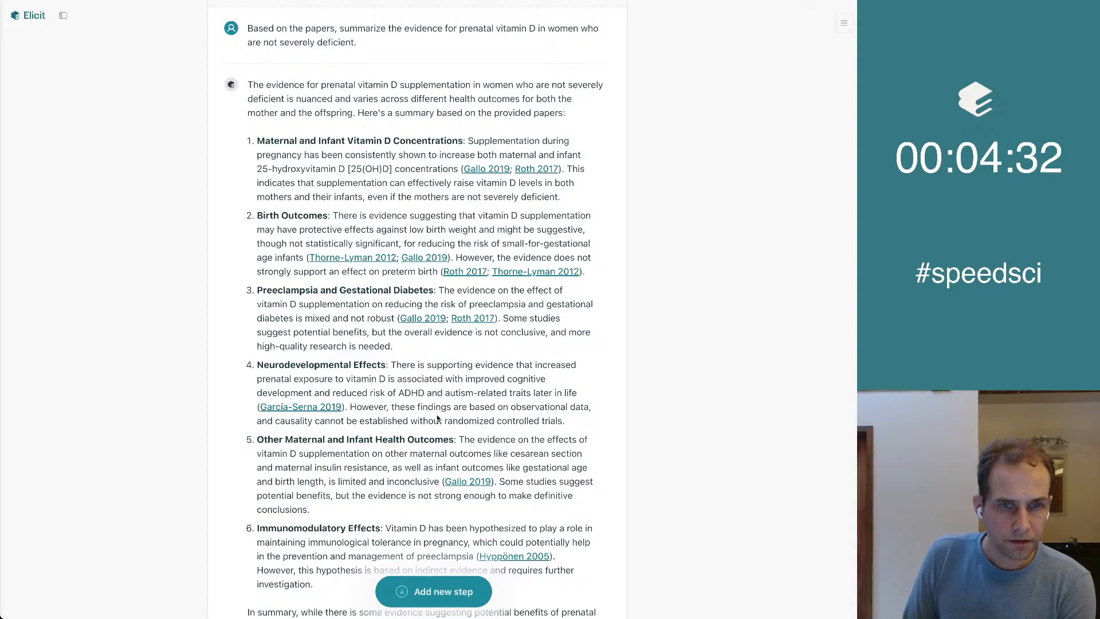
pyautogui.moveTo(361, 379); pyautogui.dragTo(505, 420)
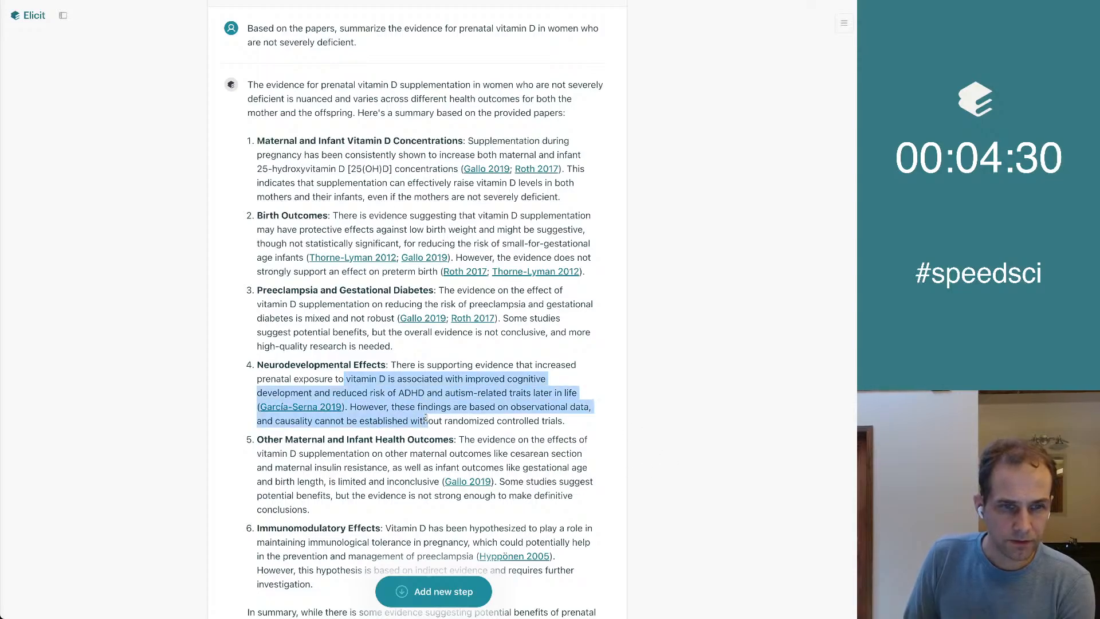
pyautogui.click(604, 388)
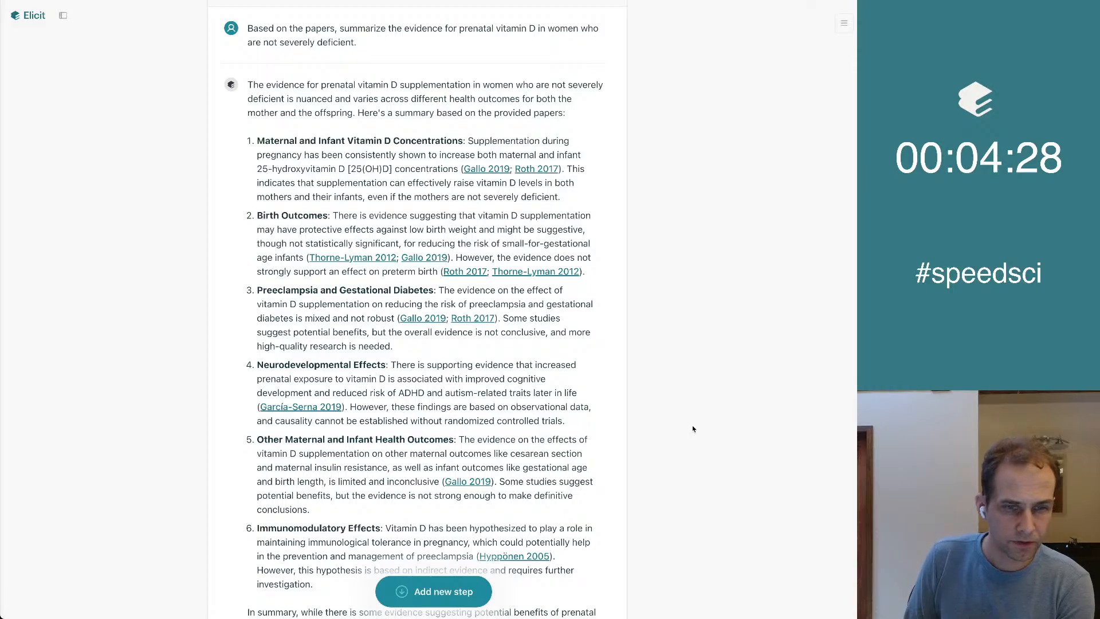
pyautogui.scroll(-1, 693, 425)
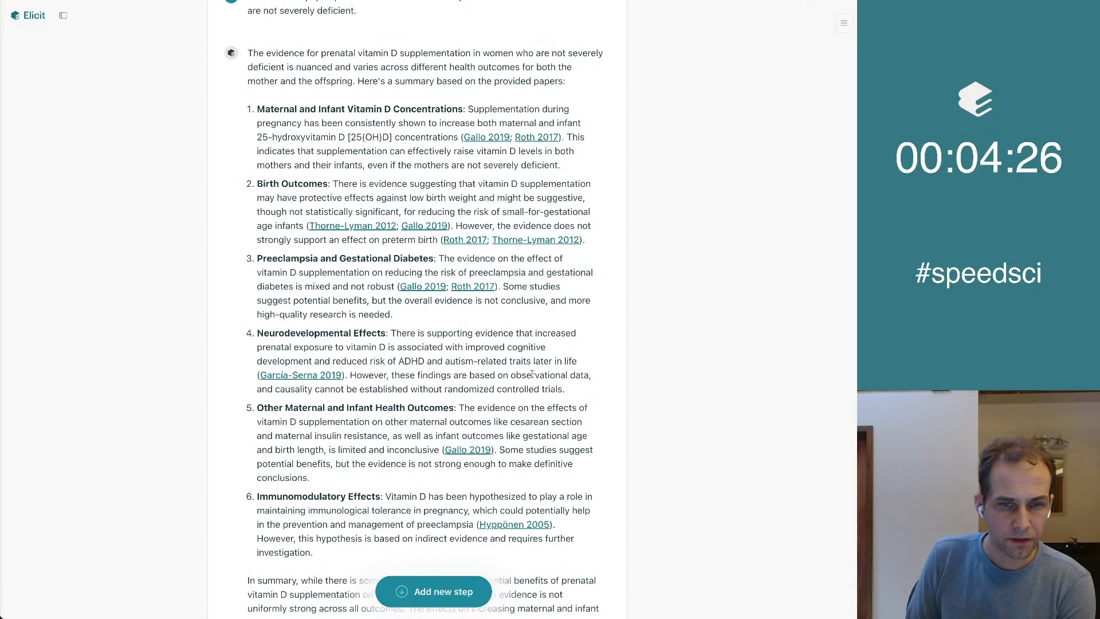
pyautogui.moveTo(511, 376); pyautogui.dragTo(564, 390)
pyautogui.click(549, 389)
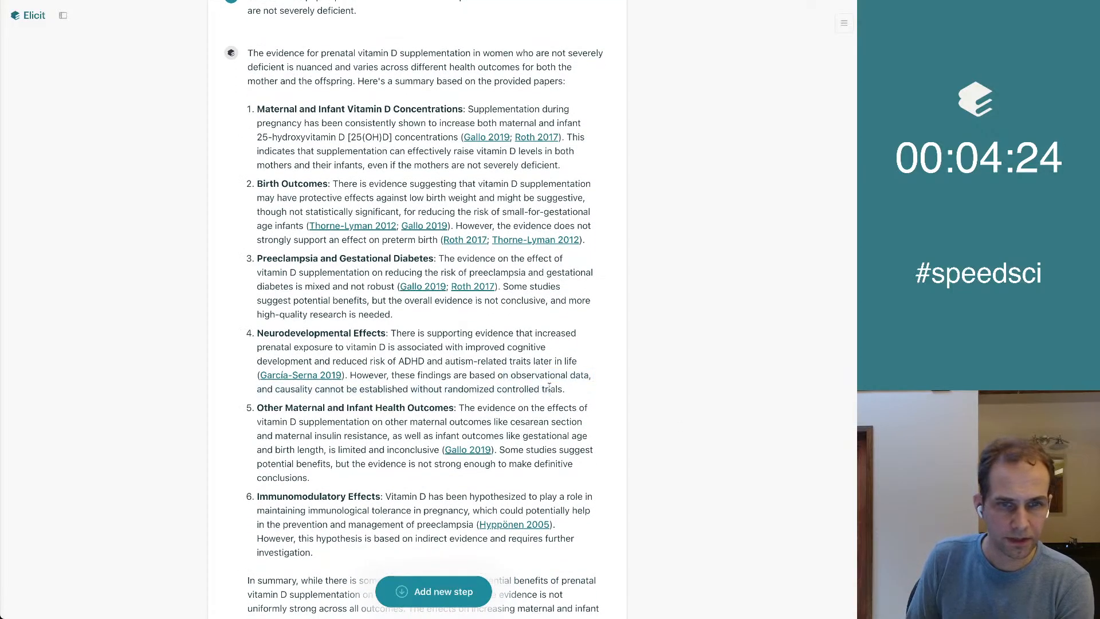
# Skim the rest of the vitamin D chat's answer down to its closing summary paragraph.
pyautogui.scroll(-1, 237, 300)
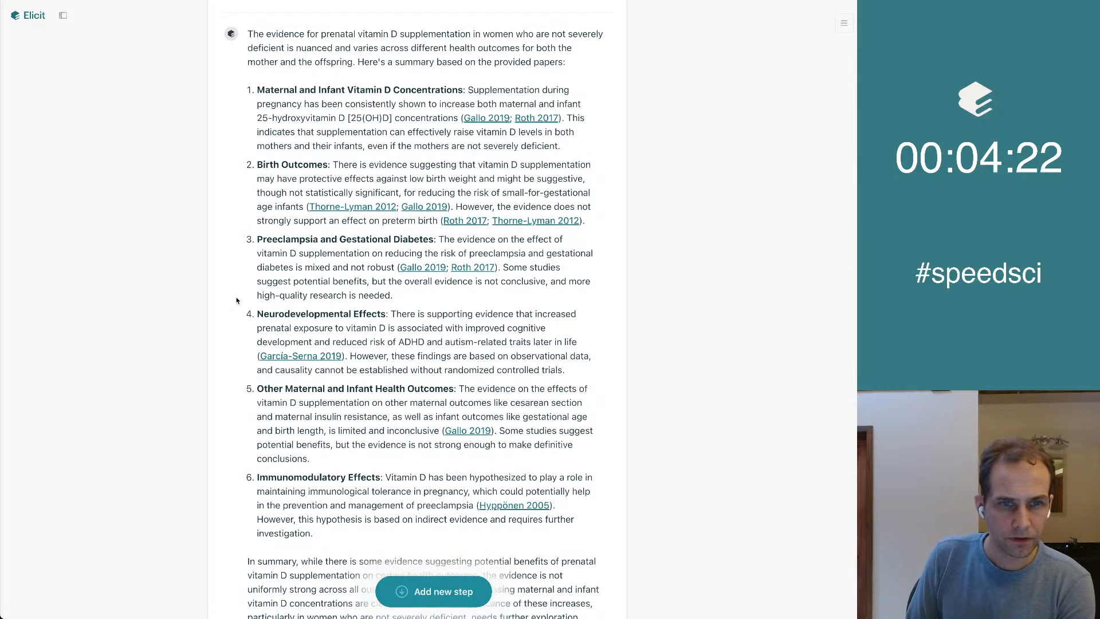
pyautogui.scroll(1, 237, 300)
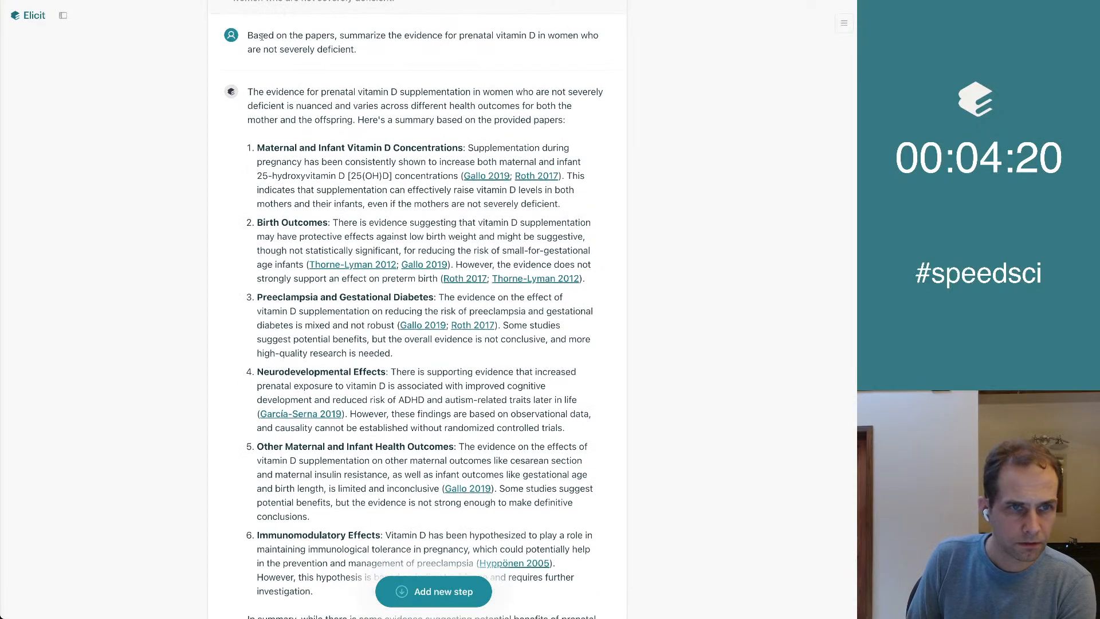
pyautogui.scroll(-2, 252, 231)
pyautogui.scroll(-3, 252, 231)
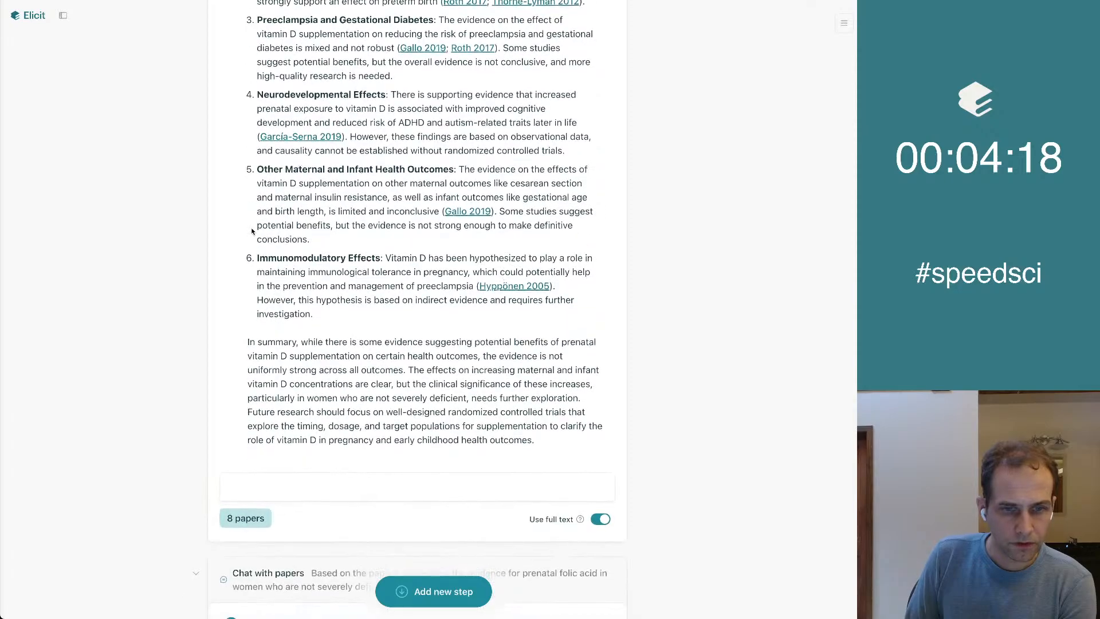
# Collapse the chat about prenatal vitamin D in women who are not severely deficient.
pyautogui.scroll(9, 253, 231)
pyautogui.click(196, 223)
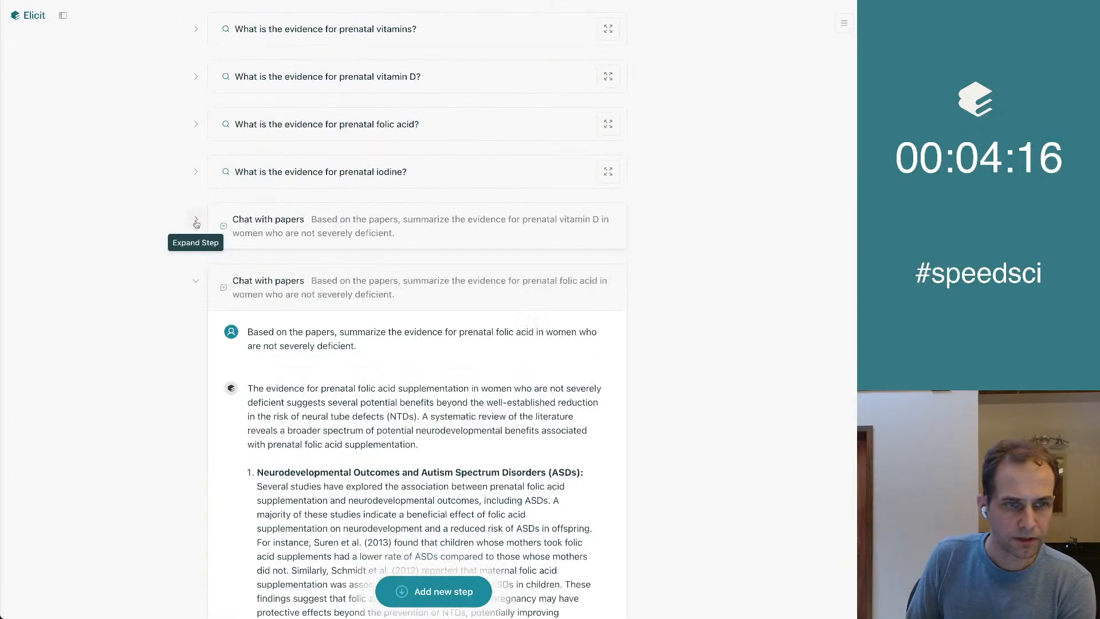
pyautogui.click(196, 223)
pyautogui.scroll(8, 366, 227)
pyautogui.scroll(3, 376, 224)
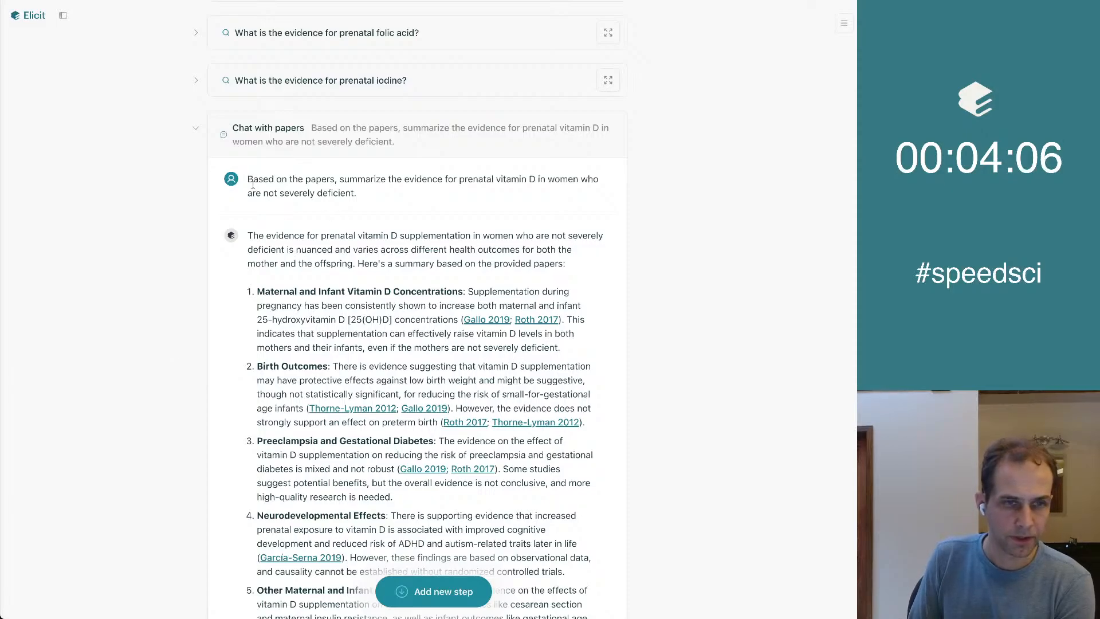
pyautogui.click(197, 129)
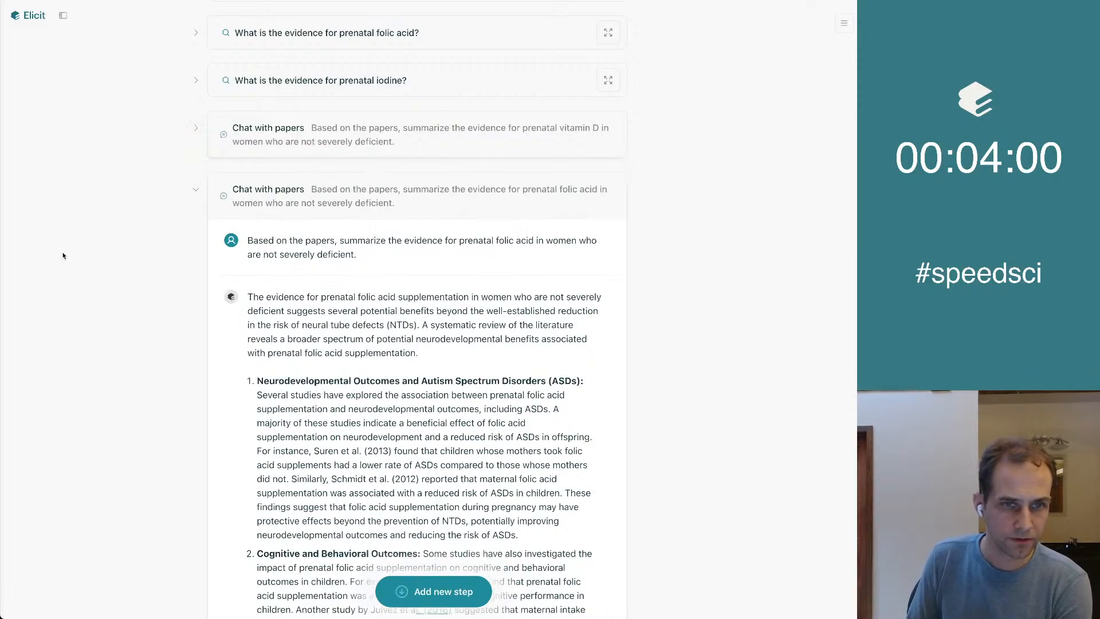
# Reread the folic acid chat's evidence summary, concentrating on the neurodevelopmental, cognitive and behavioral outcomes.
pyautogui.scroll(-3, 720, 217)
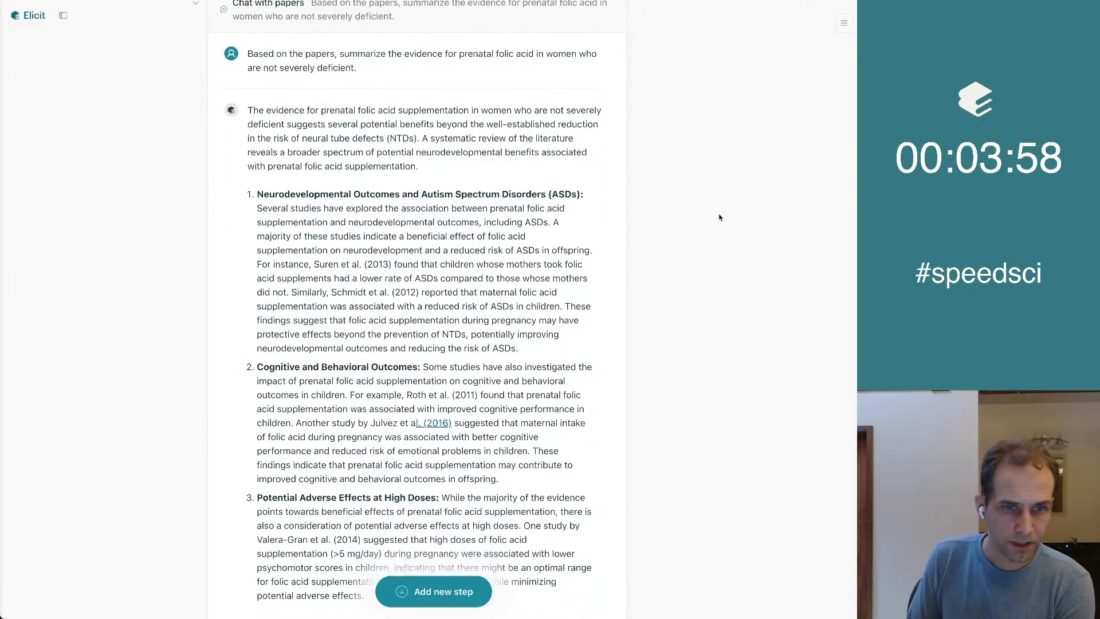
pyautogui.scroll(-2, 724, 290)
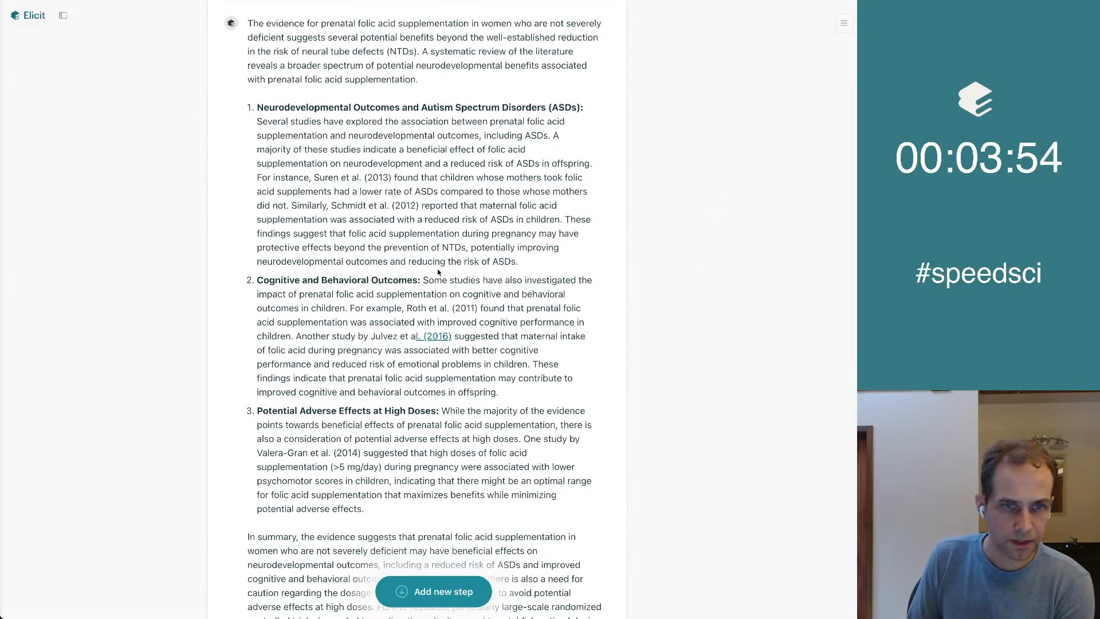
pyautogui.moveTo(423, 280); pyautogui.dragTo(508, 387)
pyautogui.click(508, 389)
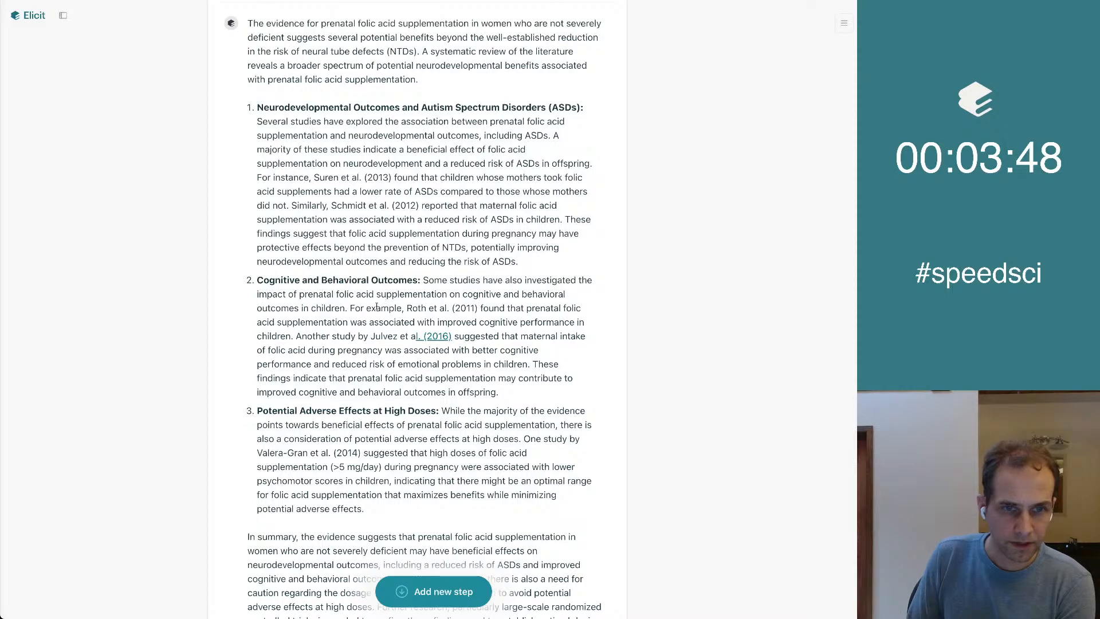
pyautogui.moveTo(377, 306); pyautogui.dragTo(520, 408)
pyautogui.click(520, 407)
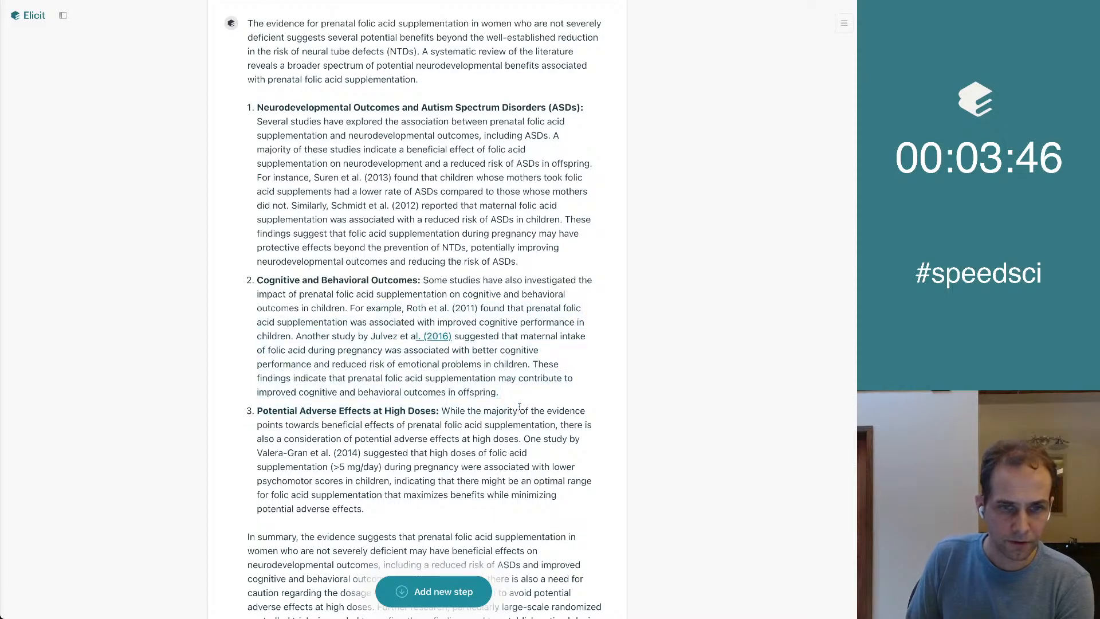
pyautogui.moveTo(412, 305); pyautogui.dragTo(258, 109)
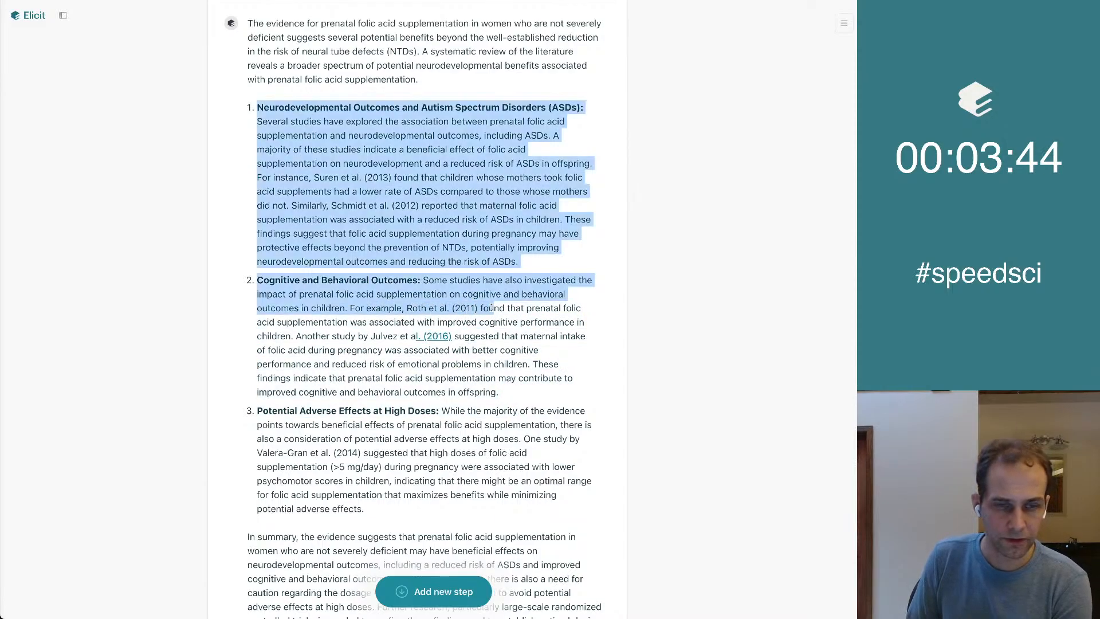
pyautogui.click(436, 308)
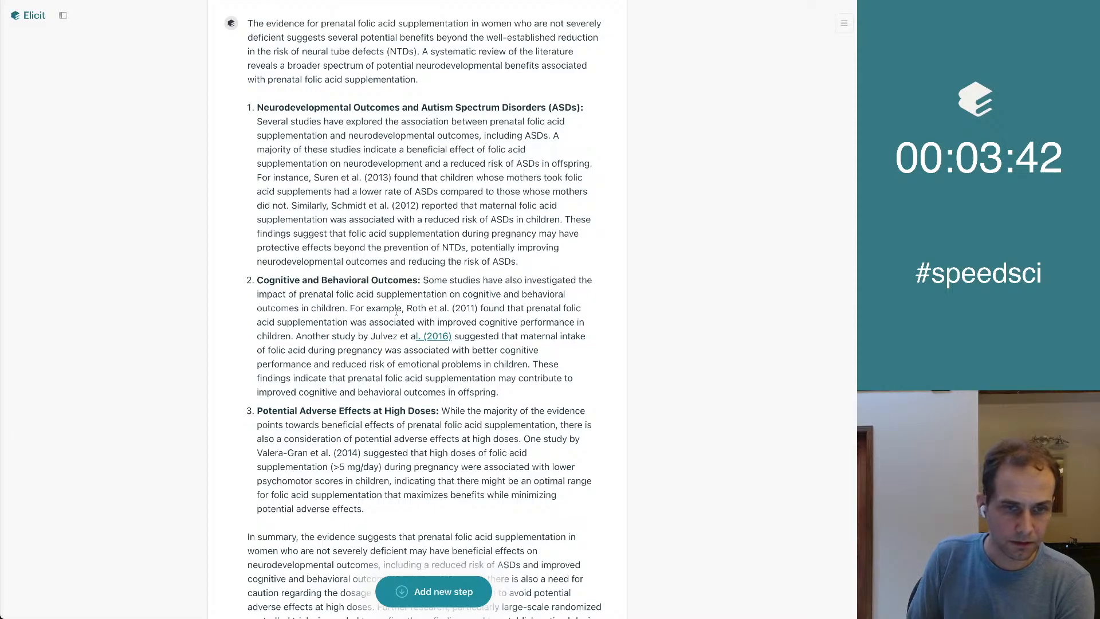
# Review the folic acid chat's closing summary and follow-up answer on study titles, and look through its list of source papers.
pyautogui.scroll(1, 458, 302)
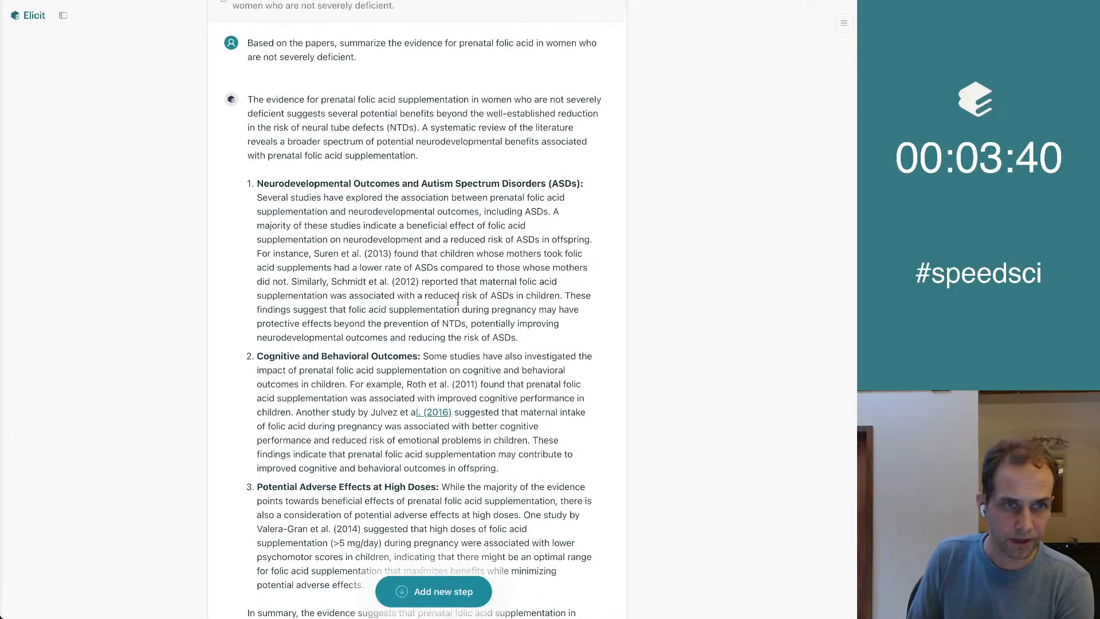
pyautogui.scroll(-3, 458, 302)
pyautogui.scroll(-1, 458, 302)
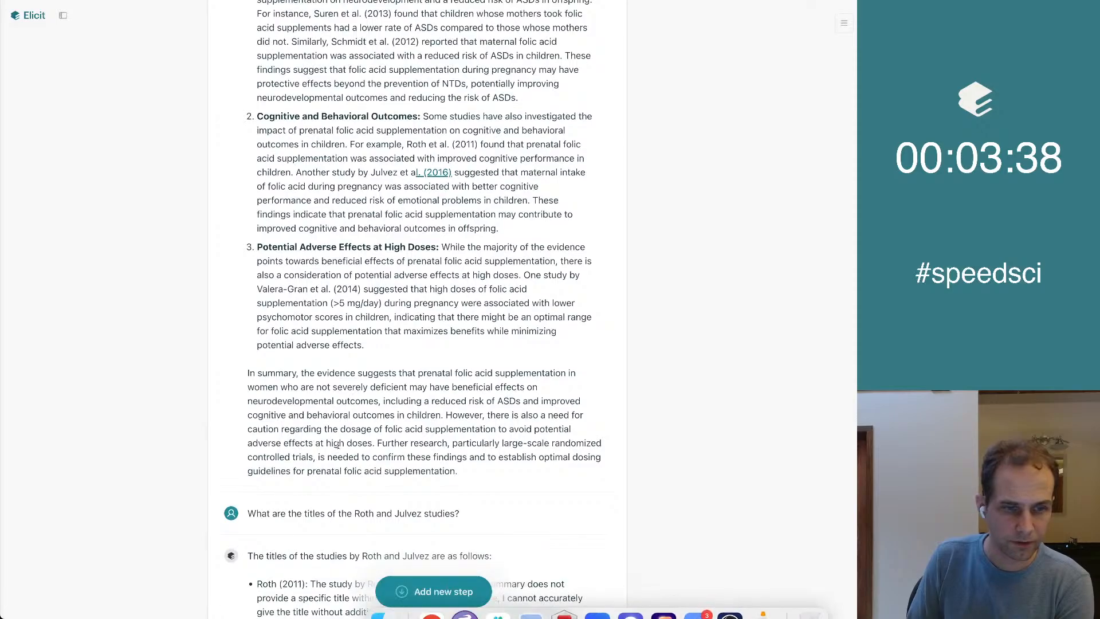
pyautogui.scroll(-8, 402, 373)
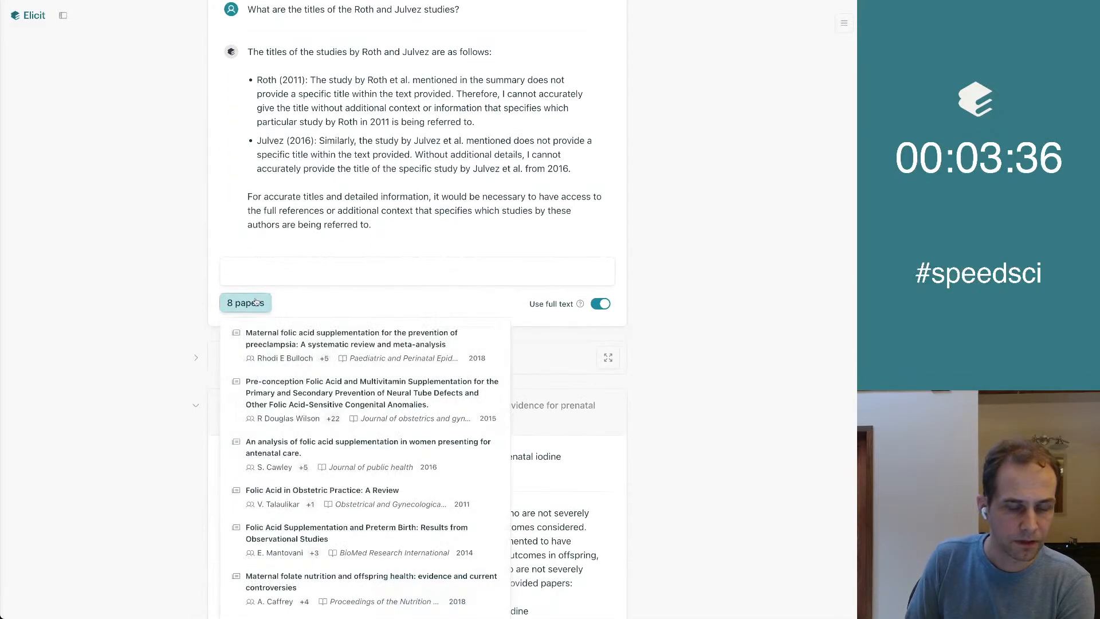
pyautogui.moveTo(265, 303)
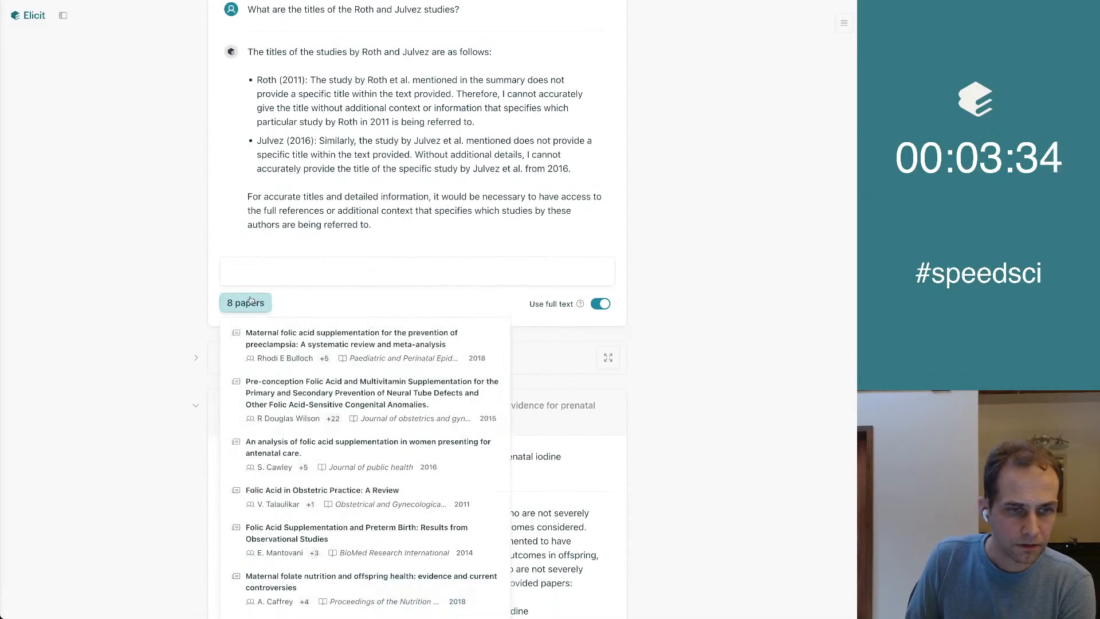
pyautogui.scroll(-4, 319, 400)
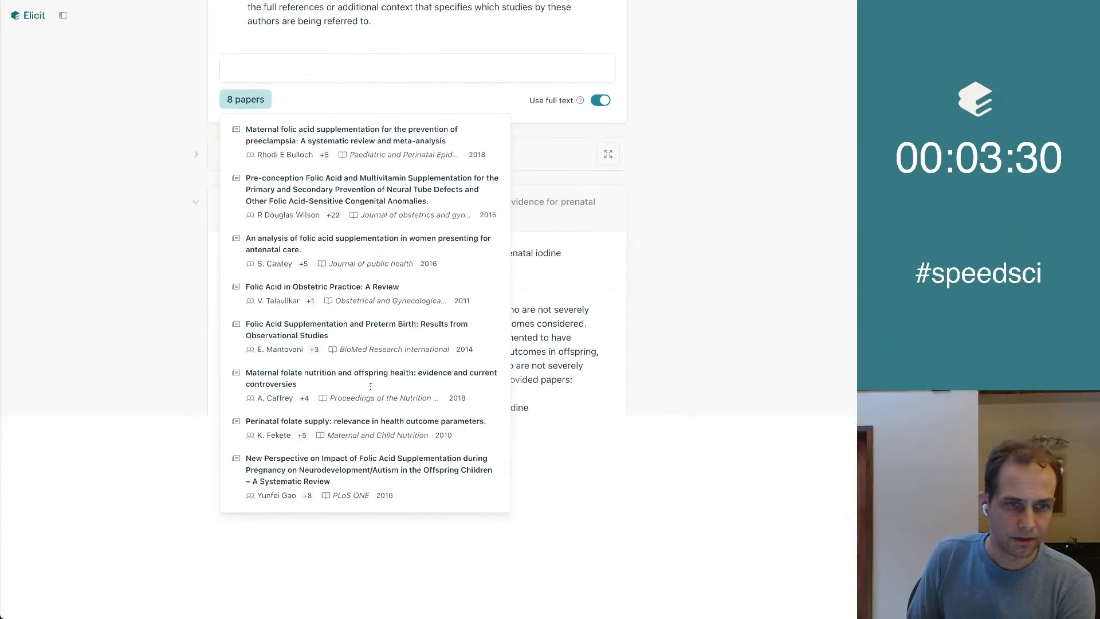
# Collapse the chat about prenatal folic acid in women who are not severely deficient.
pyautogui.scroll(7, 371, 387)
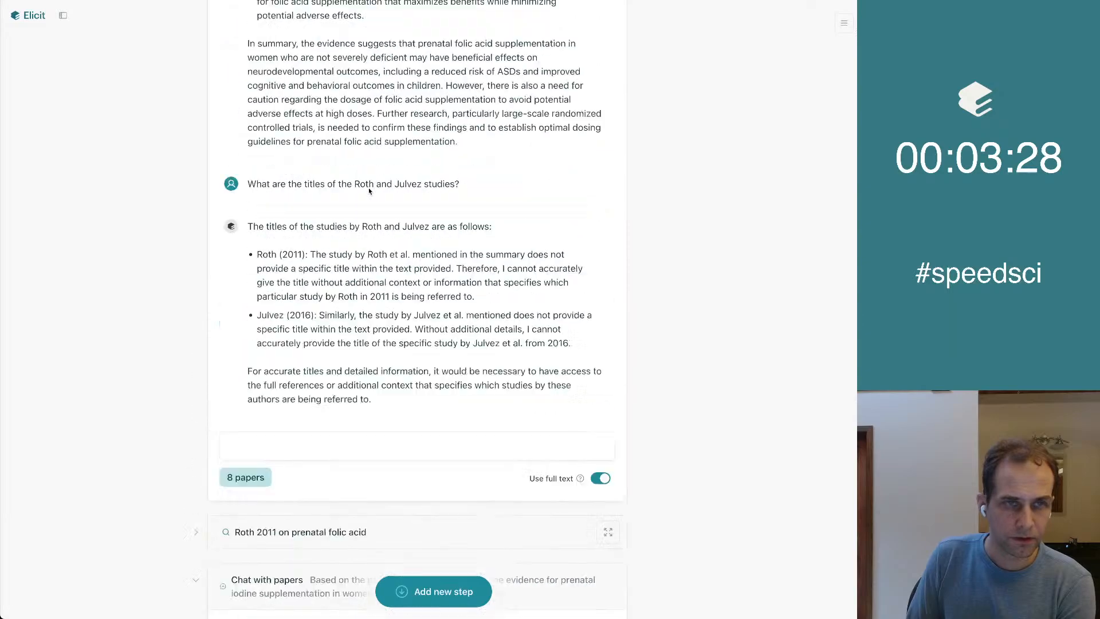
pyautogui.scroll(20, 369, 187)
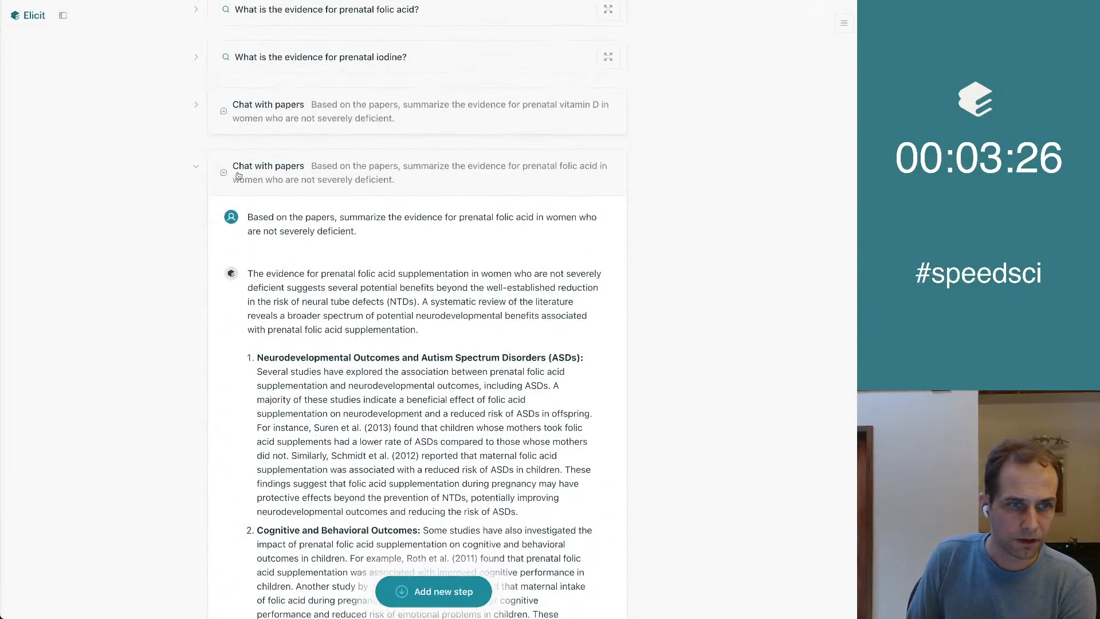
pyautogui.click(195, 166)
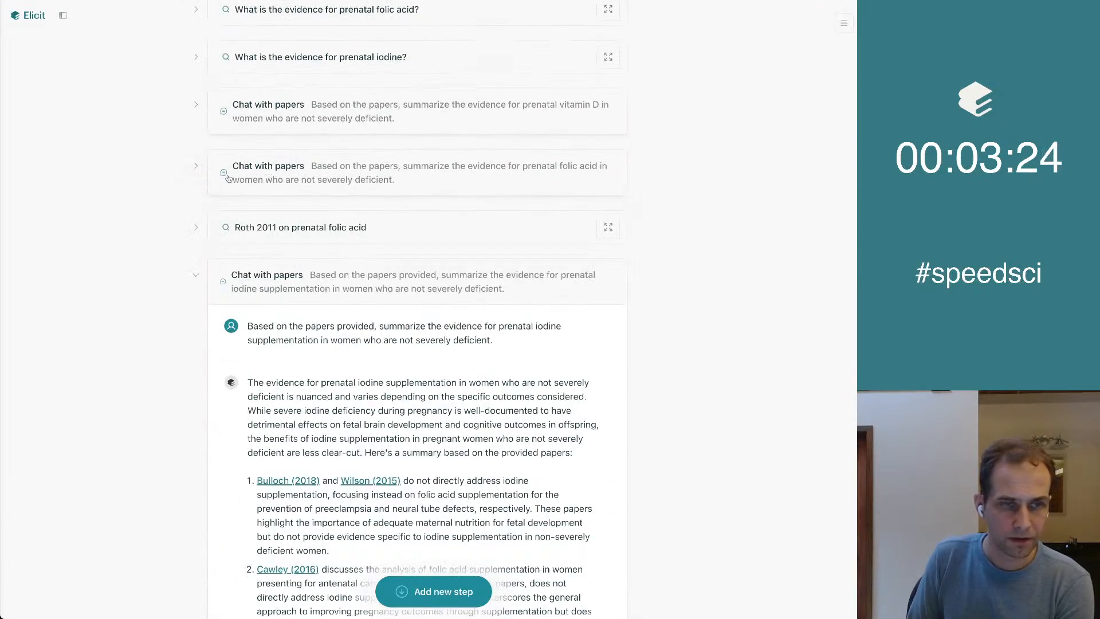
# Reread the first iodine chat's evidence summary, checking how each cited paper and the closing paragraph relate to iodine supplementation.
pyautogui.scroll(-4, 127, 216)
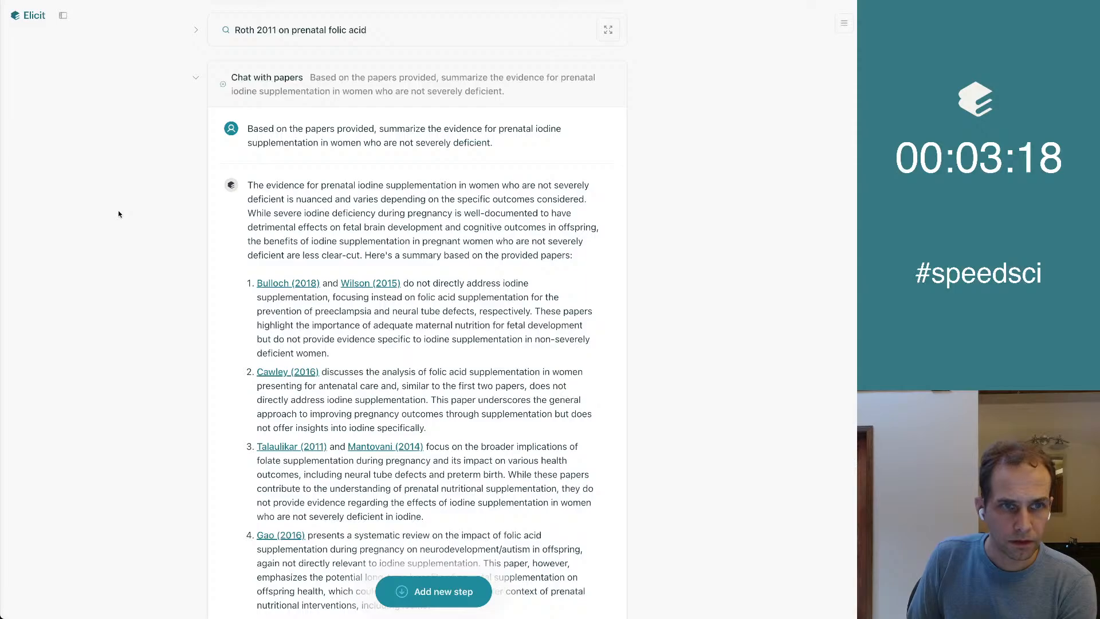
pyautogui.scroll(-3, 119, 213)
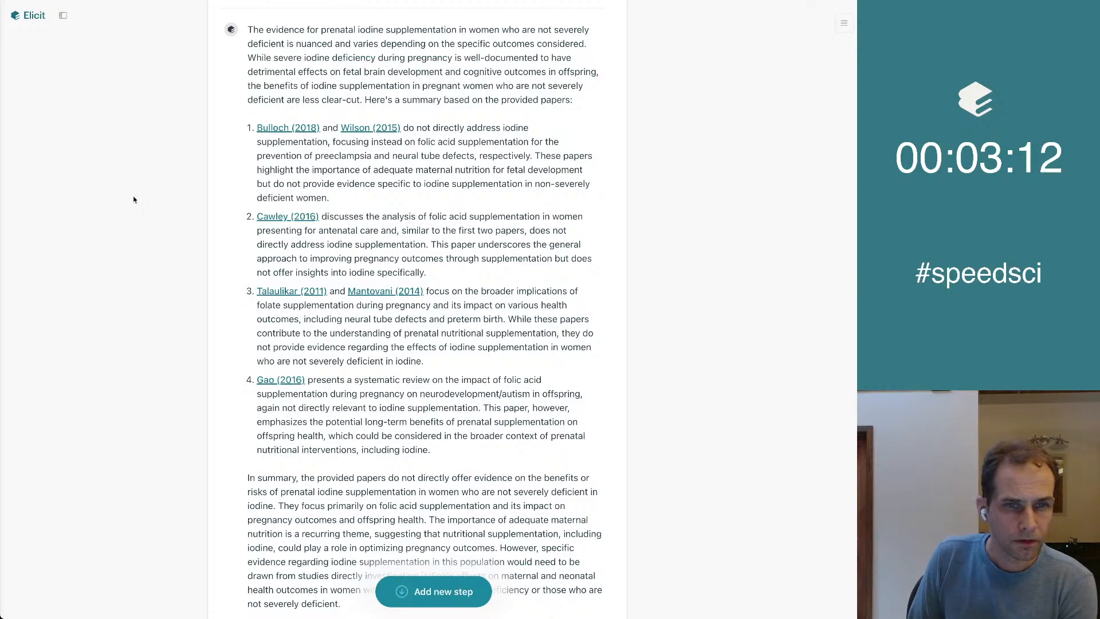
pyautogui.scroll(1, 122, 203)
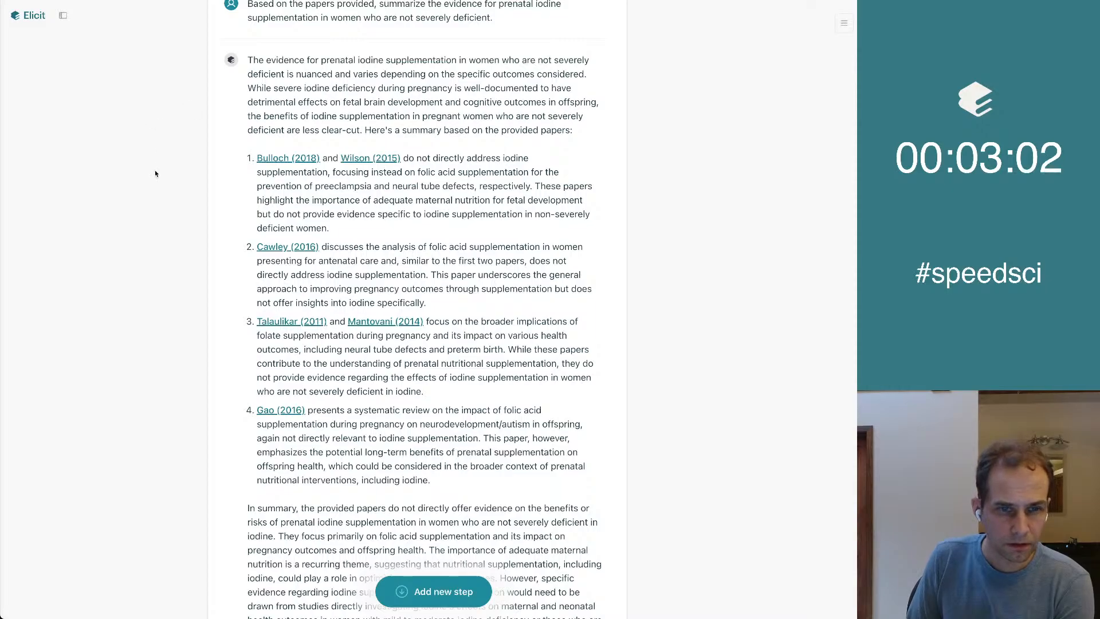
pyautogui.scroll(-2, 155, 172)
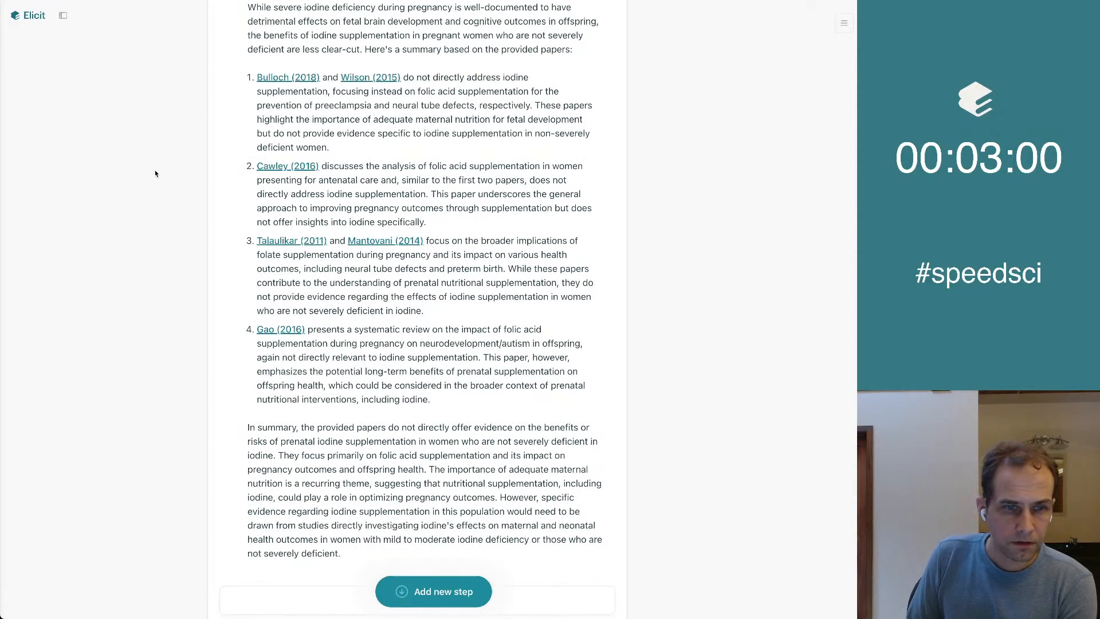
pyautogui.scroll(-1, 155, 174)
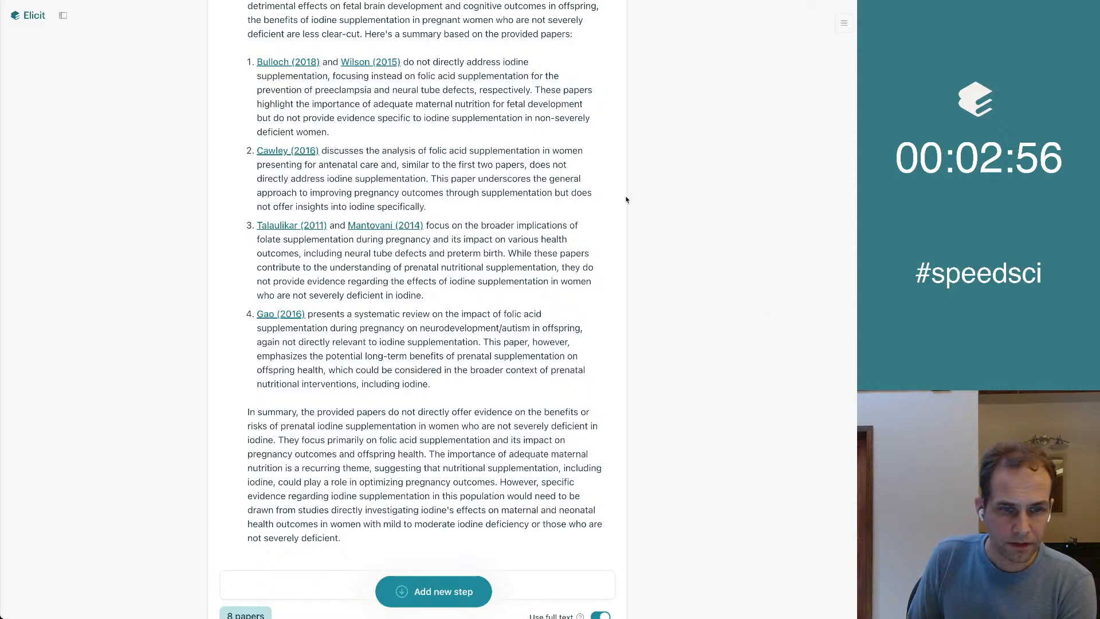
pyautogui.scroll(1, 627, 199)
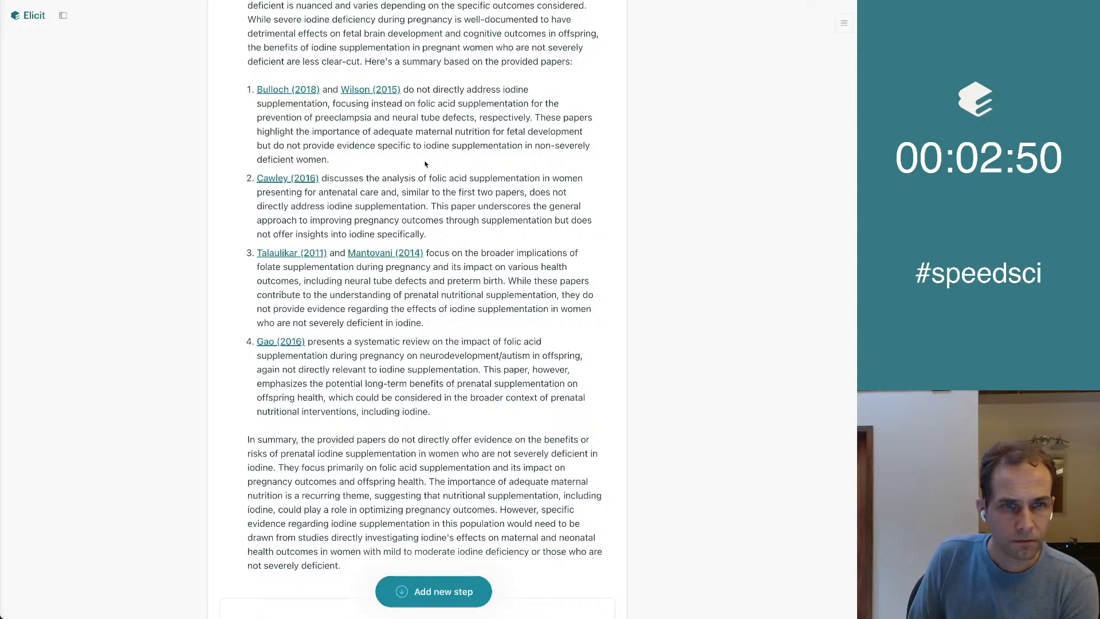
pyautogui.scroll(-1, 484, 380)
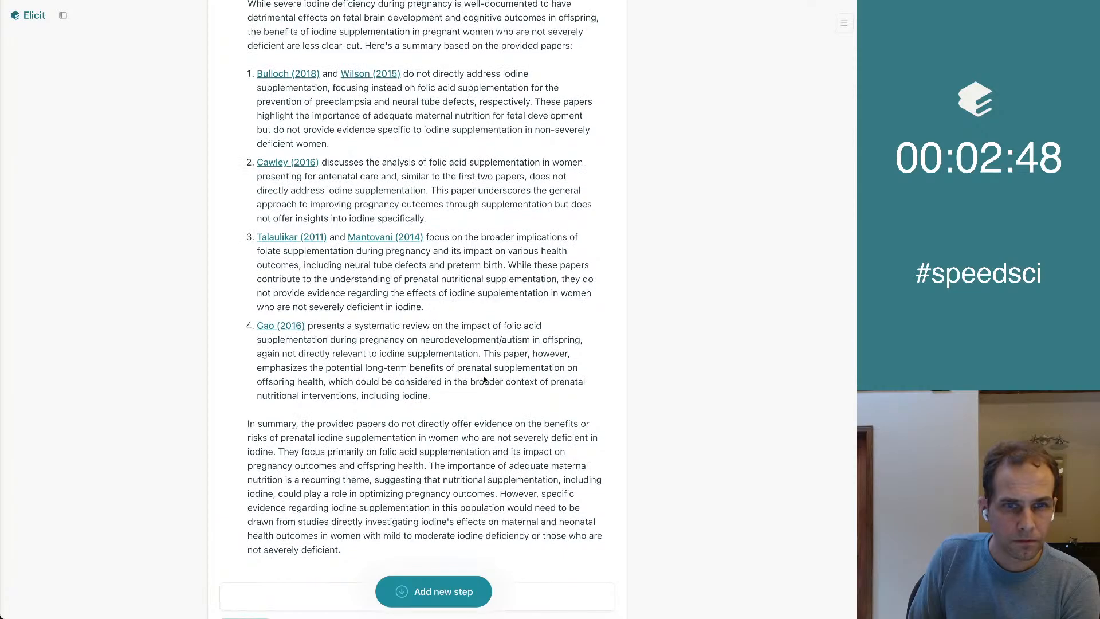
pyautogui.scroll(-2, 485, 380)
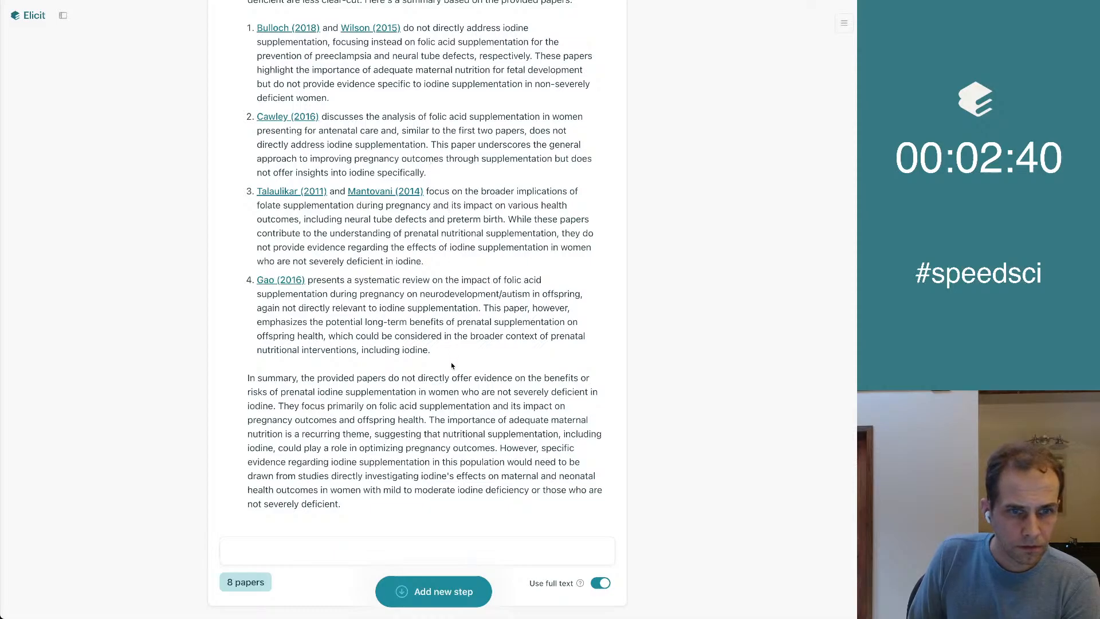
pyautogui.scroll(1, 452, 362)
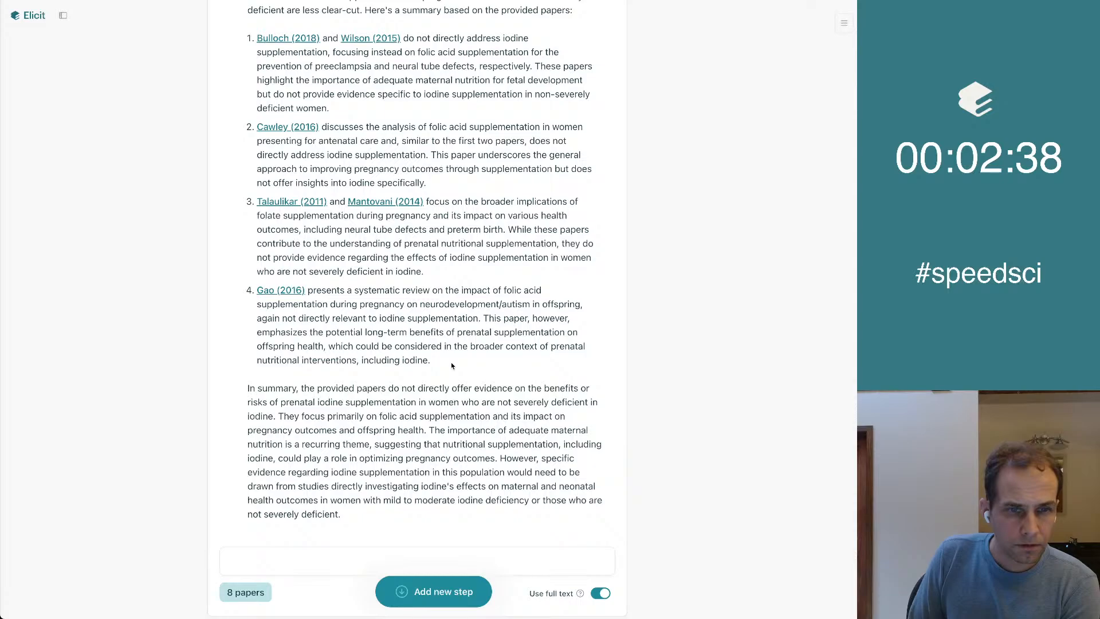
# Compare the opening of the two prenatal iodine chats and collapse the first one, which is based on 8 papers.
pyautogui.scroll(4, 451, 362)
pyautogui.scroll(-5, 324, 179)
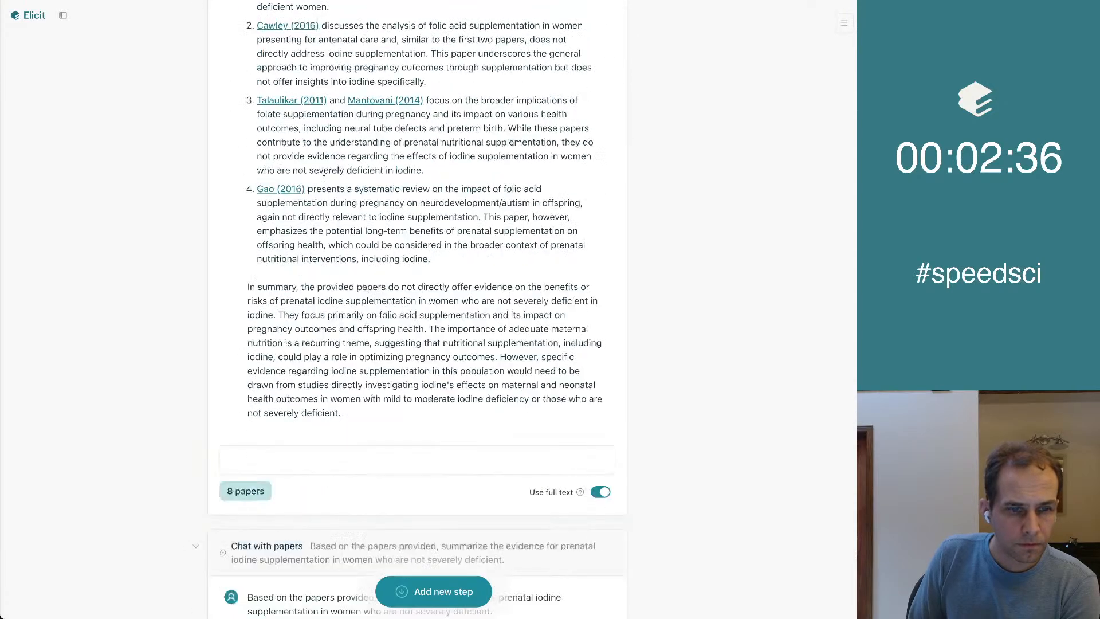
pyautogui.scroll(-7, 324, 179)
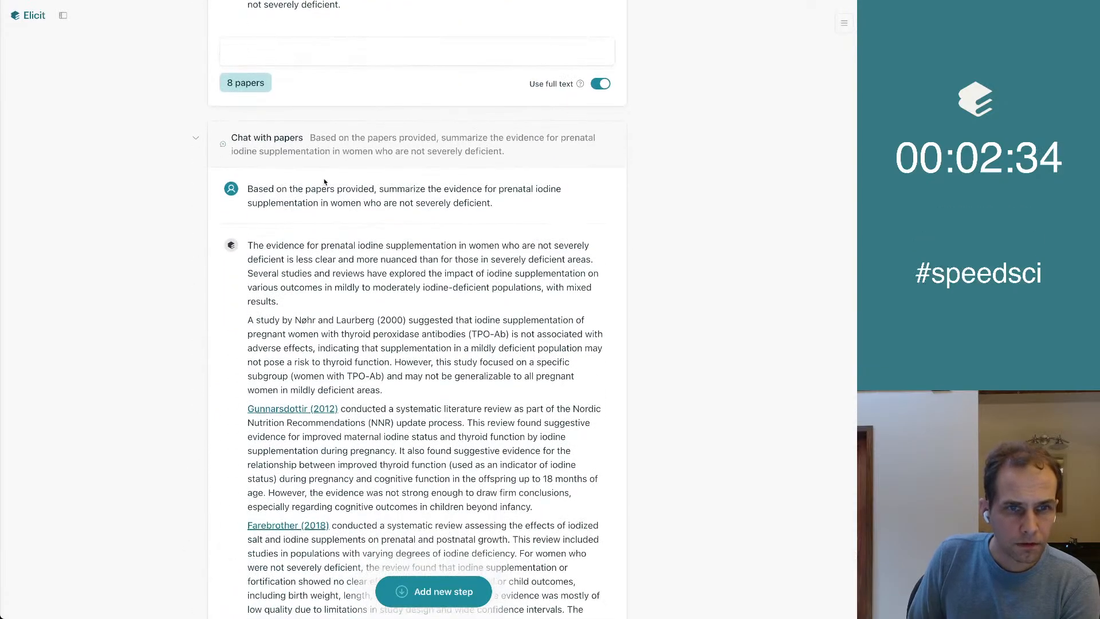
pyautogui.scroll(2, 403, 109)
pyautogui.scroll(-10, 403, 105)
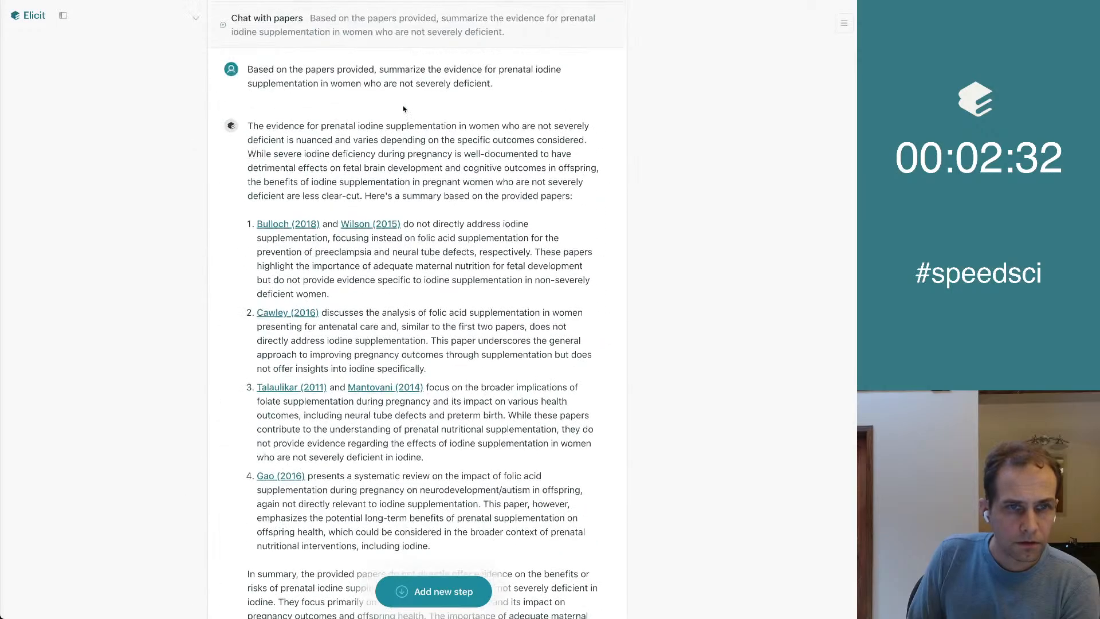
pyautogui.click(197, 24)
# Reread the second iodine chat's summary, highlighting the 2012 systematic literature review's thyroid and cognitive function findings, and consult that review's citation.
pyautogui.scroll(-2, 158, 225)
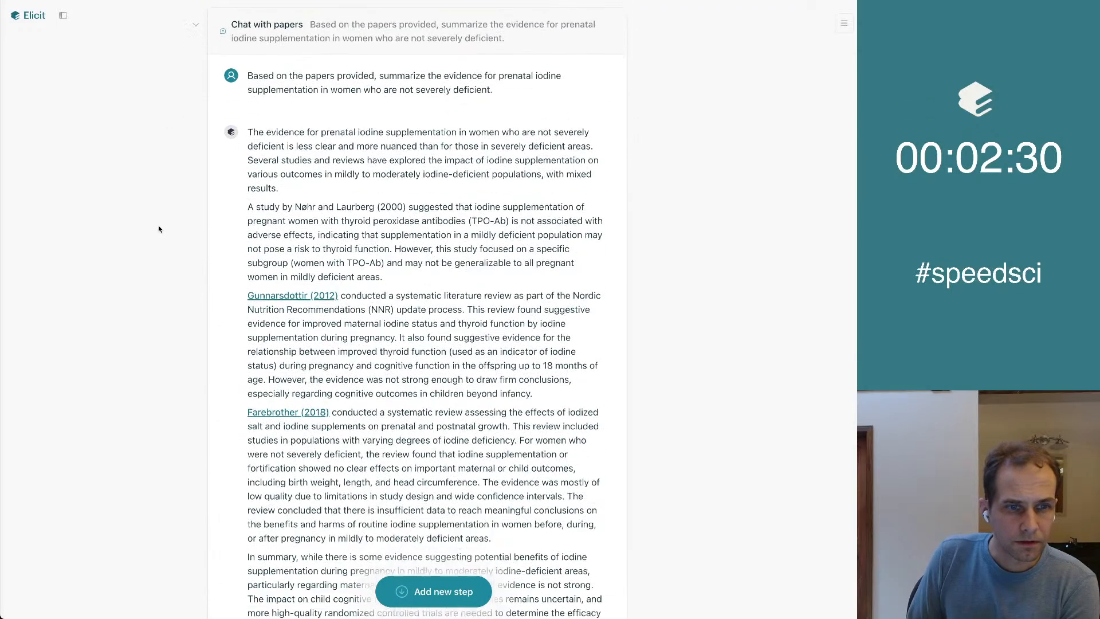
pyautogui.scroll(-2, 485, 379)
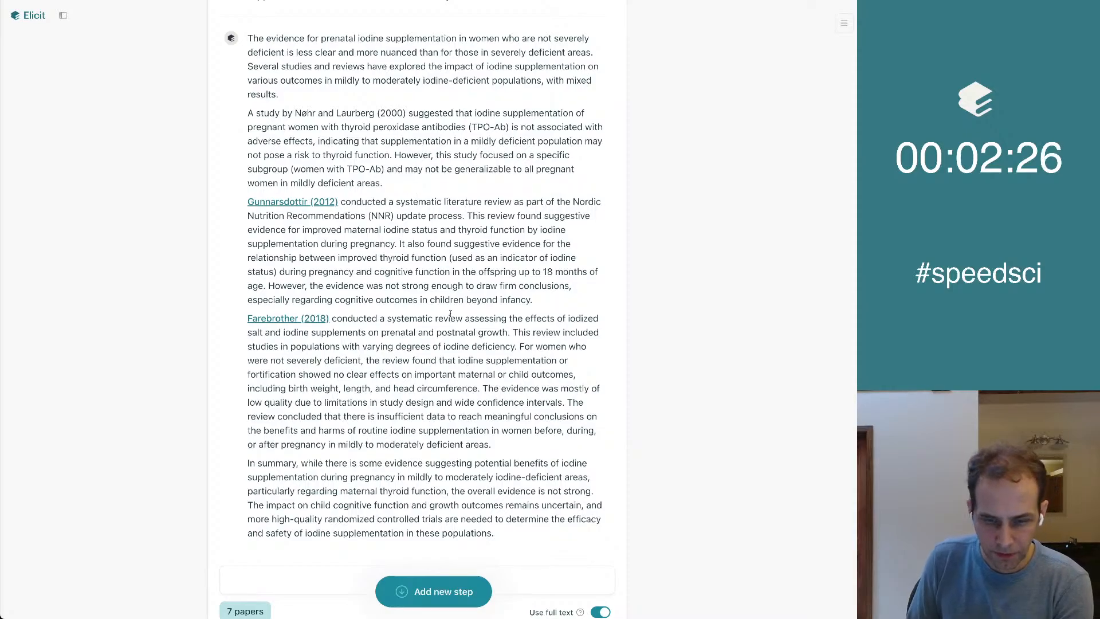
pyautogui.scroll(1, 408, 281)
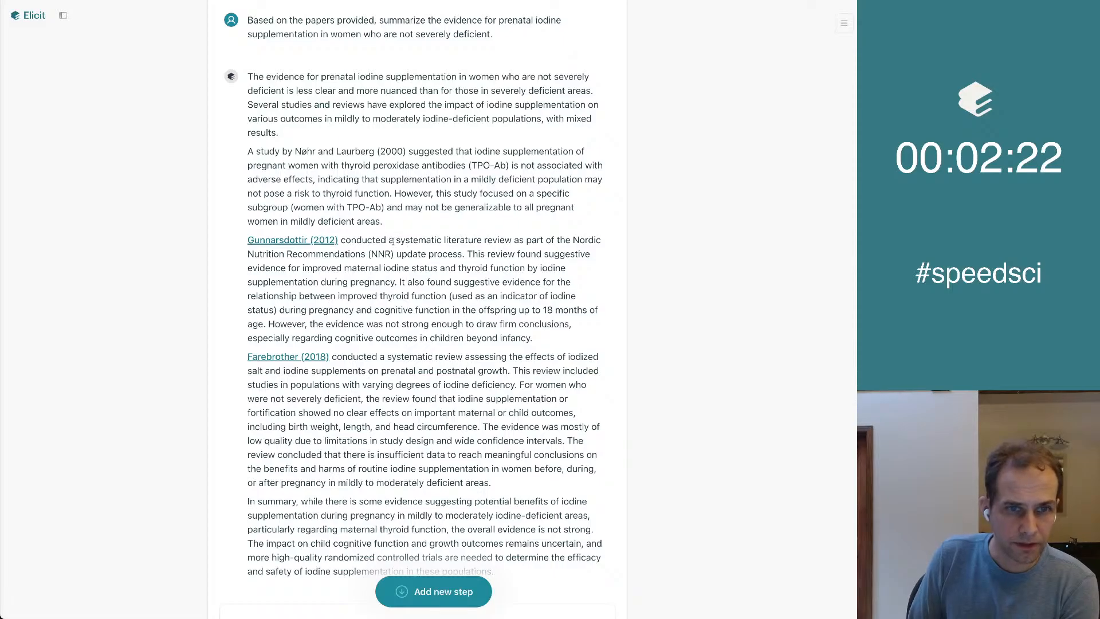
pyautogui.moveTo(361, 241); pyautogui.dragTo(344, 324)
pyautogui.click(473, 302)
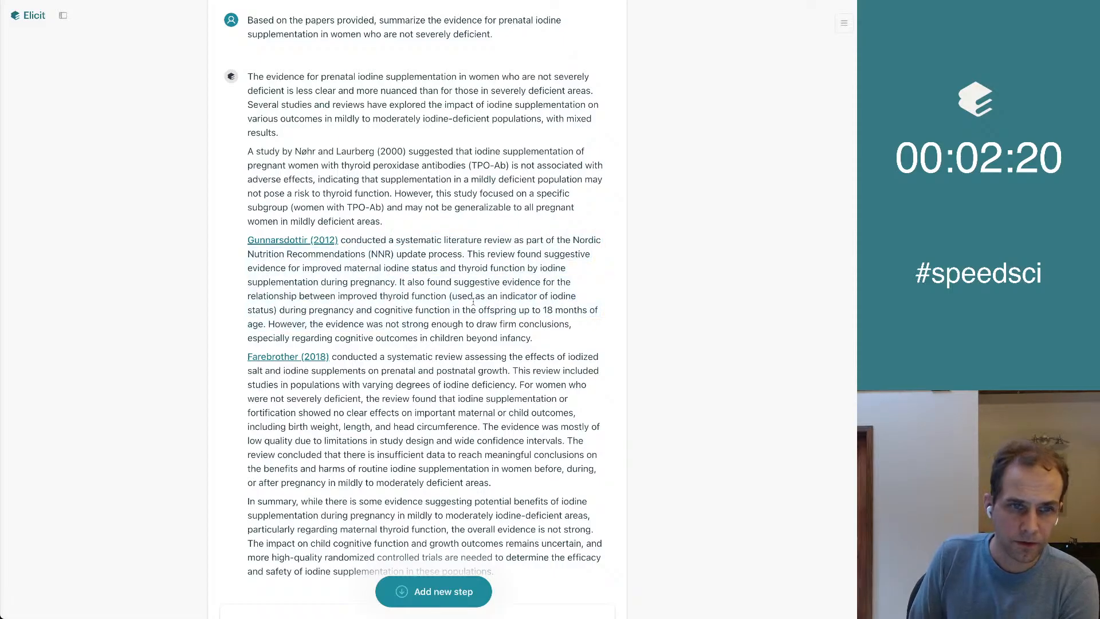
pyautogui.moveTo(517, 255); pyautogui.dragTo(518, 279)
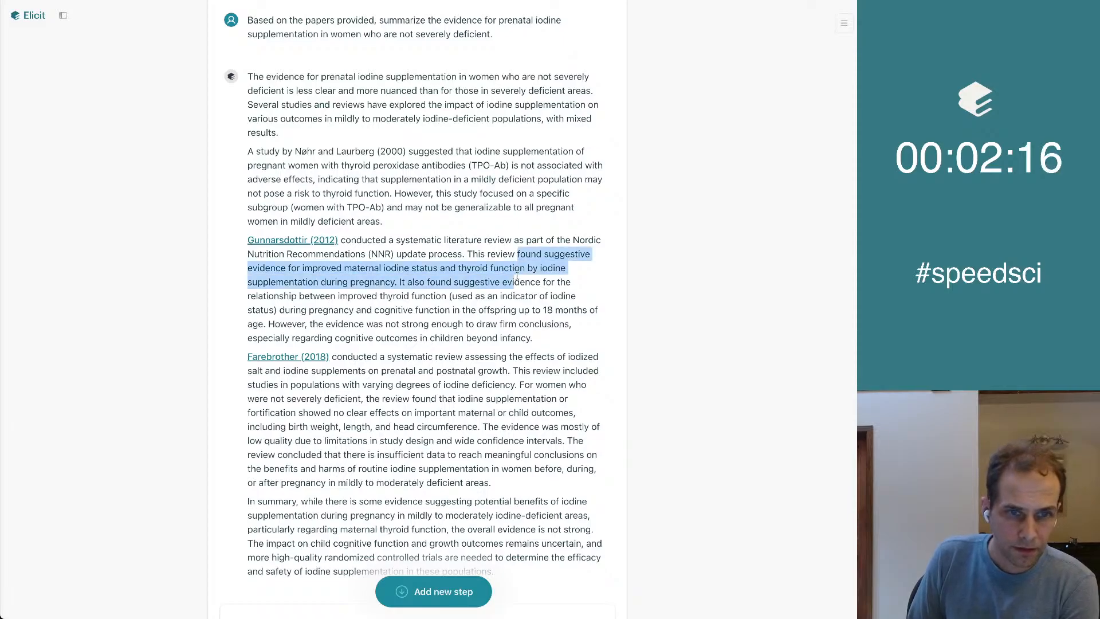
pyautogui.click(516, 277)
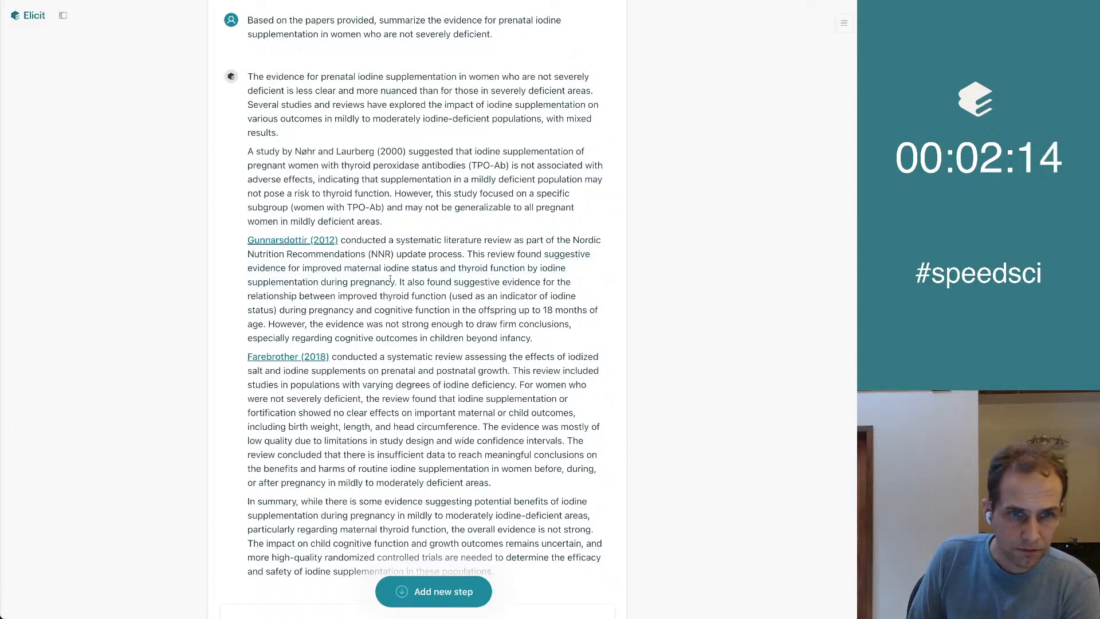
pyautogui.moveTo(248, 151); pyautogui.dragTo(454, 296)
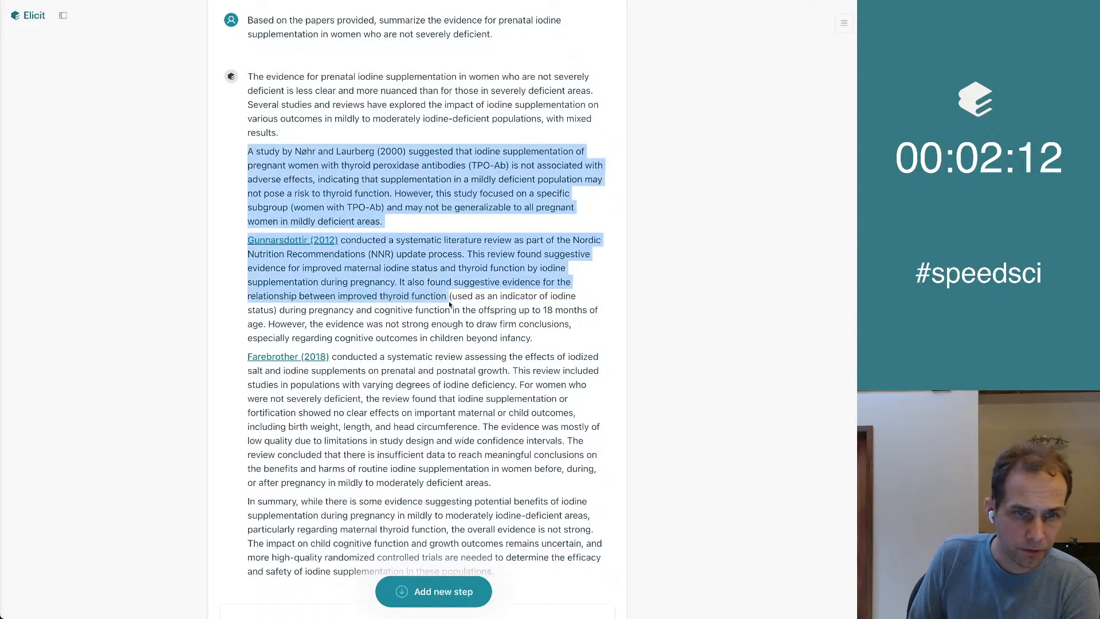
pyautogui.click(450, 305)
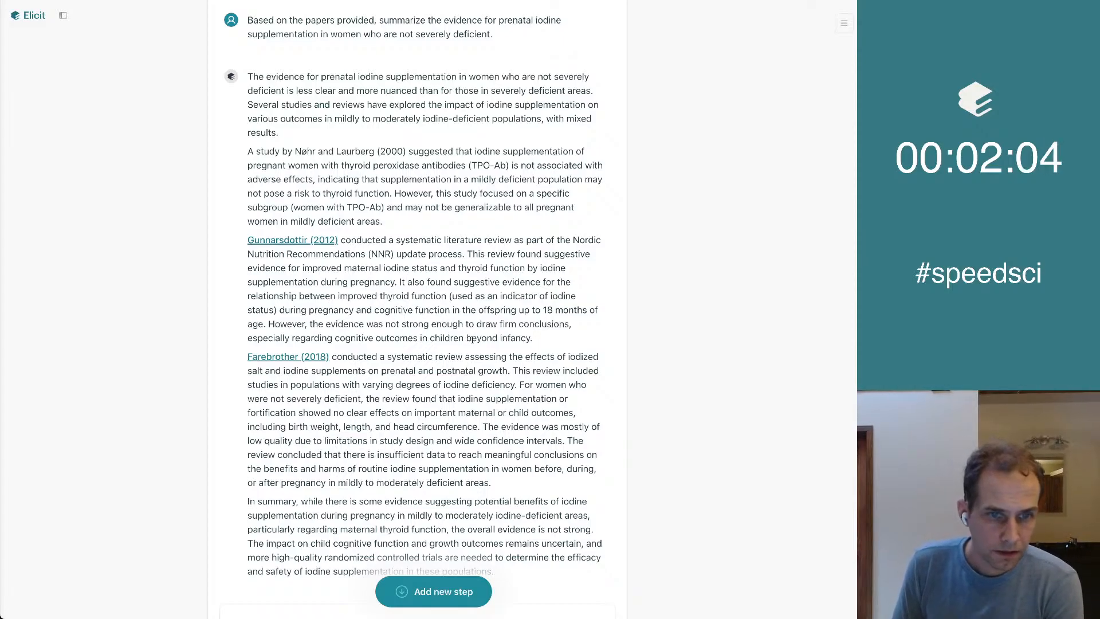
pyautogui.moveTo(517, 310); pyautogui.dragTo(425, 295)
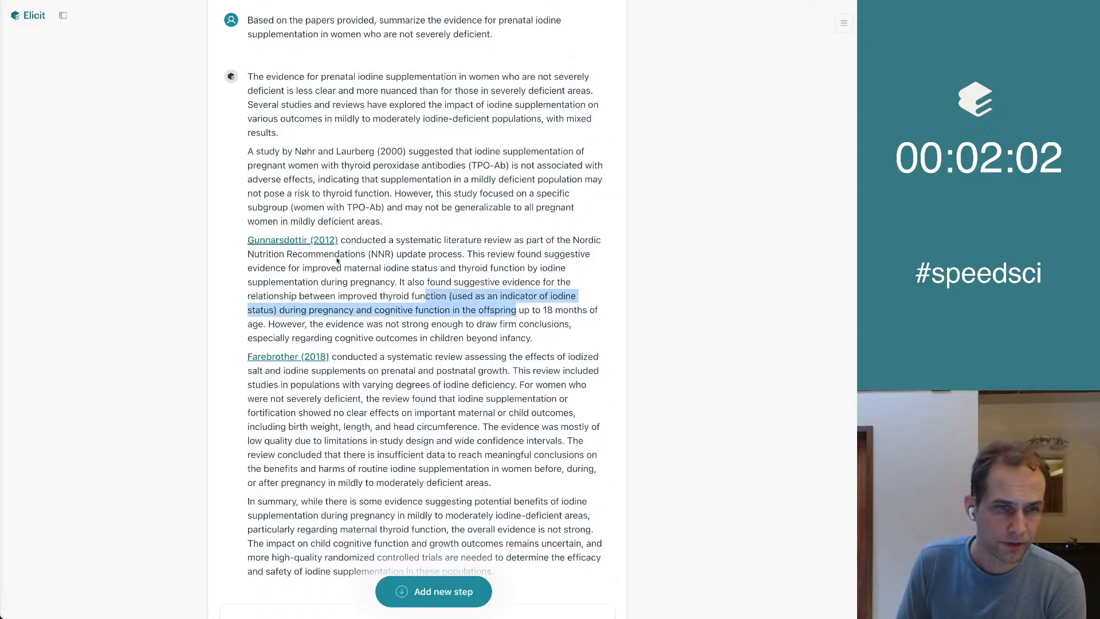
pyautogui.click(291, 239)
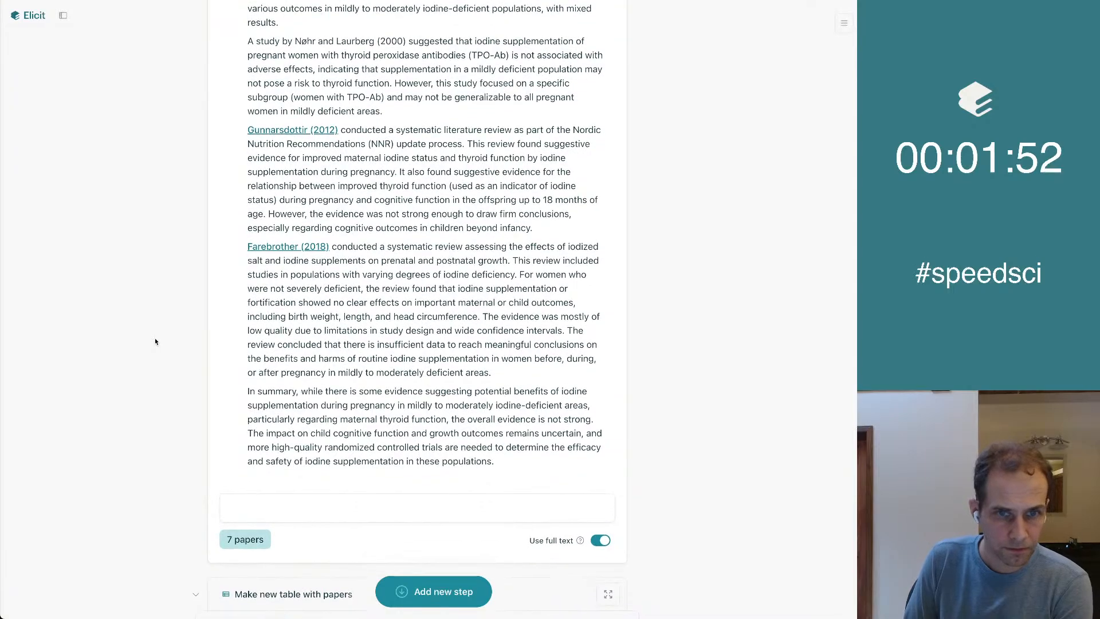
# Collapse the second prenatal iodine chat and the table of papers on evidence for iodine supplementation in pregnancy.
pyautogui.scroll(10, 155, 341)
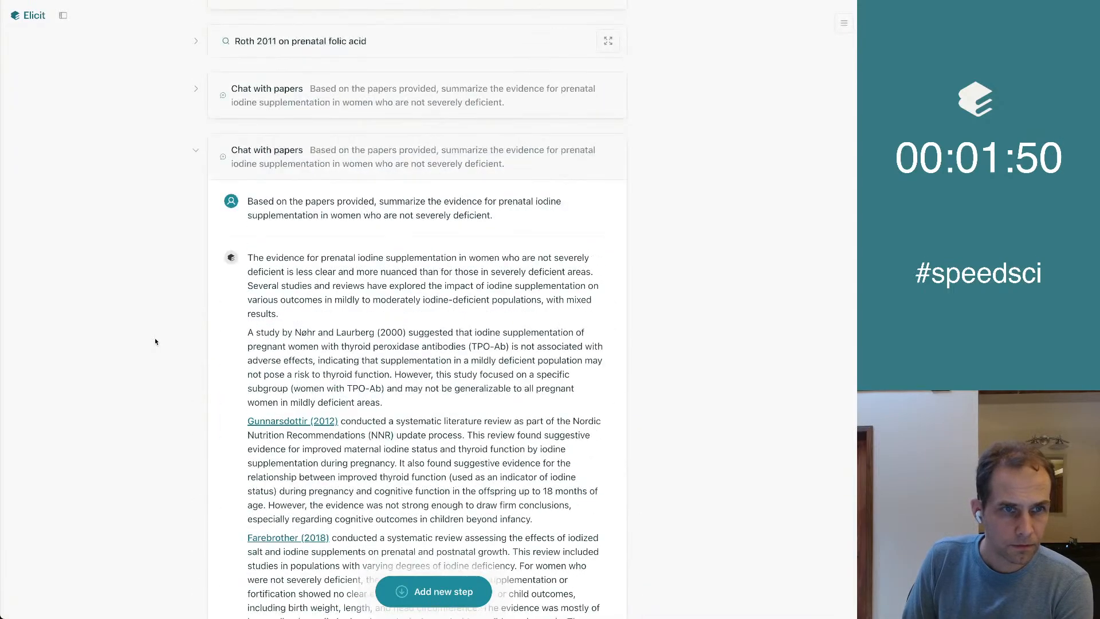
pyautogui.click(196, 151)
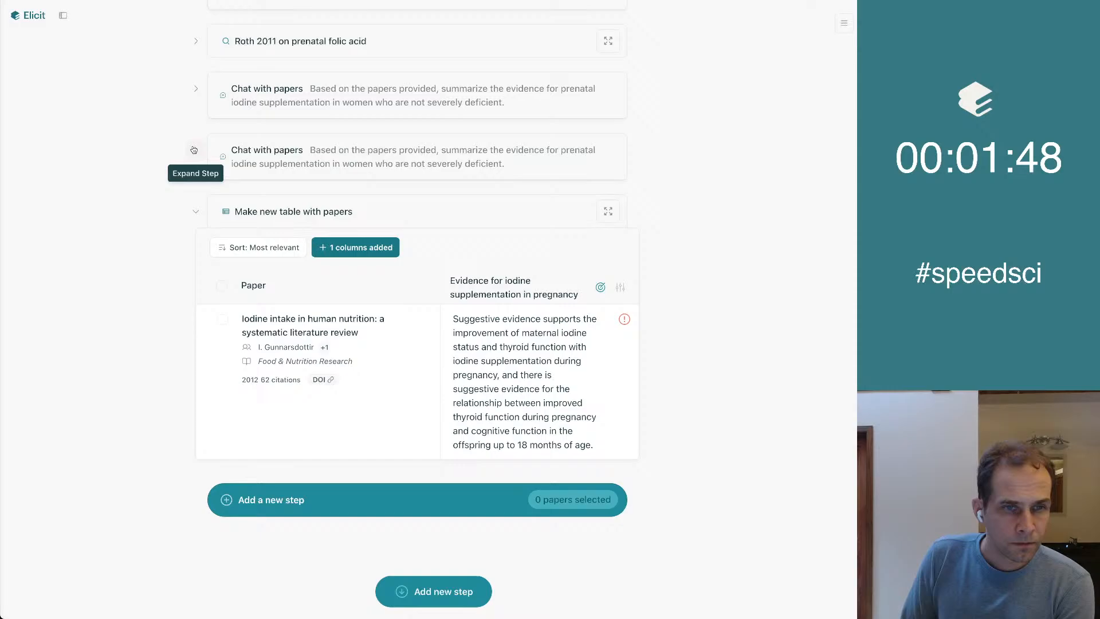
pyautogui.click(195, 212)
pyautogui.scroll(4, 111, 253)
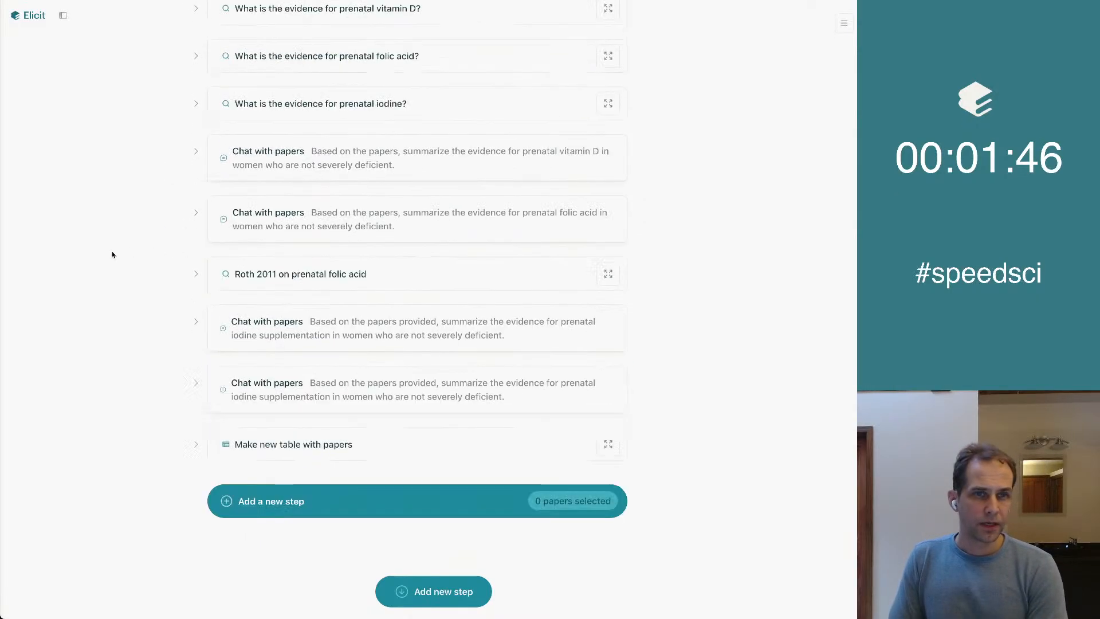
pyautogui.scroll(3, 112, 255)
pyautogui.scroll(-2, 113, 255)
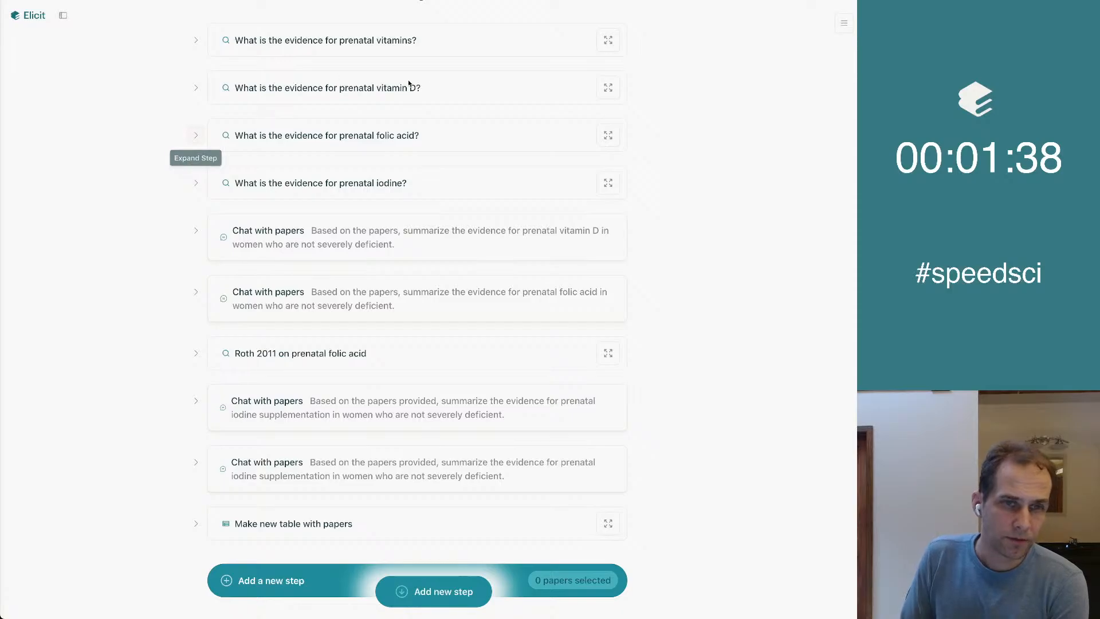
# Expand the prenatal folic acid search to check its summary of the top 8 papers, and collapse it again.
pyautogui.scroll(1, 687, 423)
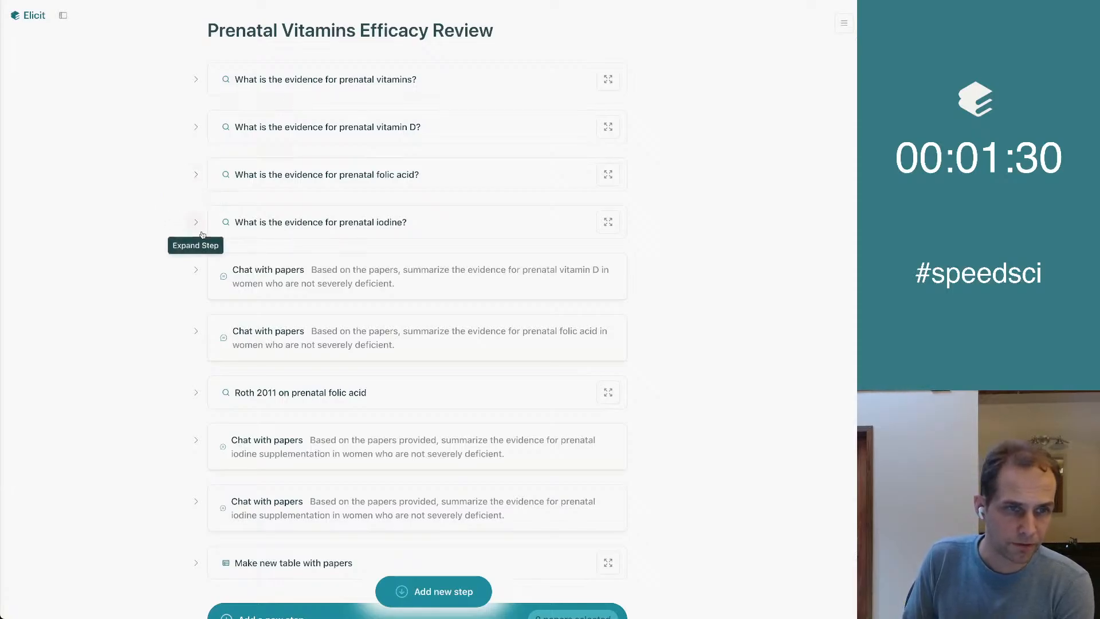
pyautogui.click(195, 178)
pyautogui.click(195, 178)
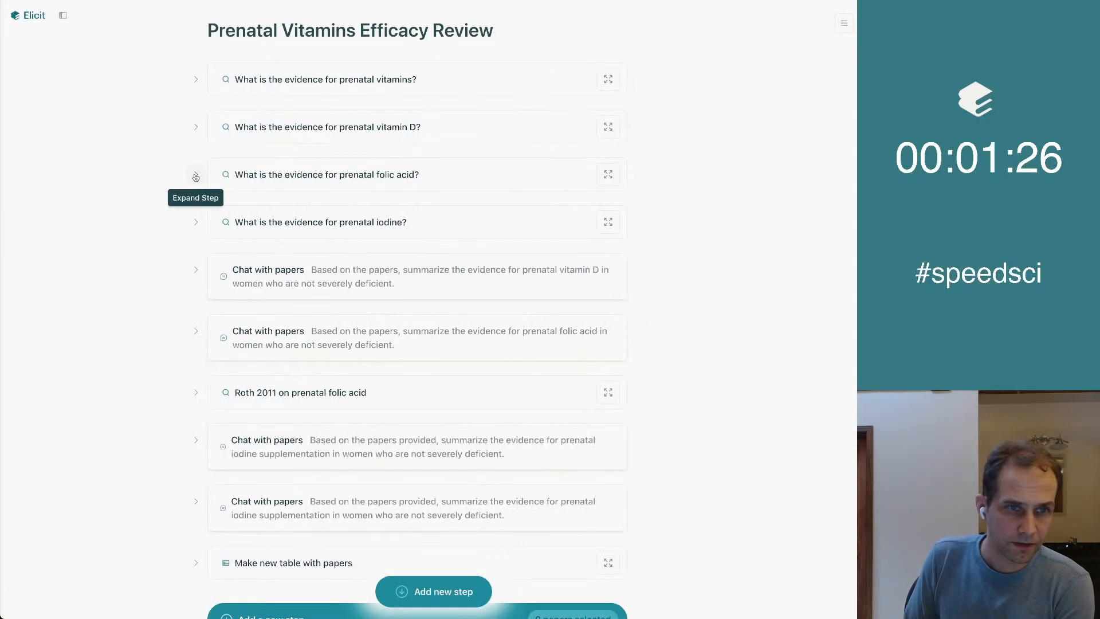
pyautogui.click(196, 177)
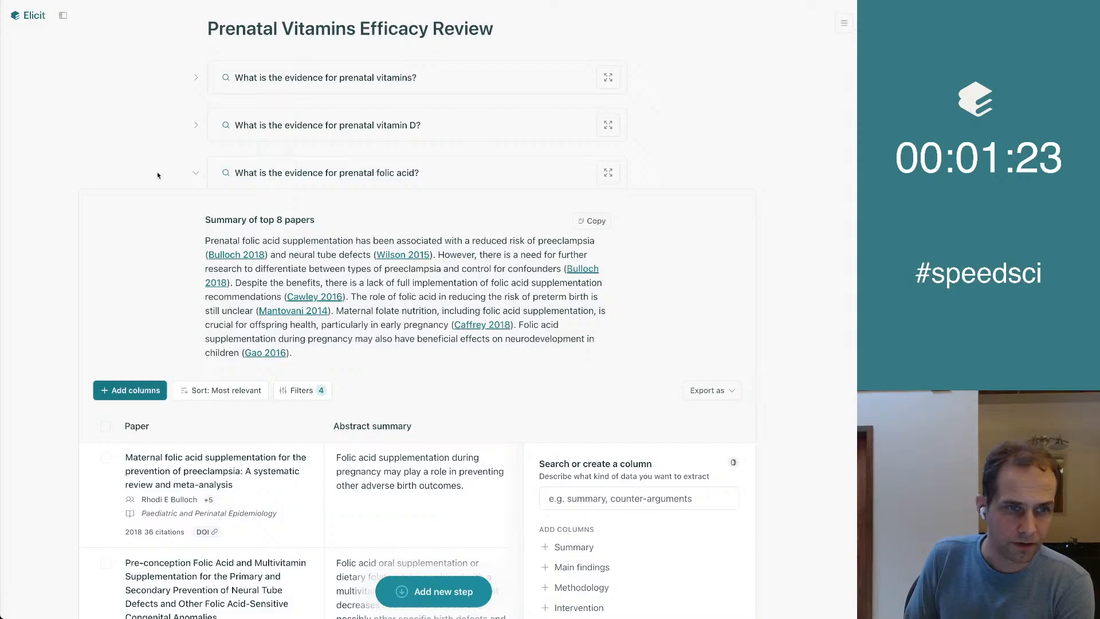
pyautogui.click(196, 174)
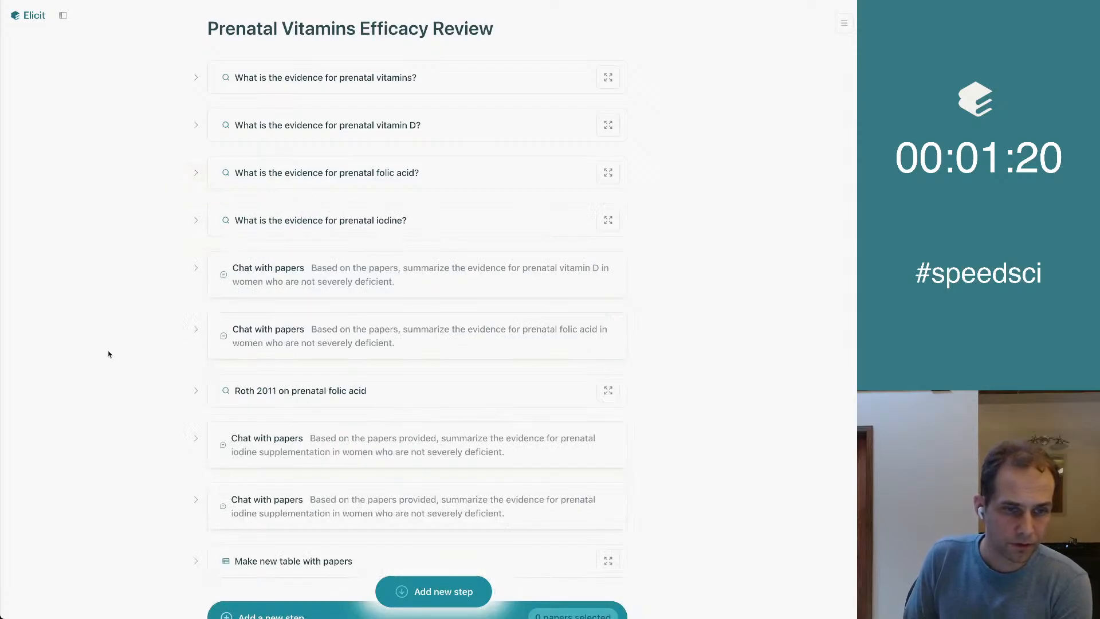
# Expand the prenatal iodine search to review its summary of the top 8 papers, and collapse it again.
pyautogui.scroll(-1, 109, 353)
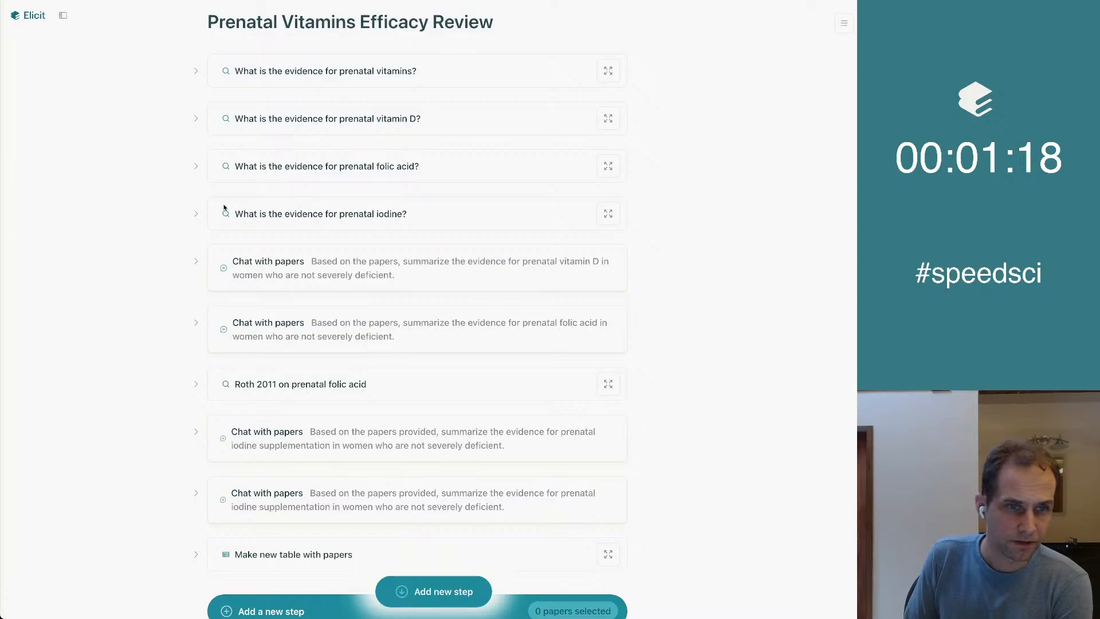
pyautogui.click(196, 216)
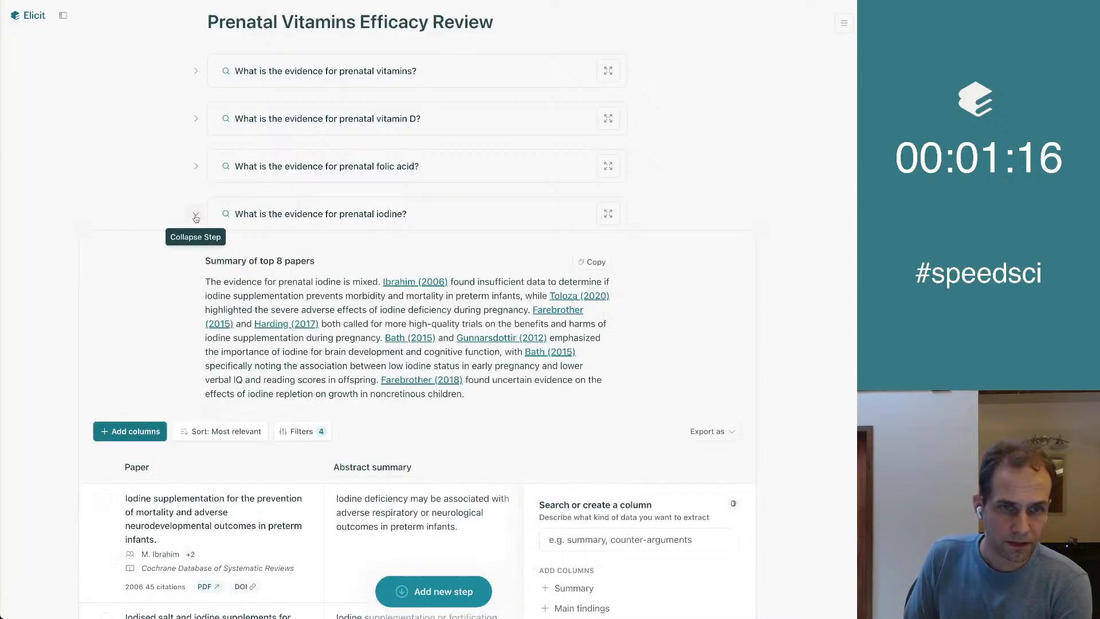
pyautogui.click(194, 216)
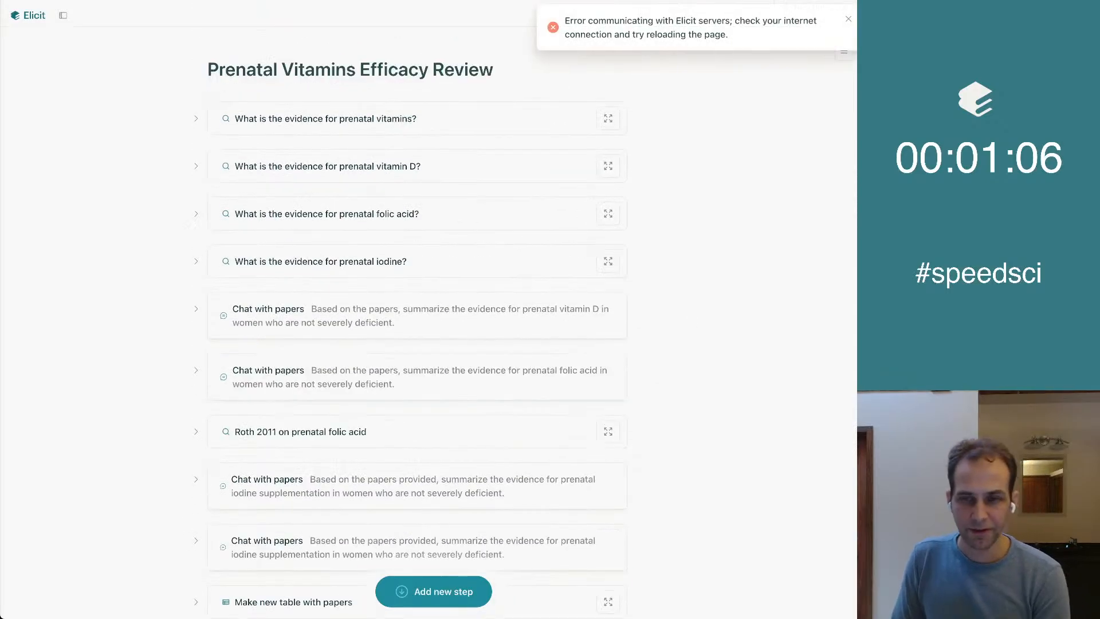
# Dismiss the server connection error notification above the notebook.
pyautogui.scroll(-3, 716, 321)
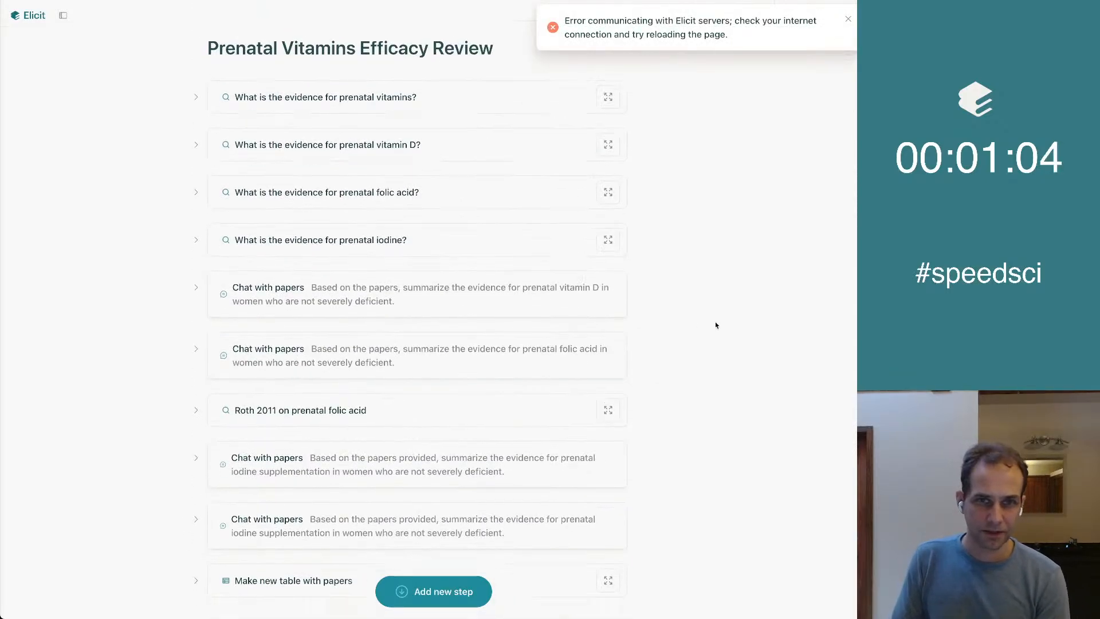
pyautogui.click(849, 19)
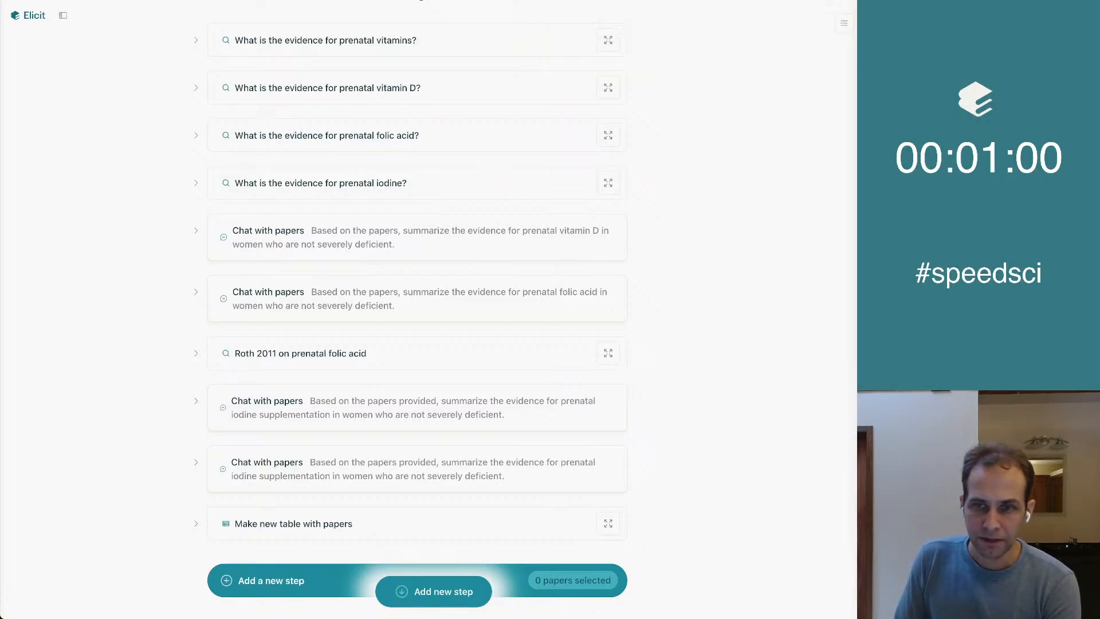